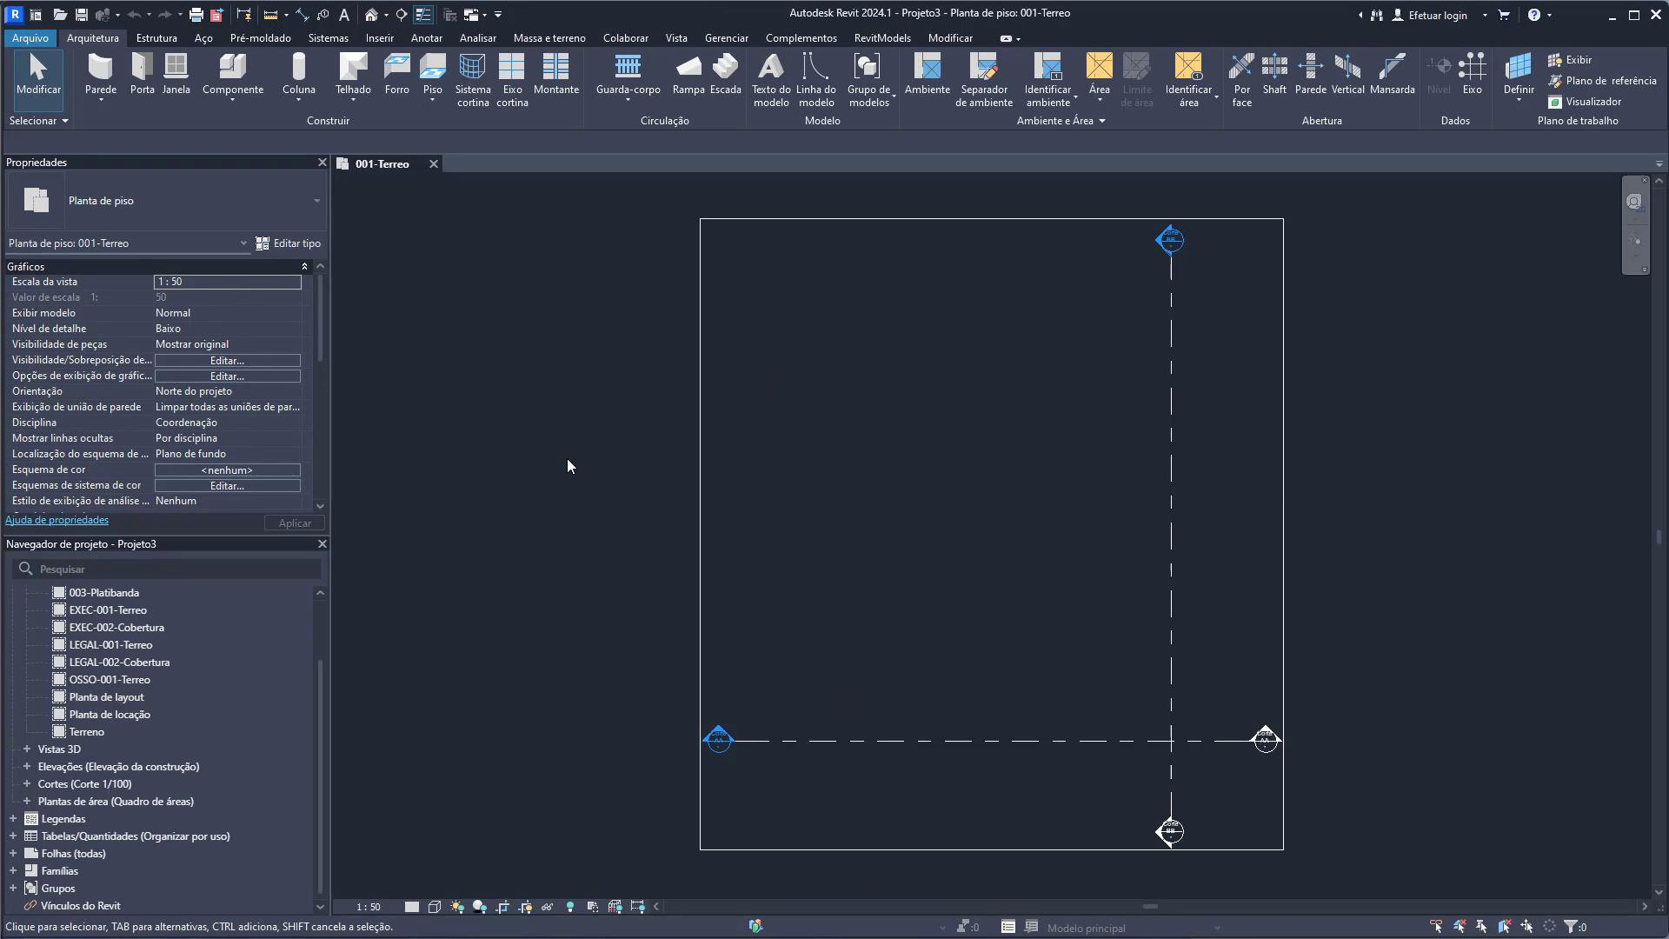
# - Open the Material Browser with MAT, close it without changes, then switch to the Gerenciar tab
pyautogui.press('m')
pyautogui.press('a')
pyautogui.press('t')
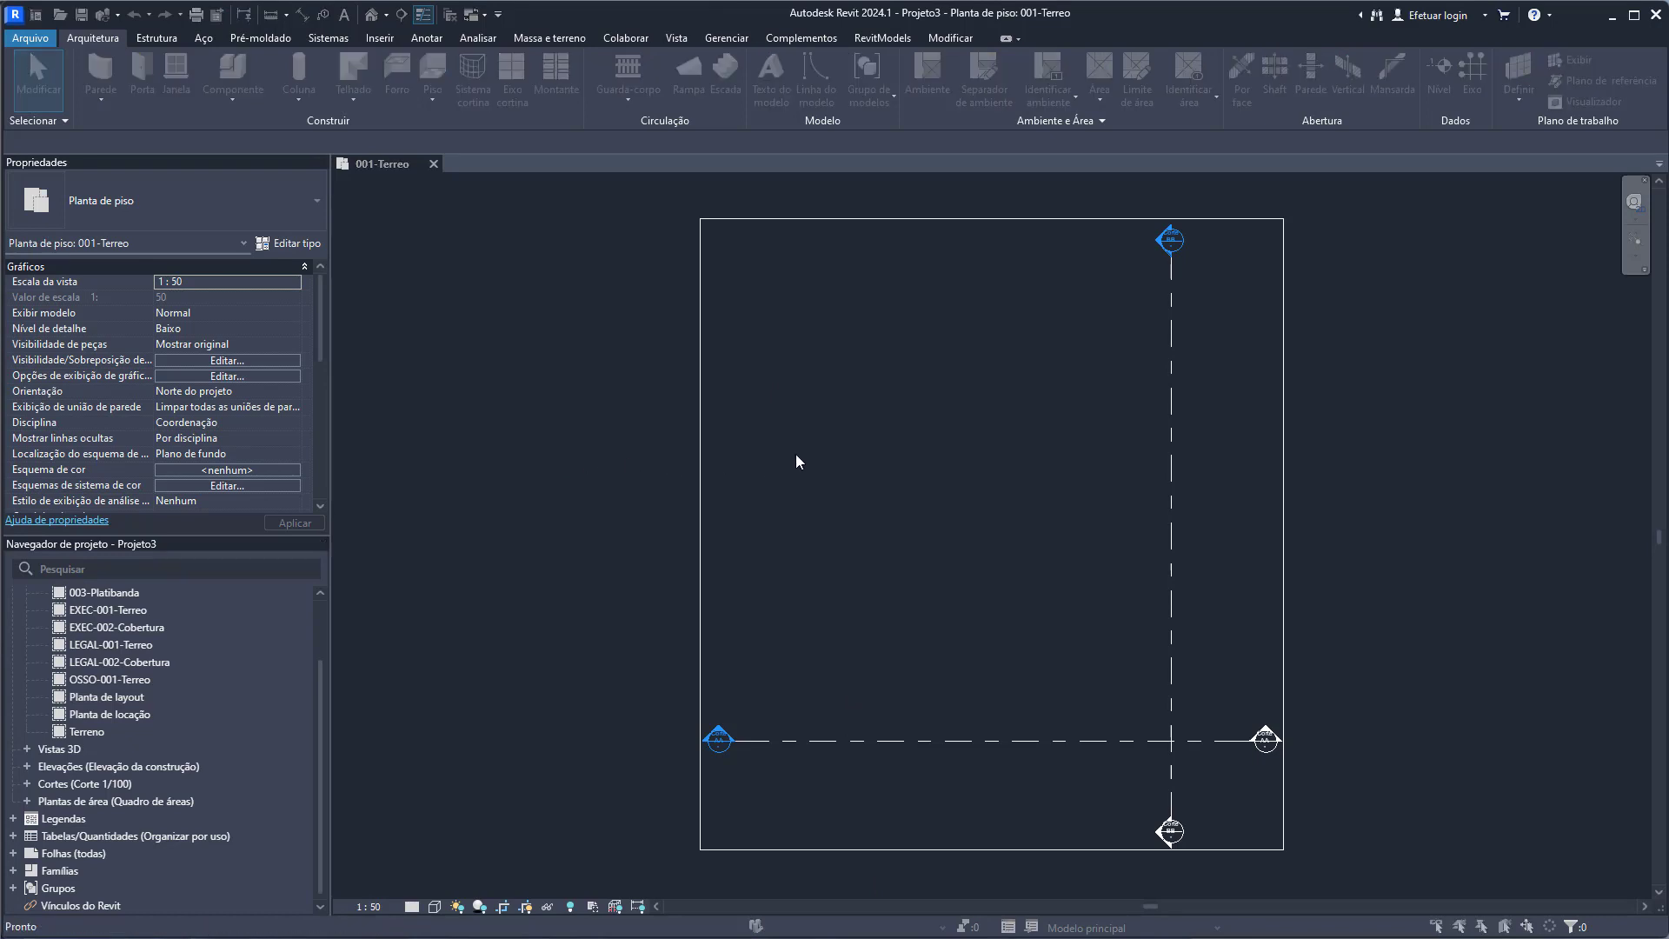
pyautogui.scroll(1, 418, 269)
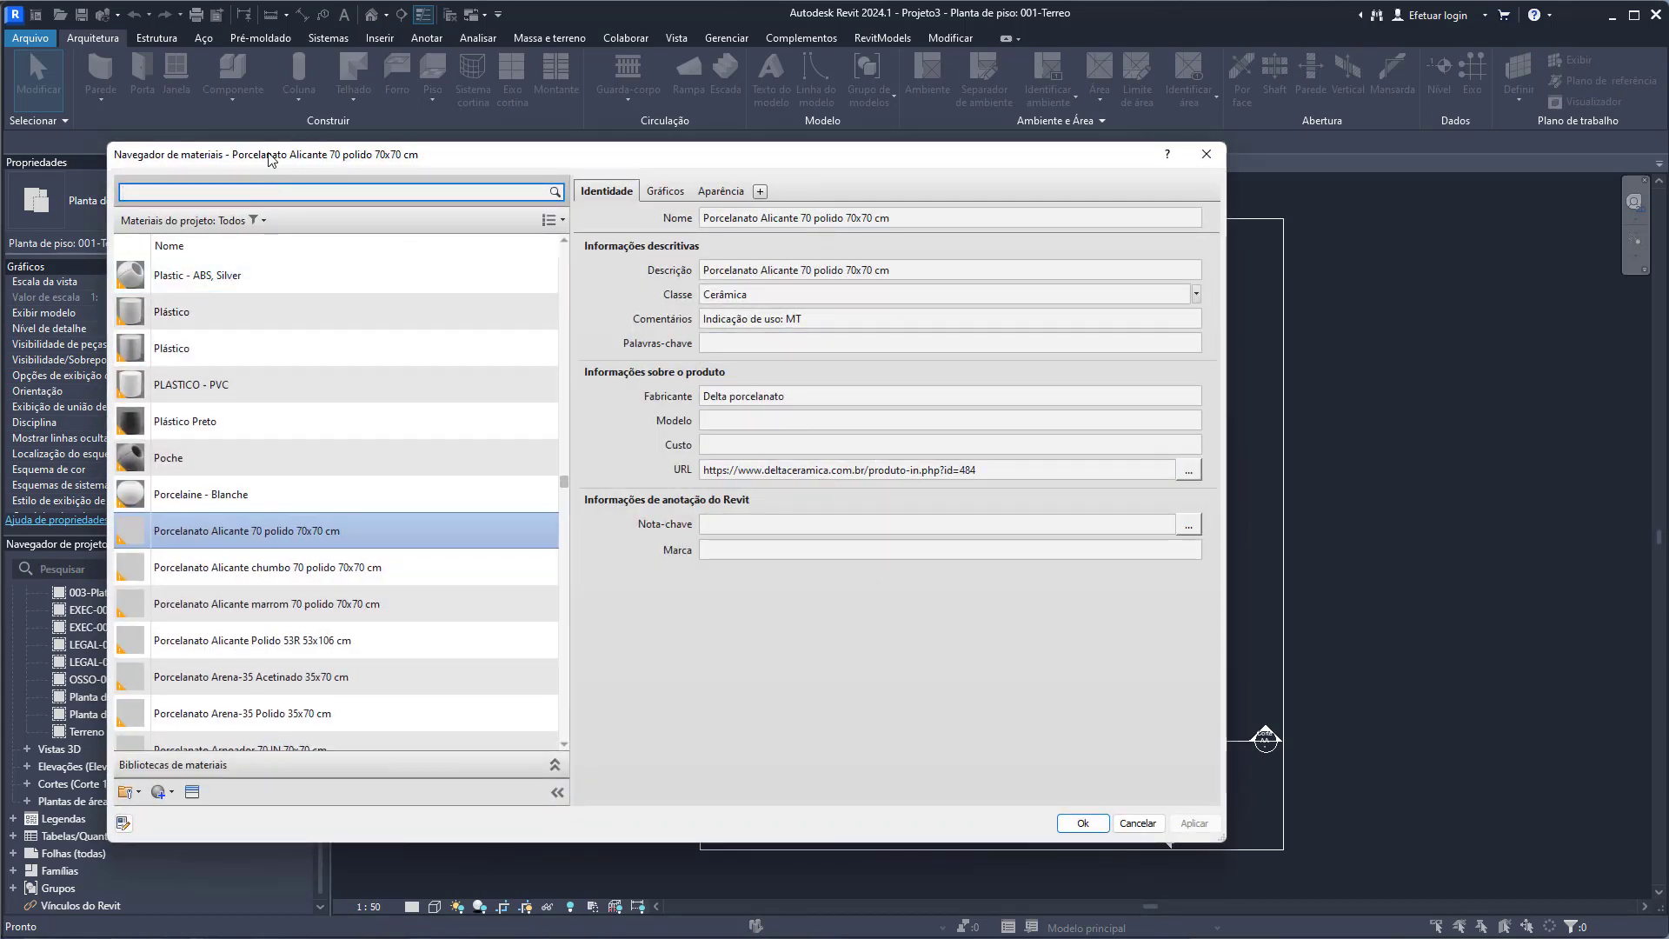
pyautogui.click(1137, 824)
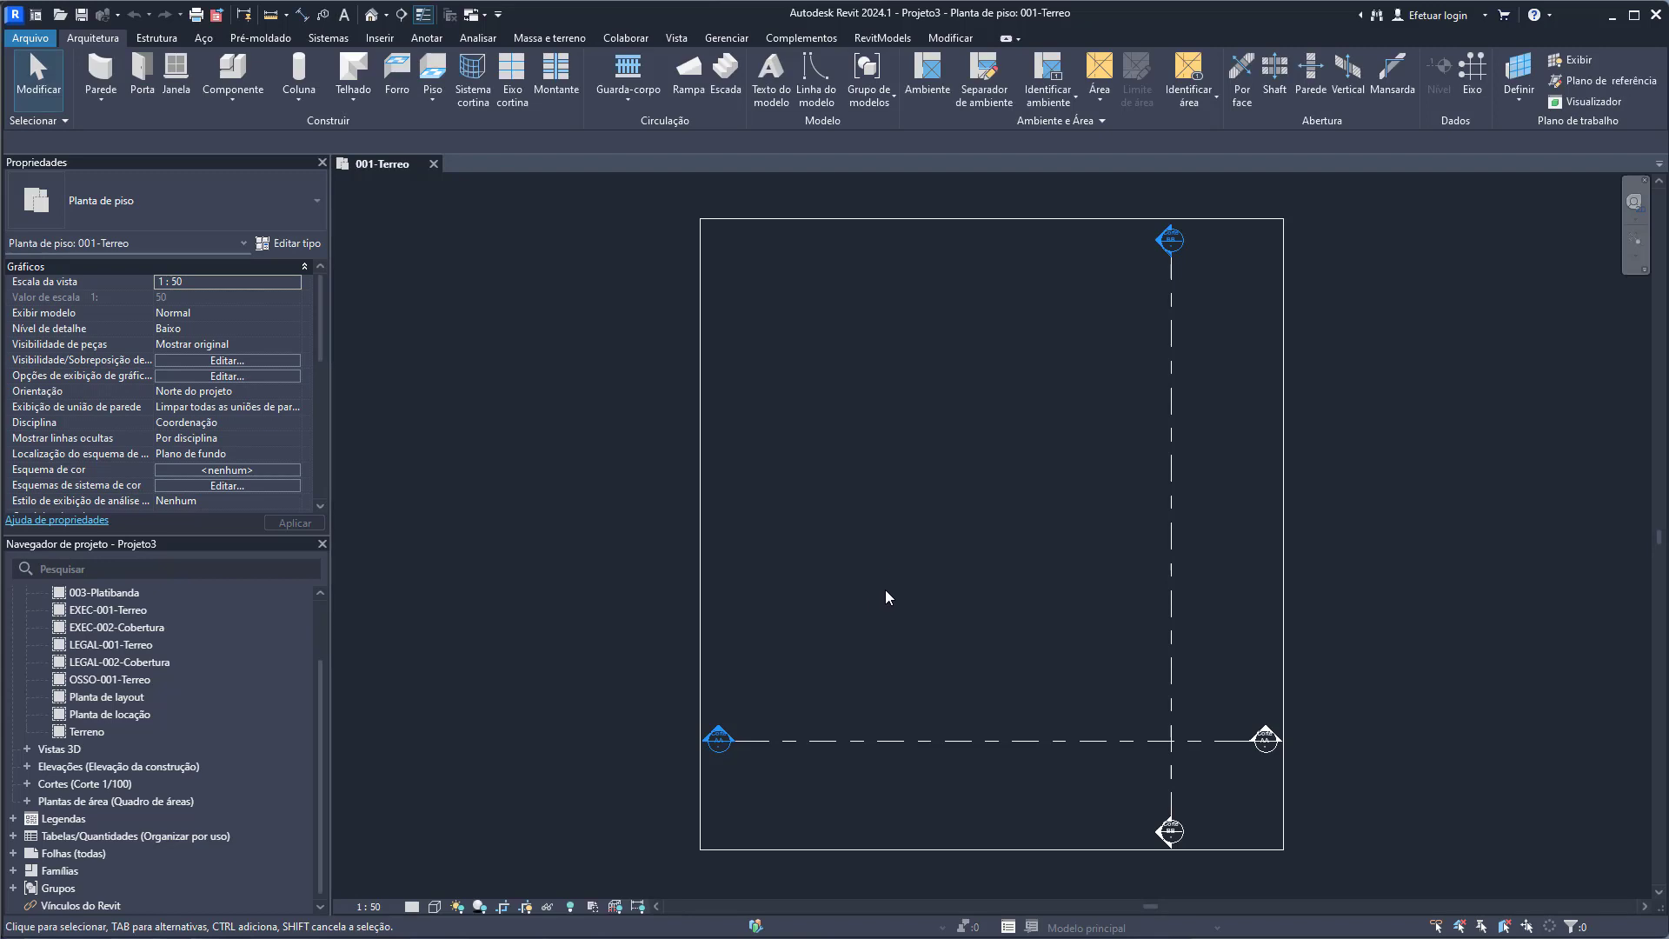
pyautogui.click(737, 39)
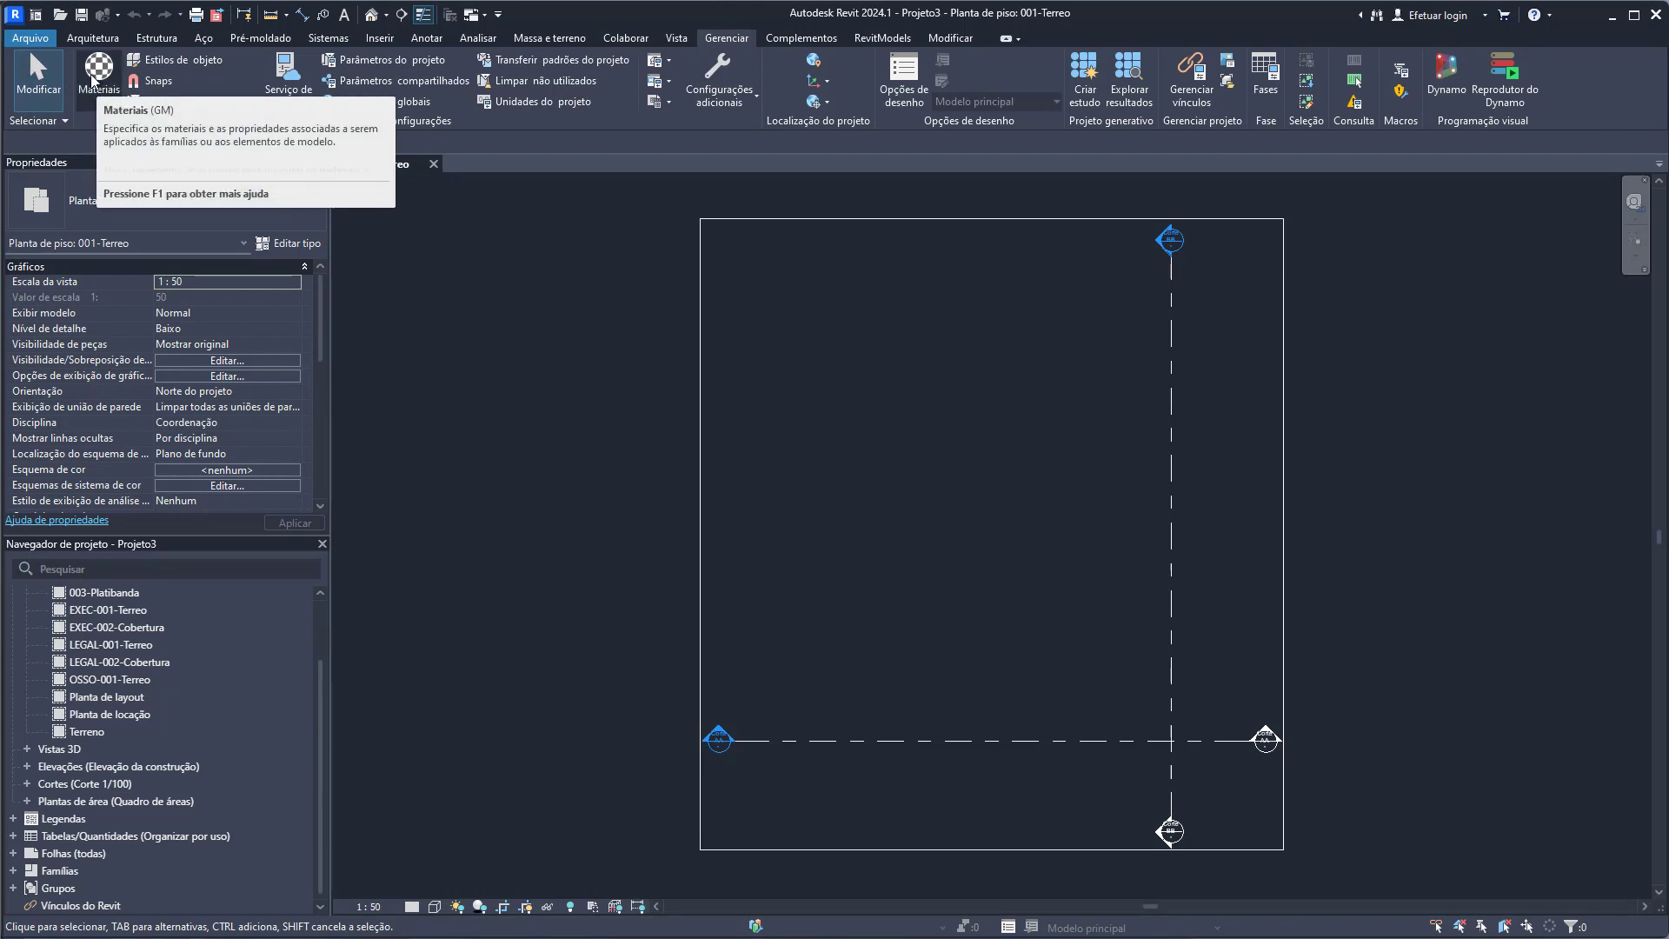
# - Open Gerenciar > Materiais and select Porcelanato Calacata R3 Polido 63x120 cm in the material list
pyautogui.click(93, 76)
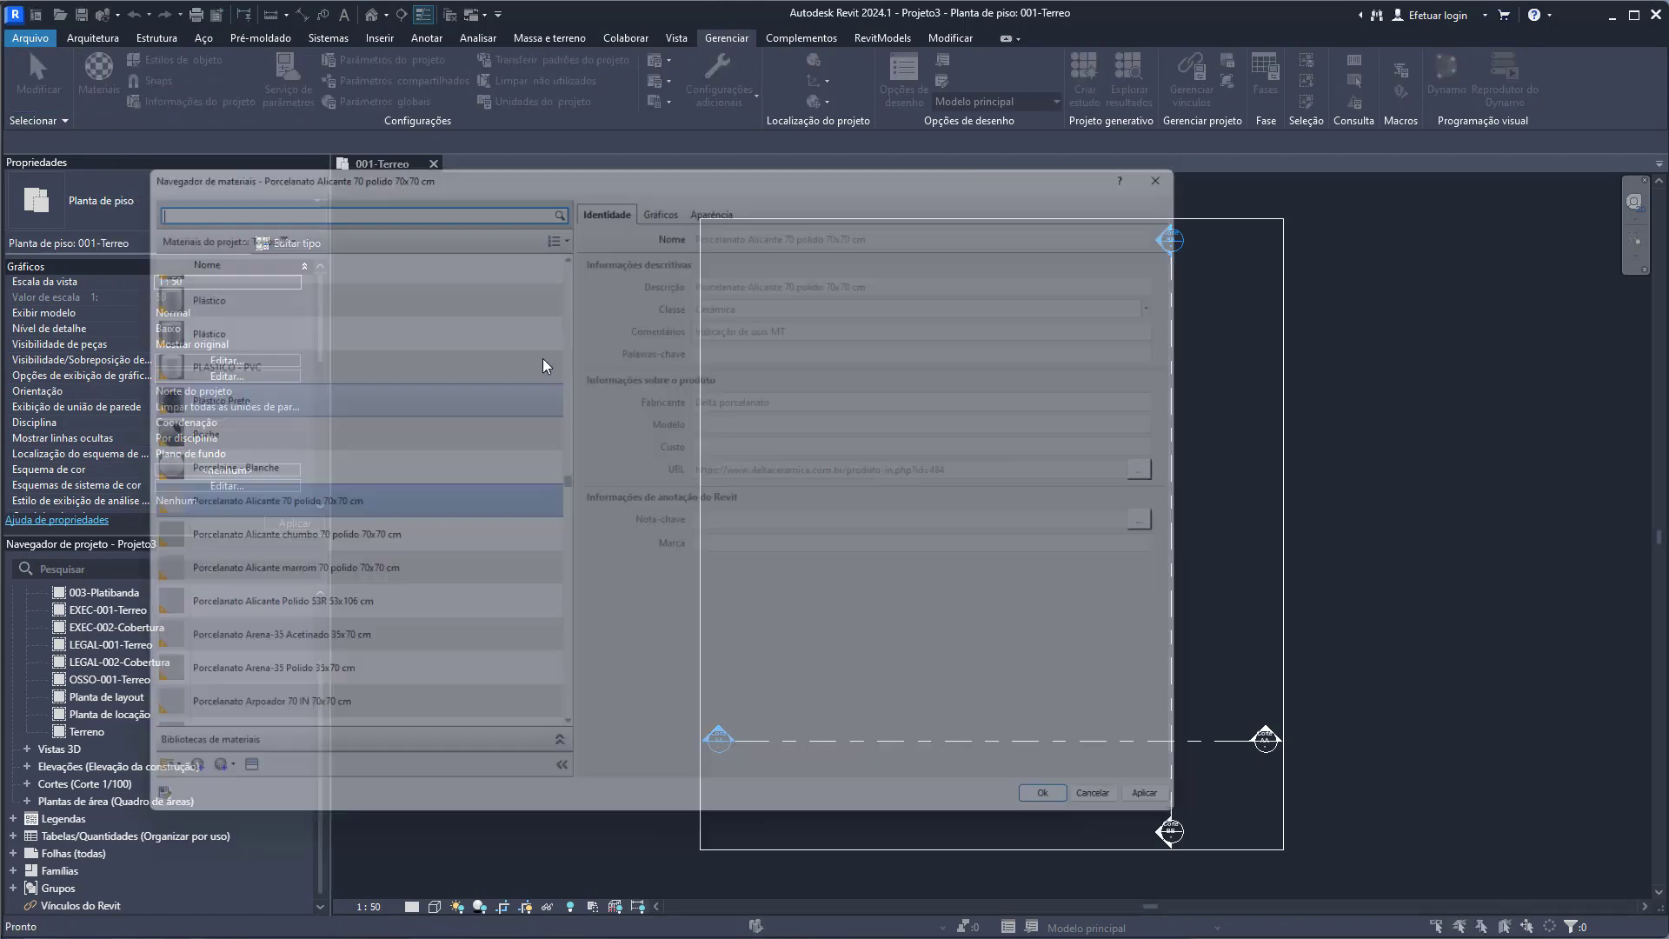
pyautogui.scroll(1, 261, 487)
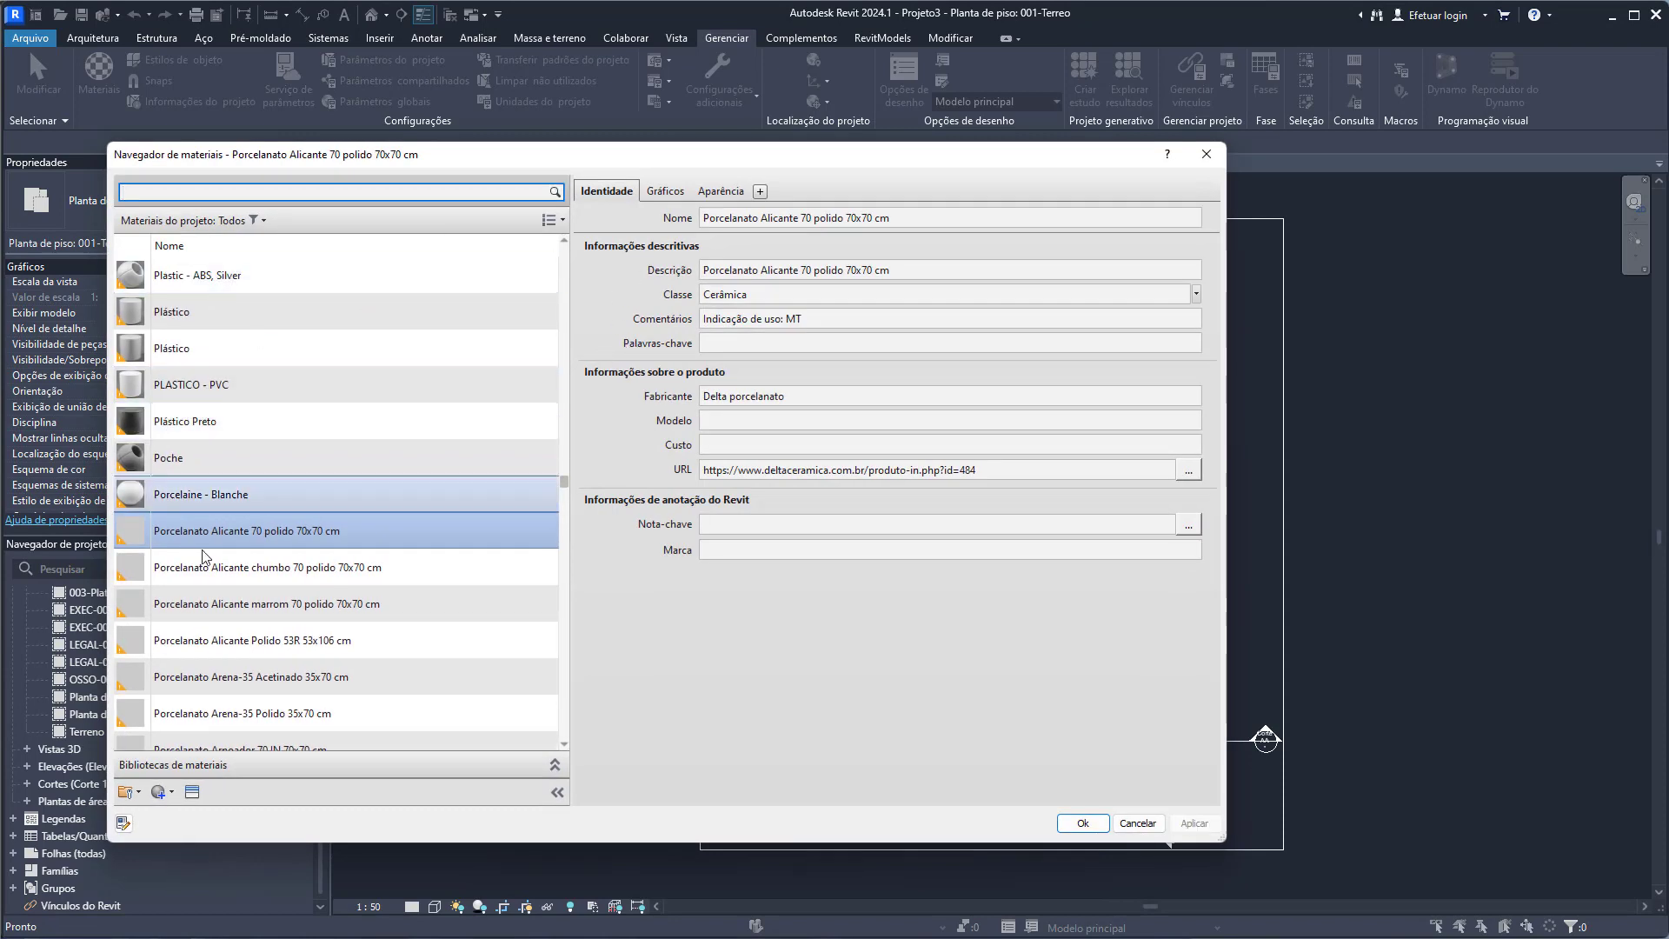
pyautogui.scroll(-2, 260, 570)
pyautogui.scroll(-2, 224, 577)
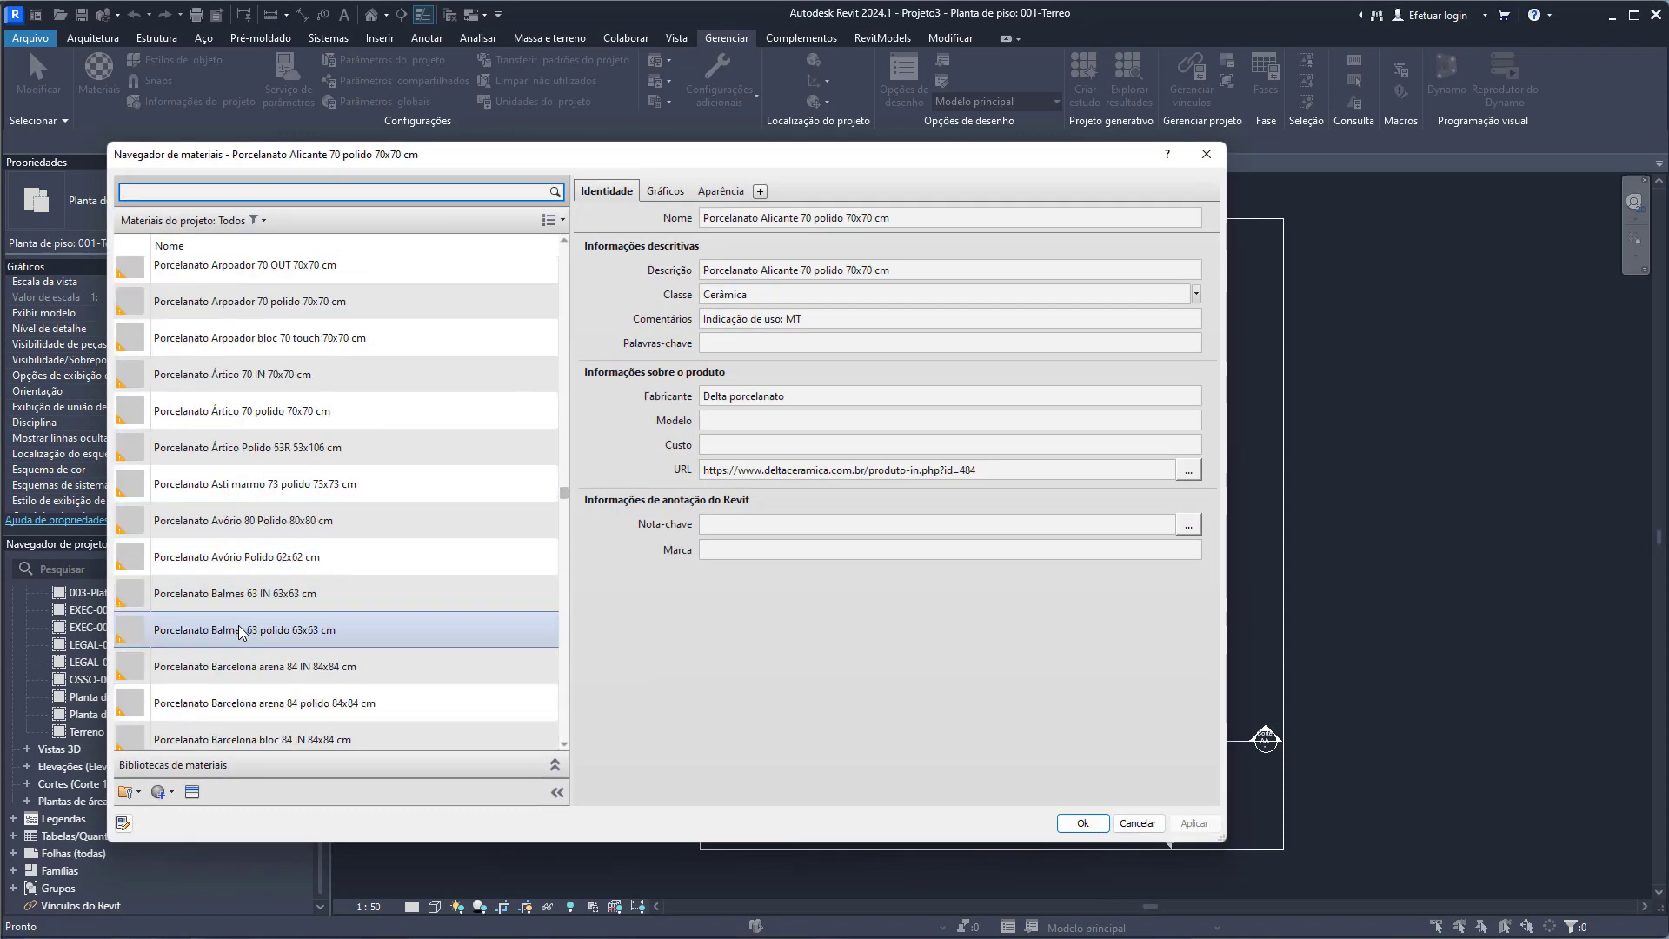
pyautogui.scroll(-2, 223, 577)
pyautogui.scroll(-2, 219, 577)
pyautogui.scroll(-2, 219, 577)
pyautogui.scroll(-2, 217, 582)
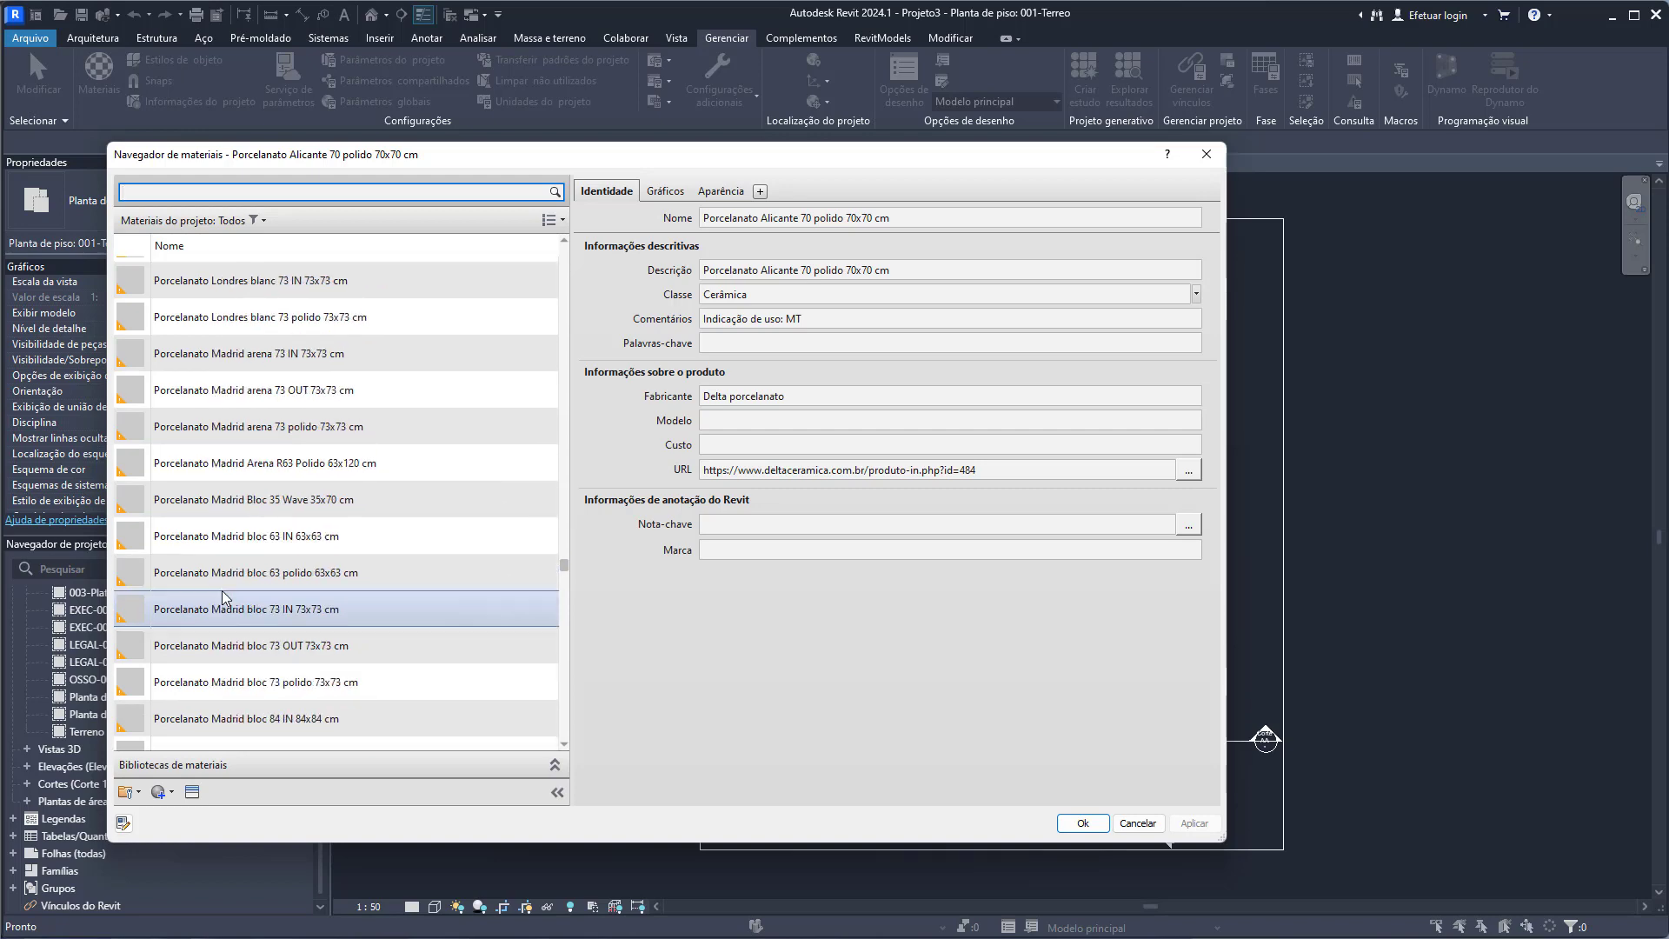
pyautogui.scroll(-2, 226, 609)
pyautogui.scroll(-2, 231, 619)
pyautogui.scroll(-2, 231, 619)
pyautogui.scroll(-2, 232, 608)
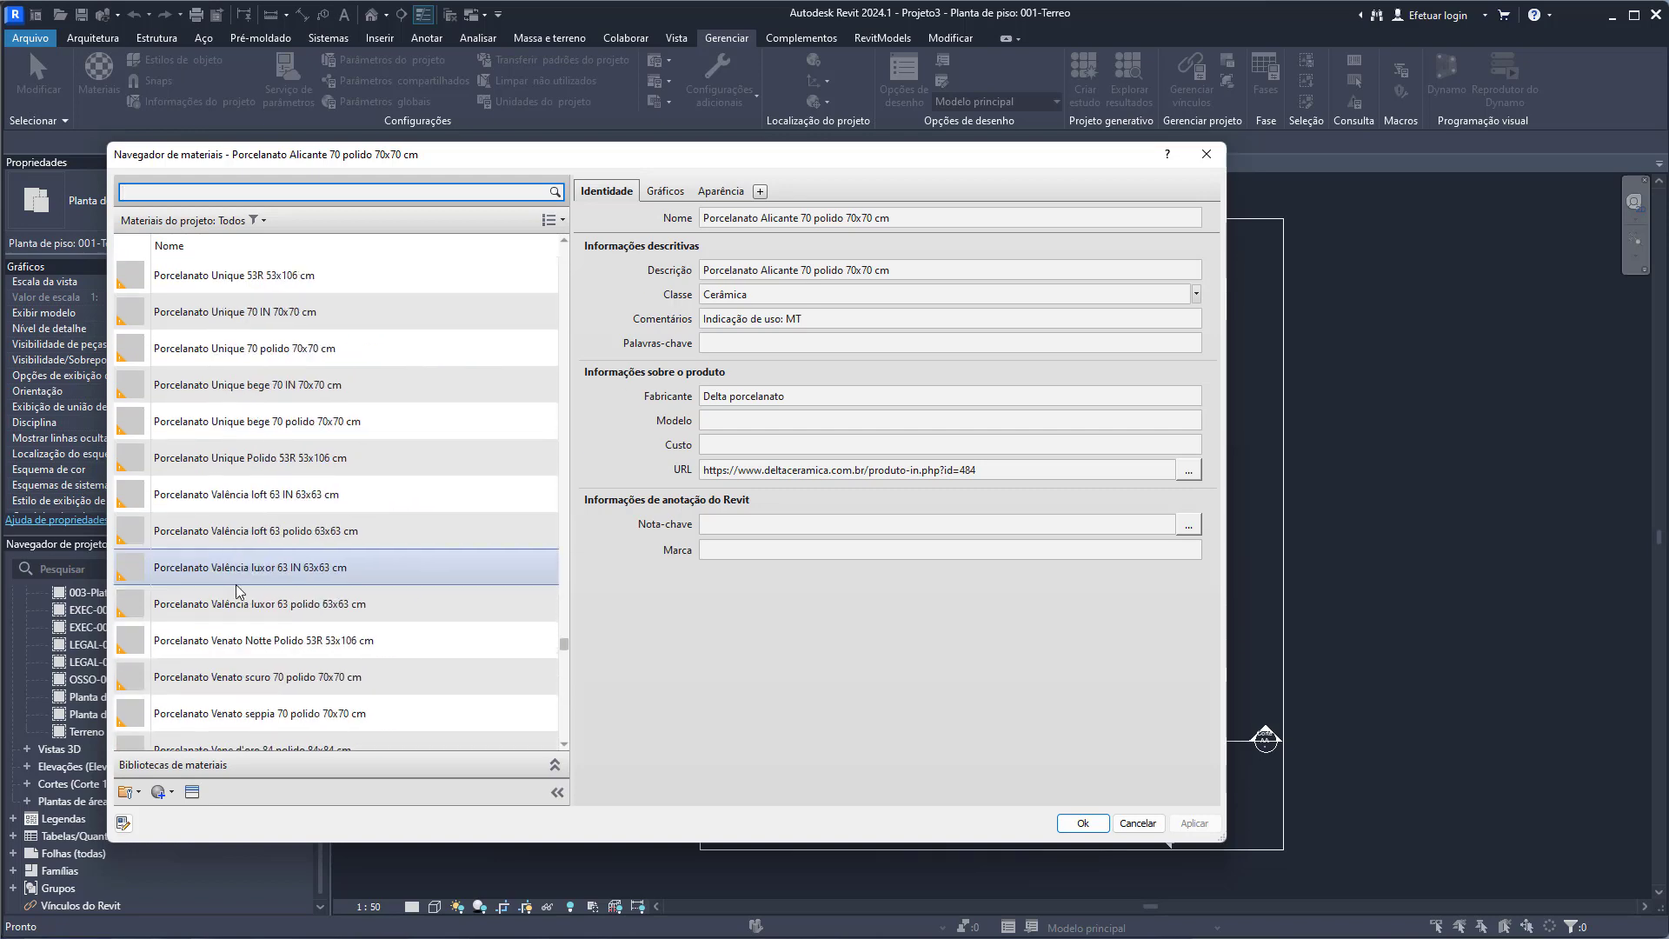
pyautogui.scroll(-2, 236, 591)
pyautogui.scroll(-2, 226, 565)
pyautogui.scroll(2, 223, 539)
pyautogui.scroll(2, 221, 487)
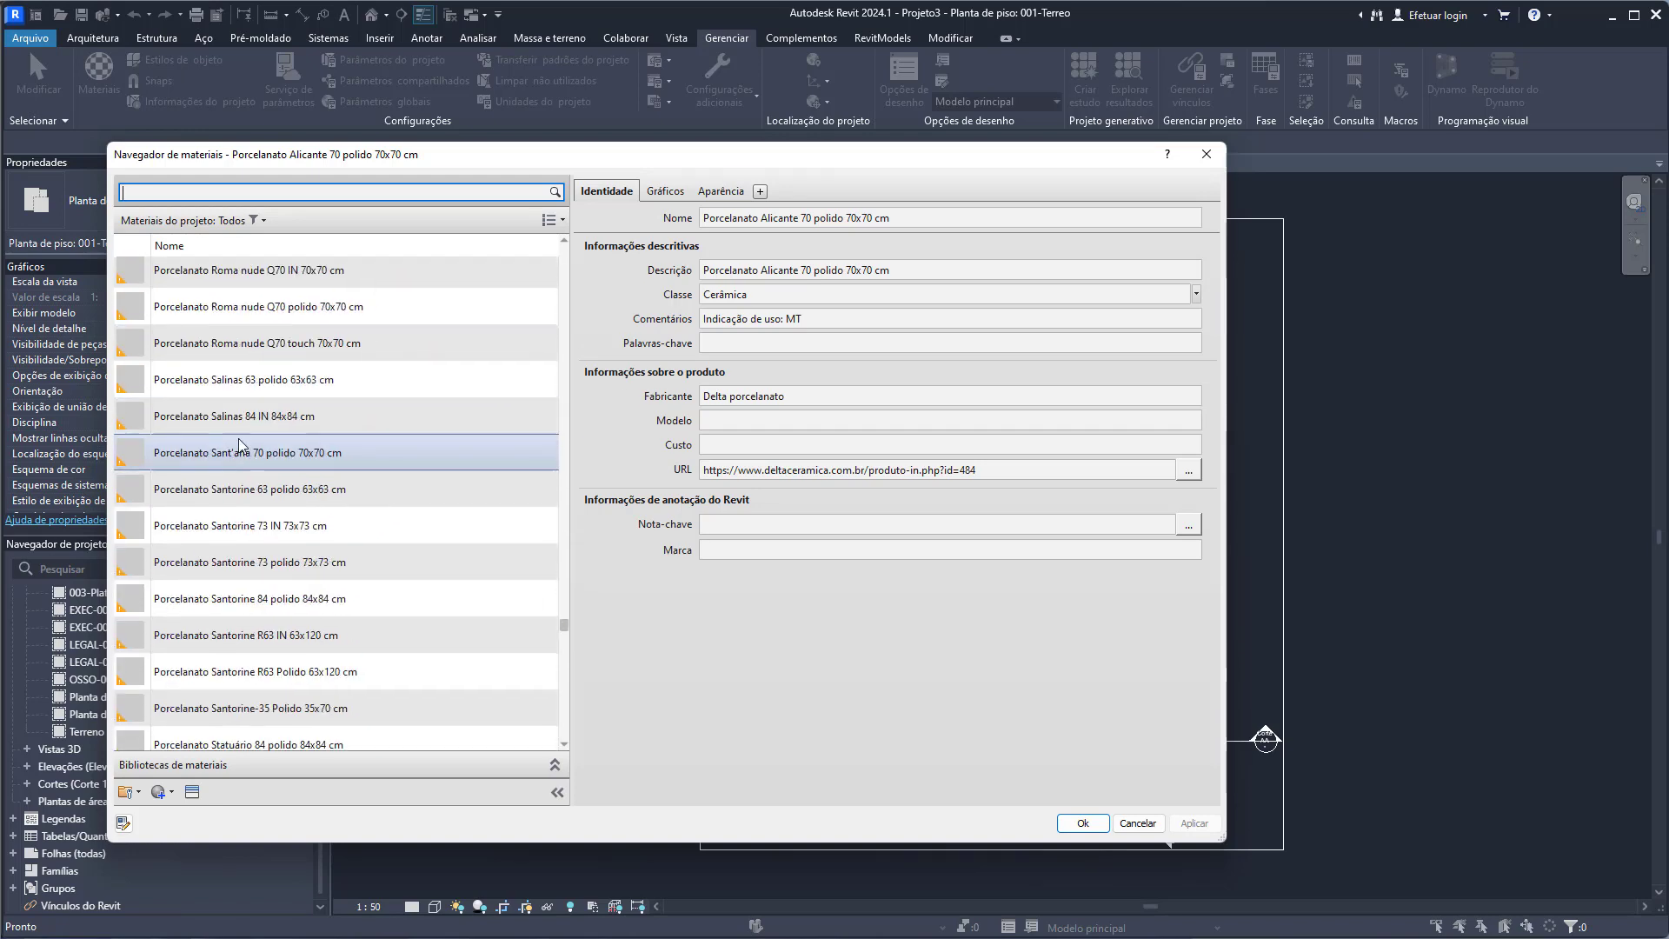
pyautogui.scroll(2, 219, 452)
pyautogui.scroll(2, 217, 419)
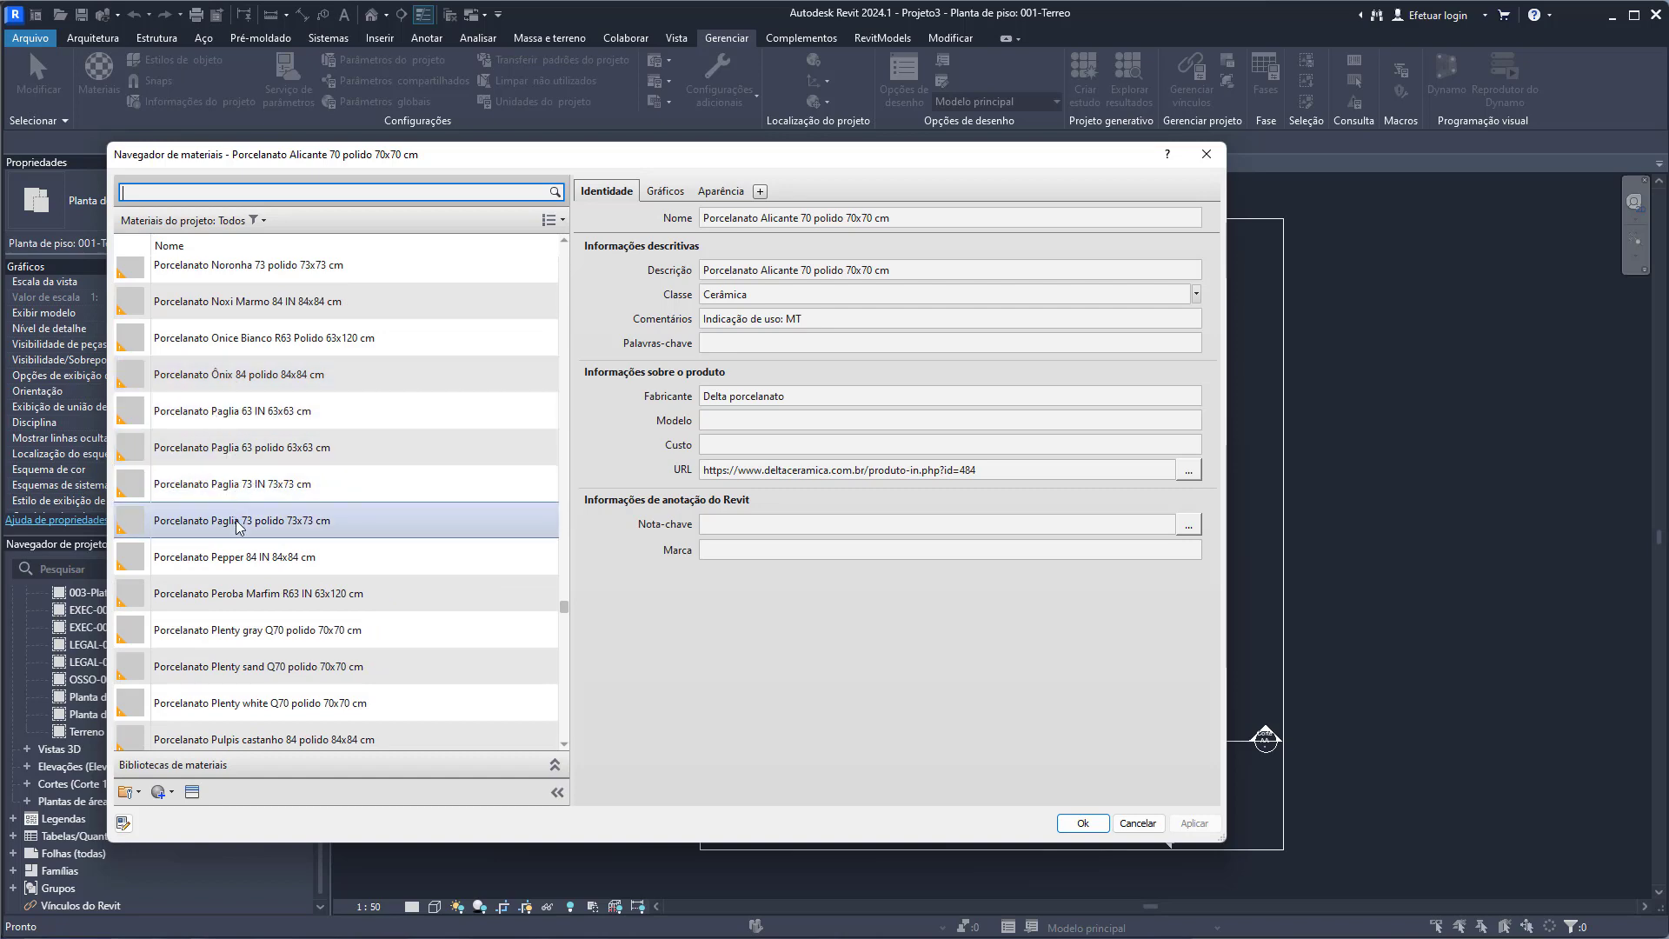
pyautogui.scroll(-2, 226, 521)
pyautogui.scroll(-1, 228, 528)
pyautogui.scroll(-3, 228, 528)
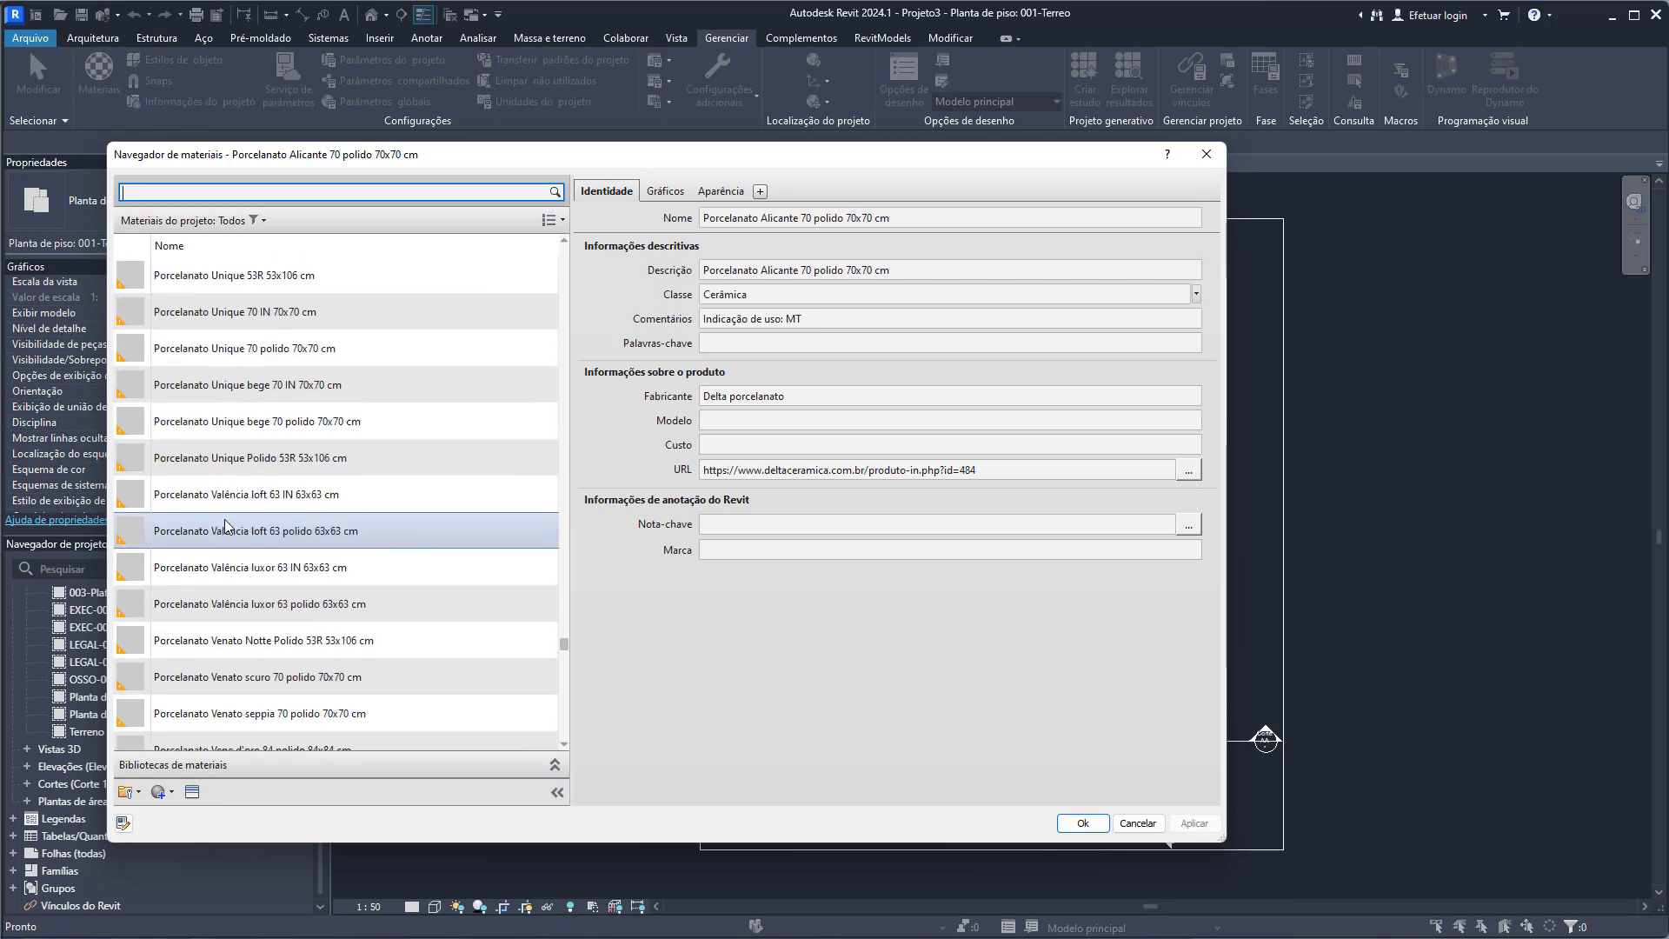
pyautogui.scroll(-3, 227, 527)
pyautogui.scroll(3, 280, 518)
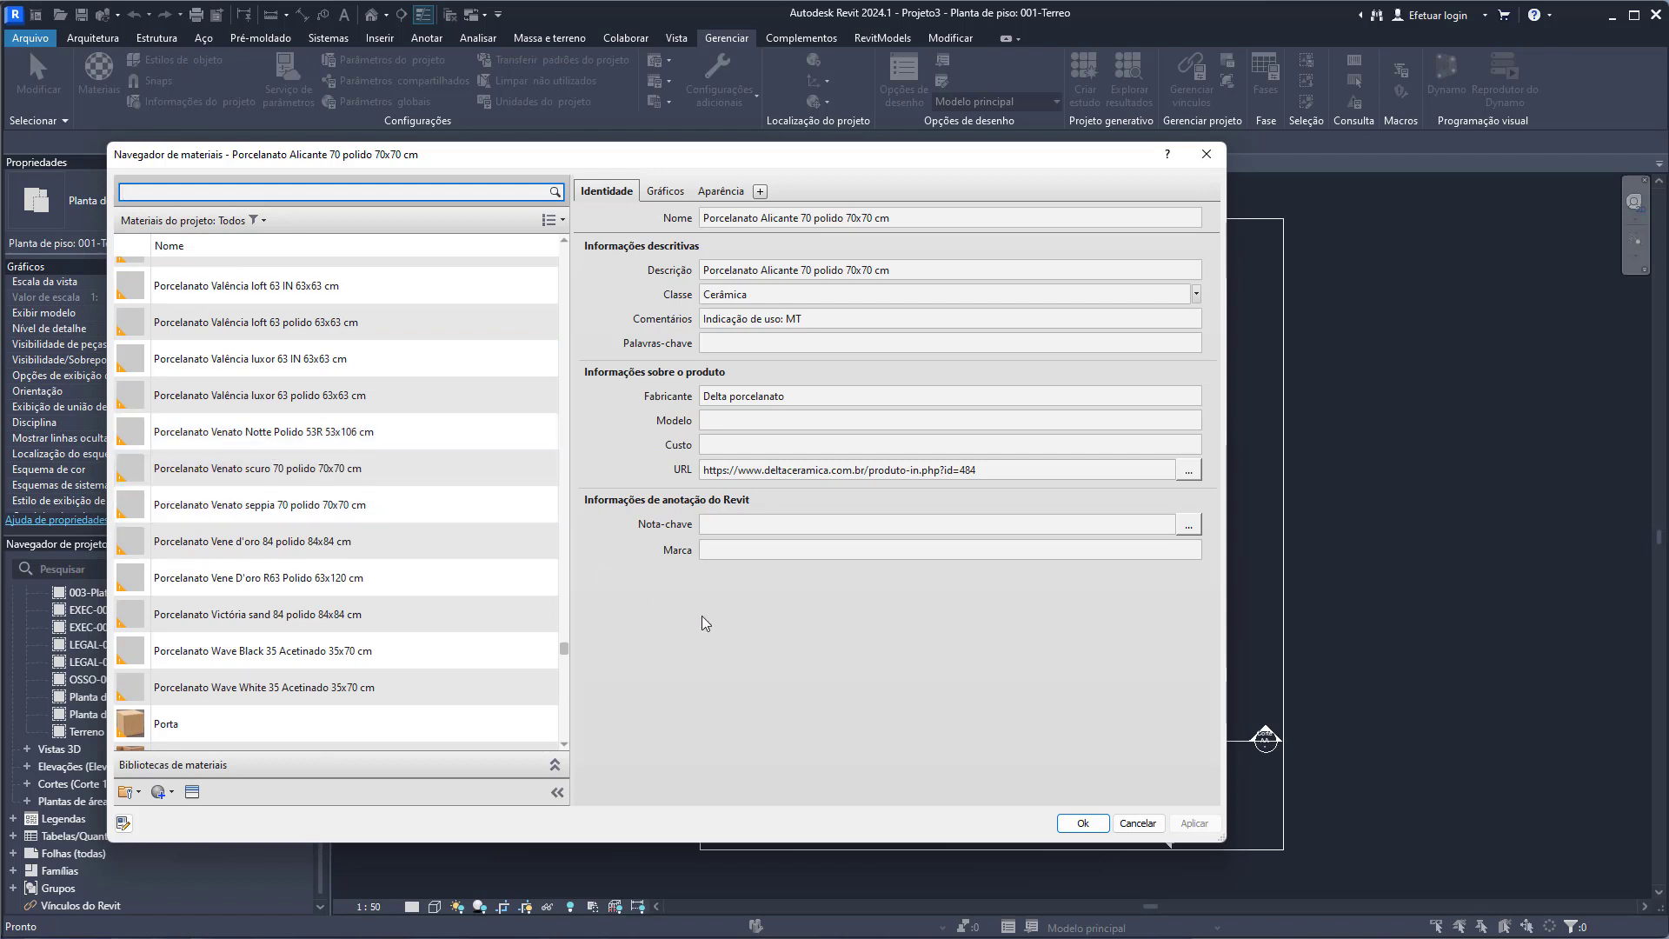
pyautogui.scroll(3, 287, 643)
pyautogui.scroll(3, 278, 560)
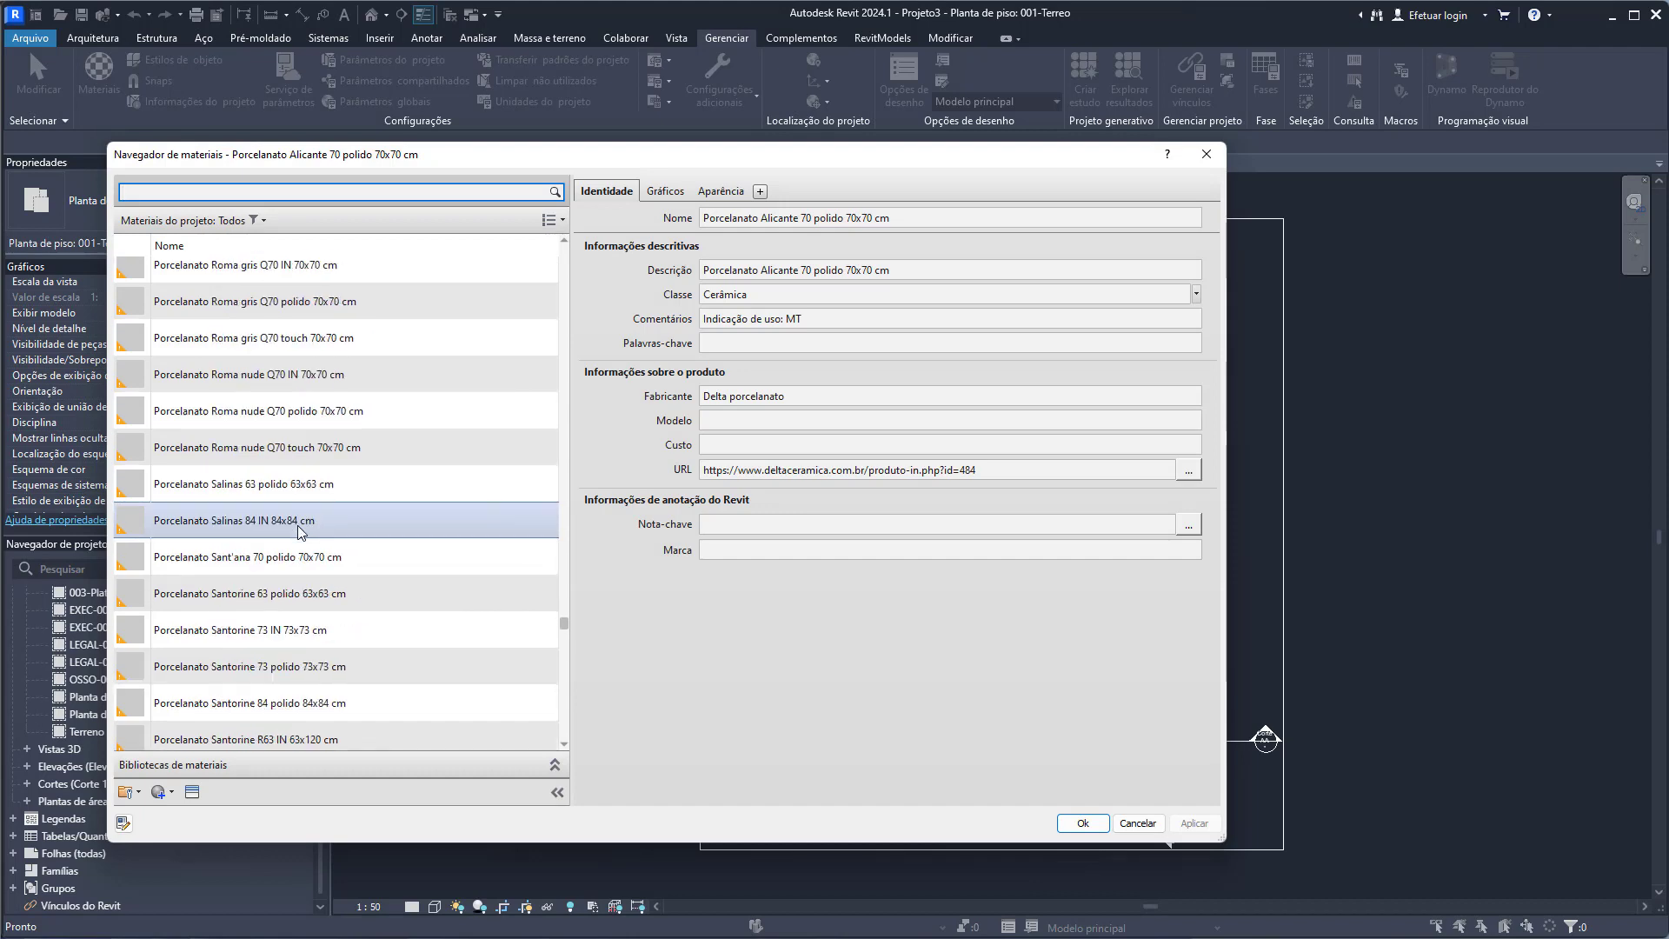
pyautogui.scroll(3, 261, 463)
pyautogui.scroll(3, 261, 463)
pyautogui.scroll(3, 252, 448)
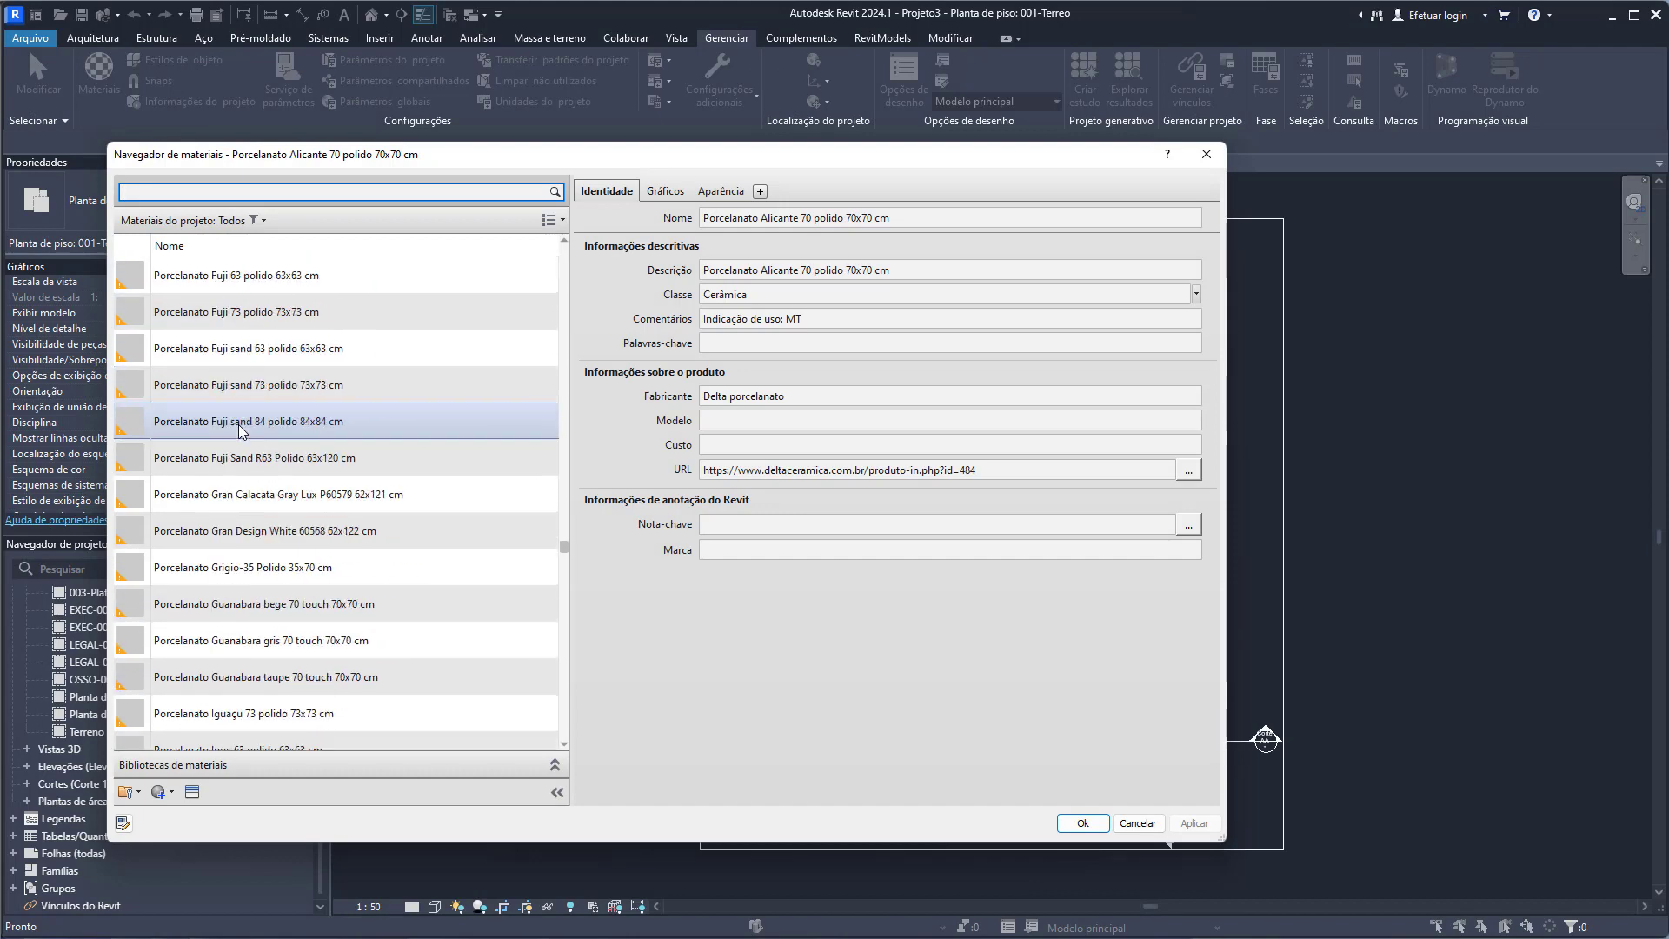
pyautogui.scroll(3, 243, 439)
pyautogui.scroll(3, 236, 431)
pyautogui.scroll(3, 238, 408)
pyautogui.click(240, 396)
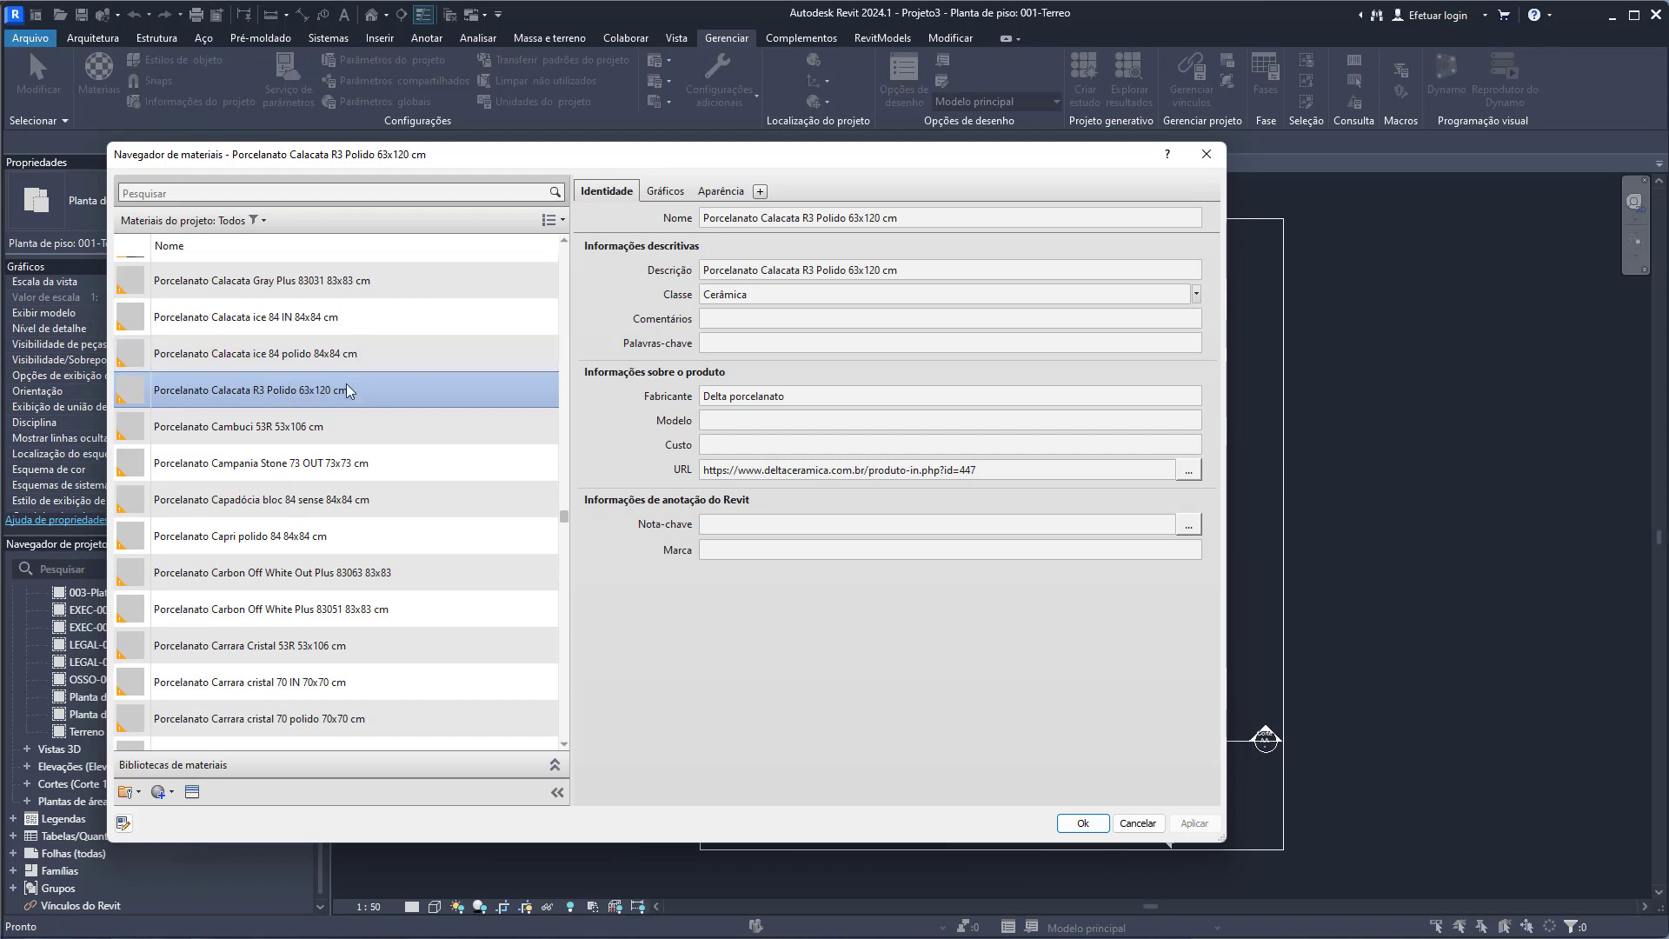
pyautogui.scroll(1, 391, 365)
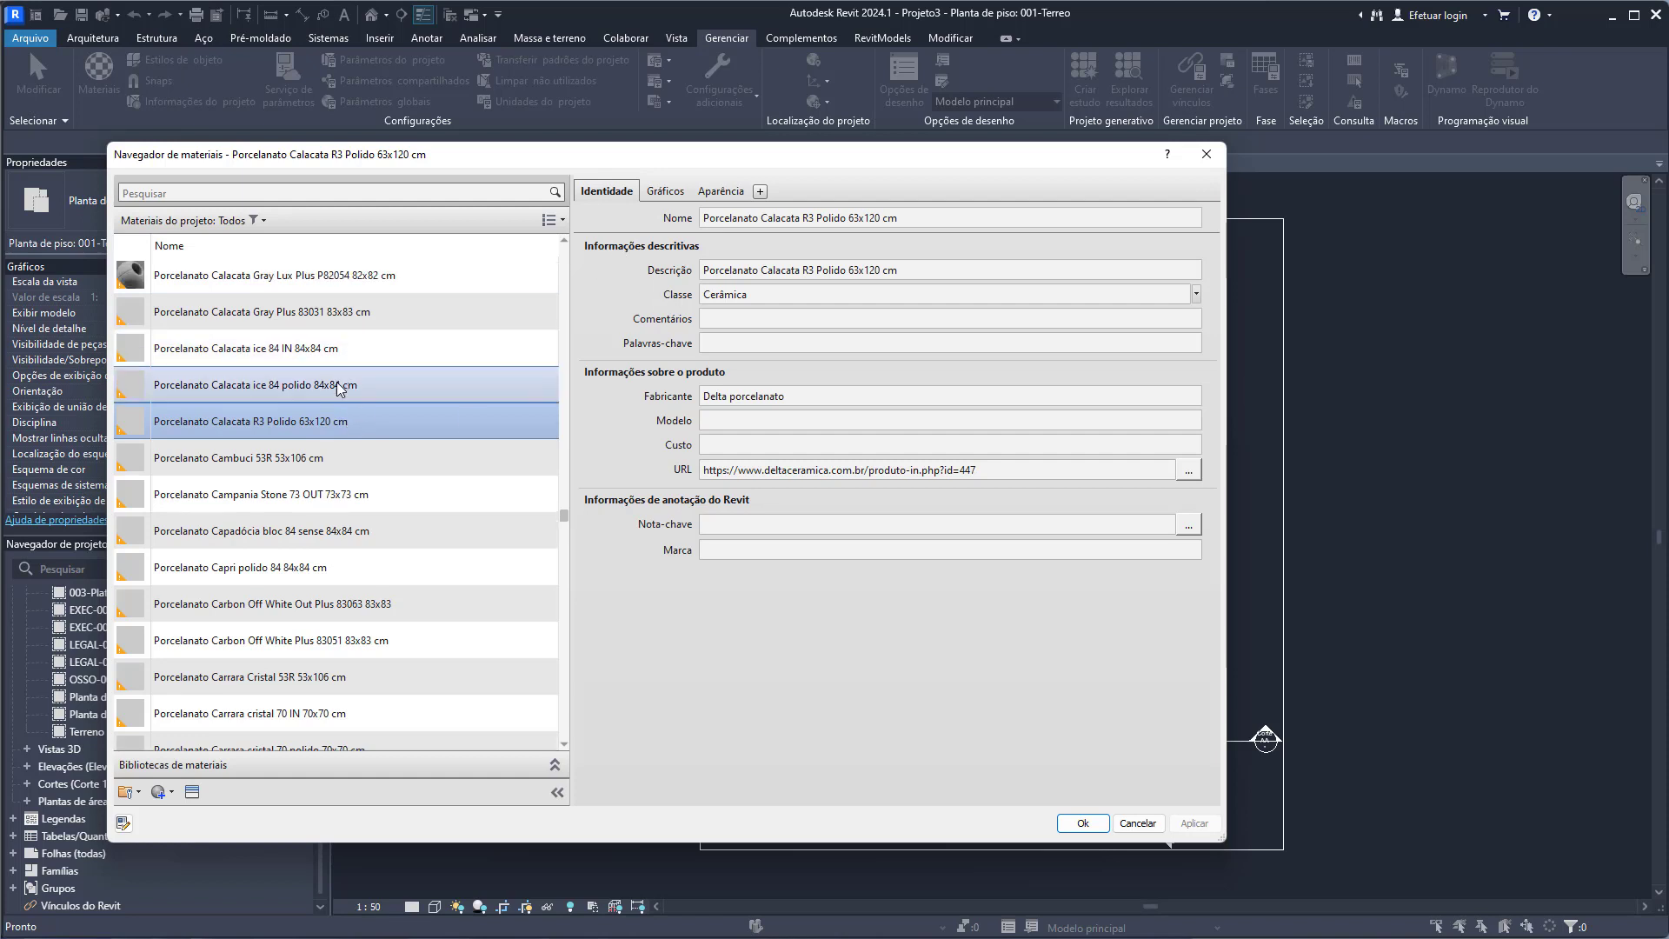
# - Select the Calacata material's name and move the Material Browser down and to the right
pyautogui.moveTo(704, 218); pyautogui.dragTo(906, 217)
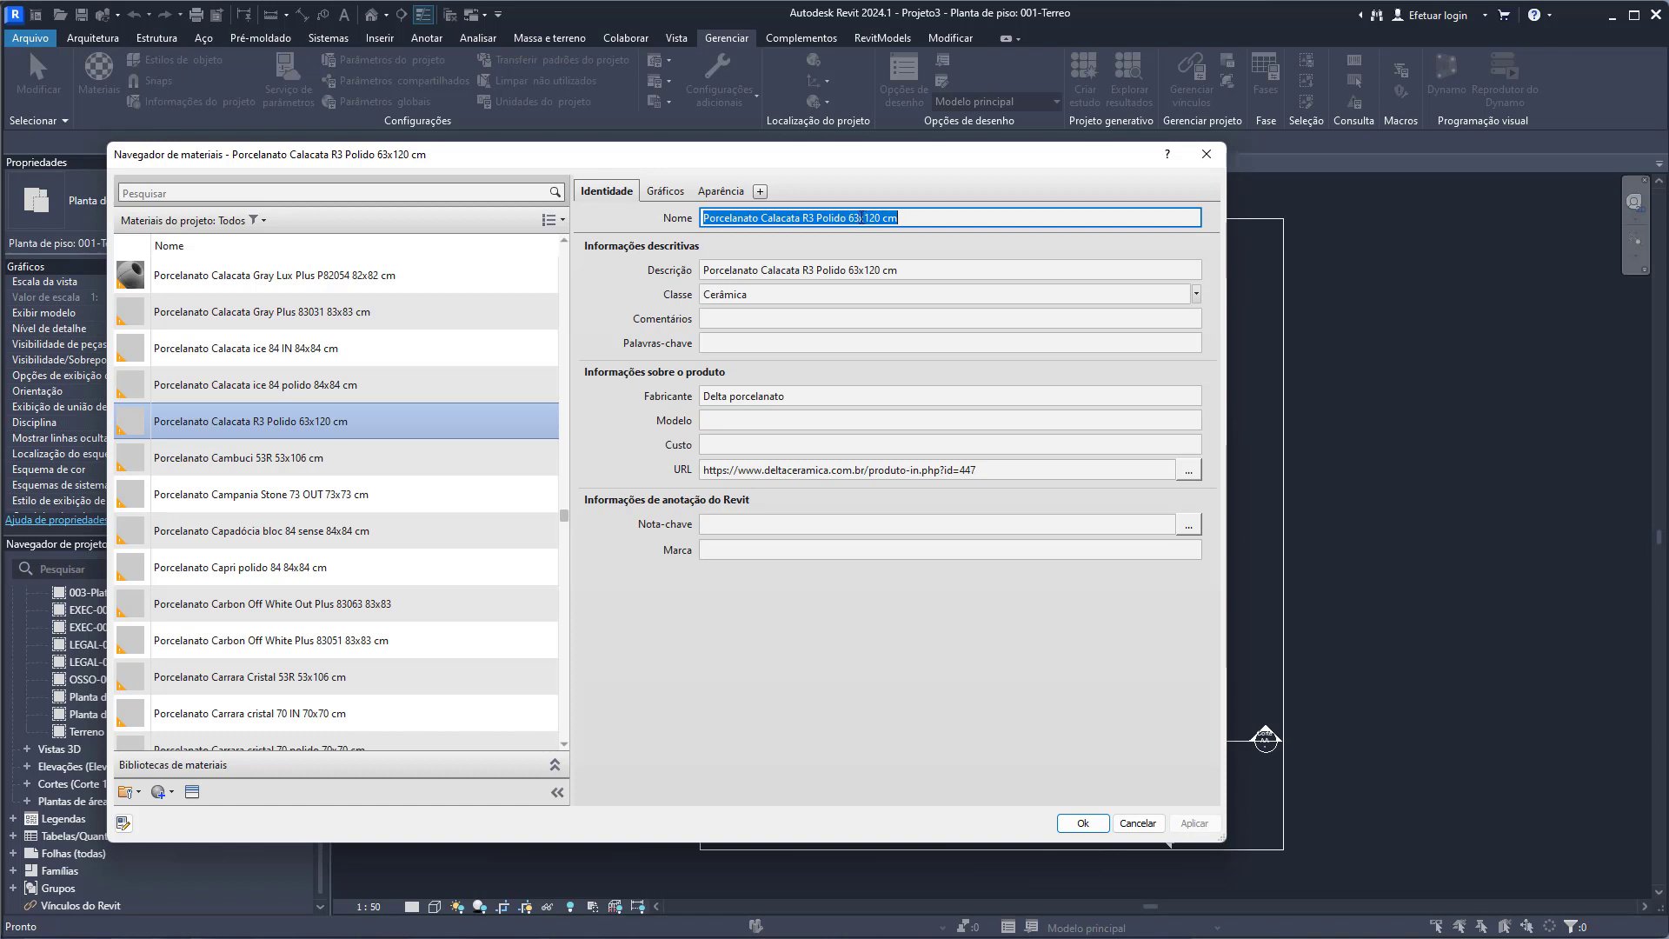
pyautogui.click(904, 217)
pyautogui.moveTo(909, 218); pyautogui.dragTo(703, 218)
pyautogui.moveTo(820, 167); pyautogui.dragTo(1099, 208)
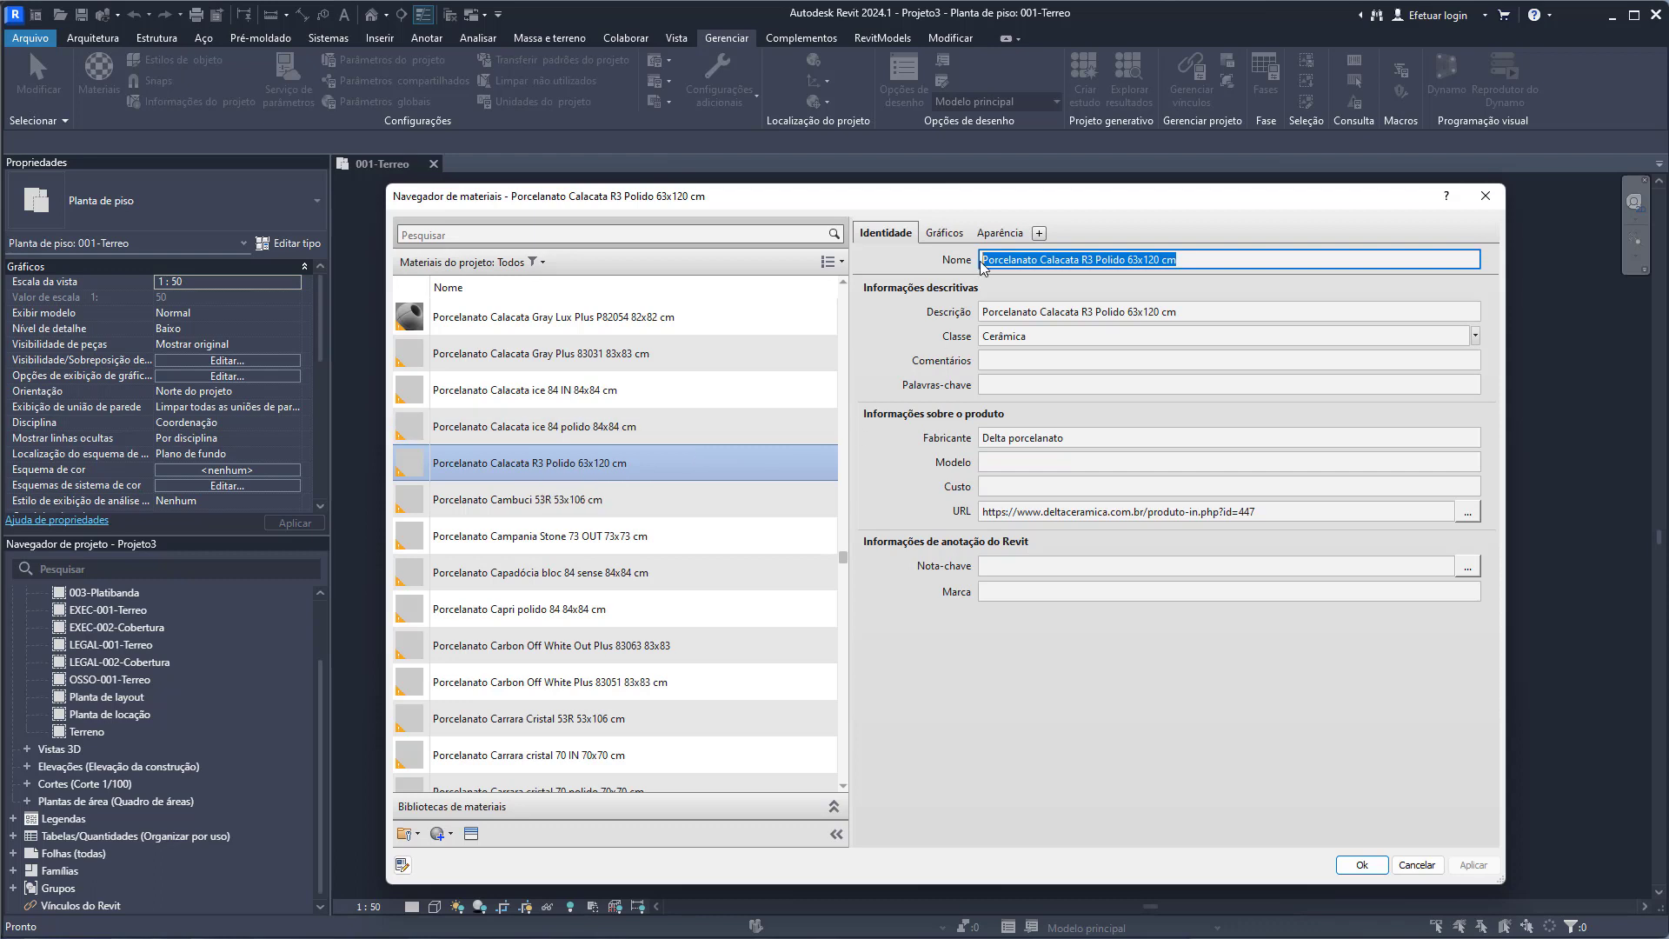
# - Correct the material description so it reads R63 instead of R3
pyautogui.click(1010, 313)
pyautogui.moveTo(1191, 311); pyautogui.dragTo(963, 316)
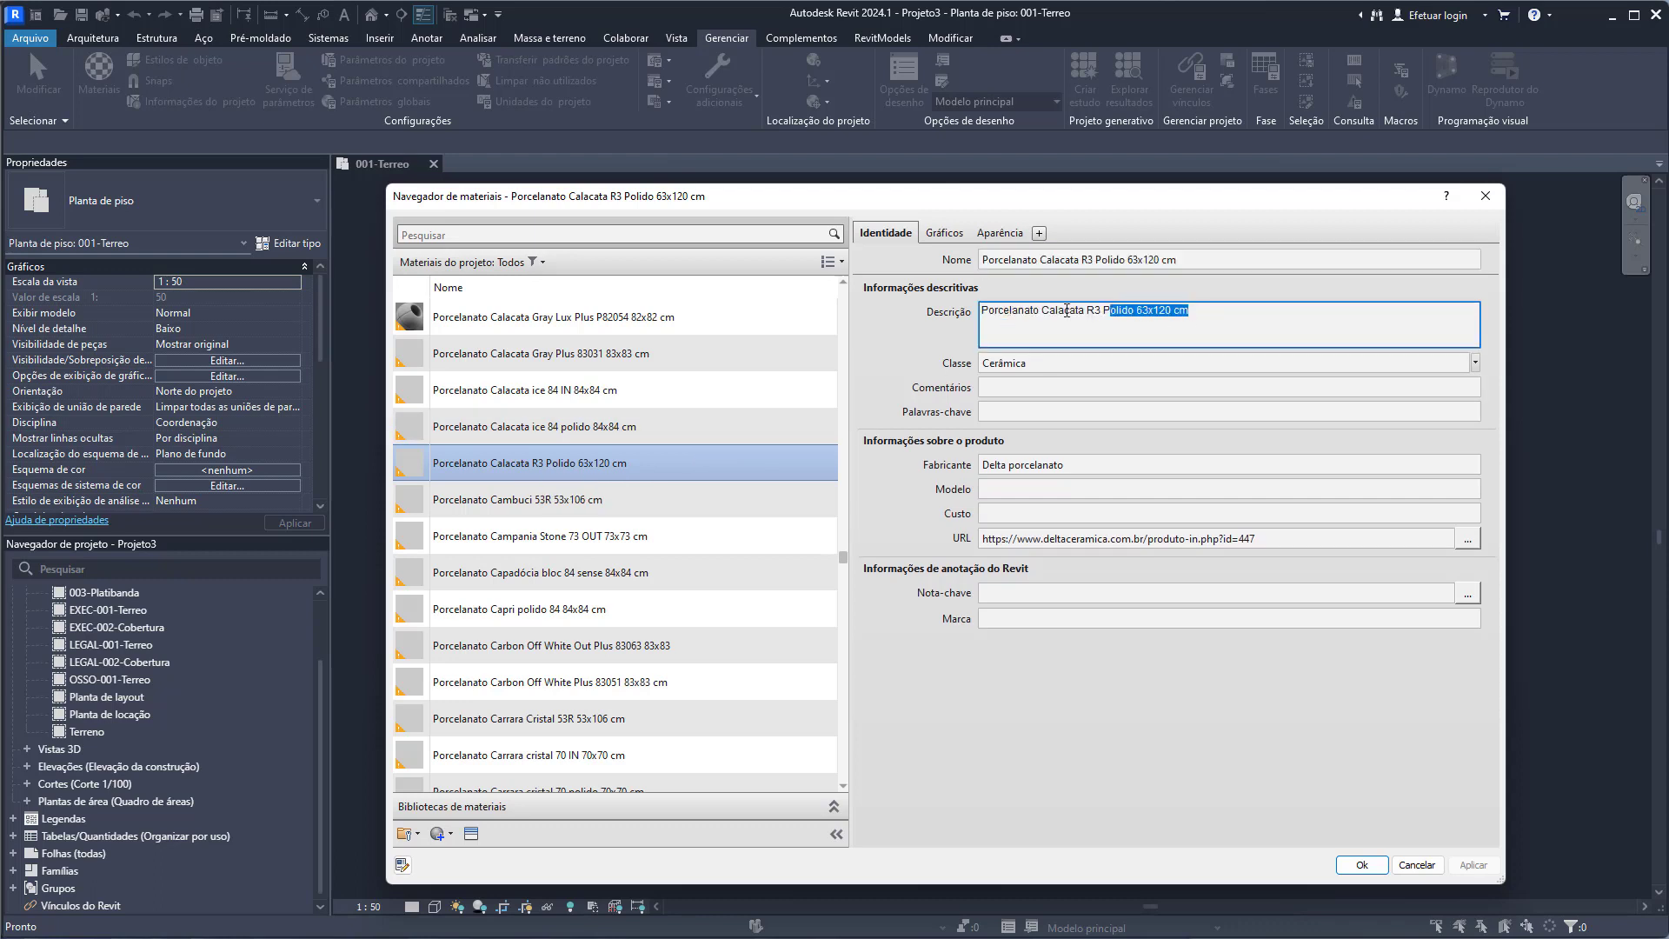
pyautogui.click(1217, 313)
pyautogui.click(1092, 311)
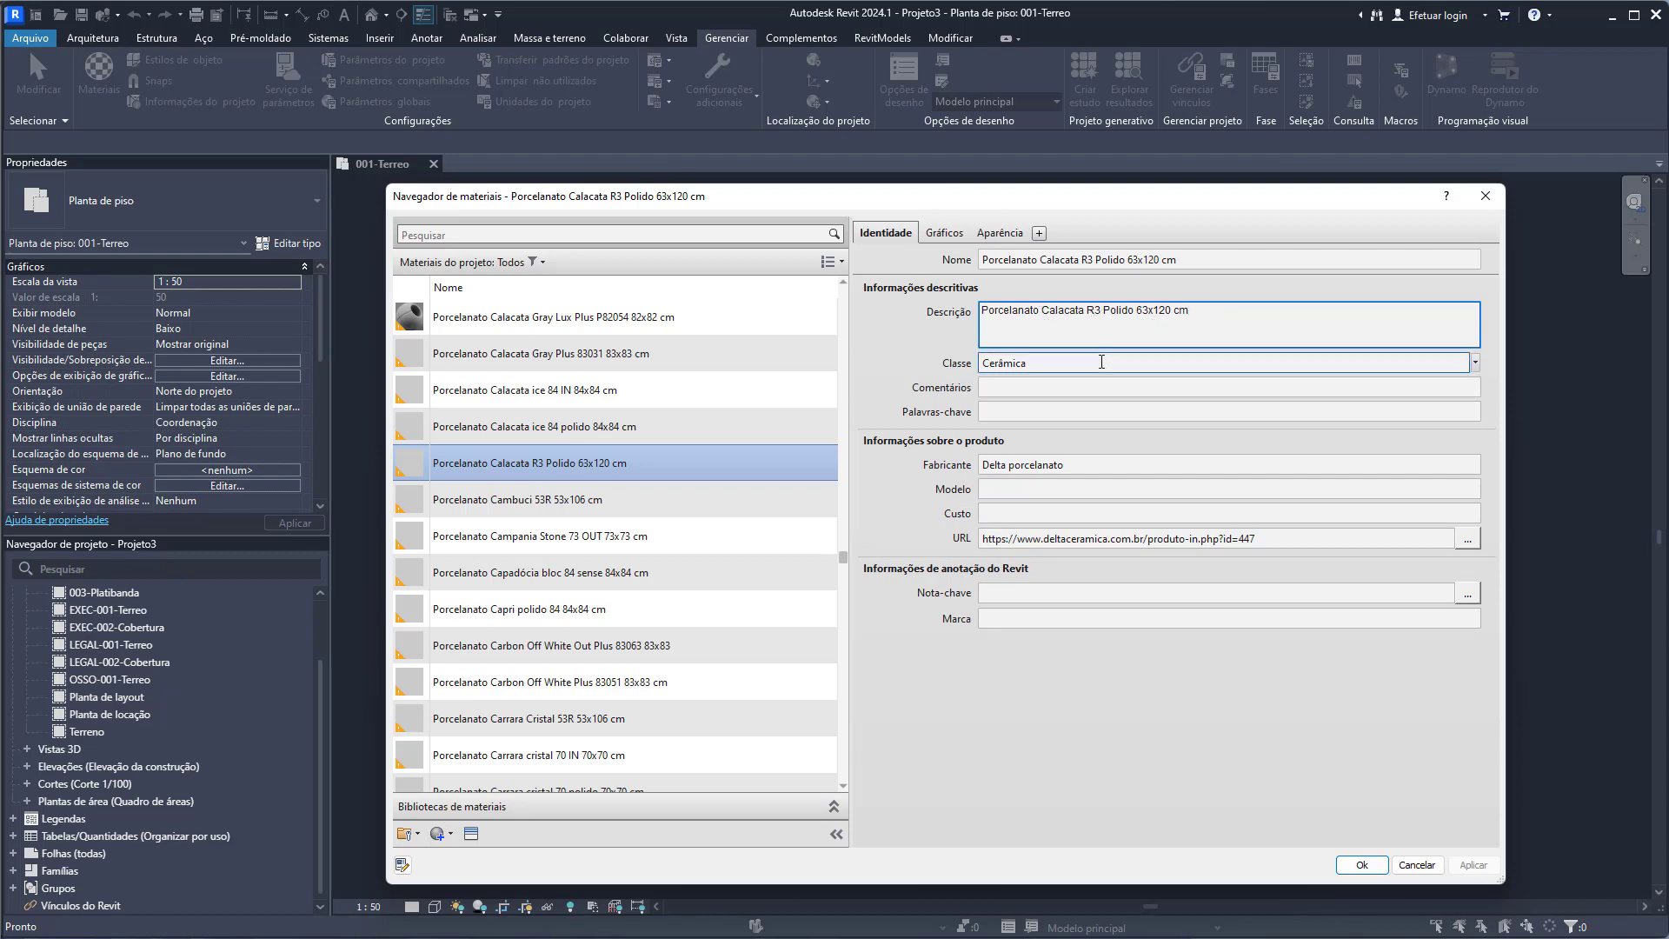
pyautogui.write('6')
# - Correct the material name to R63 and open its manufacturer product page from the URL
pyautogui.click(1088, 266)
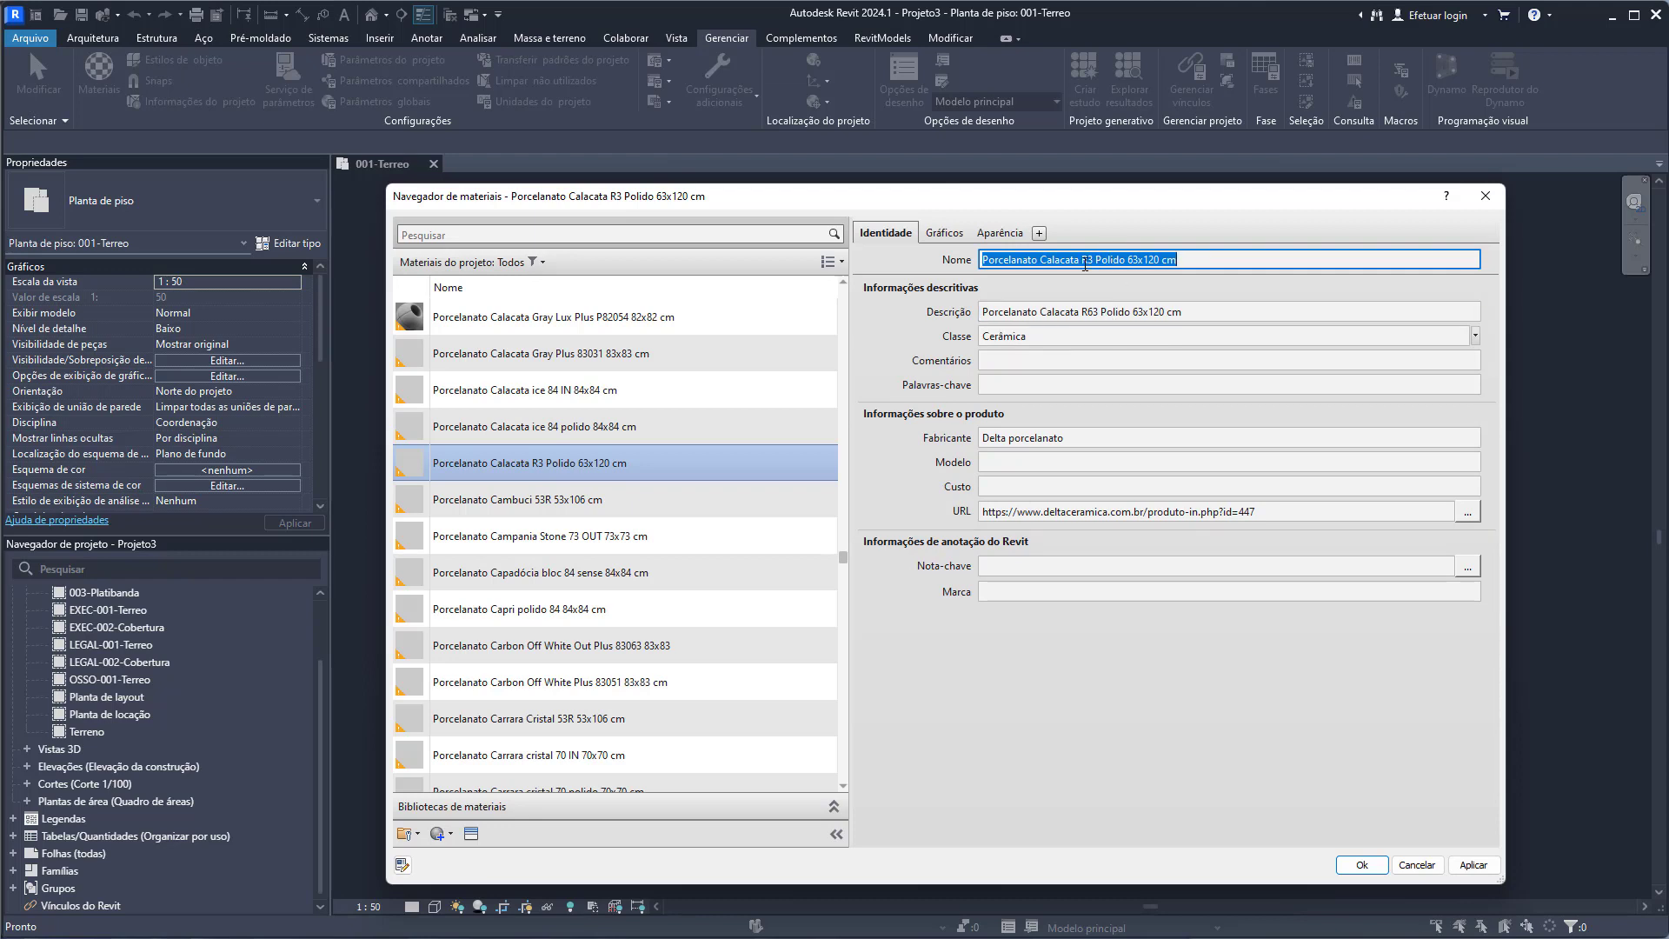
pyautogui.click(1092, 261)
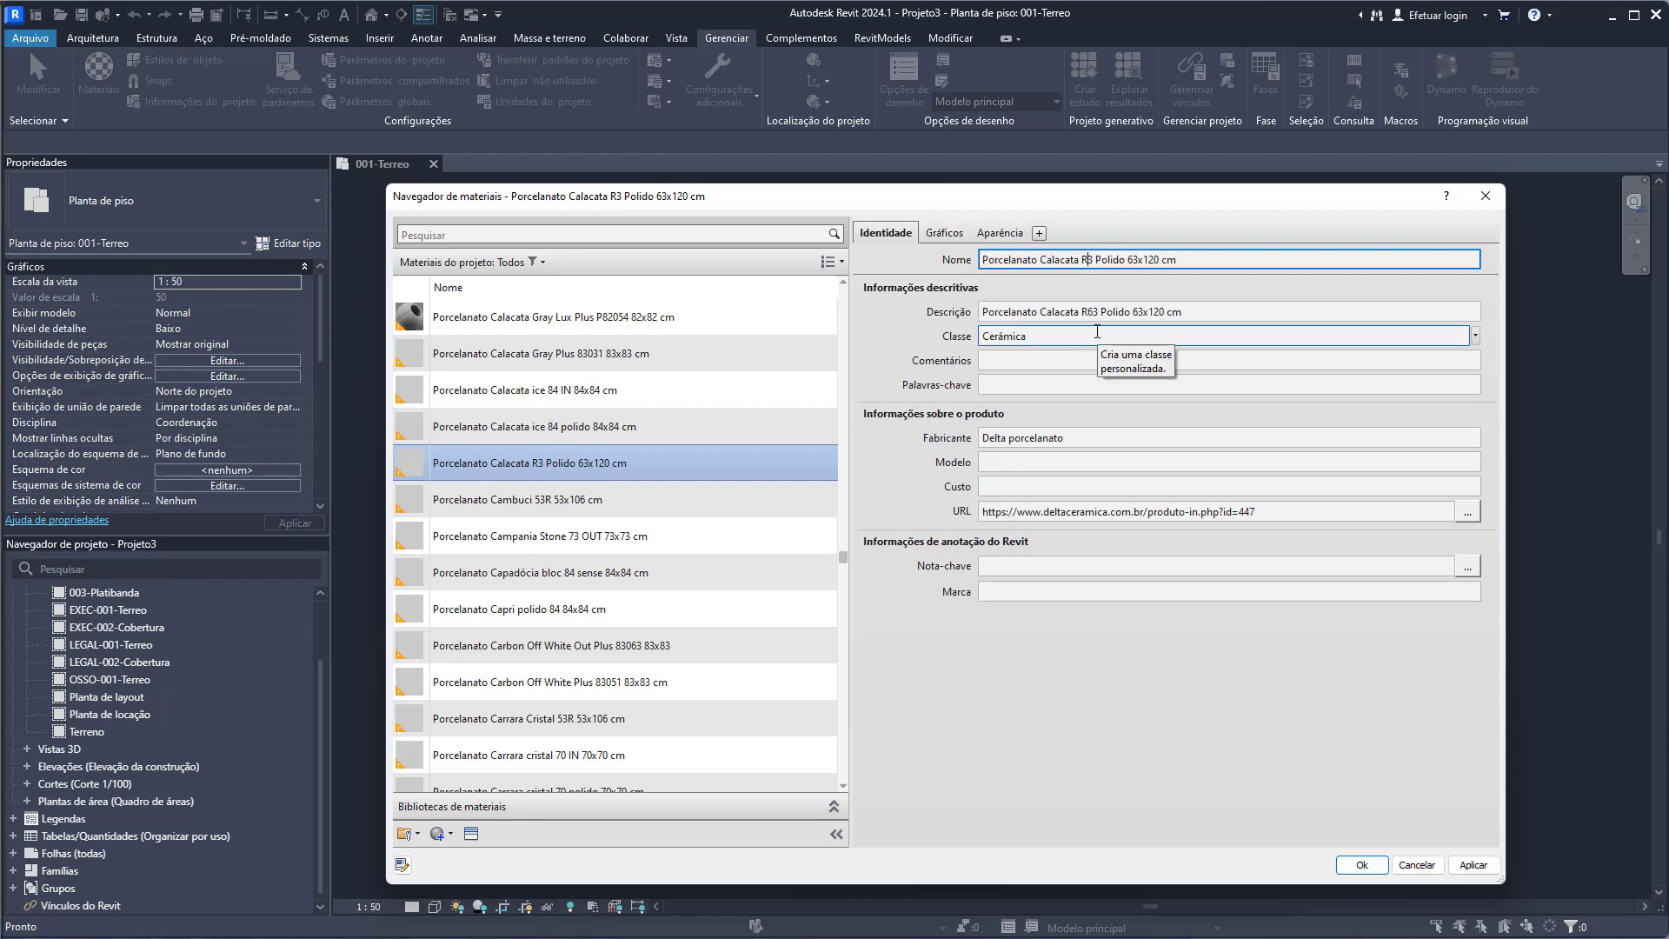
pyautogui.write('6')
pyautogui.click(1186, 512)
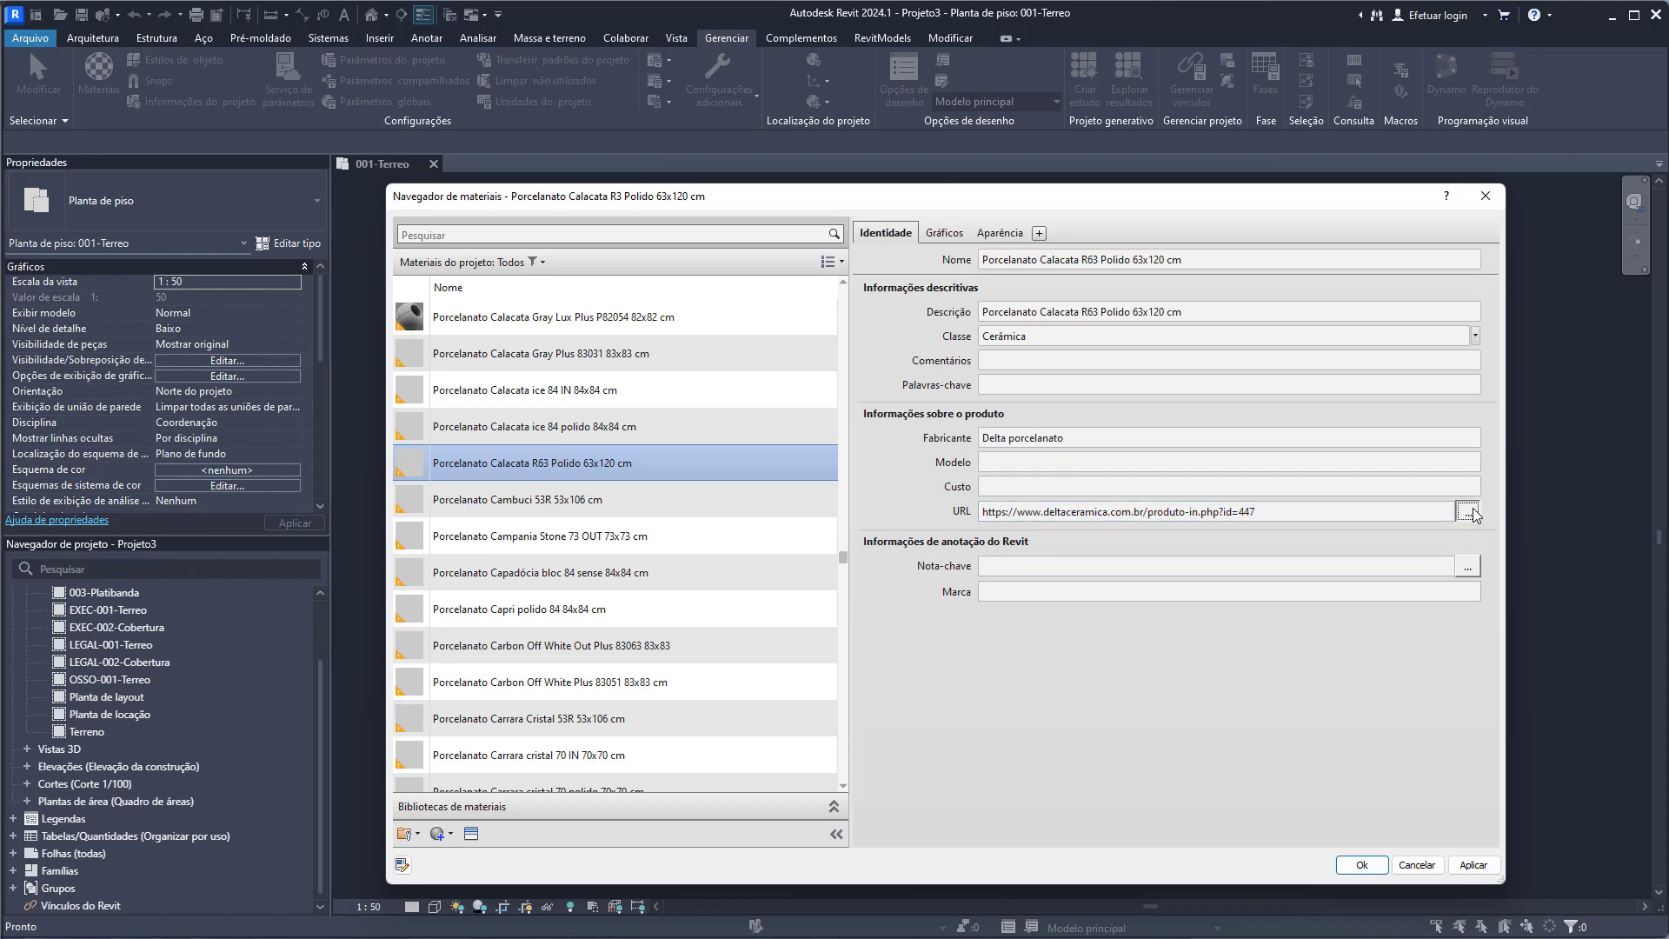
pyautogui.click(1469, 513)
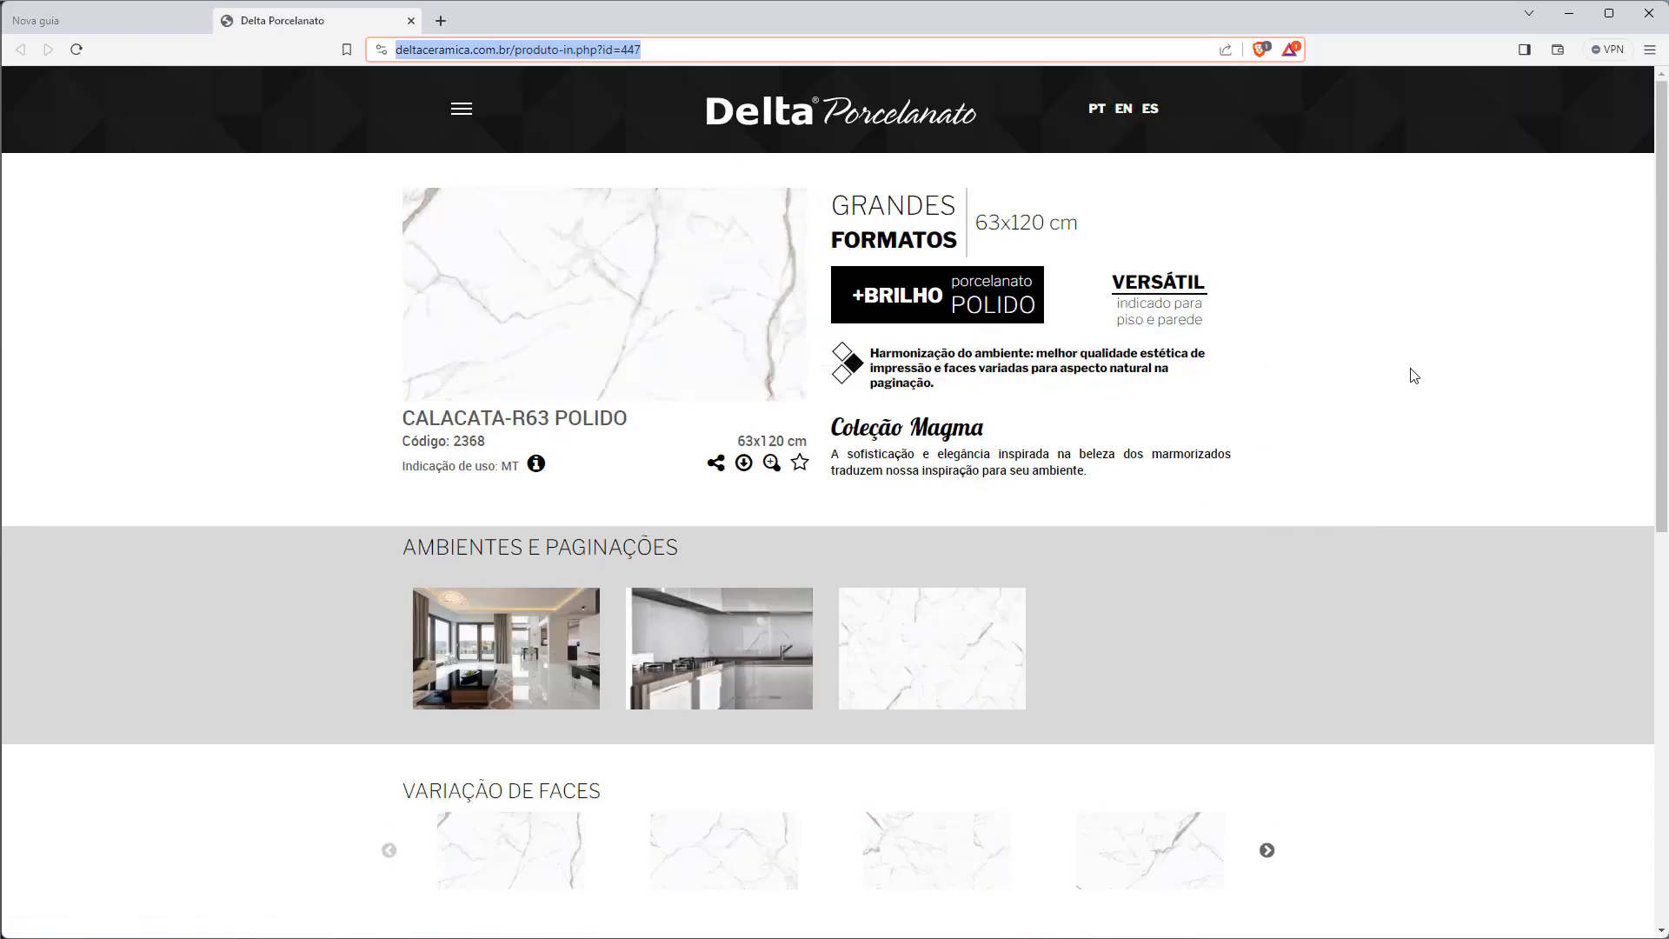
# - Review the CALACATA-R63 POLIDO product page, then minimize the browser to return to Revit
pyautogui.scroll(-2, 1410, 359)
pyautogui.scroll(-5, 1373, 487)
pyautogui.scroll(2, 1374, 569)
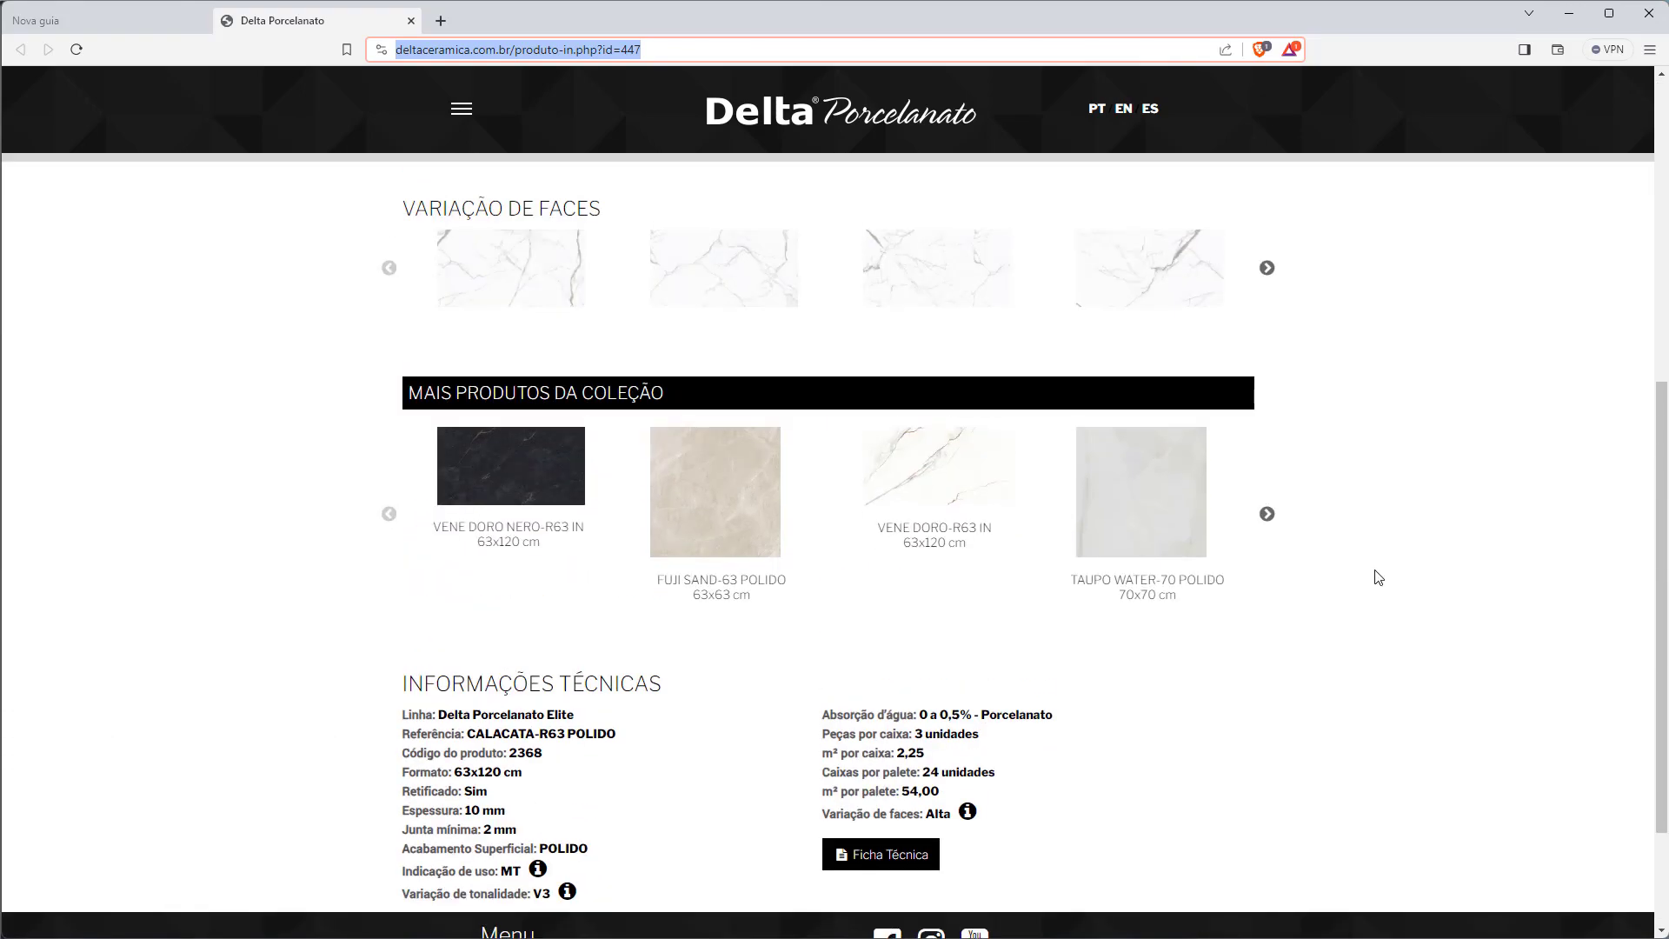
pyautogui.scroll(-2, 1374, 574)
pyautogui.scroll(1, 1286, 547)
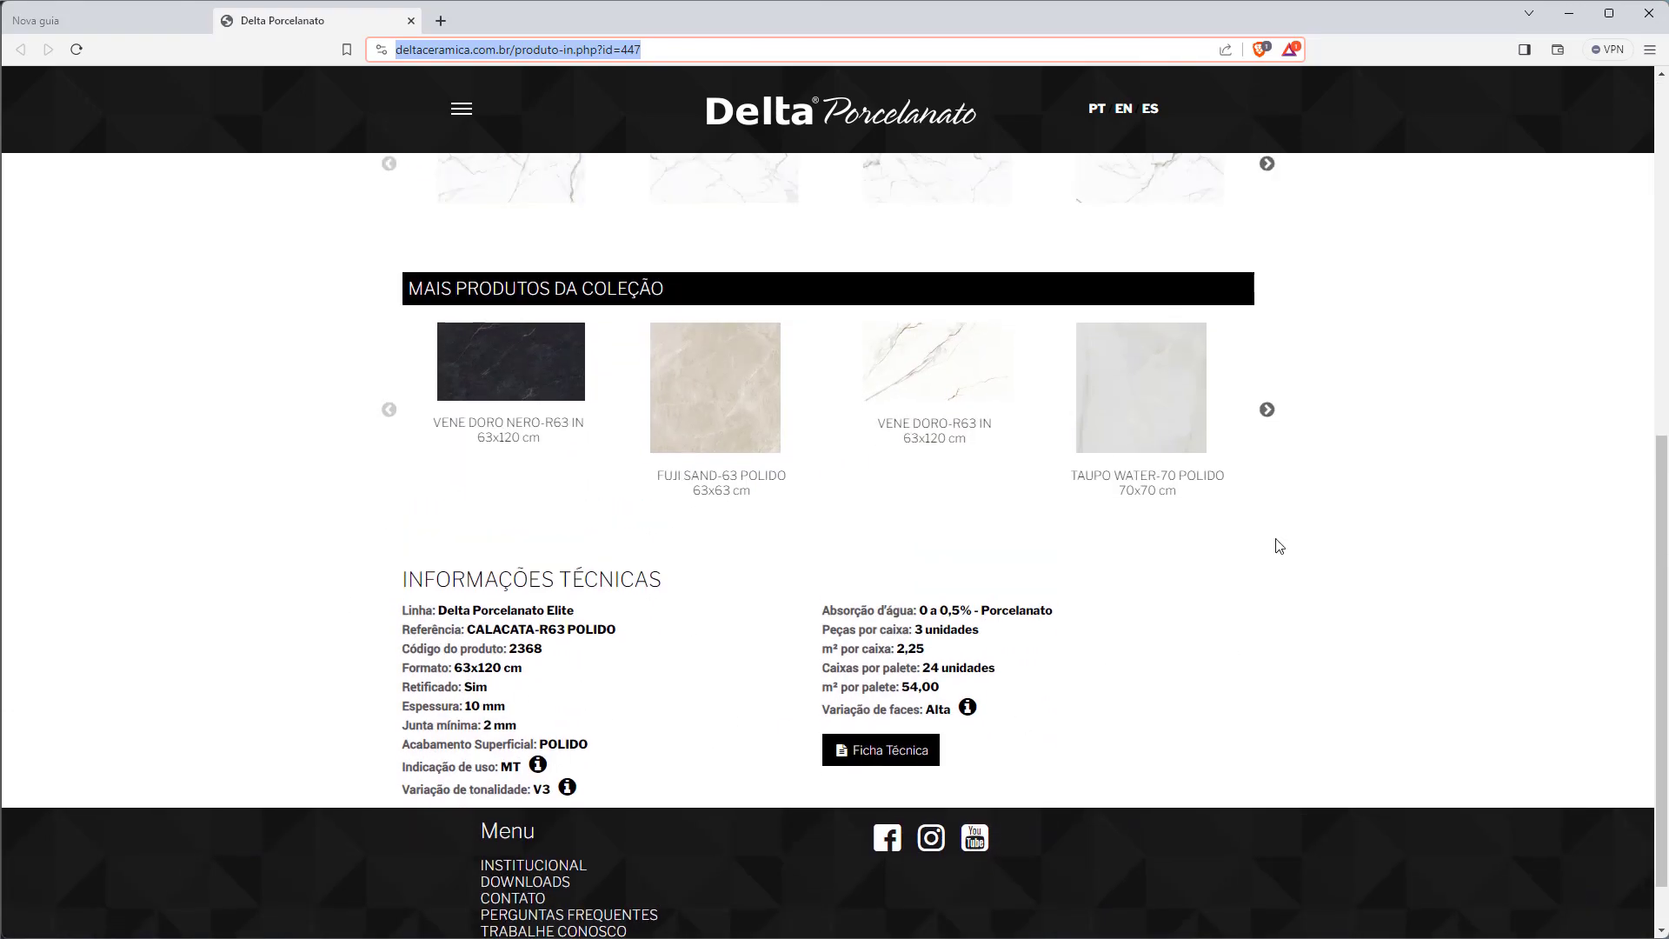
pyautogui.scroll(5, 1130, 478)
pyautogui.scroll(2, 982, 416)
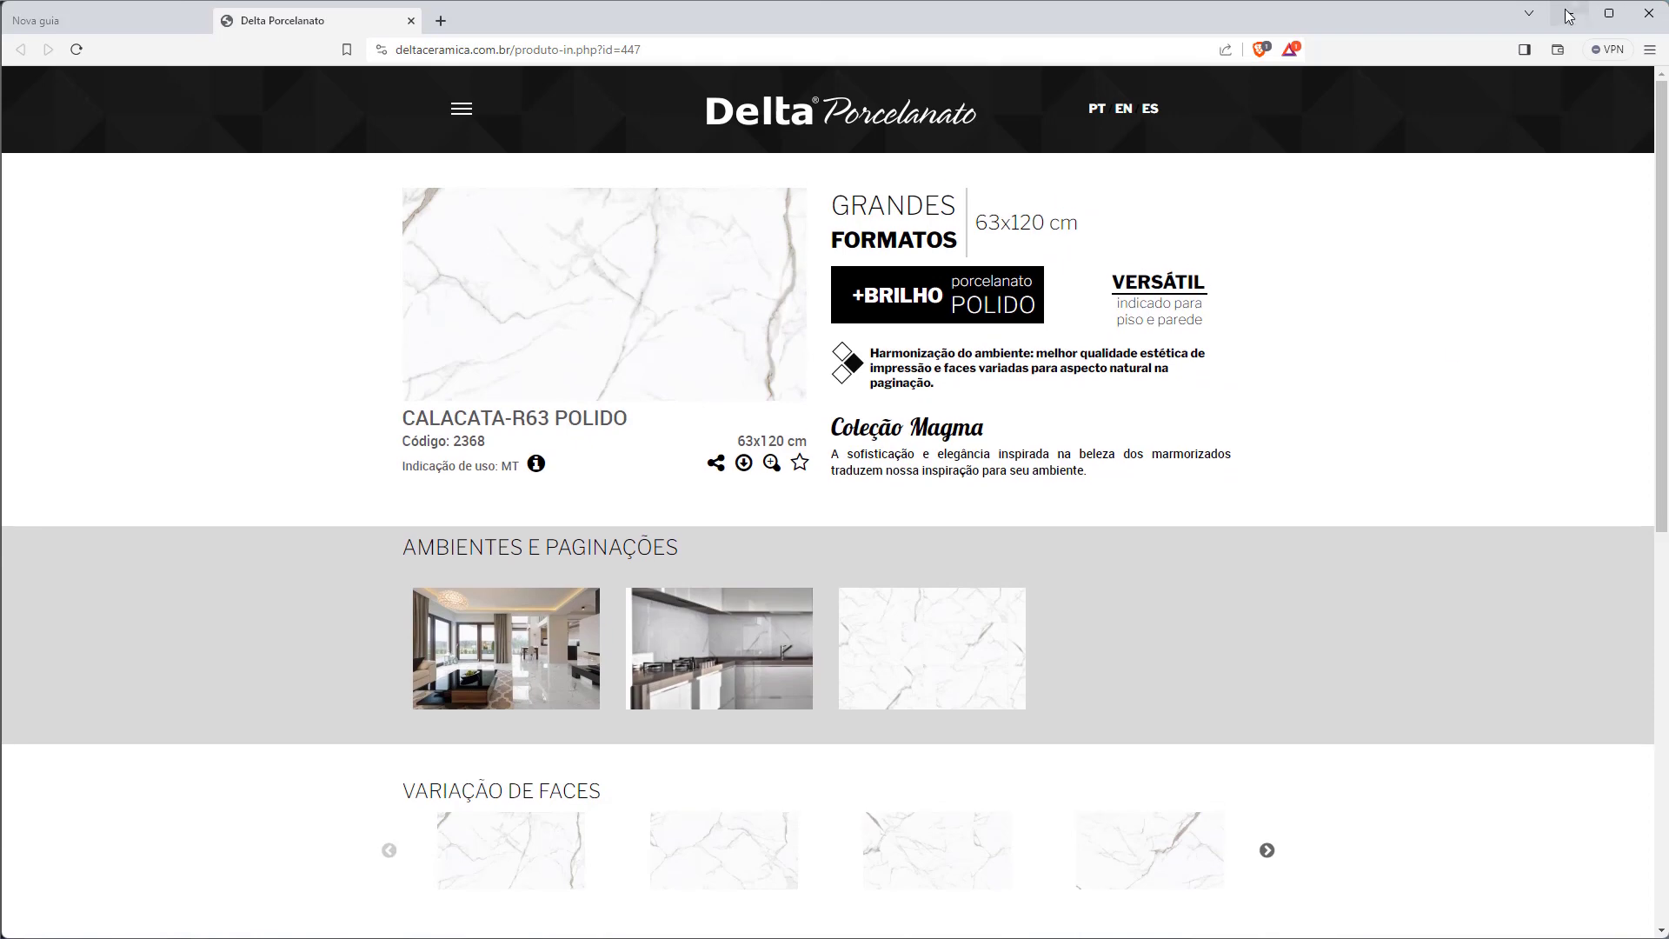
pyautogui.click(1552, 26)
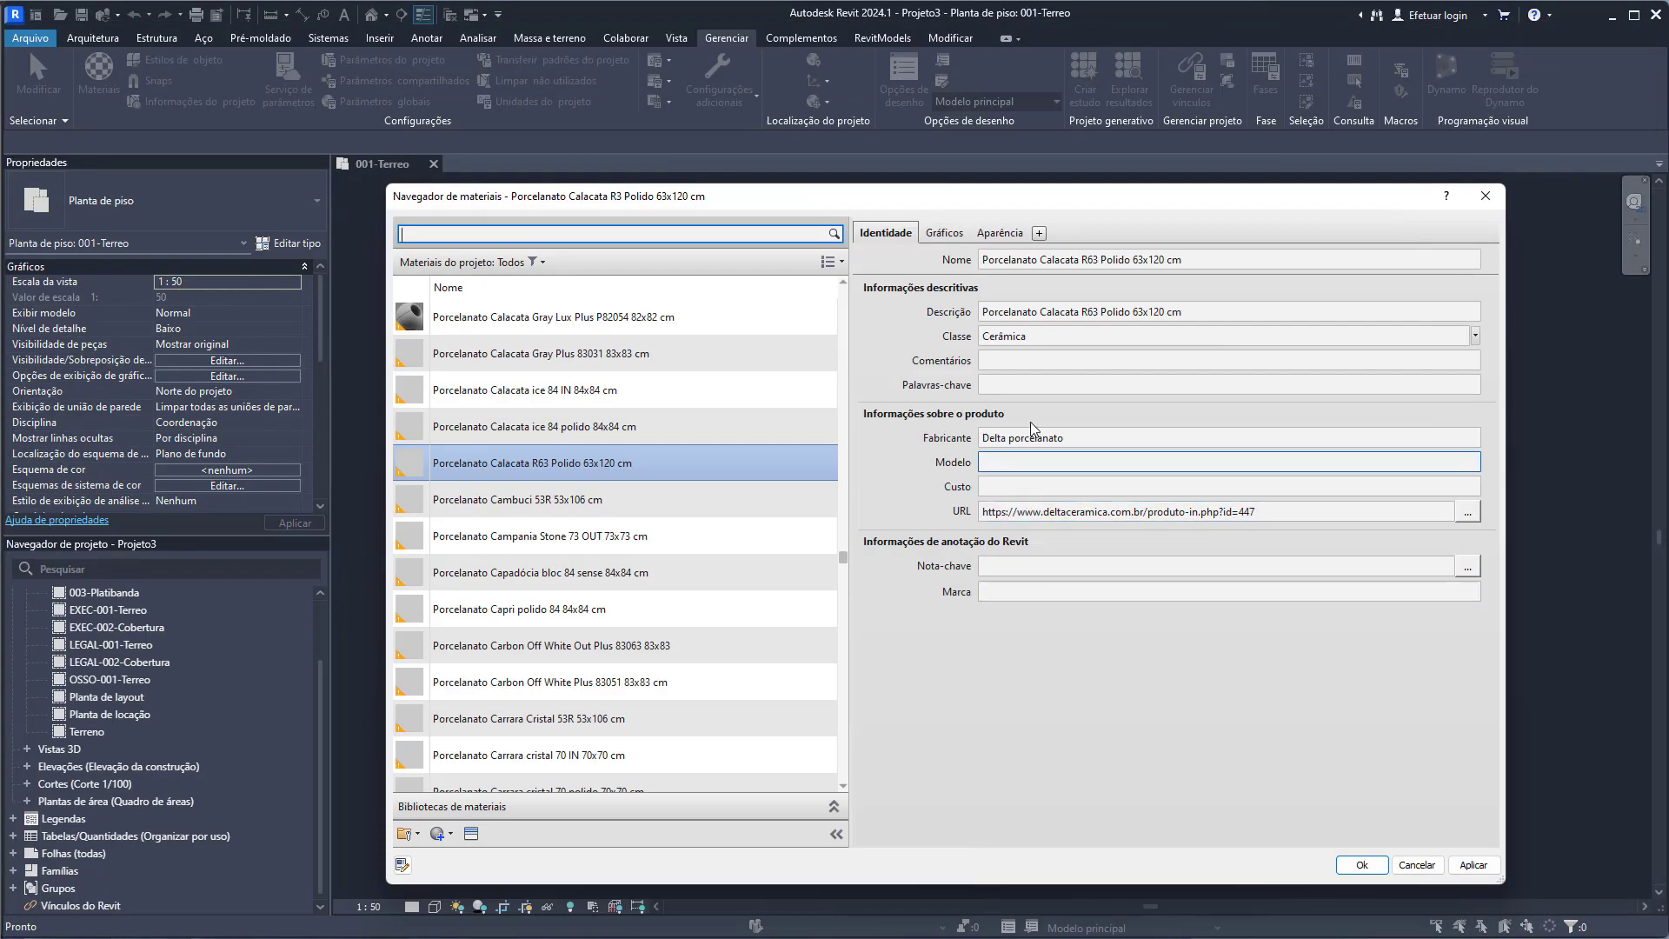
# - Review the class (keeping Cerâmica), comments, keywords and Delta porcelanato manufacturer fields
pyautogui.click(1013, 339)
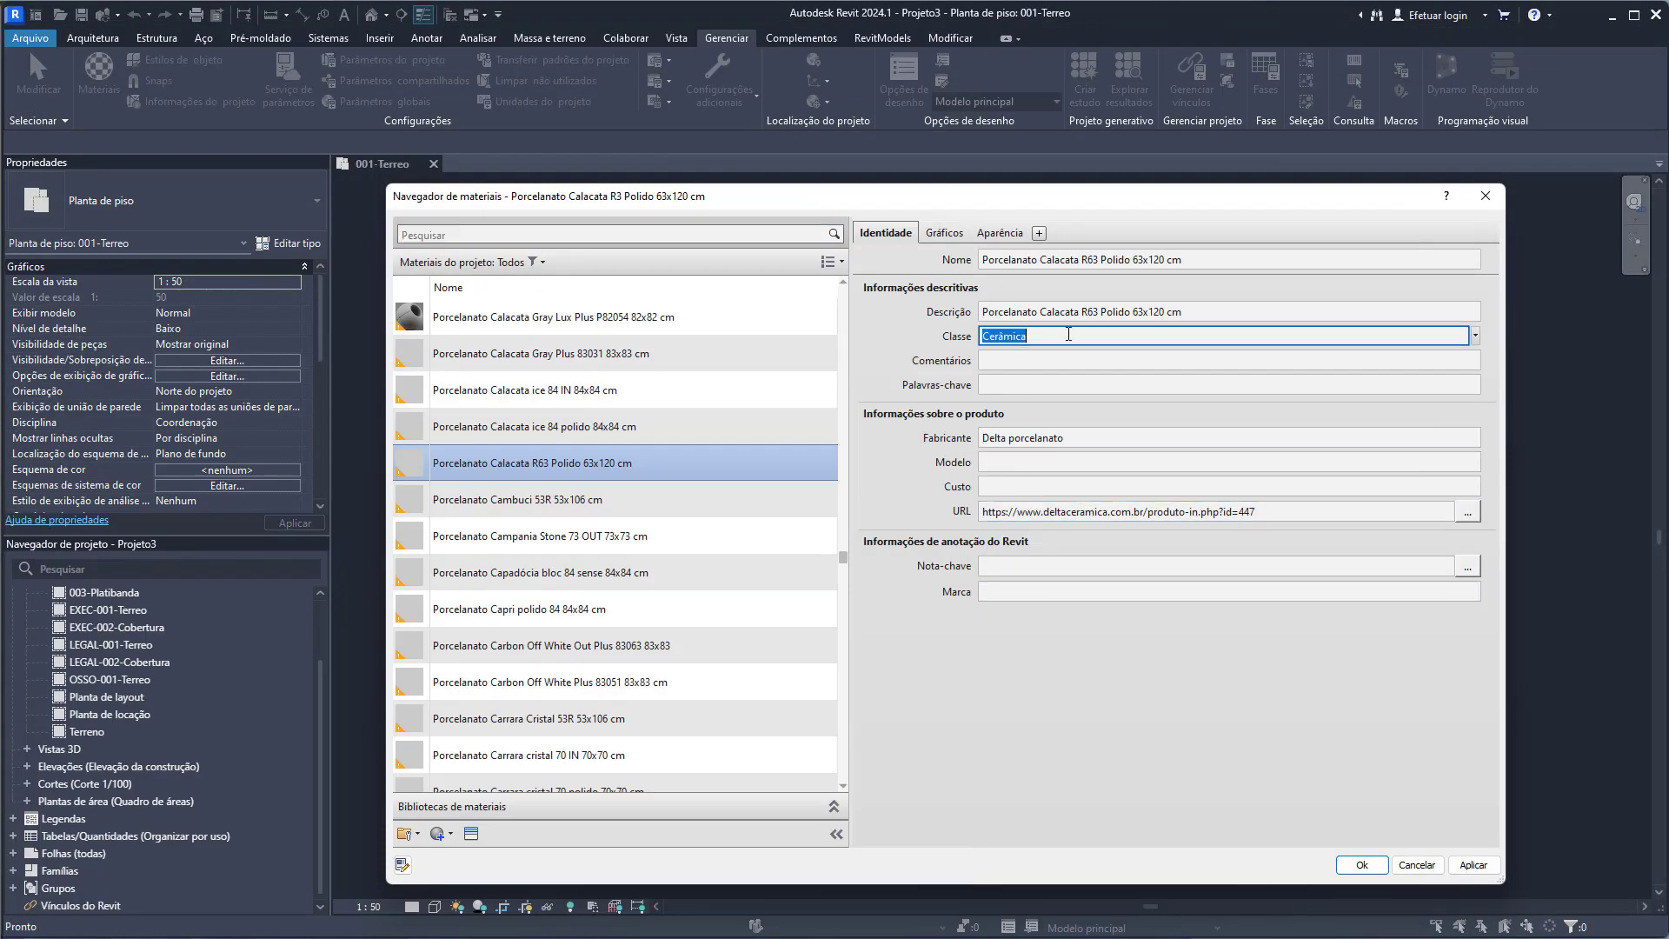
pyautogui.click(1476, 336)
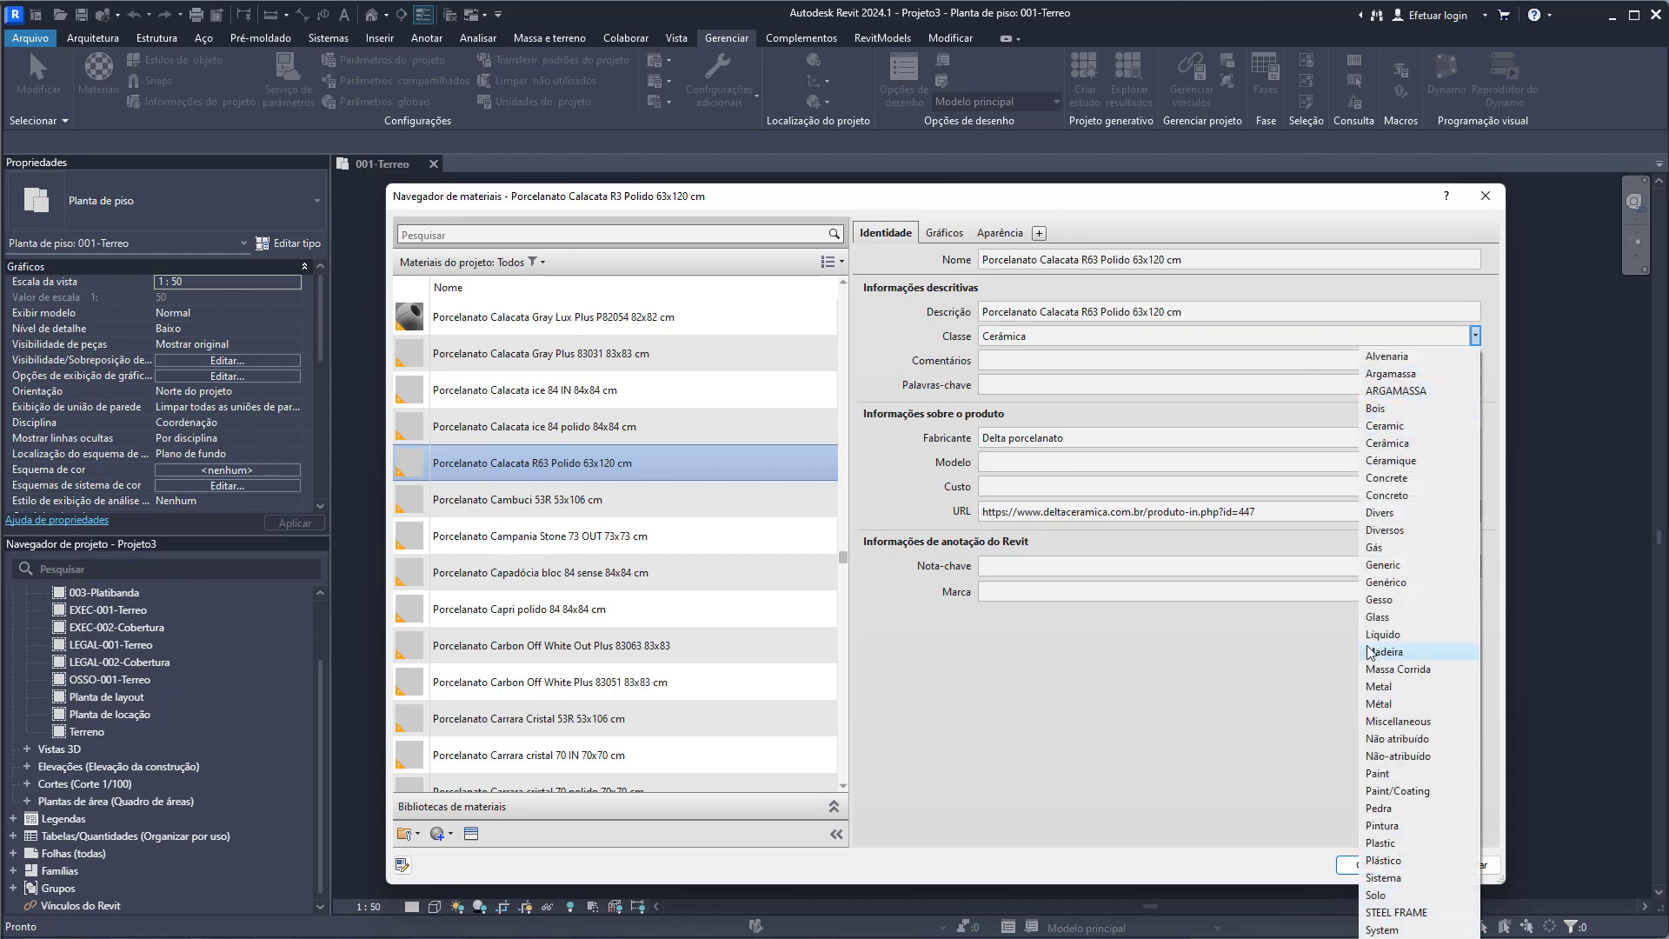
pyautogui.click(888, 343)
pyautogui.click(1117, 363)
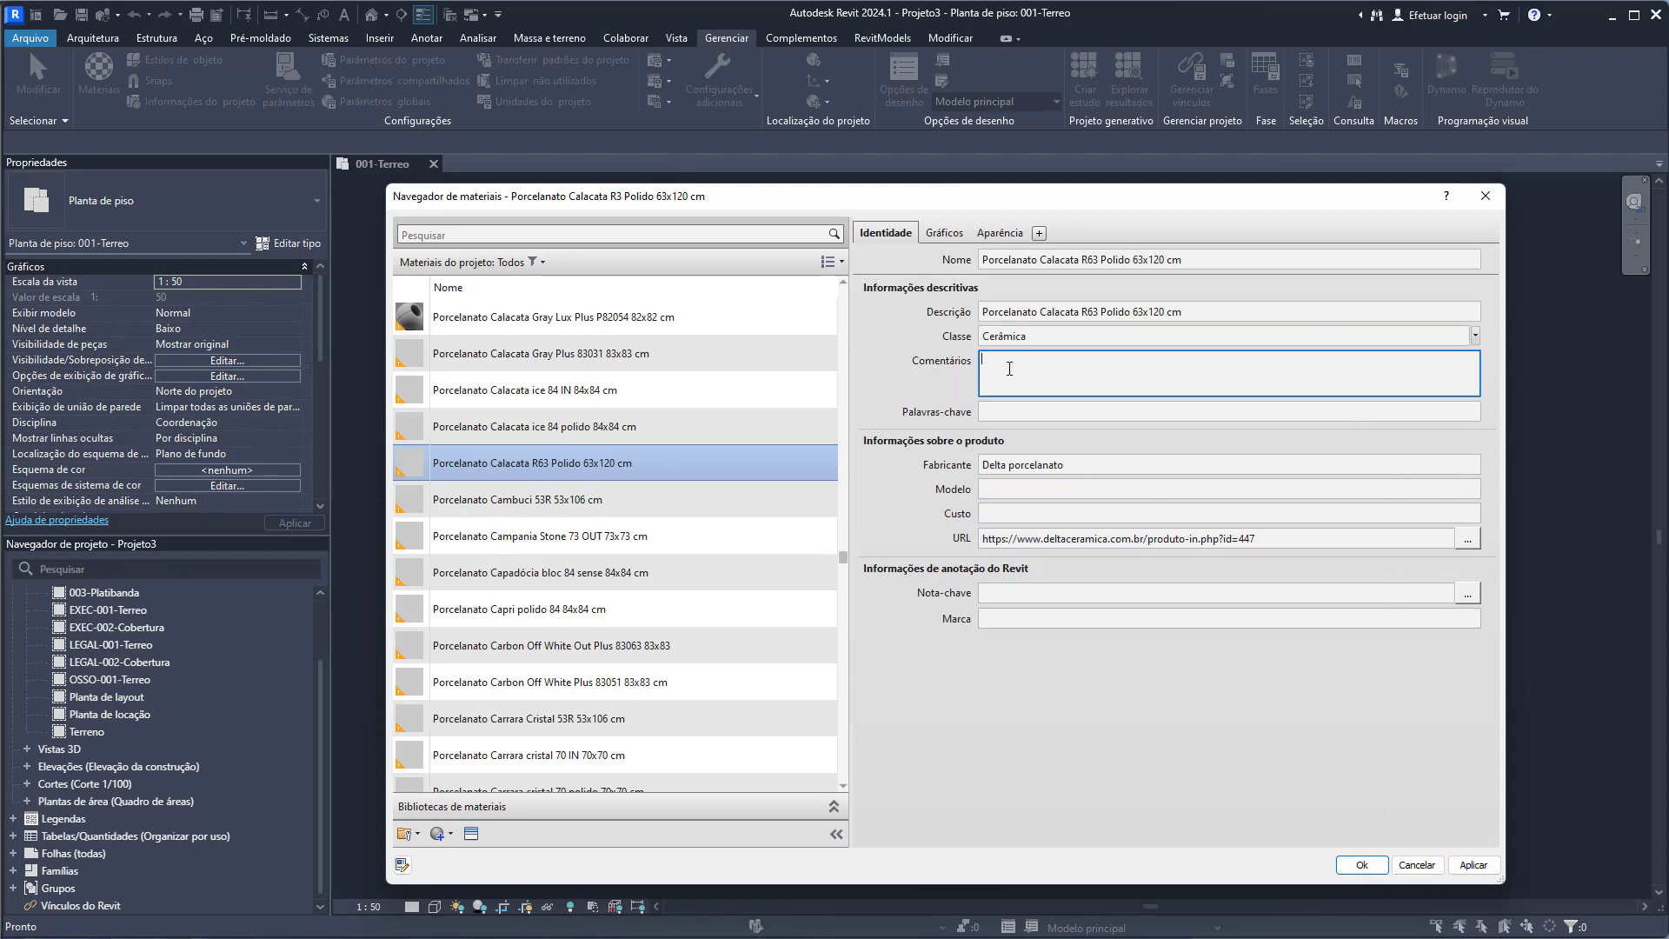
pyautogui.click(1008, 415)
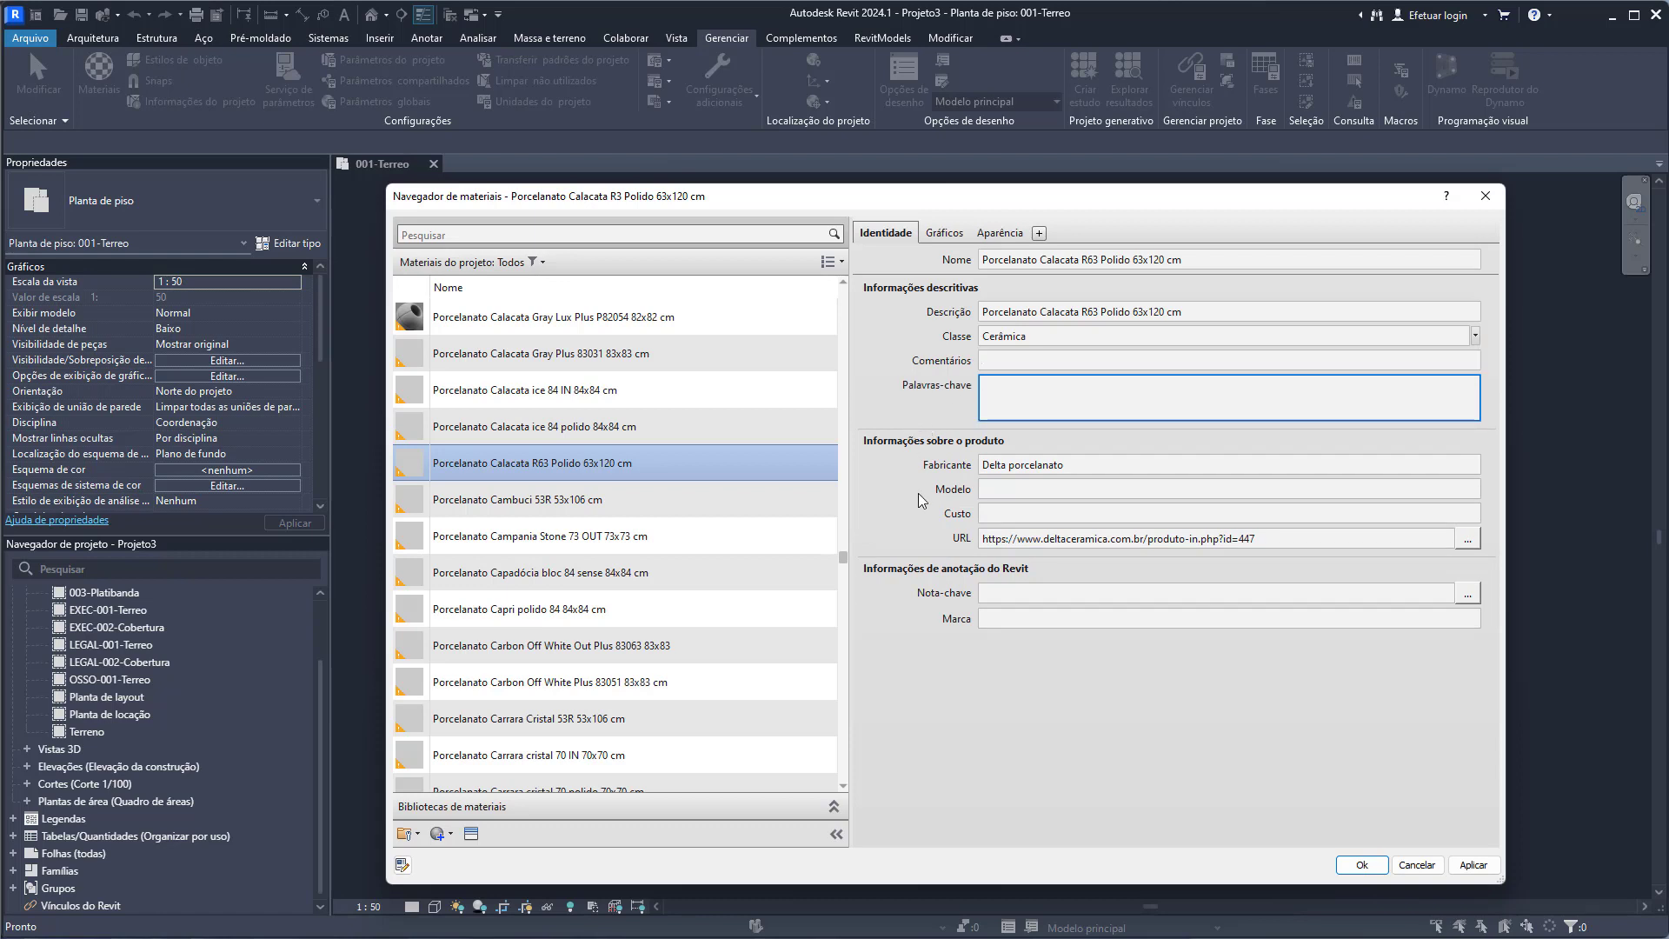
pyautogui.click(1080, 470)
pyautogui.moveTo(1085, 442); pyautogui.dragTo(951, 478)
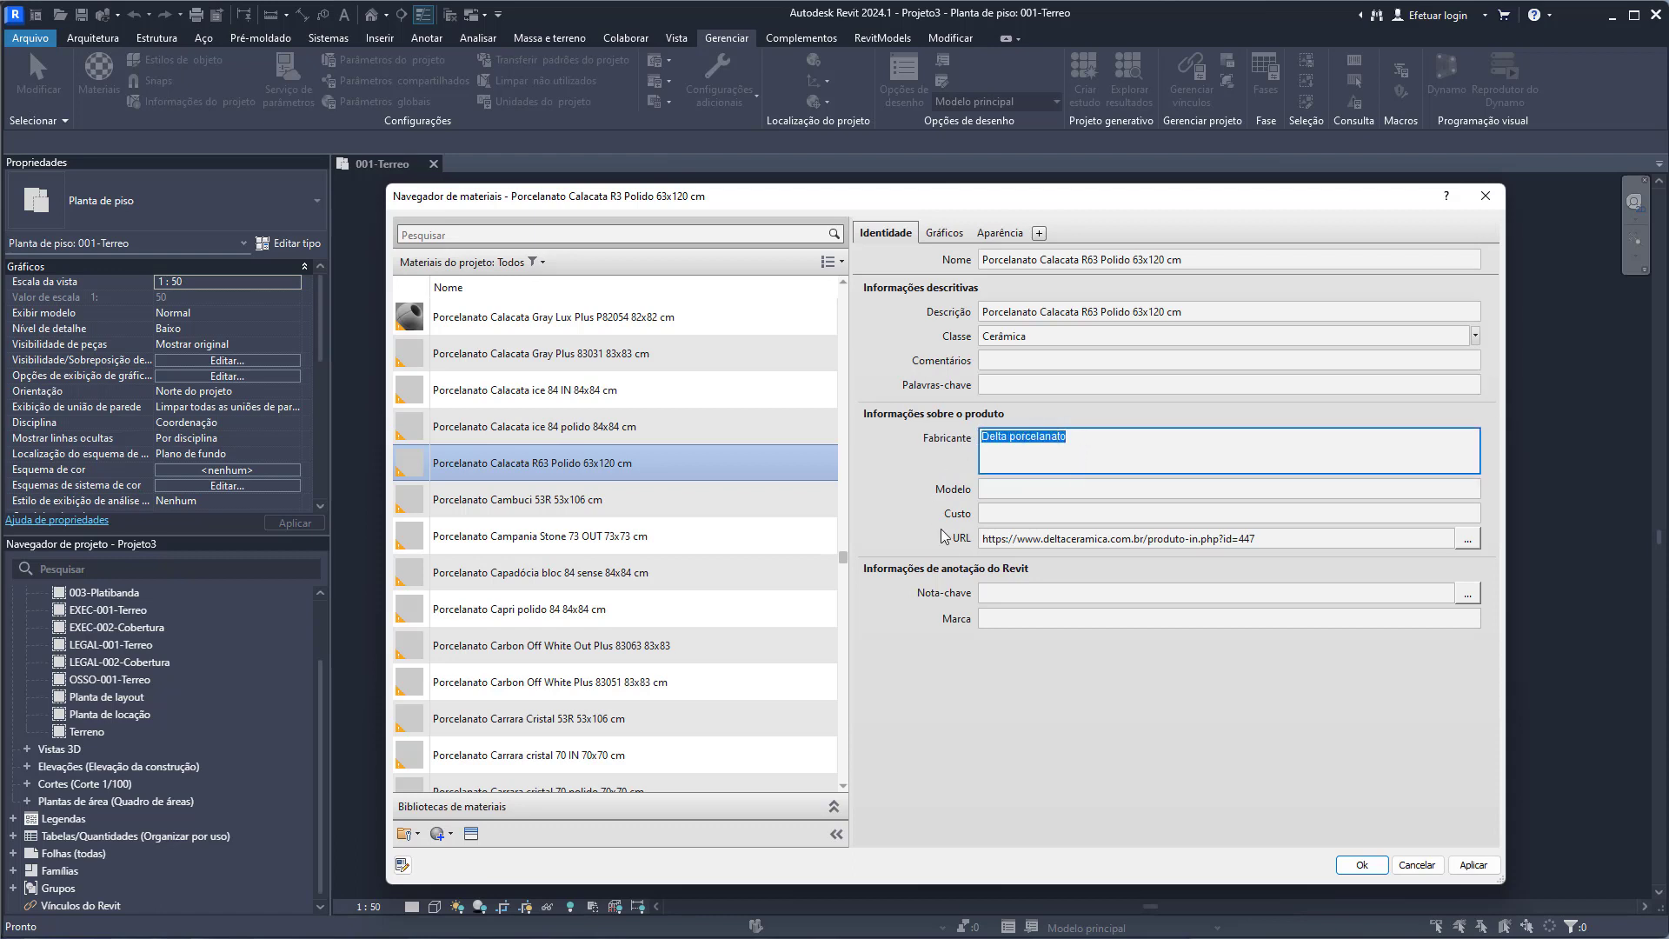
pyautogui.click(913, 482)
# - Copy Calacata R63 Polido from the description and paste it as the material's model
pyautogui.click(1013, 466)
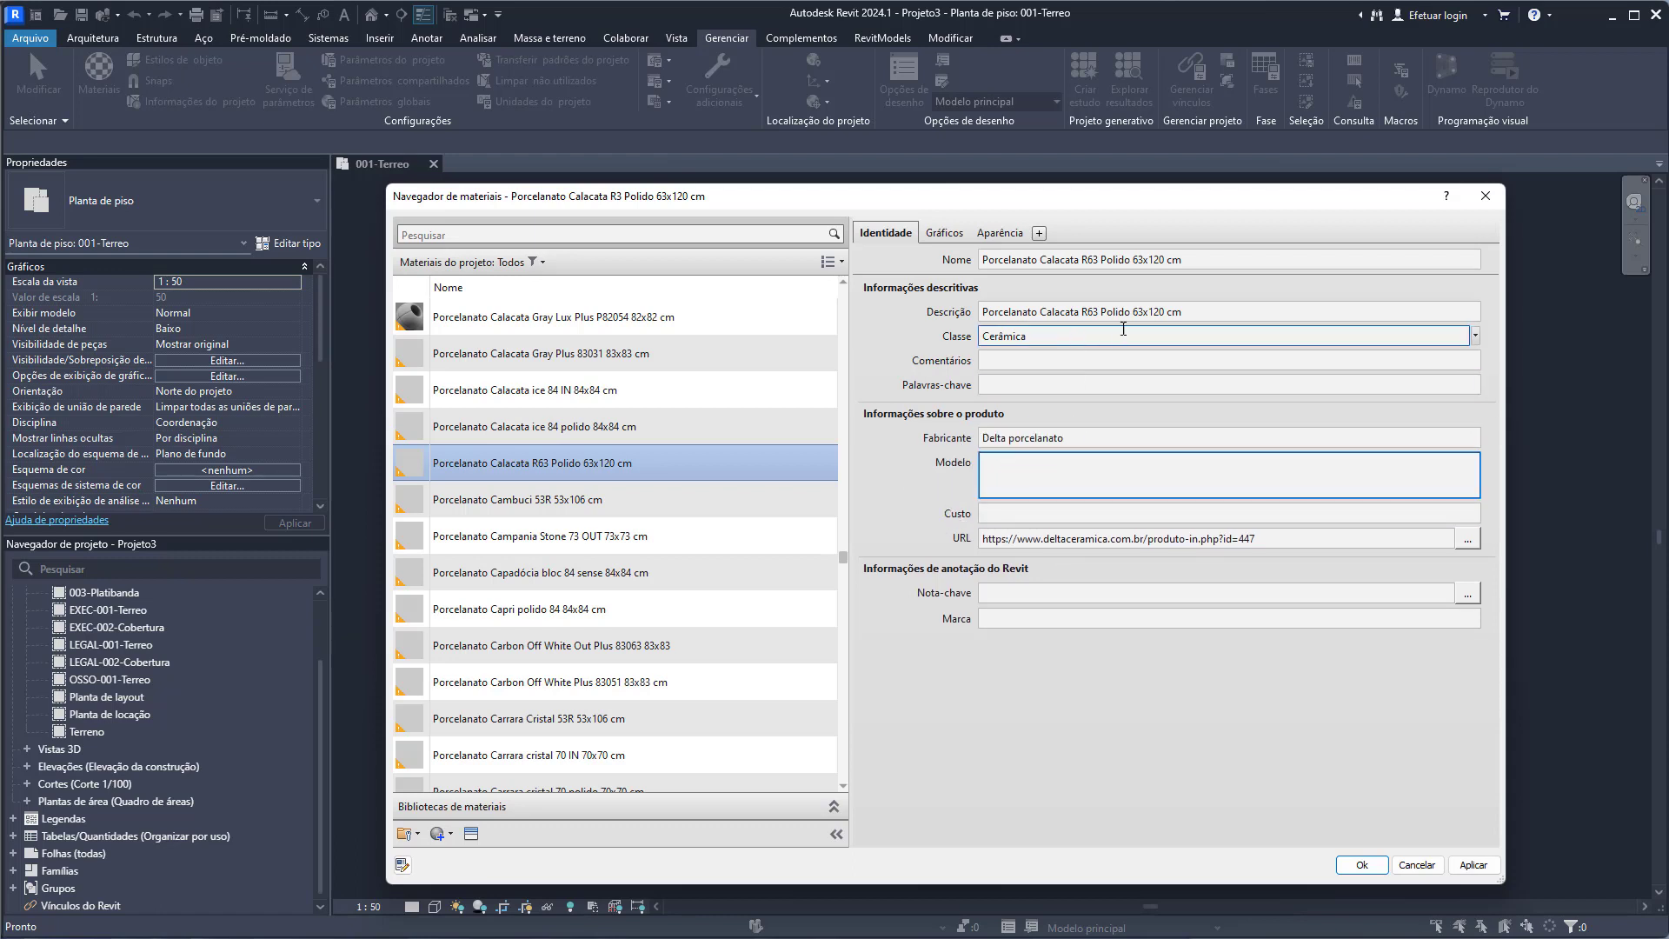
pyautogui.click(1042, 314)
pyautogui.moveTo(1043, 311); pyautogui.dragTo(1142, 311)
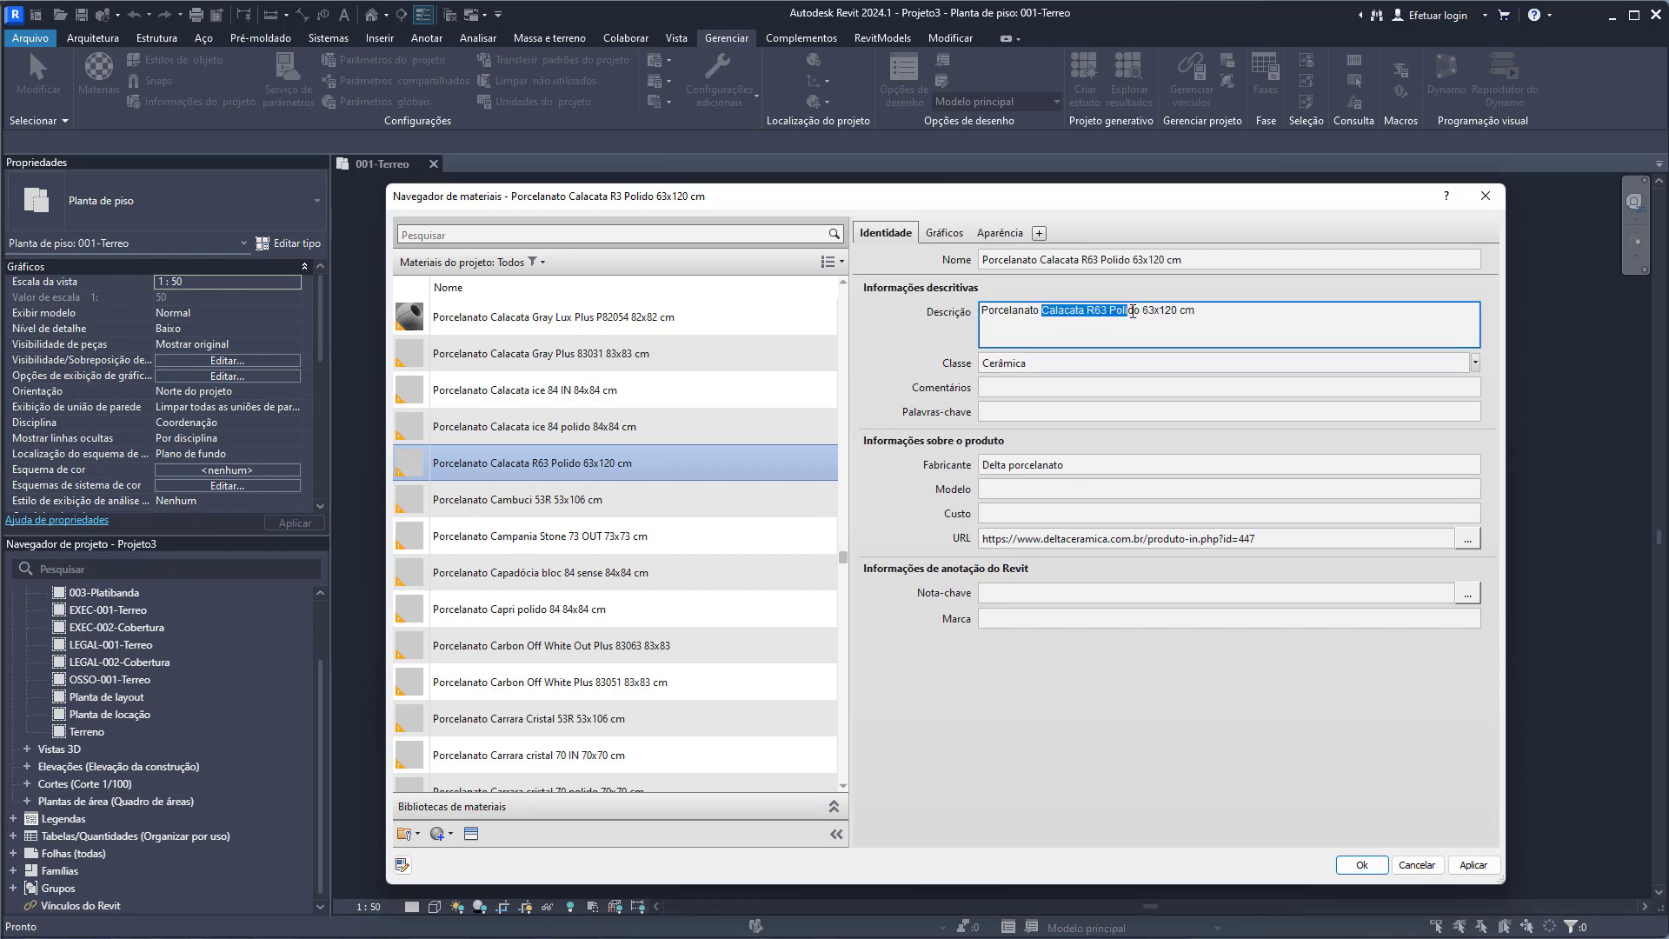
pyautogui.moveTo(1152, 312); pyautogui.dragTo(1144, 312)
pyautogui.hotkey('ctrl', 'c')
pyautogui.click(1001, 492)
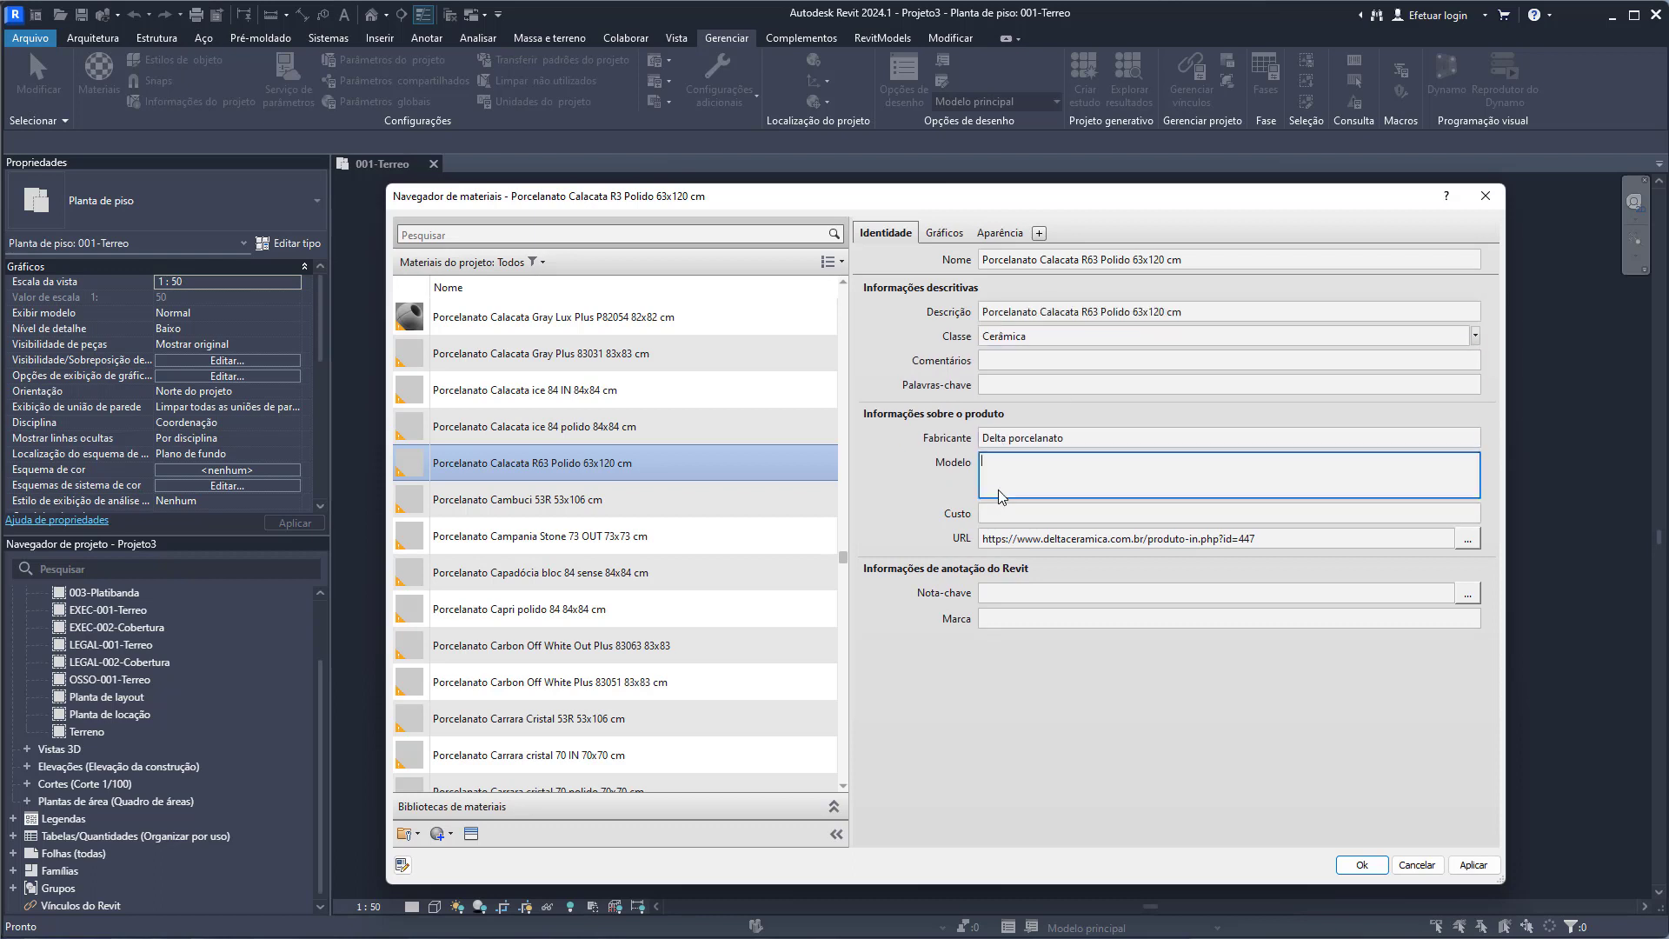
pyautogui.hotkey('ctrl', 'v')
# - Set the material cost to 79,90, check the URL and graphics, and accept with OK
pyautogui.click(1017, 515)
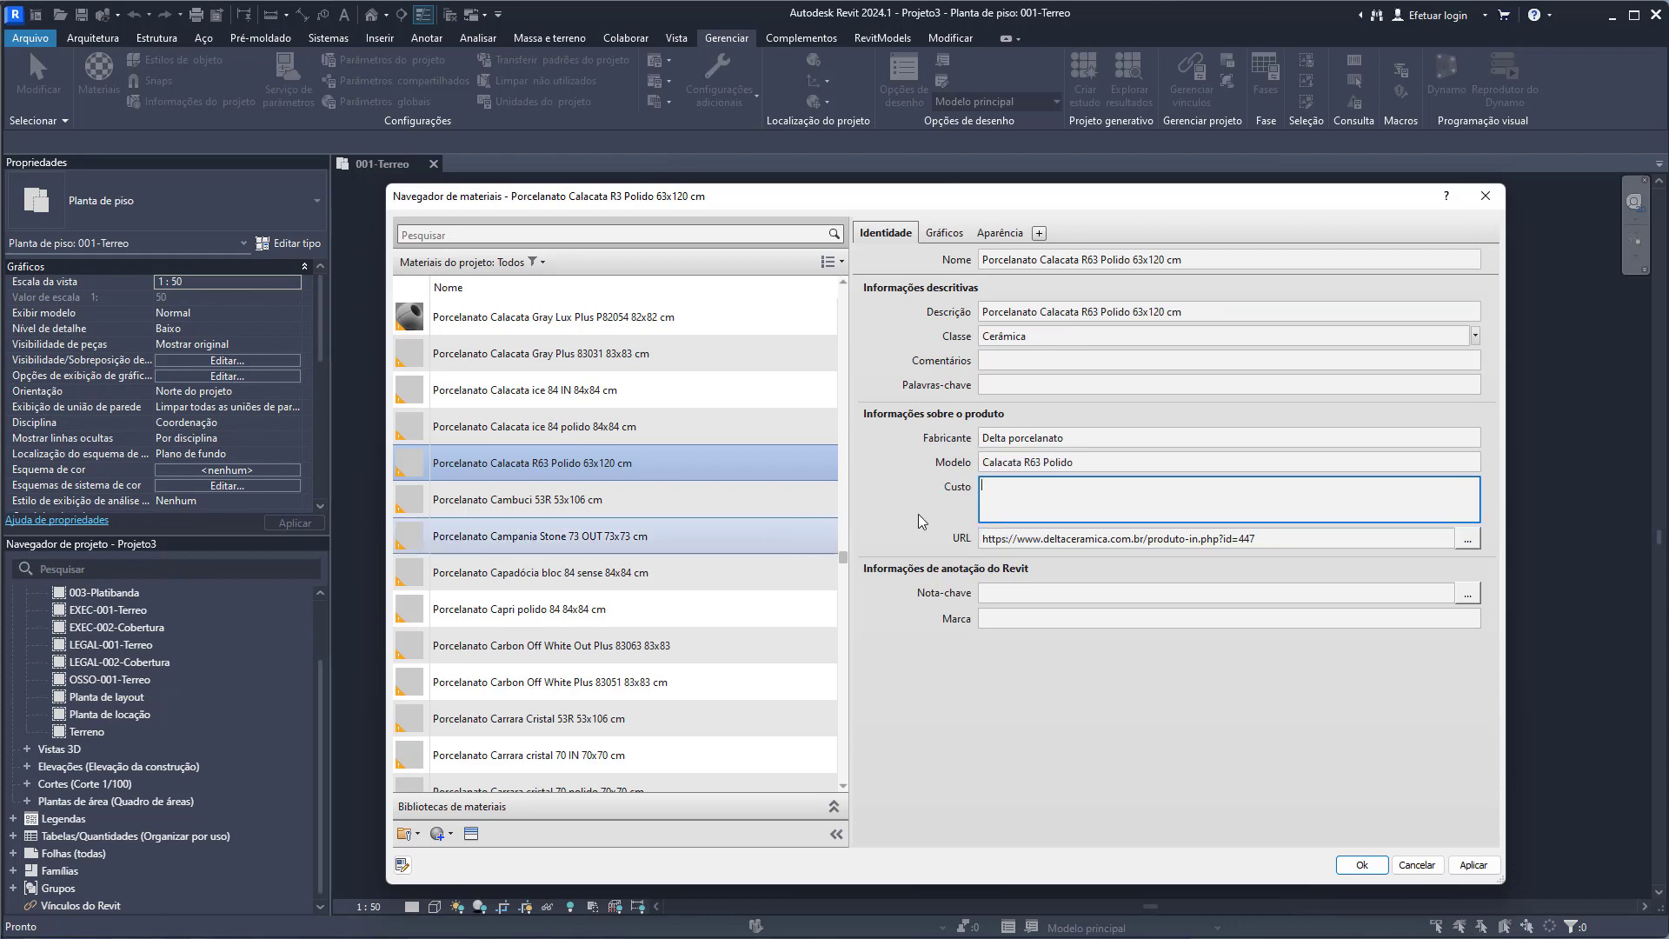
pyautogui.write('79,9')
pyautogui.click(920, 522)
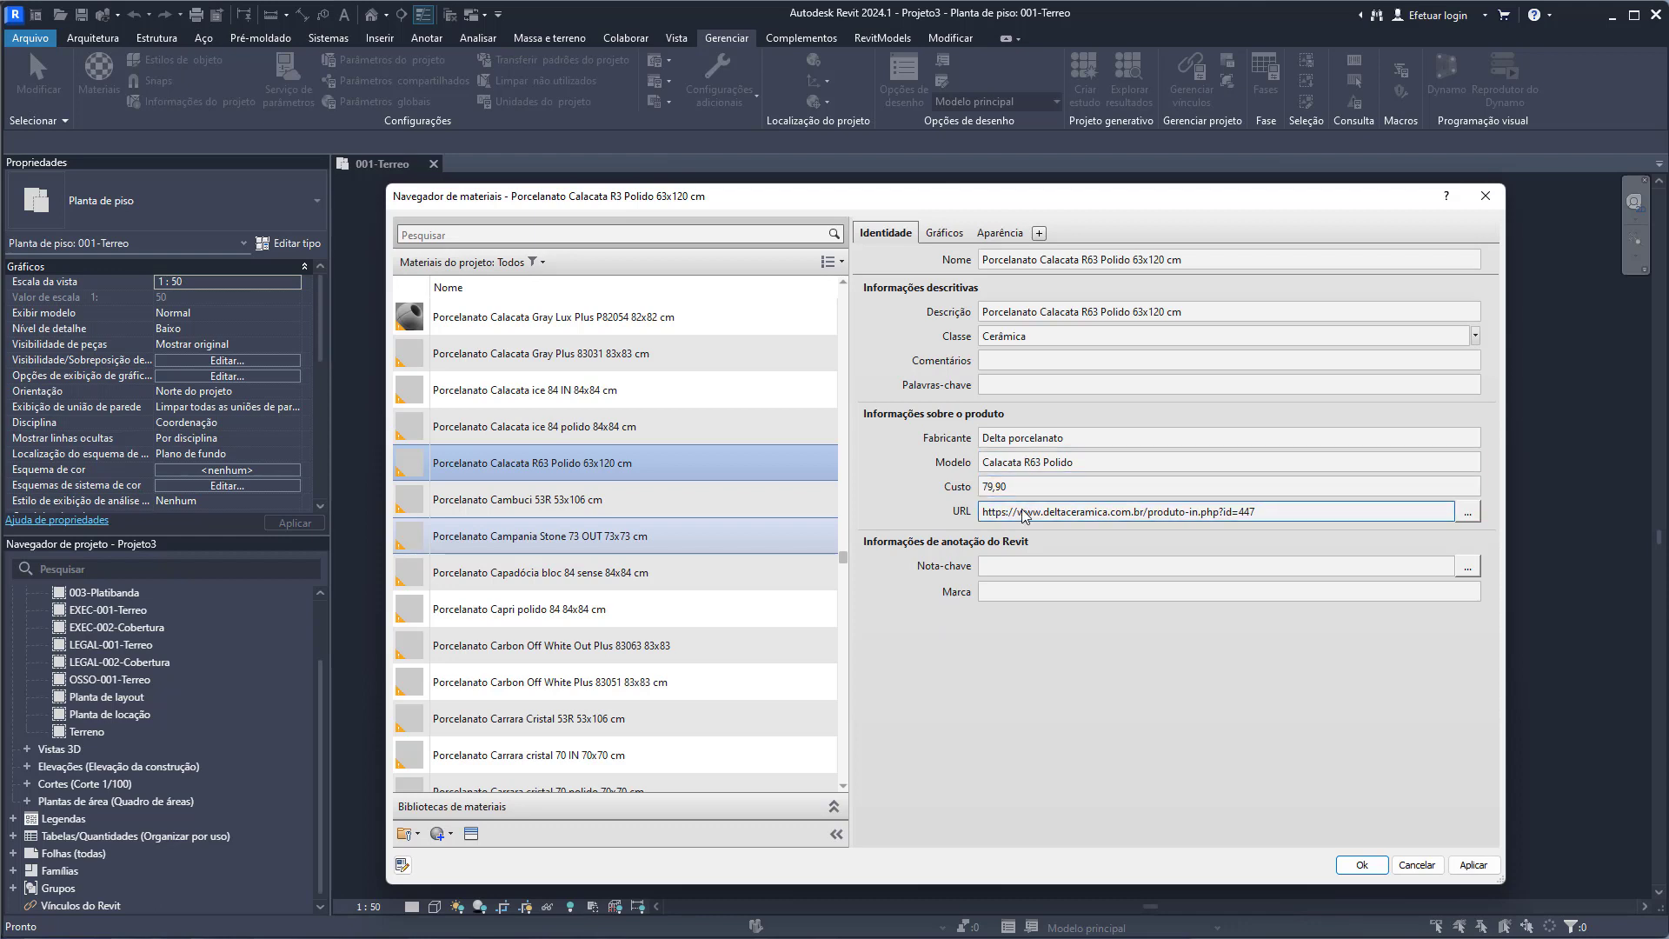
pyautogui.click(1270, 519)
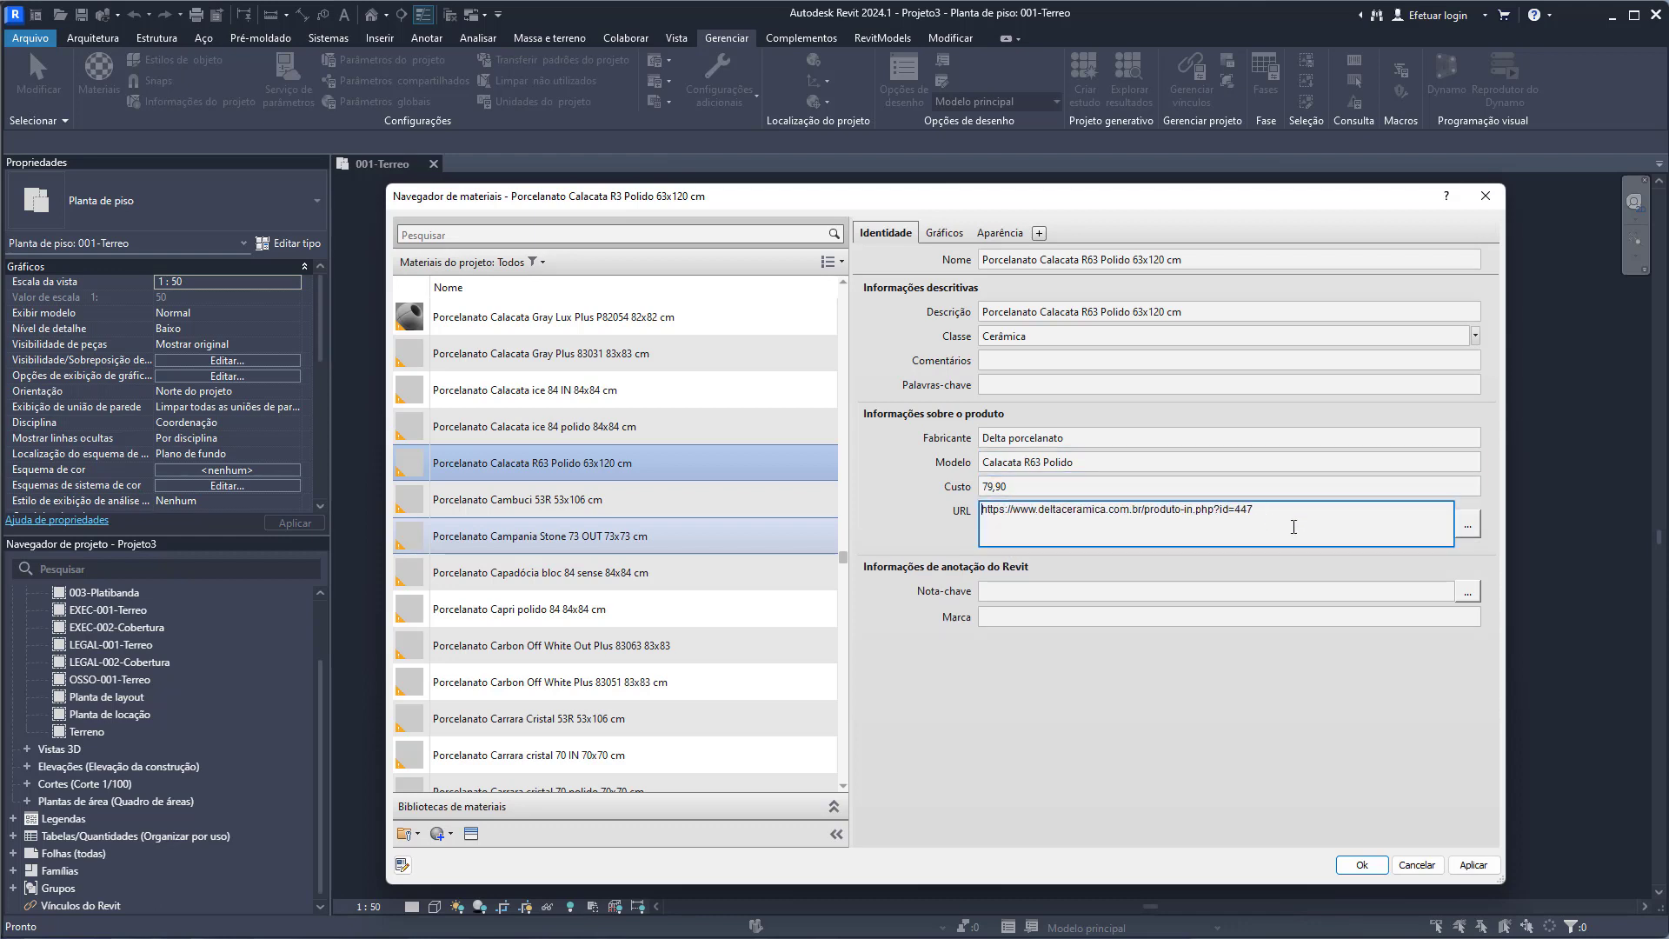
pyautogui.click(1197, 713)
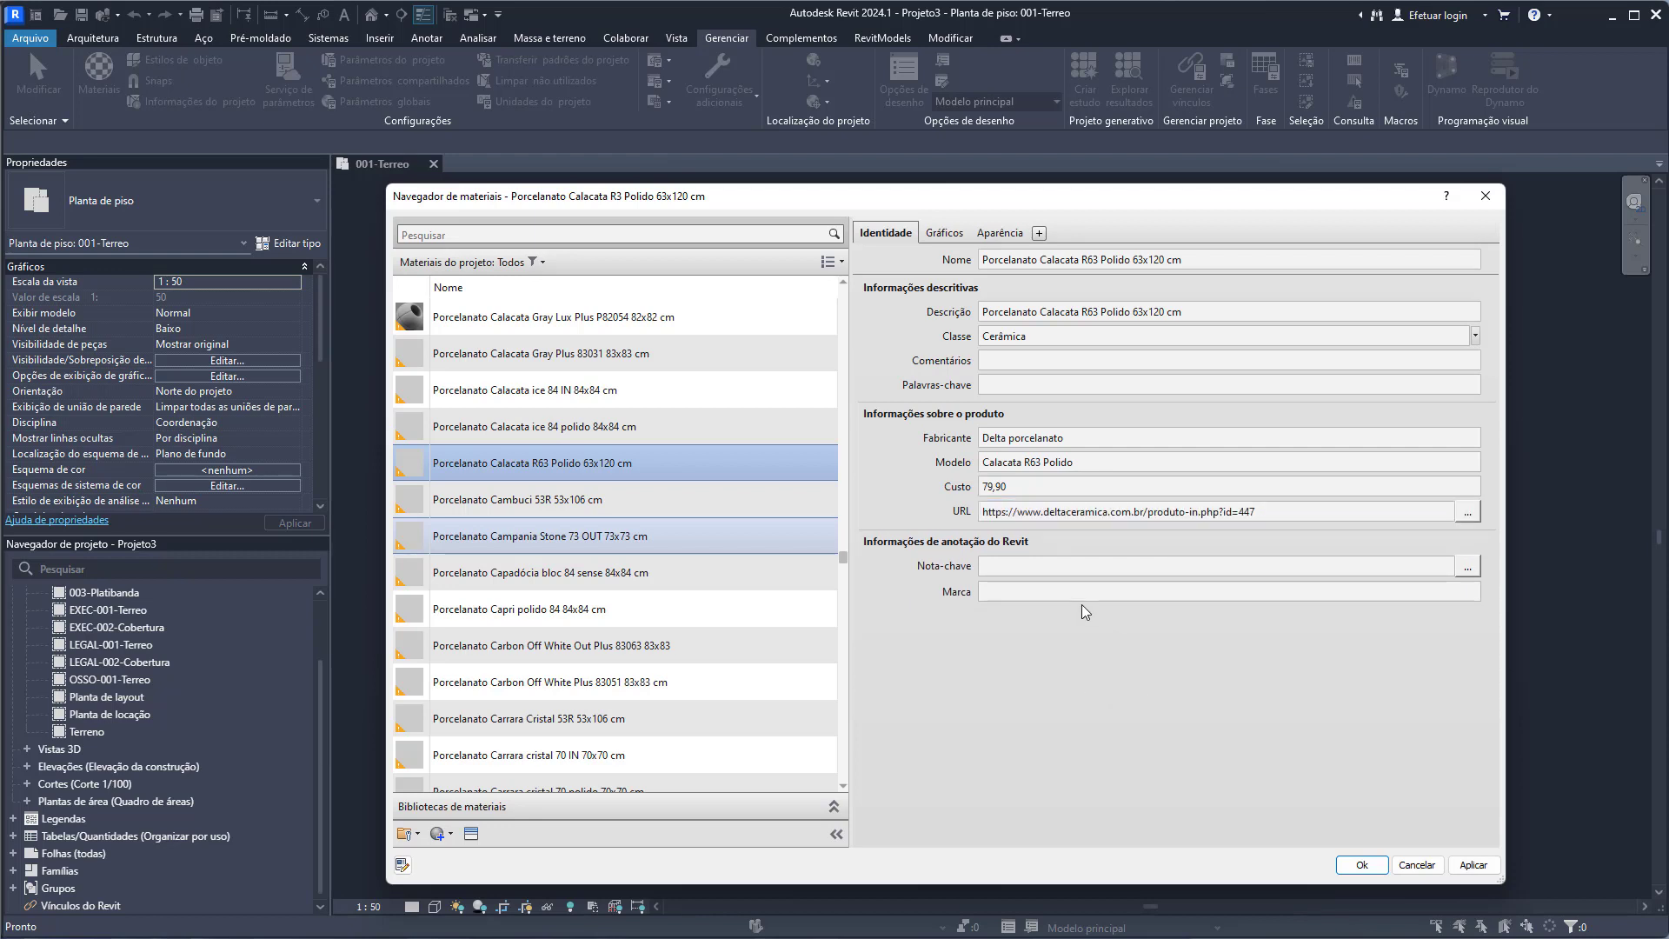
pyautogui.click(944, 233)
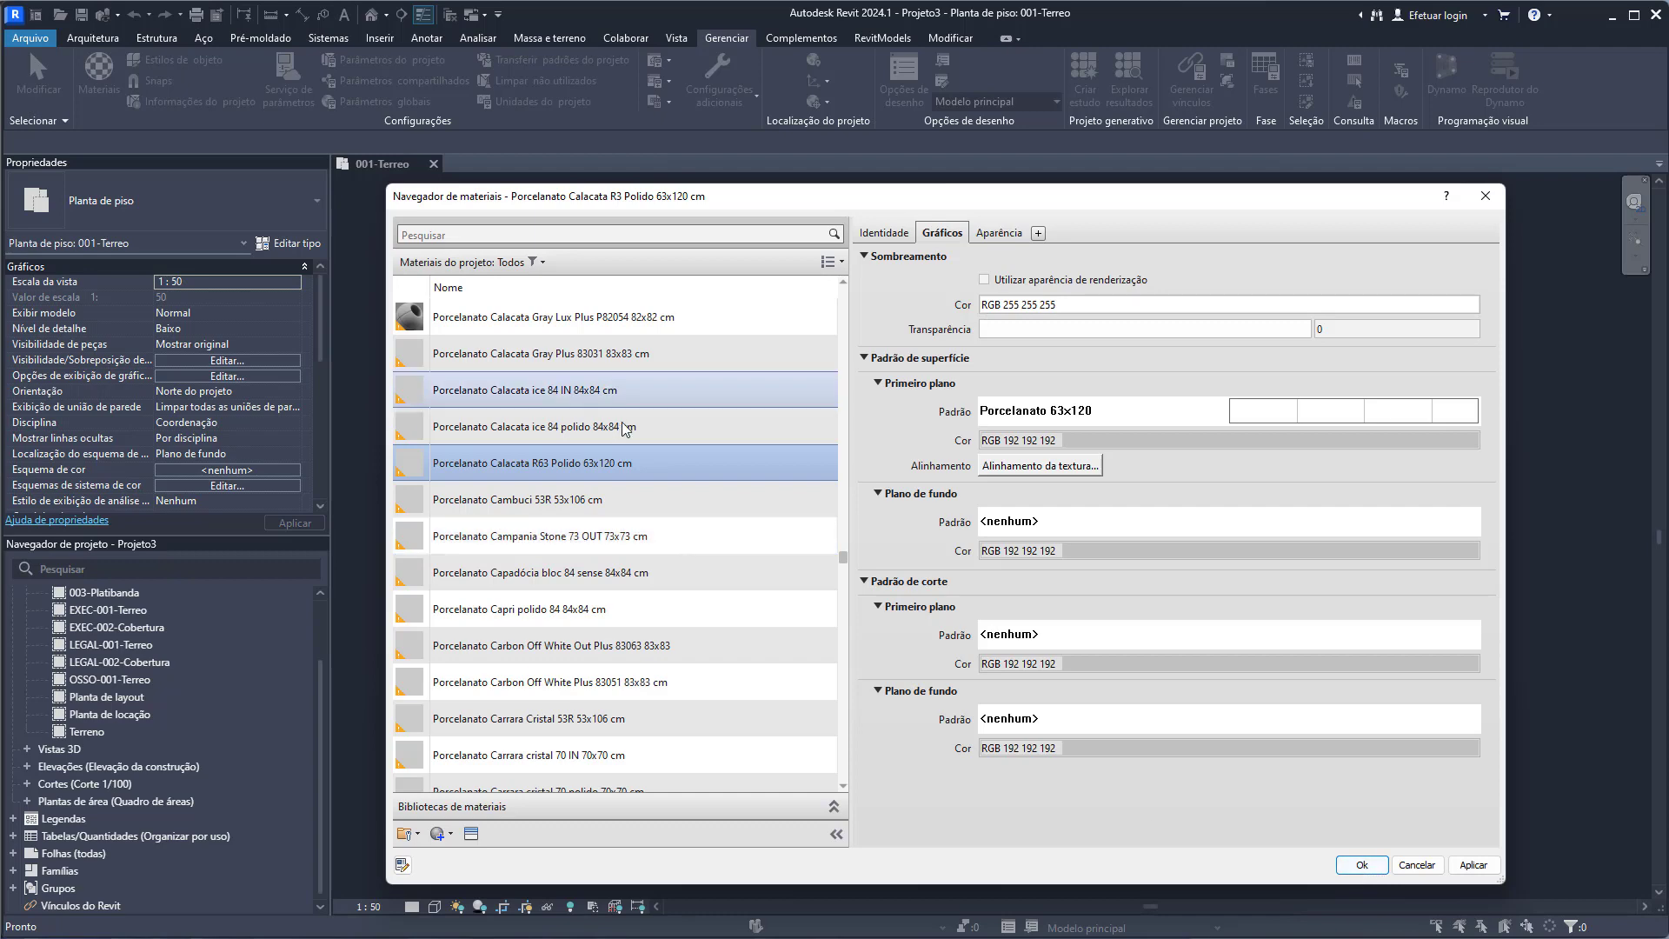
pyautogui.click(878, 233)
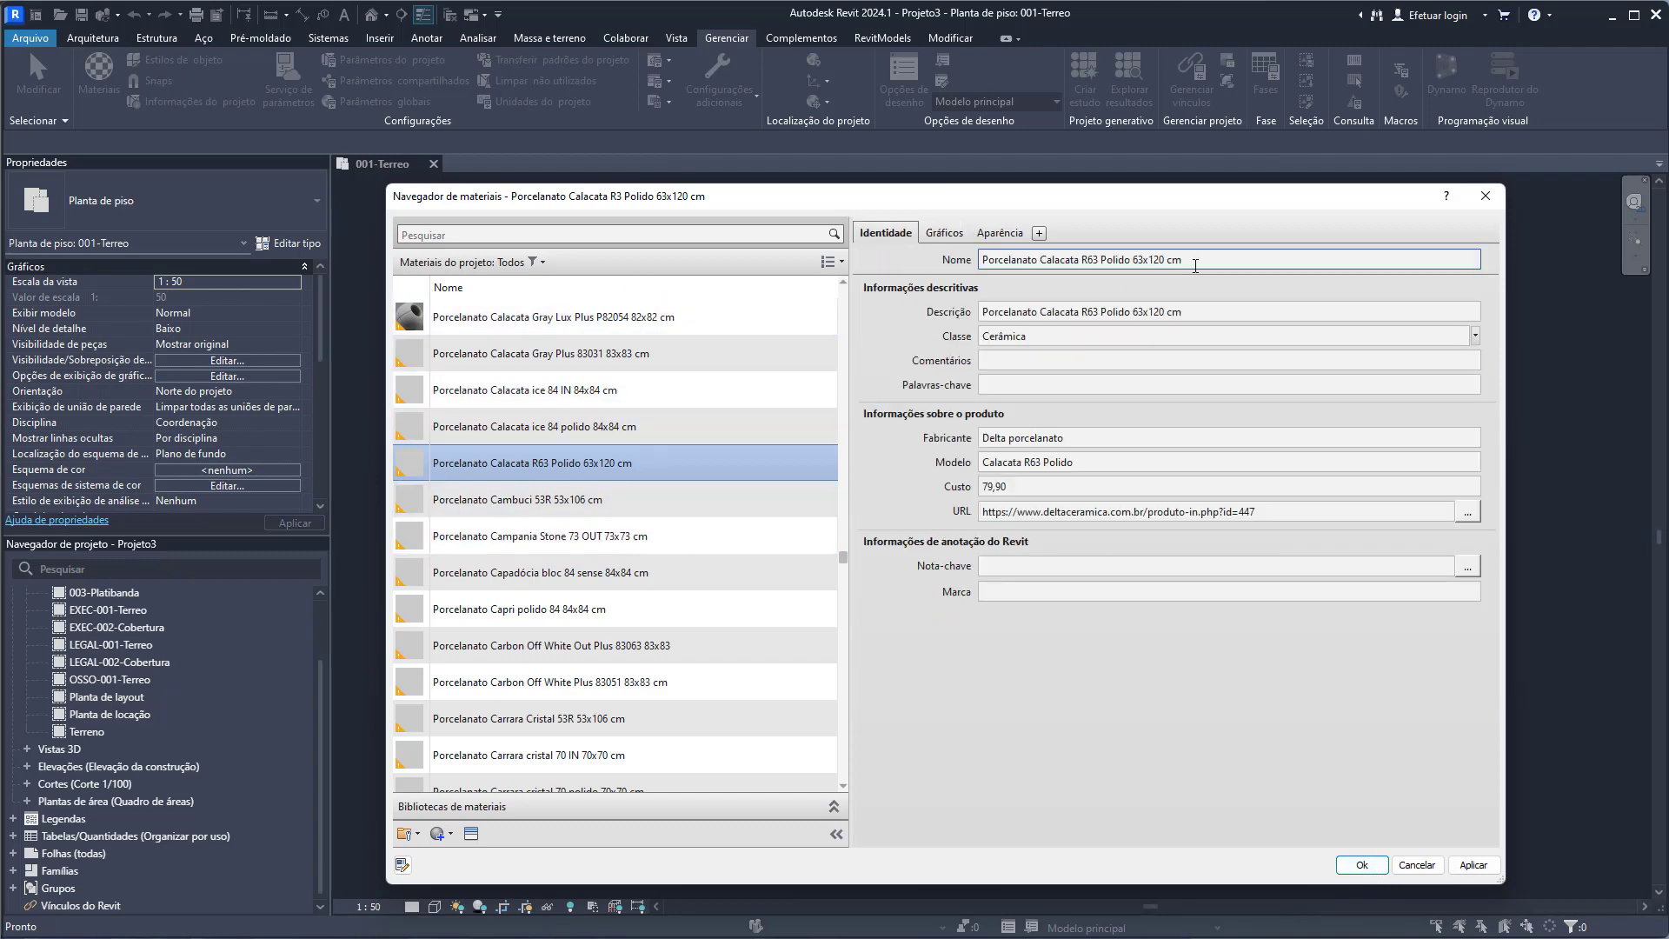
pyautogui.click(1358, 866)
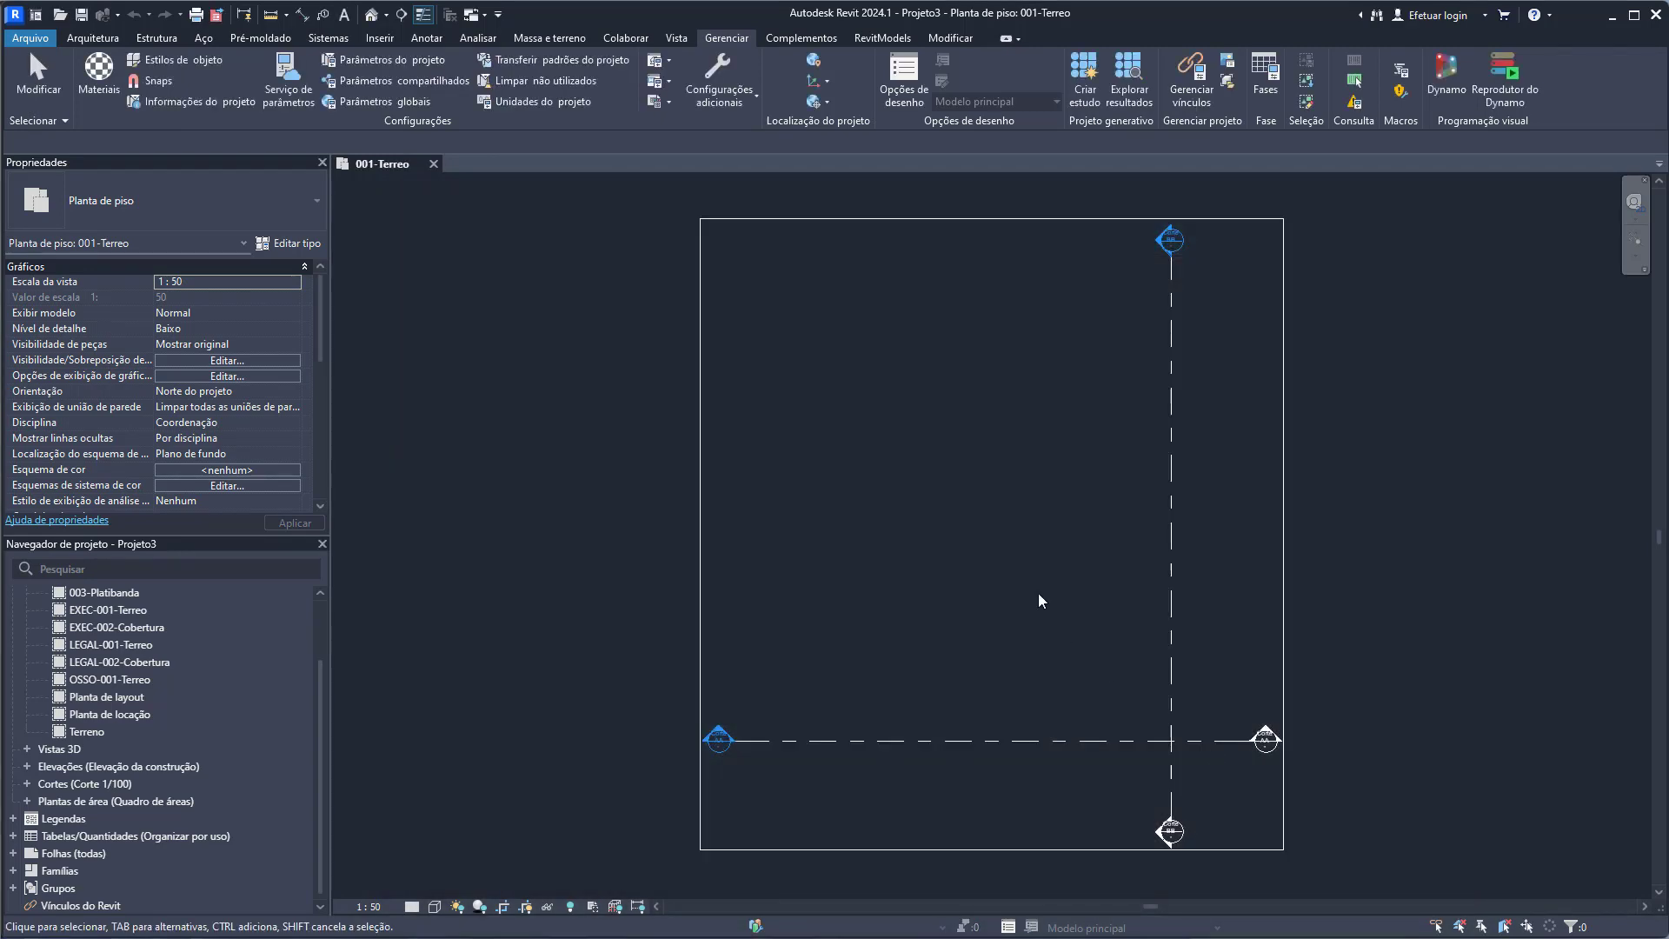
# - Sketch a rectangular floor on 001-Terreo as type Porcelanato Delta Calacata R63 Polido 63x120 cm and finish it
pyautogui.click(93, 37)
pyautogui.click(432, 70)
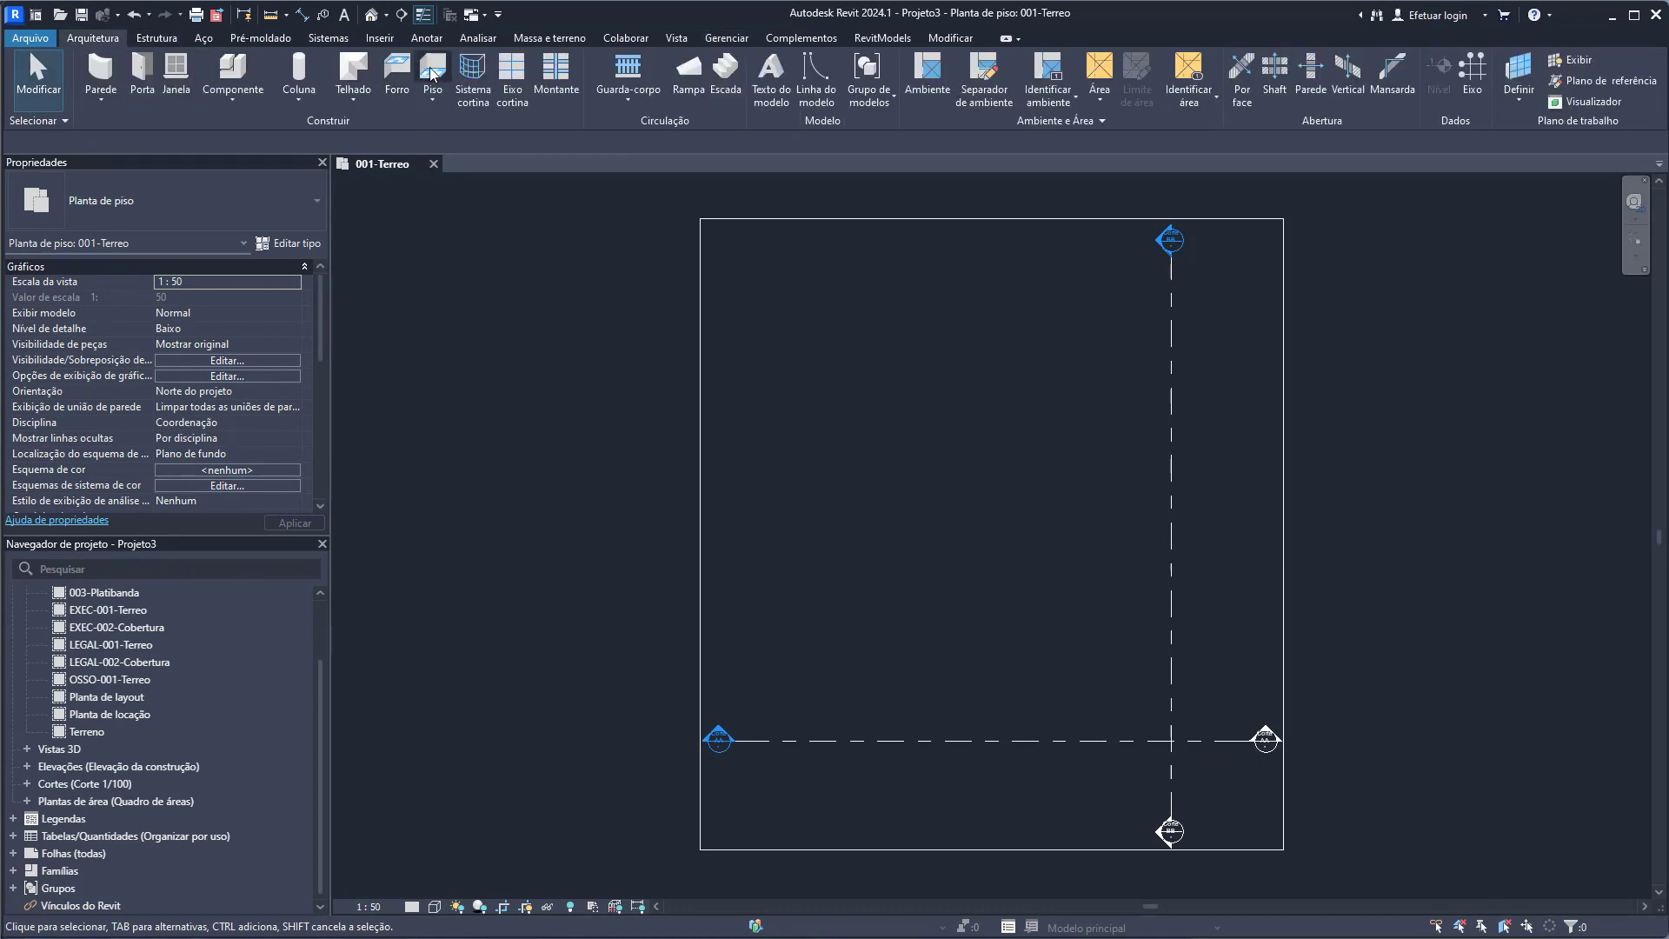
pyautogui.click(1002, 64)
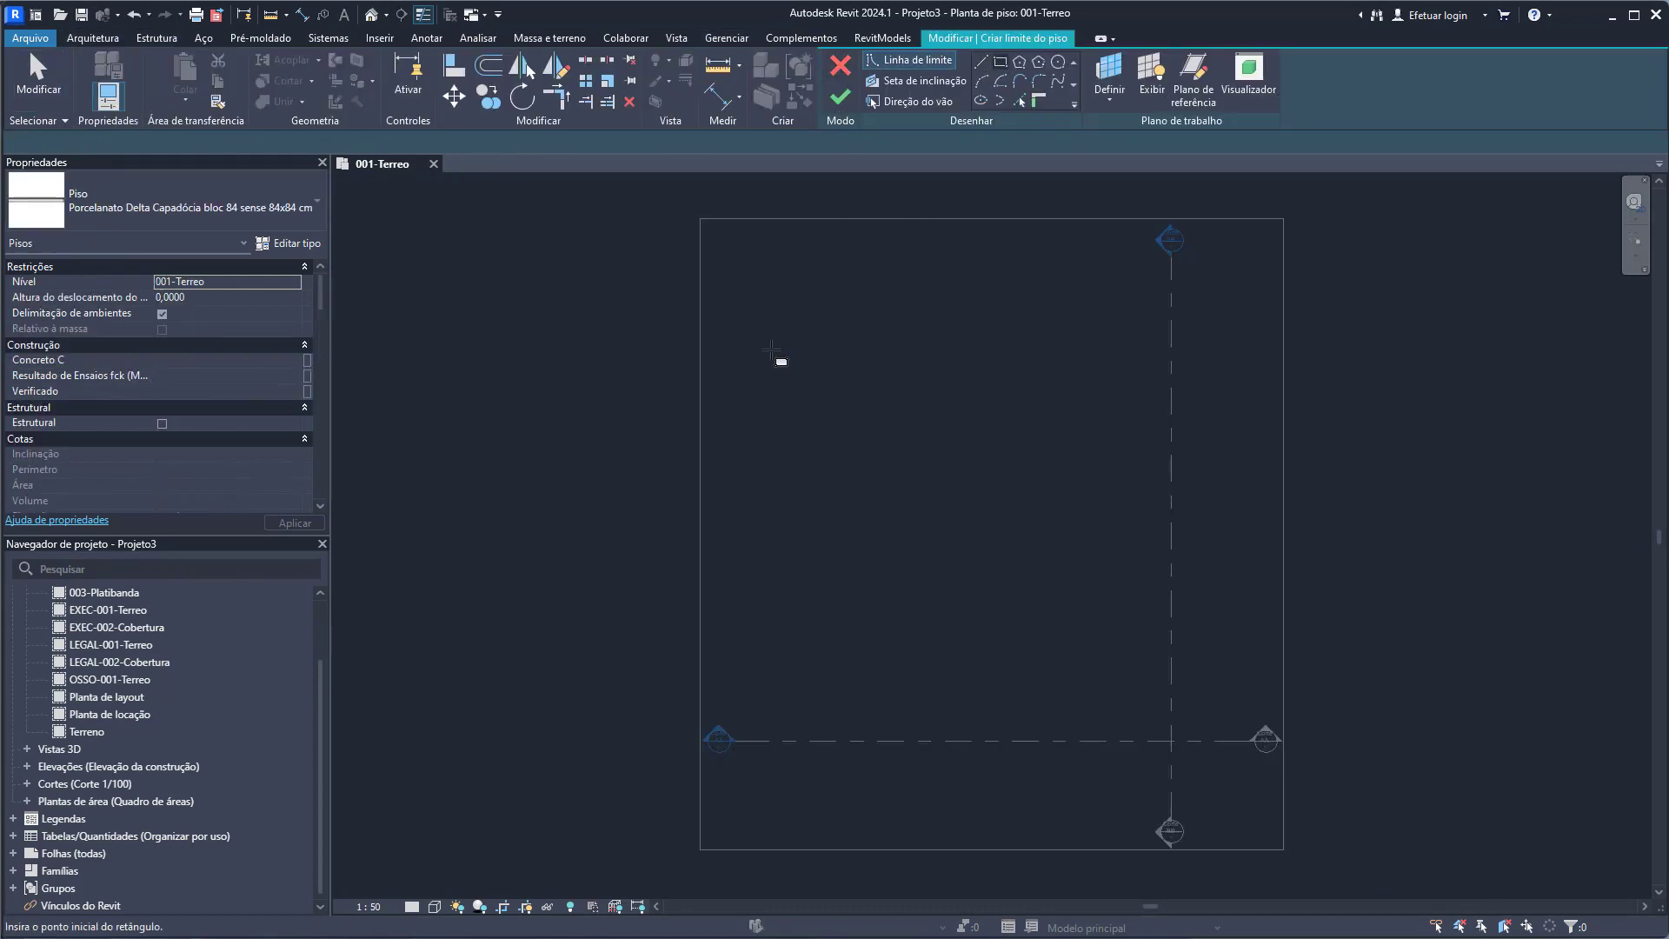
pyautogui.click(776, 316)
pyautogui.click(1005, 473)
pyautogui.press('Escape')
pyautogui.press('Escape')
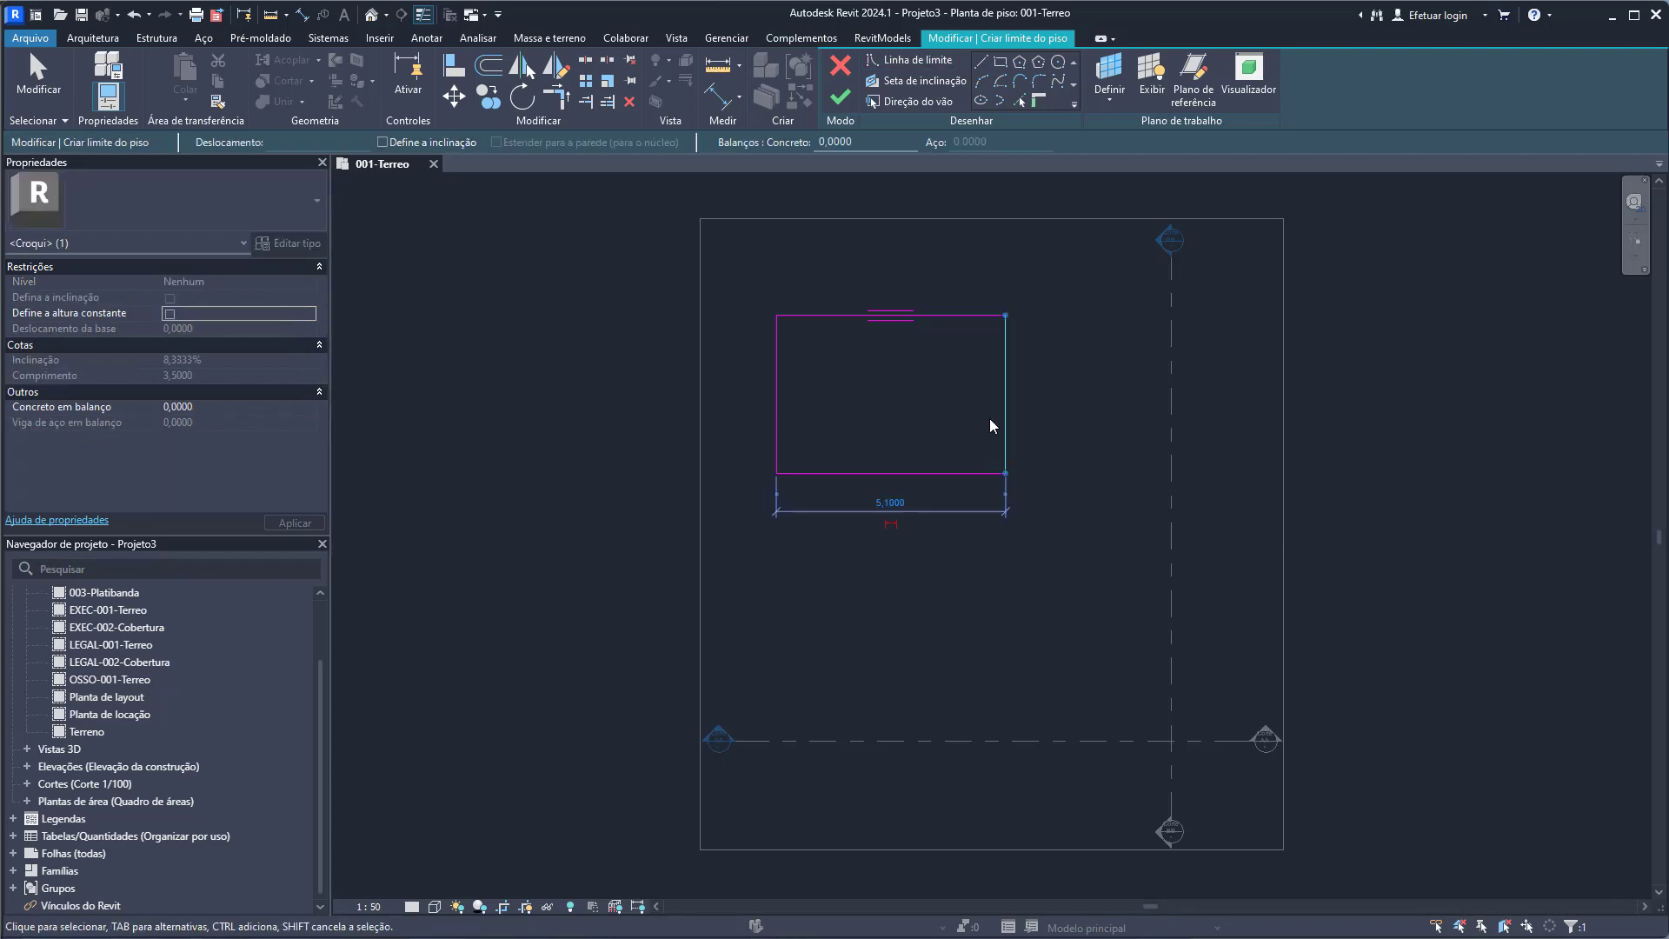
pyautogui.click(212, 210)
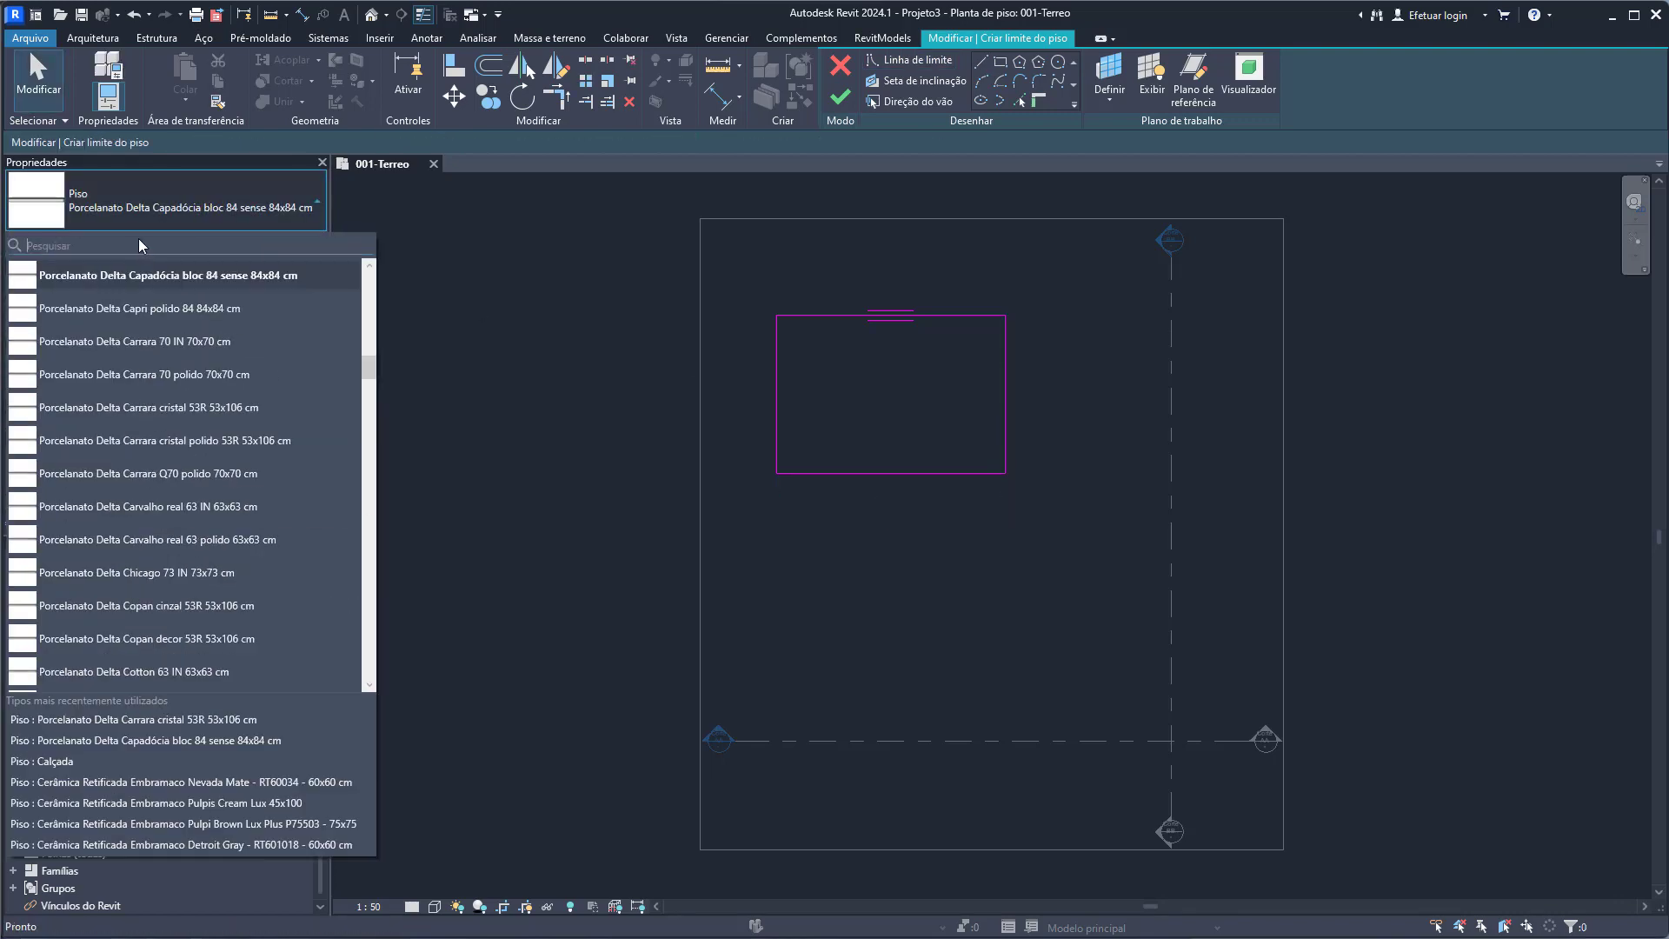
pyautogui.write('Porcelanato Calacata R63 Polido 63x120 cm')
pyautogui.click(126, 298)
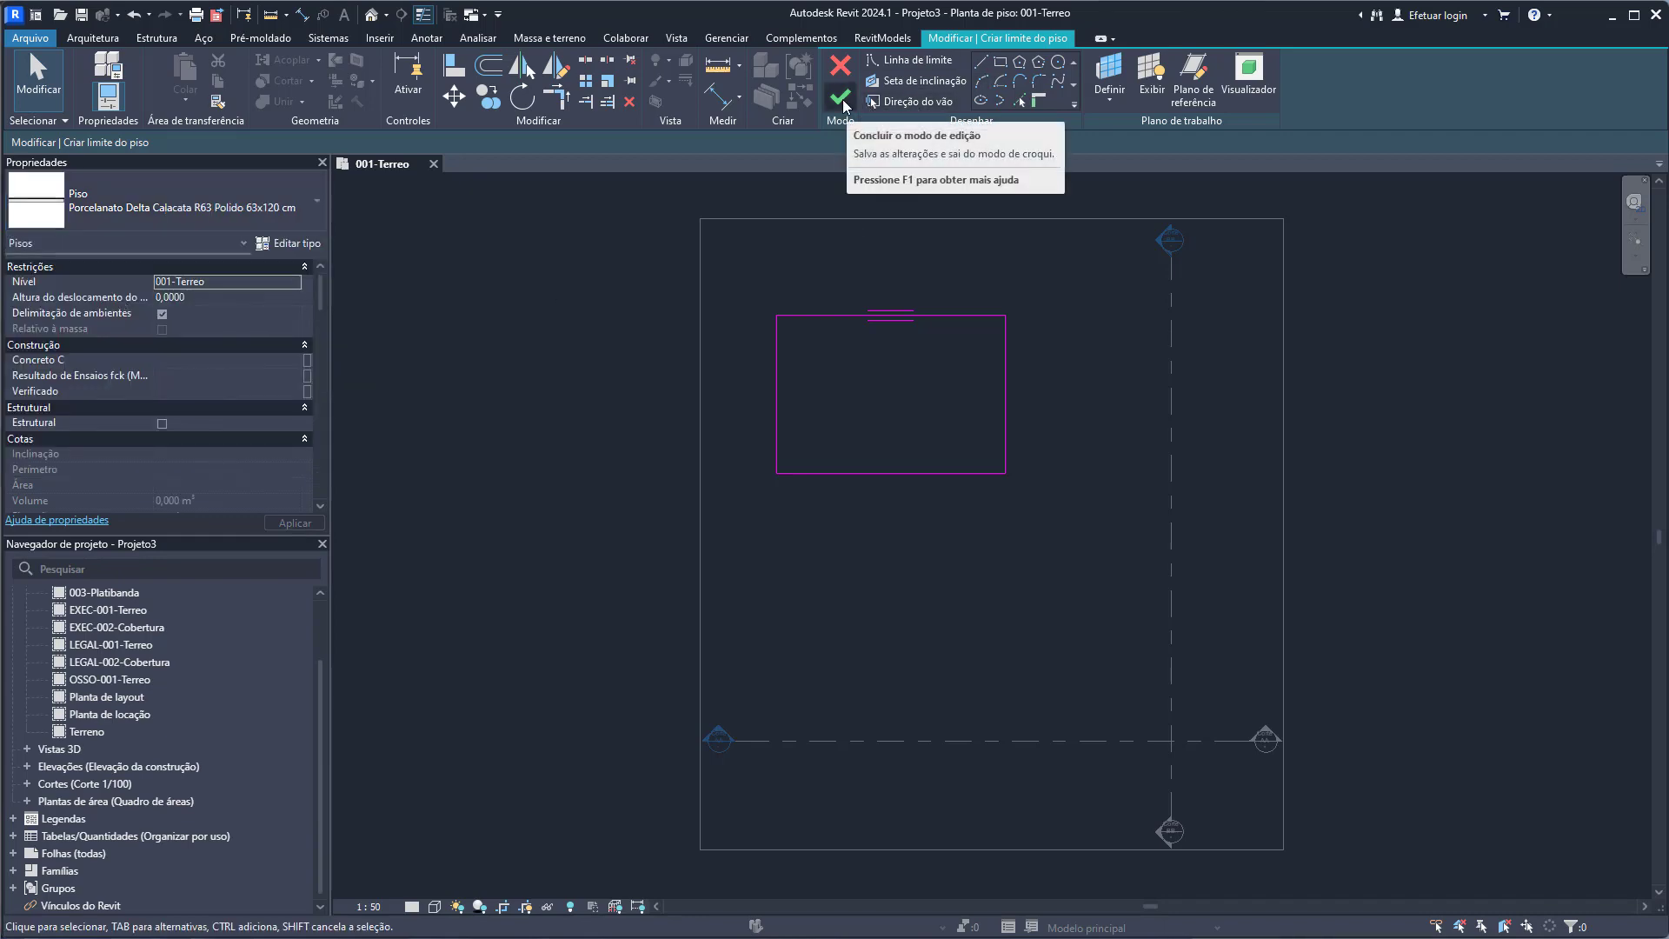
pyautogui.click(839, 99)
# - Align the floor's tile pattern lines to its left and bottom edges with AL
pyautogui.scroll(2, 879, 448)
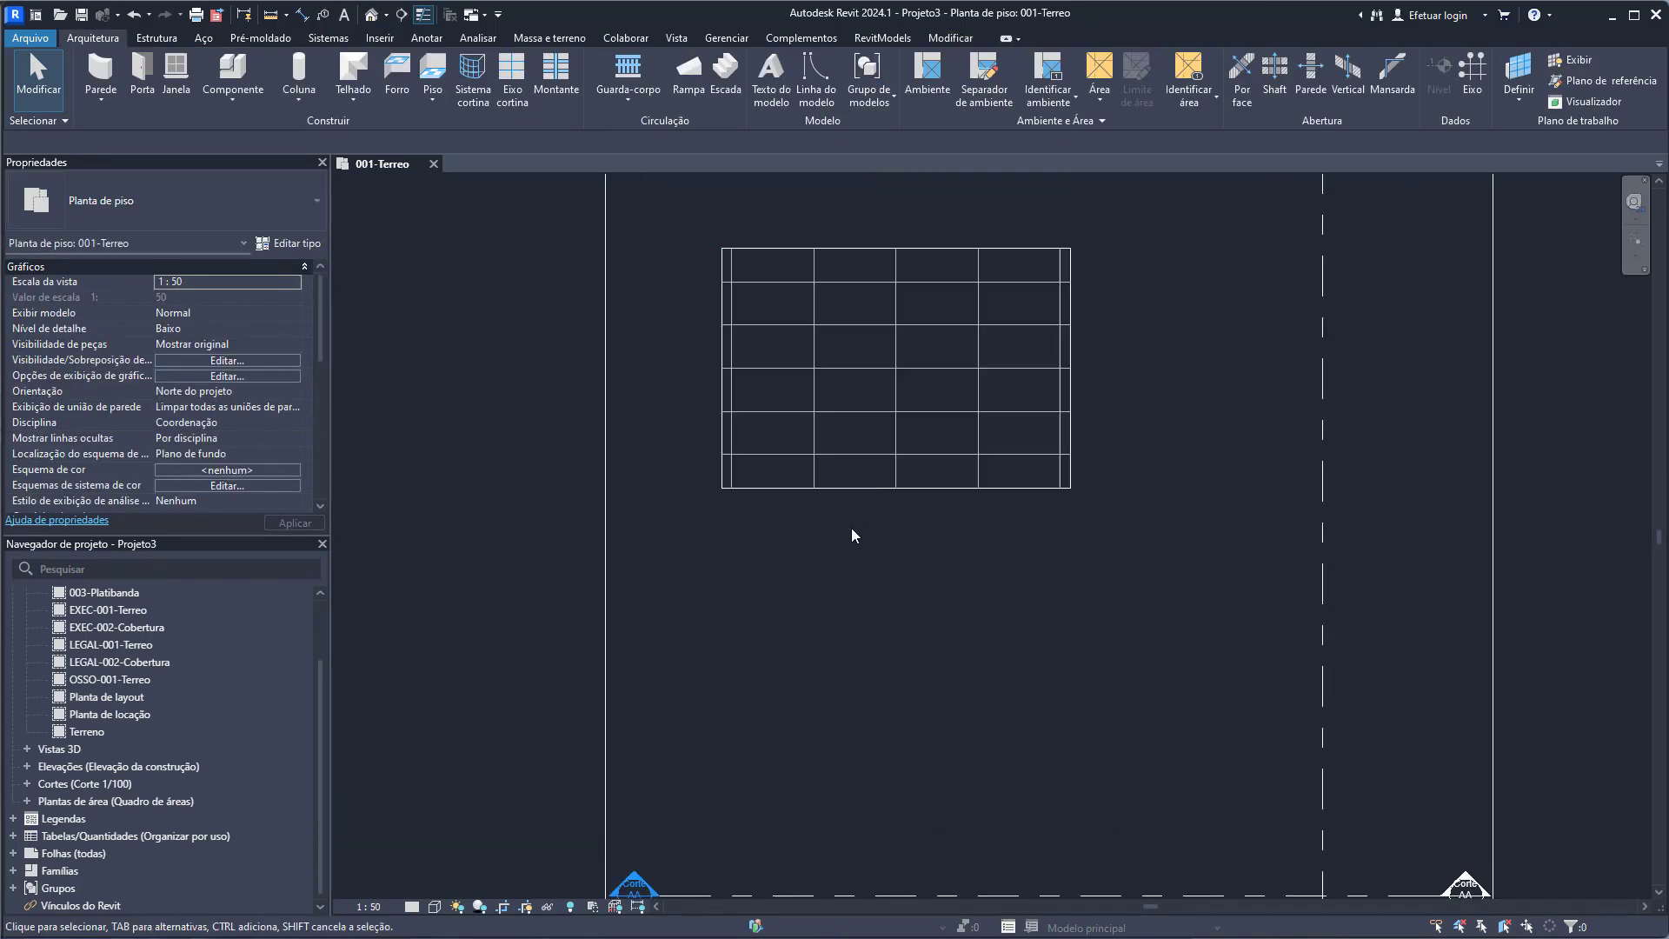
pyautogui.press('a')
pyautogui.press('l')
pyautogui.scroll(1, 733, 458)
pyautogui.click(729, 439)
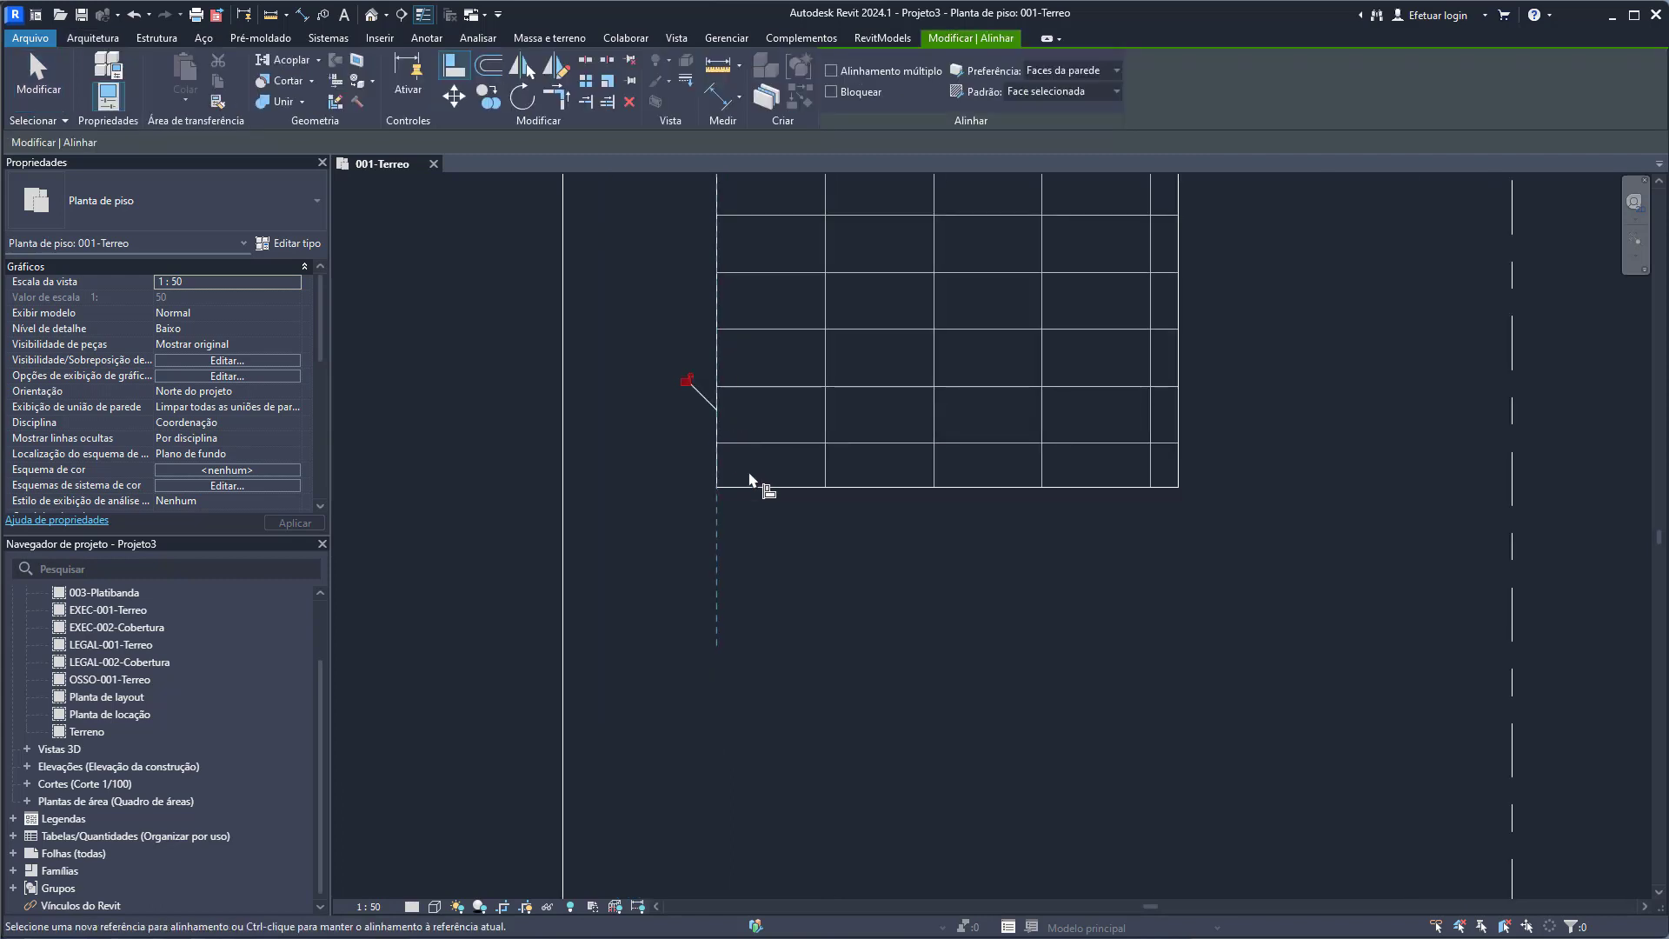
pyautogui.click(758, 486)
pyautogui.click(765, 443)
pyautogui.press('Escape')
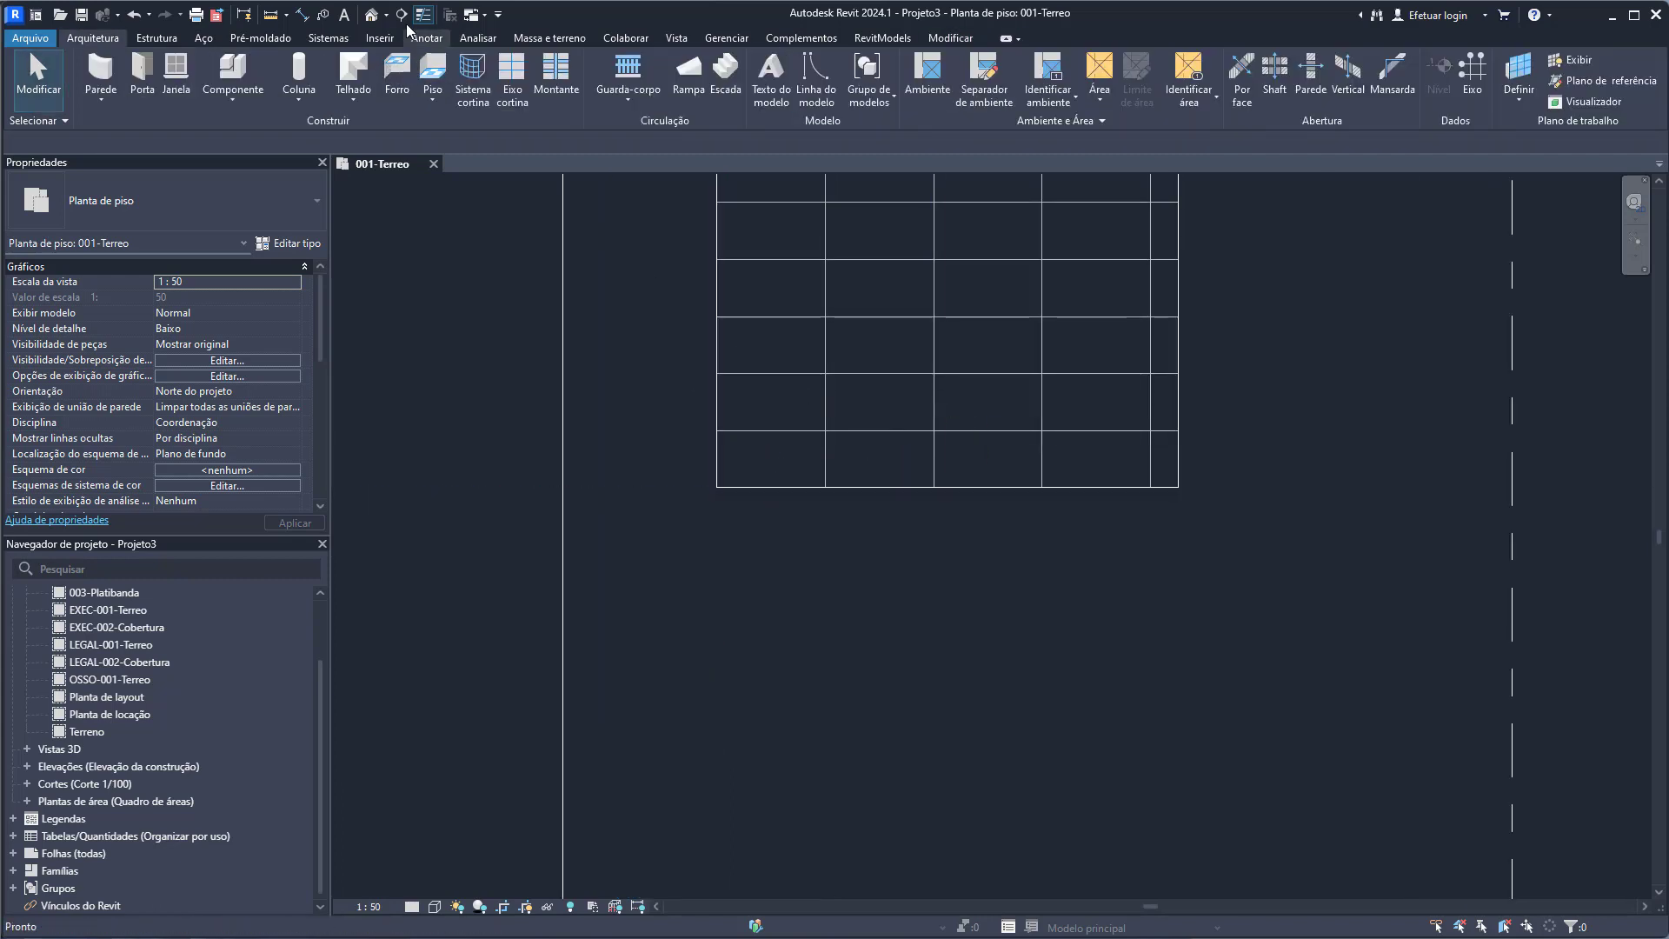
# - Open the Default 3D View and zoom in on the tiled floor slab
pyautogui.click(371, 14)
pyautogui.scroll(2, 812, 634)
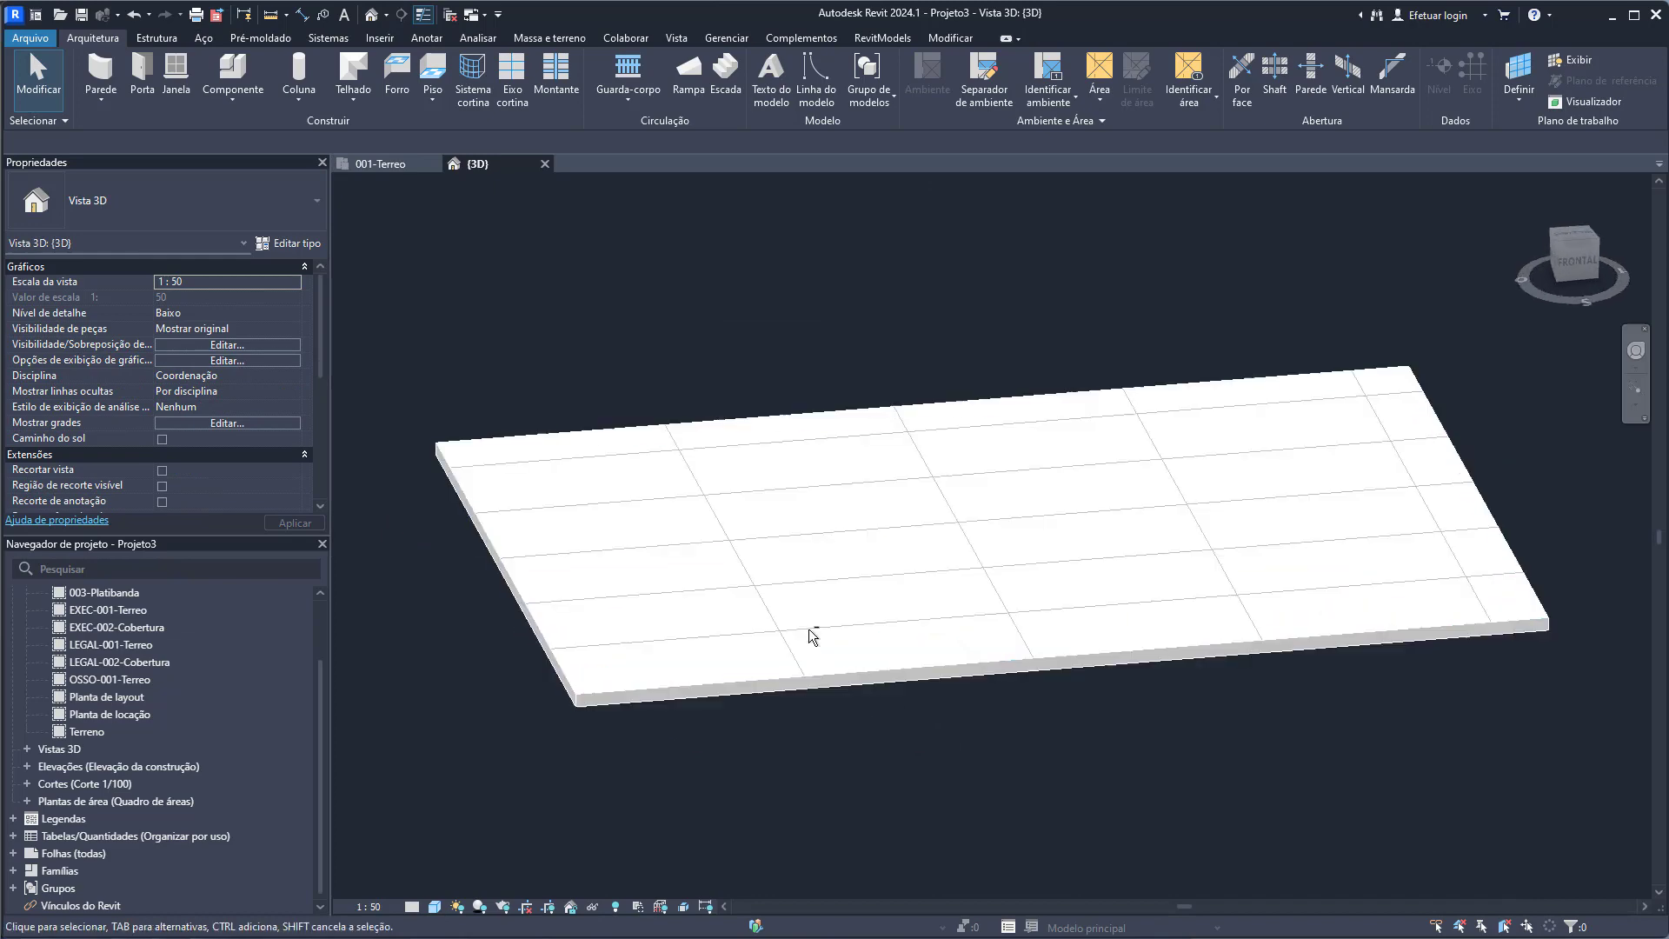
pyautogui.scroll(2, 888, 747)
pyautogui.scroll(2, 888, 747)
pyautogui.scroll(-2, 707, 730)
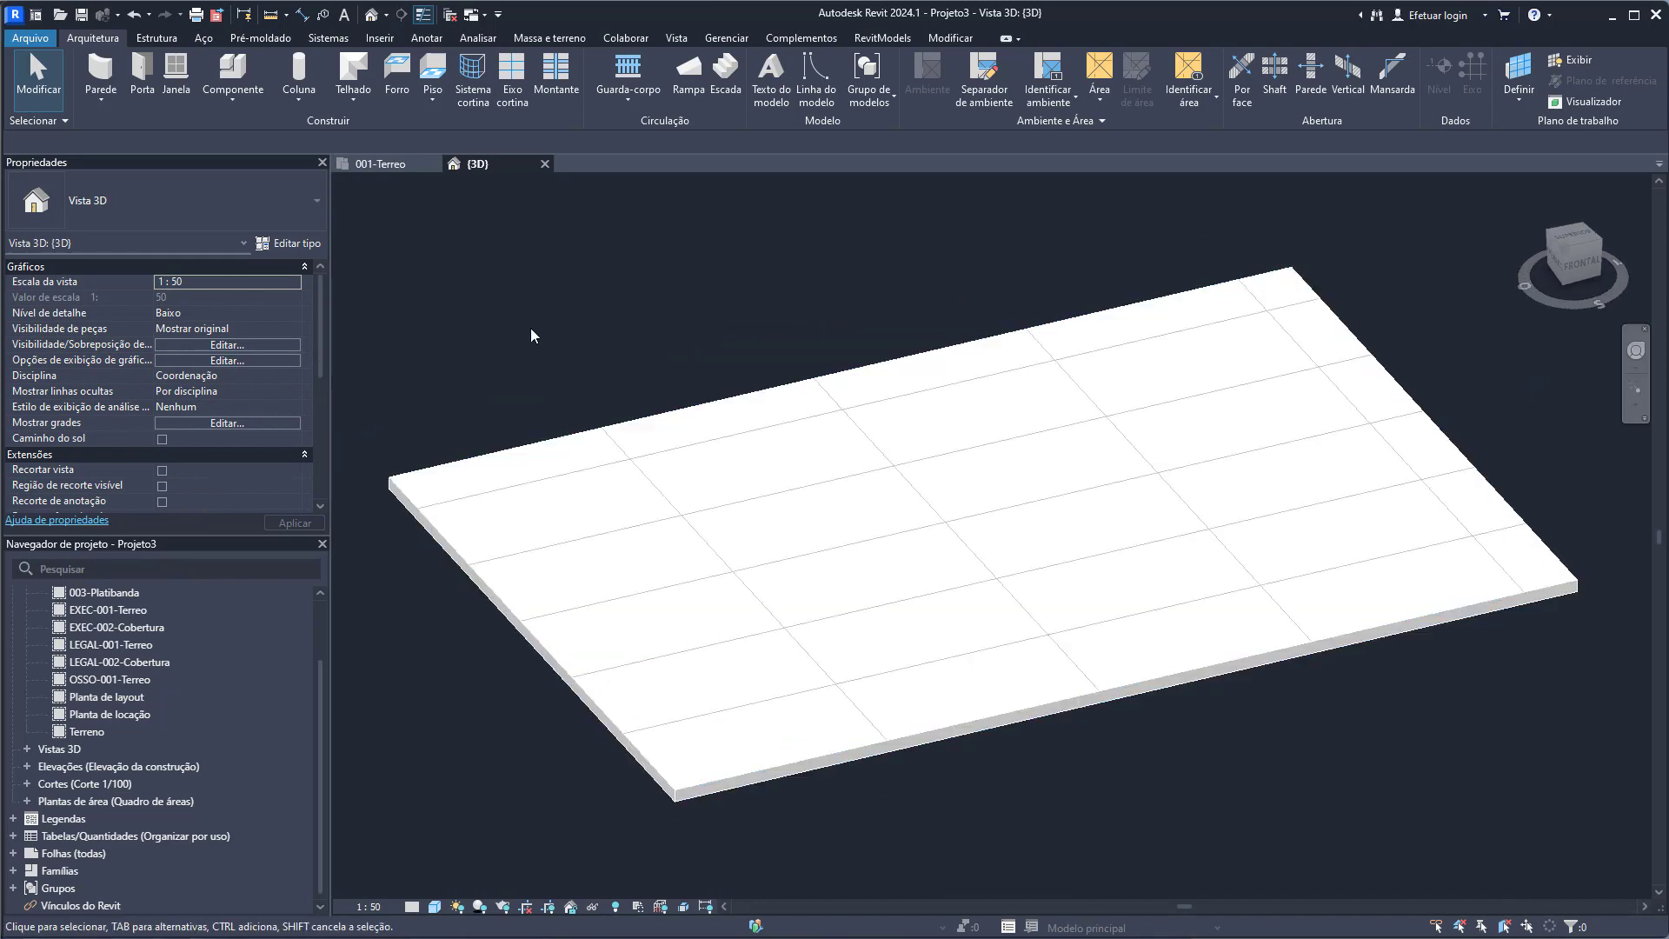
pyautogui.press('m')
pyautogui.press('a')
pyautogui.press('t')
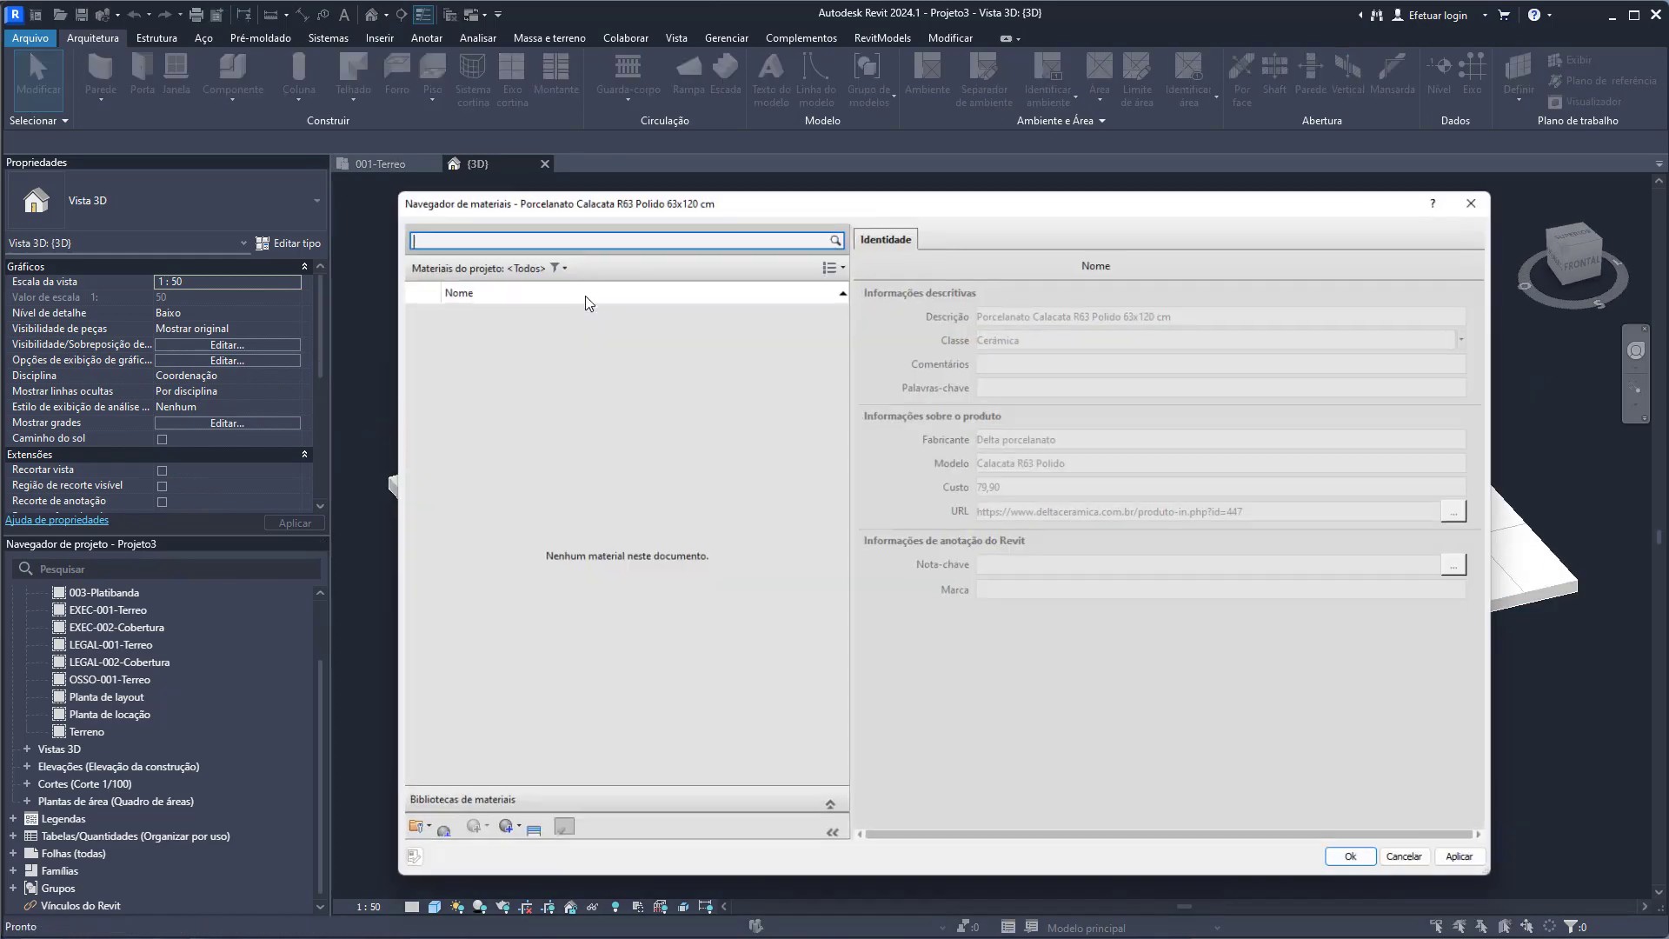
pyautogui.click(945, 233)
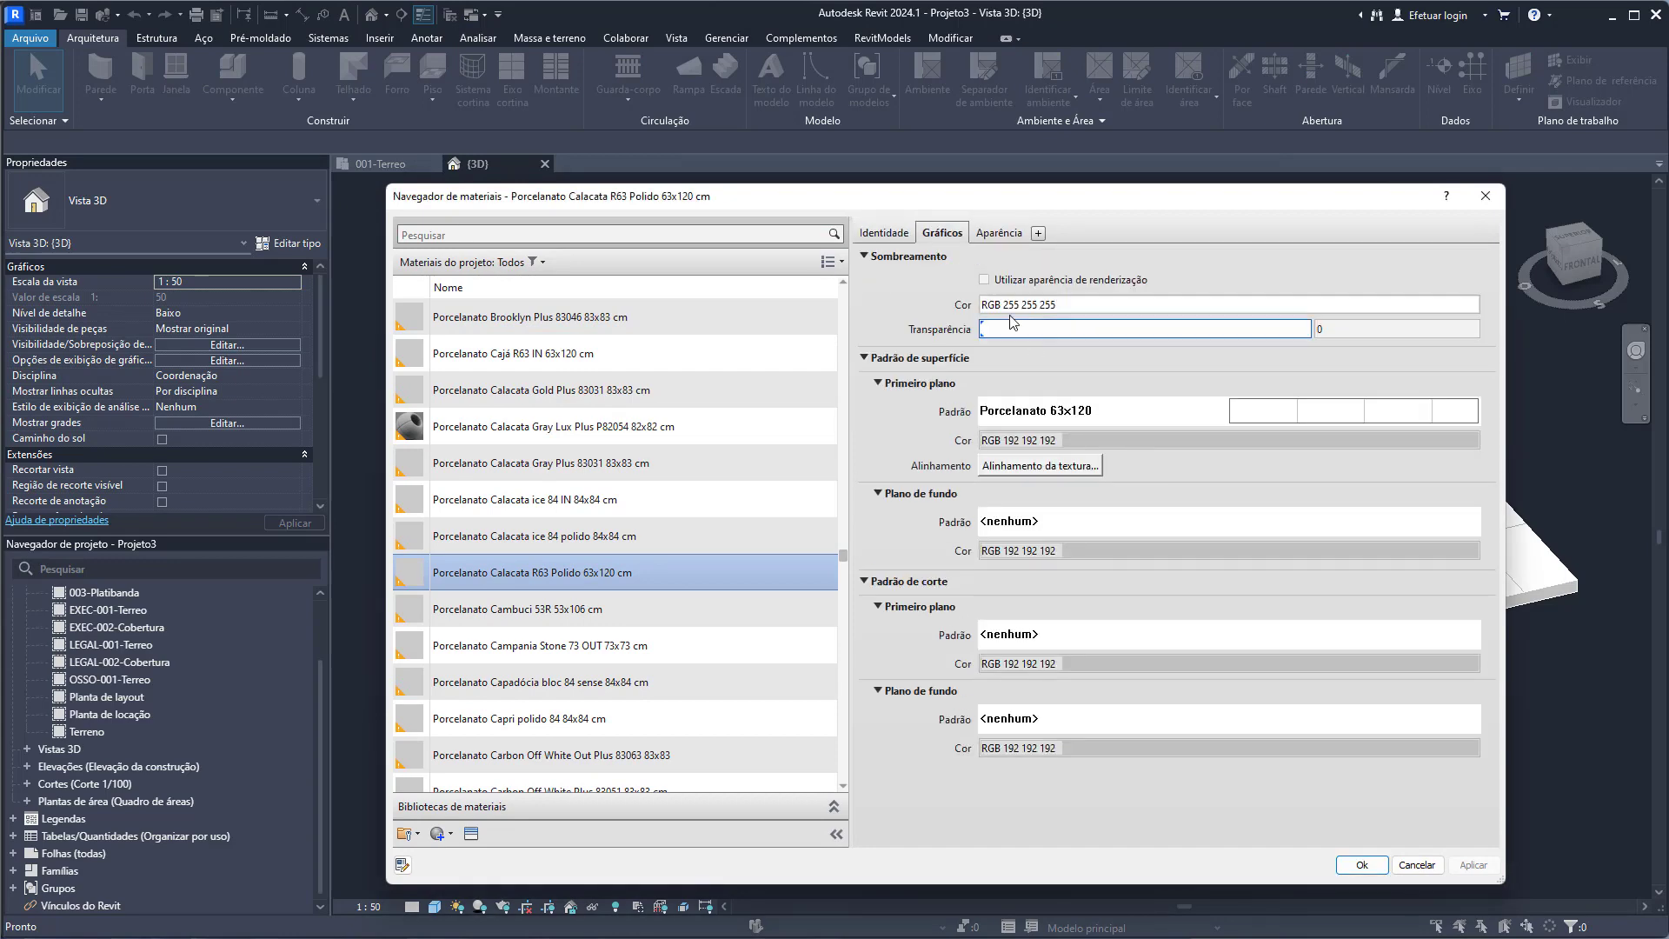
pyautogui.click(1024, 306)
pyautogui.click(870, 492)
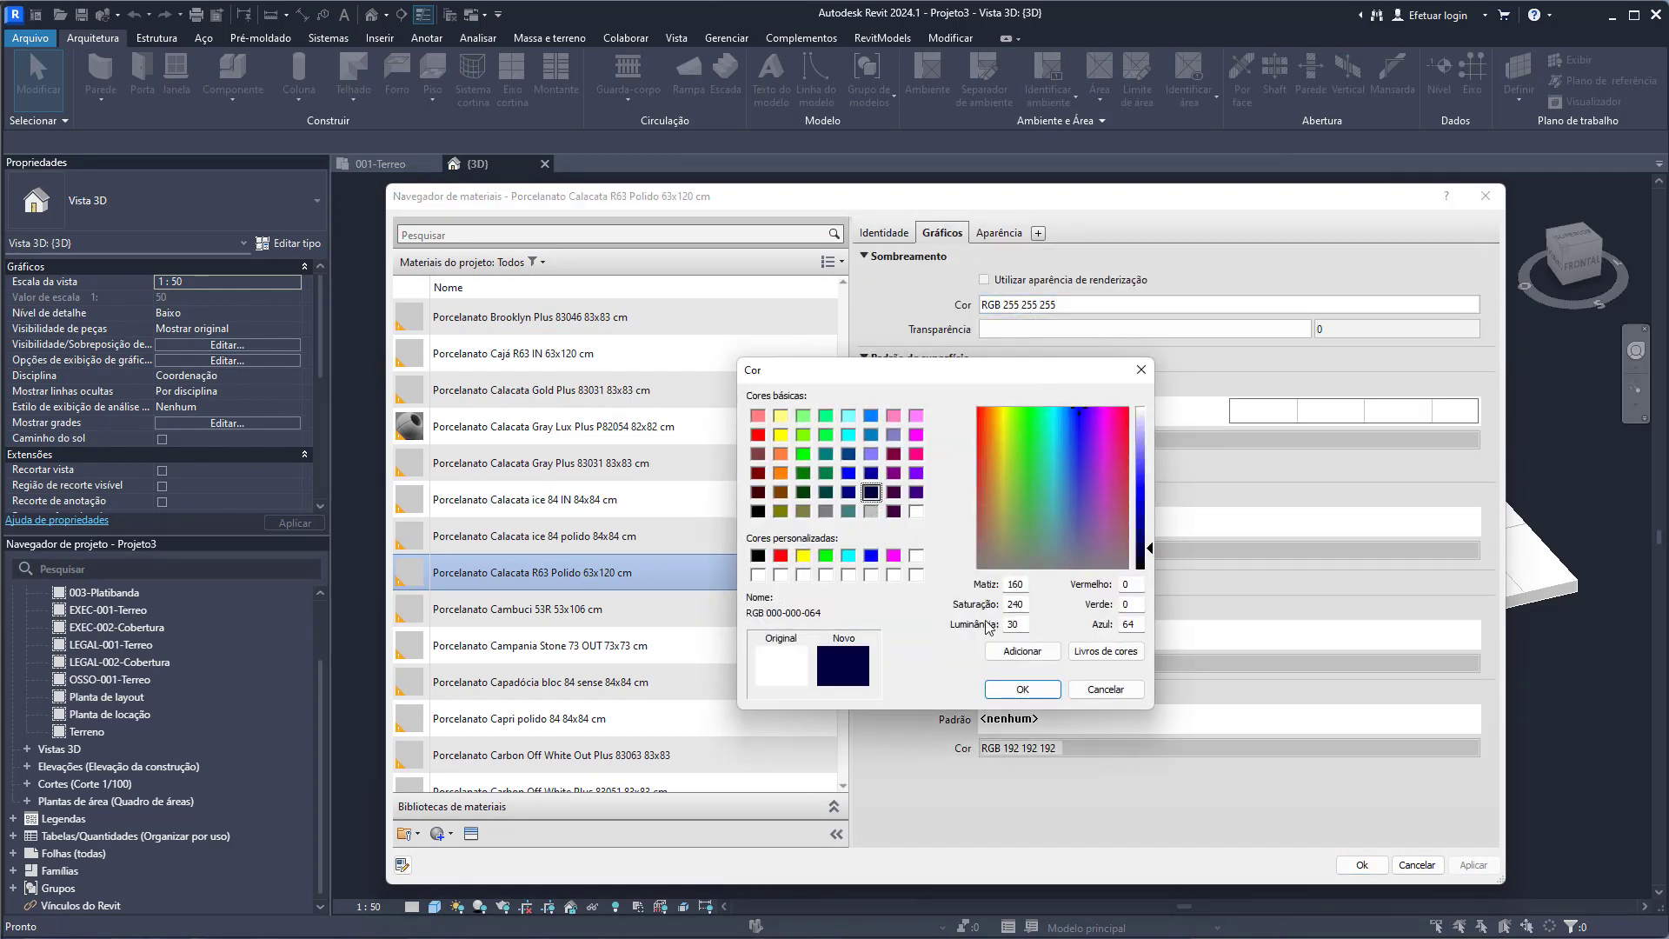
pyautogui.click(1022, 689)
pyautogui.click(1361, 865)
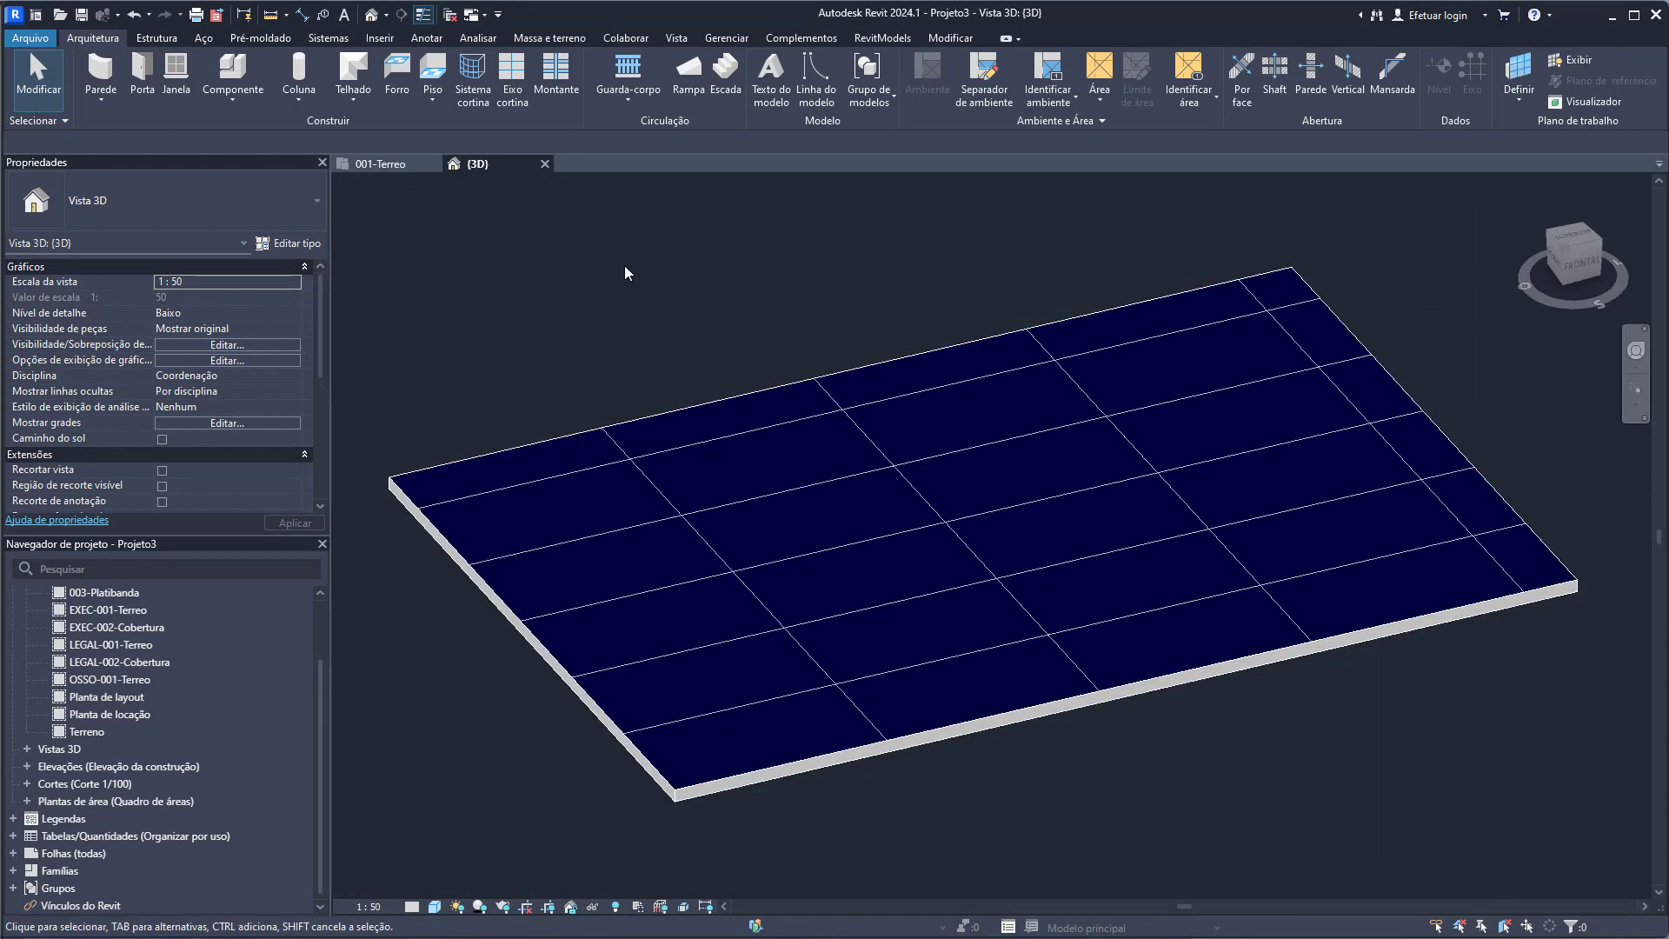
pyautogui.hotkey('ctrl', 'z')
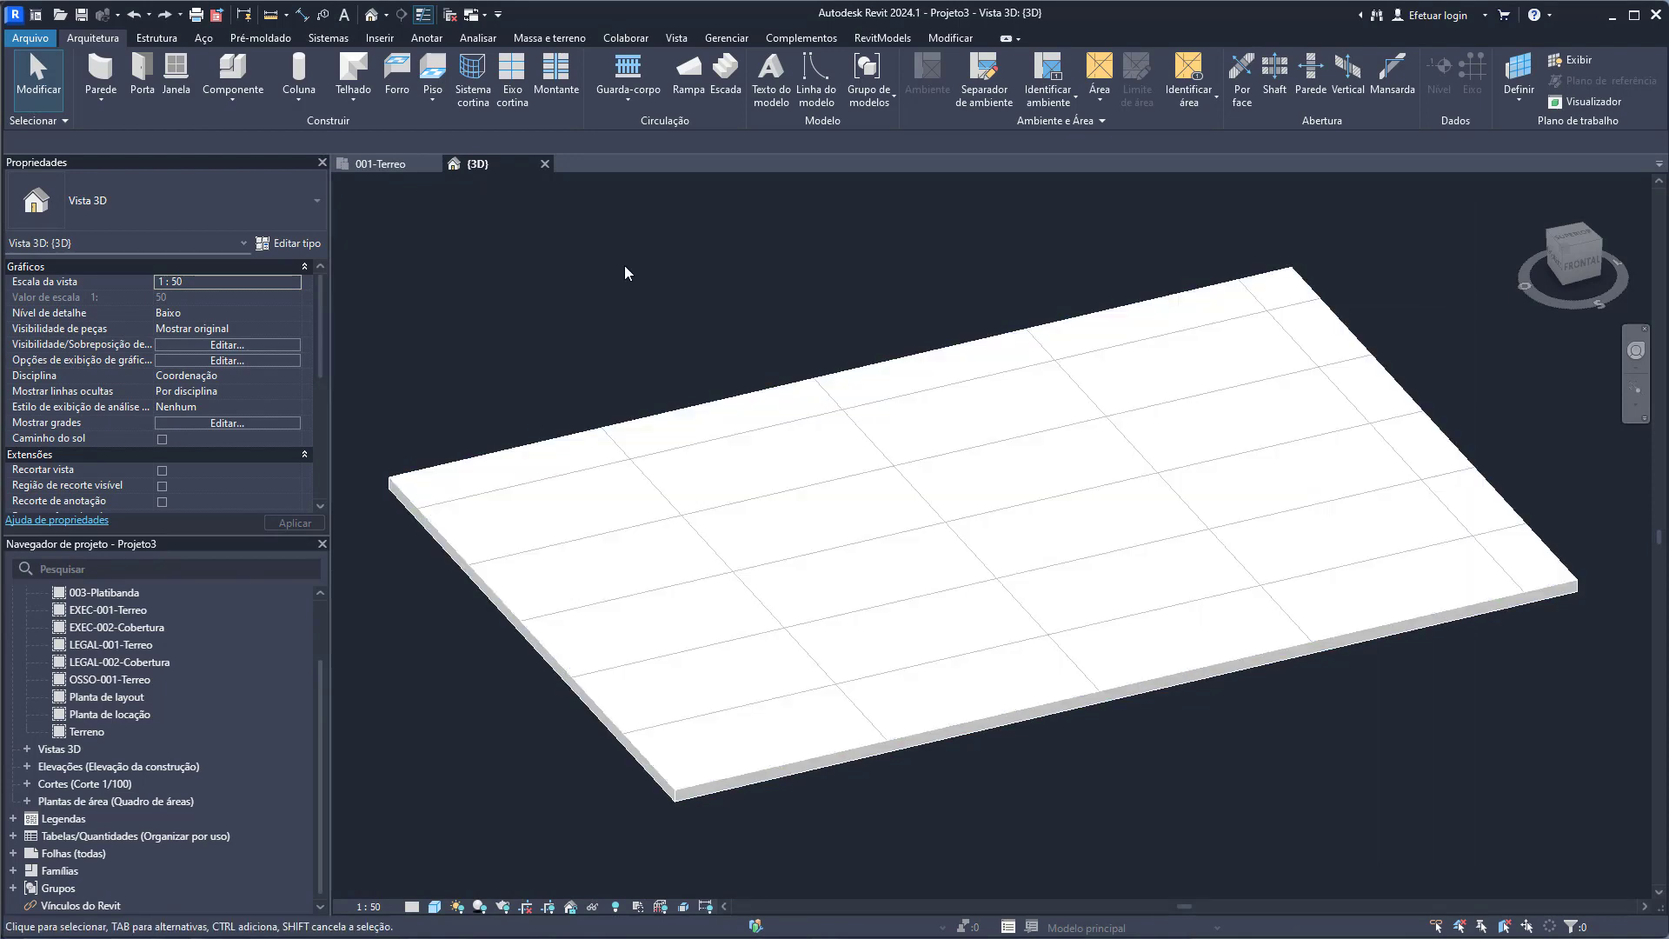
pyautogui.press('m')
pyautogui.press('a')
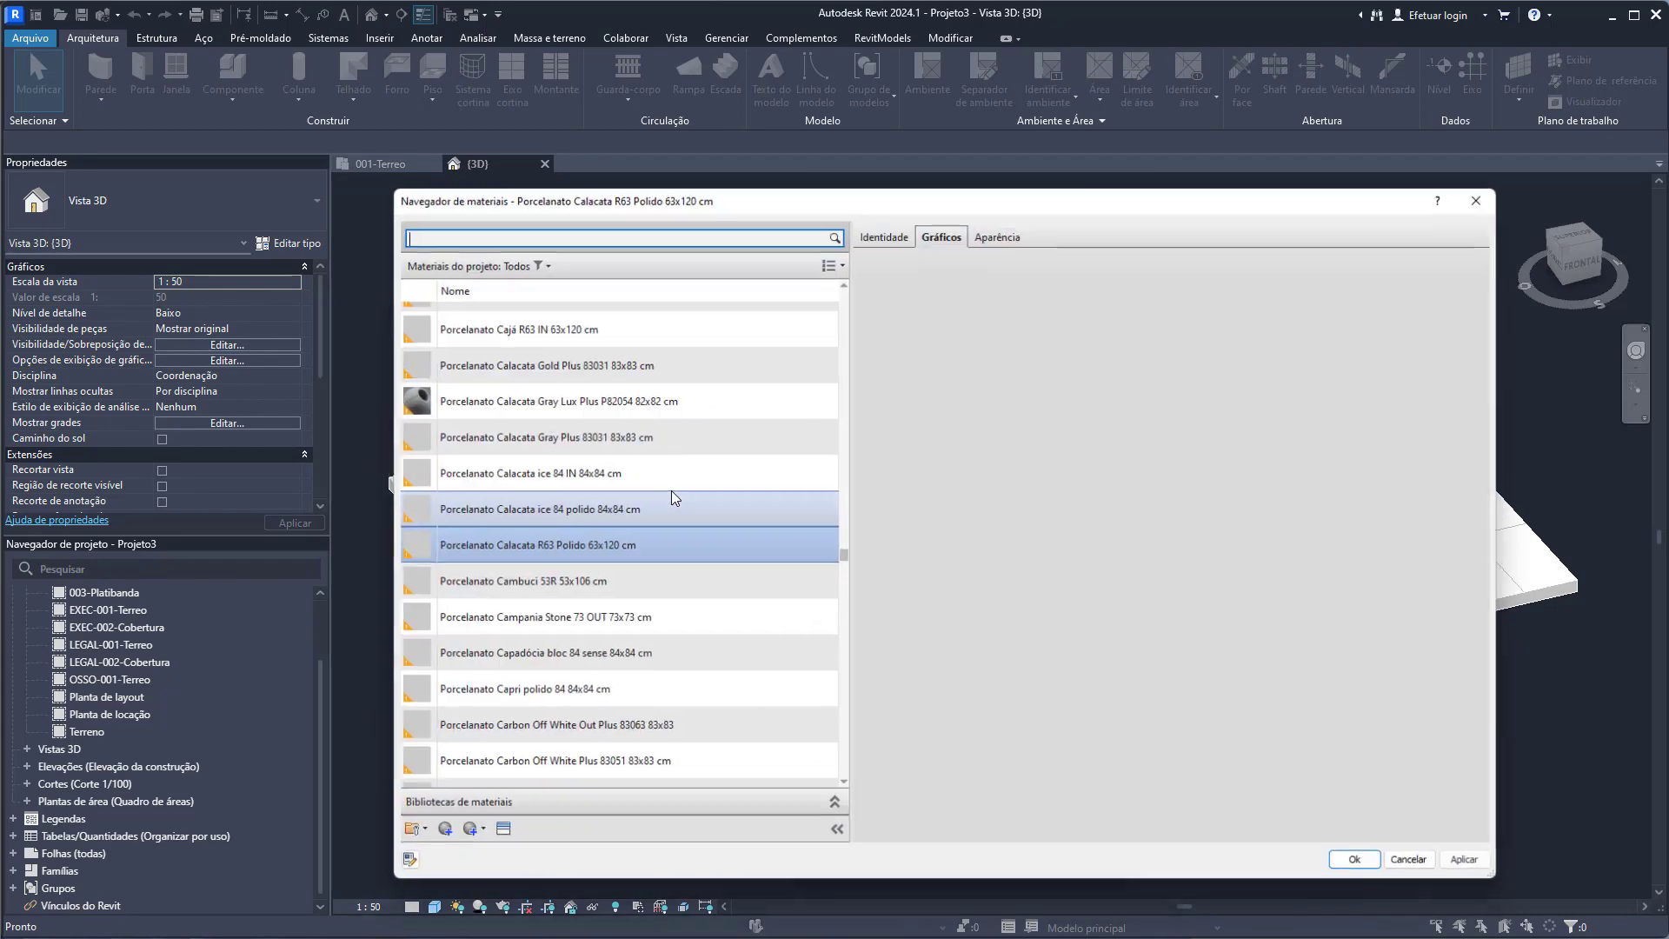
pyautogui.scroll(-1, 546, 769)
pyautogui.click(1417, 865)
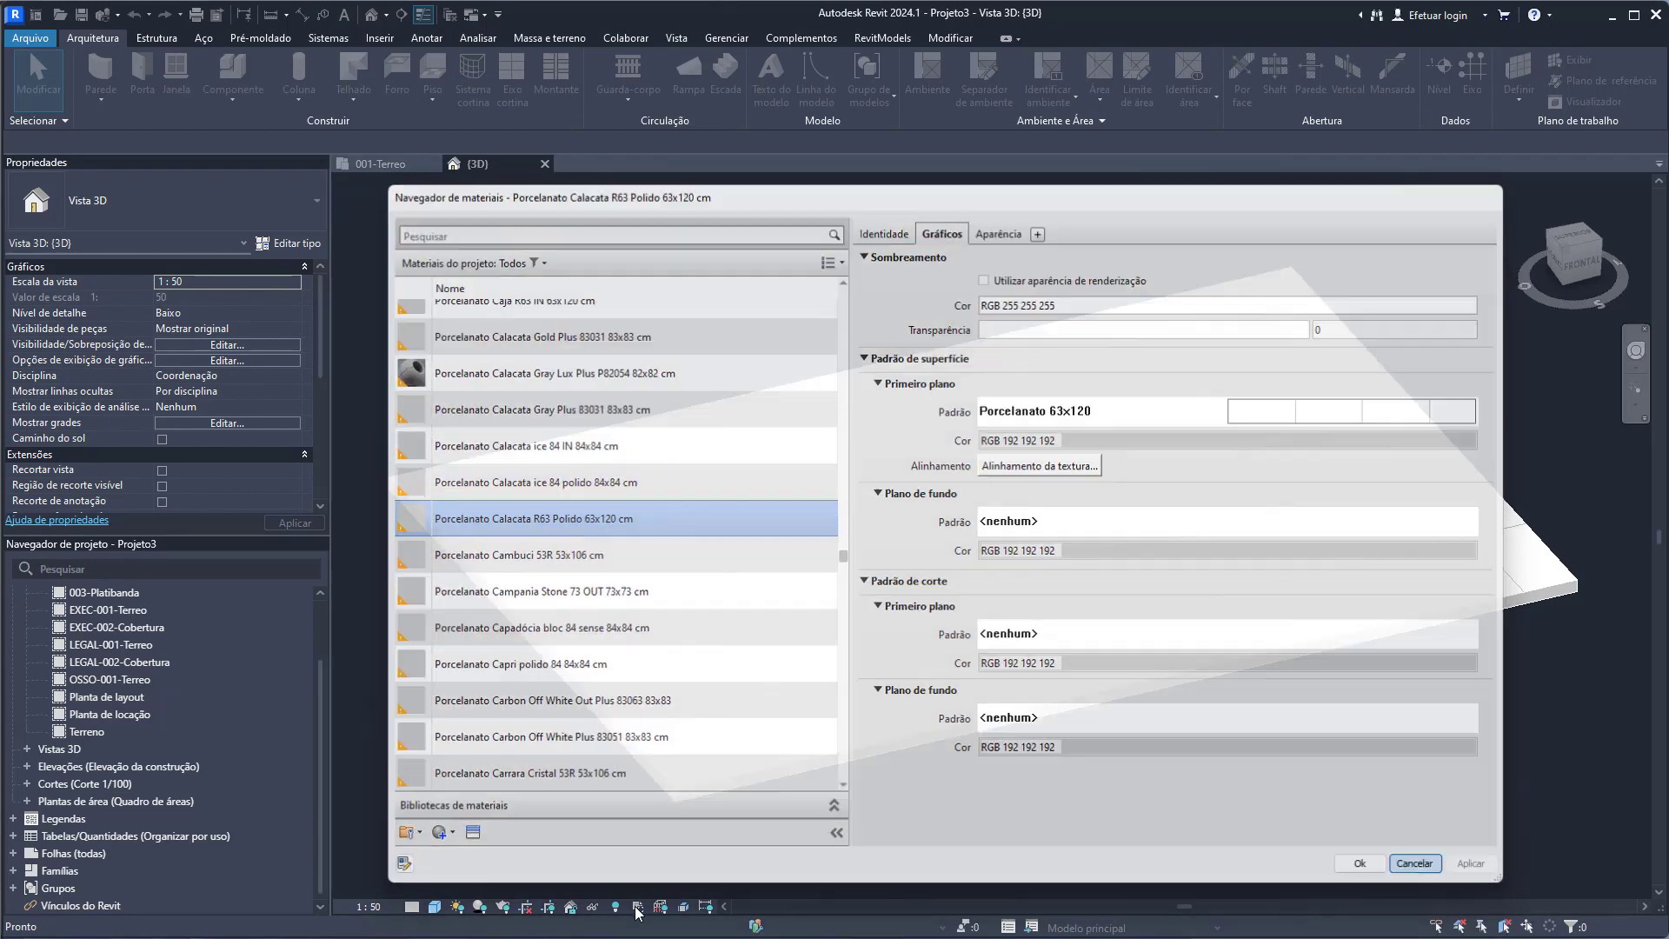
pyautogui.click(435, 906)
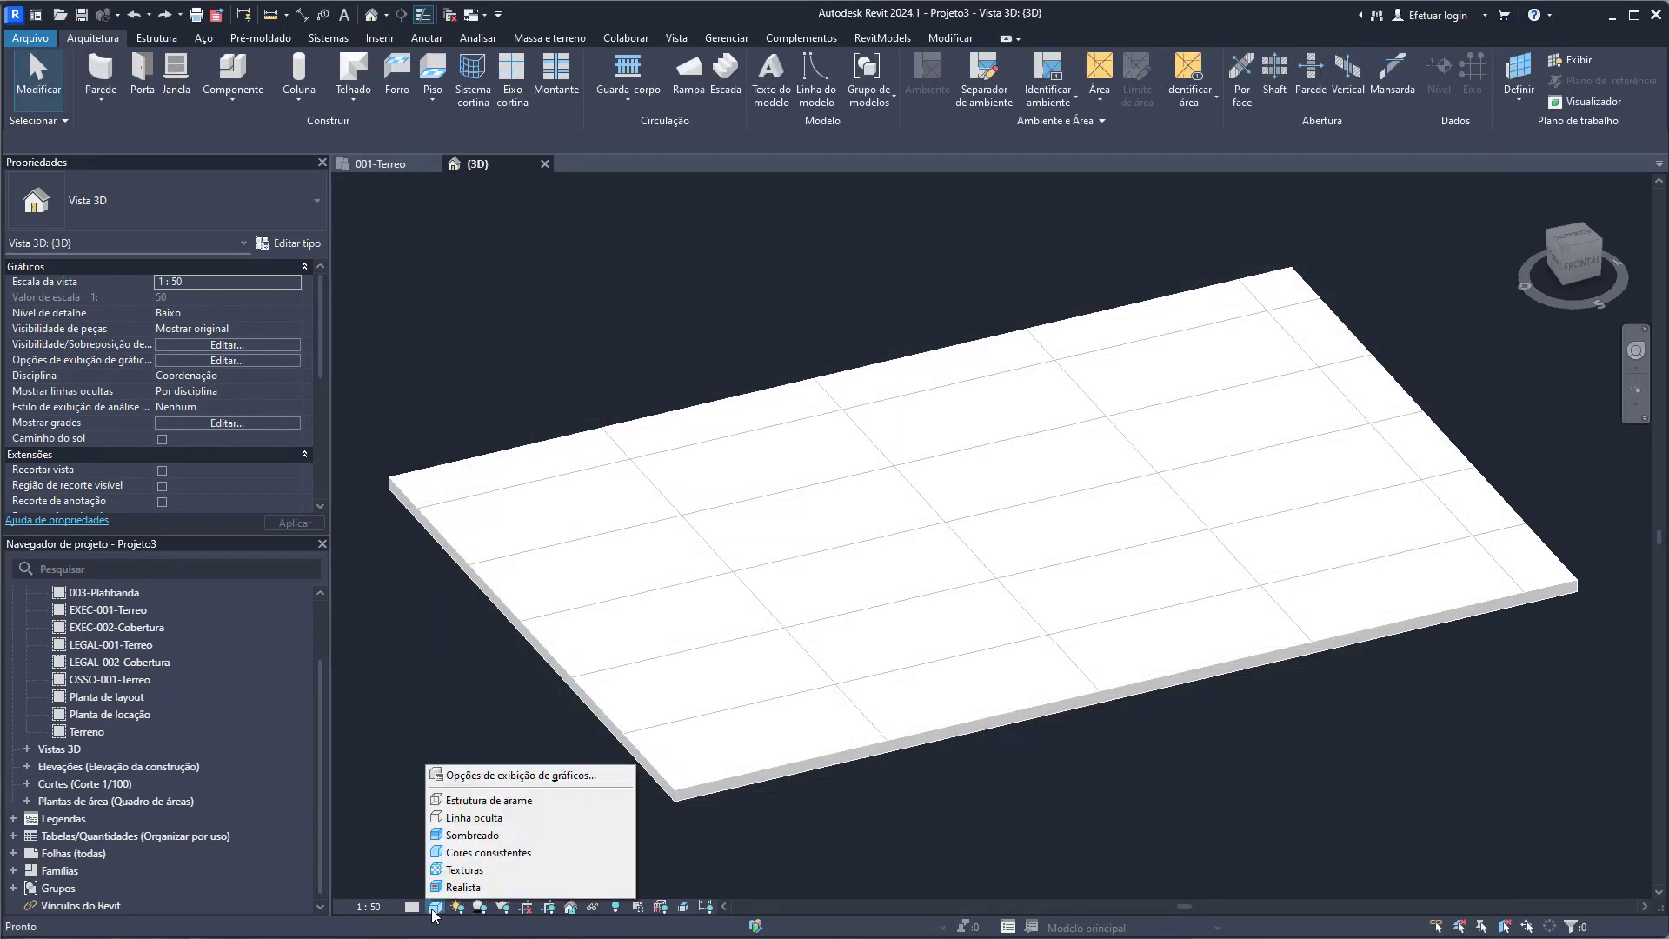
pyautogui.click(476, 839)
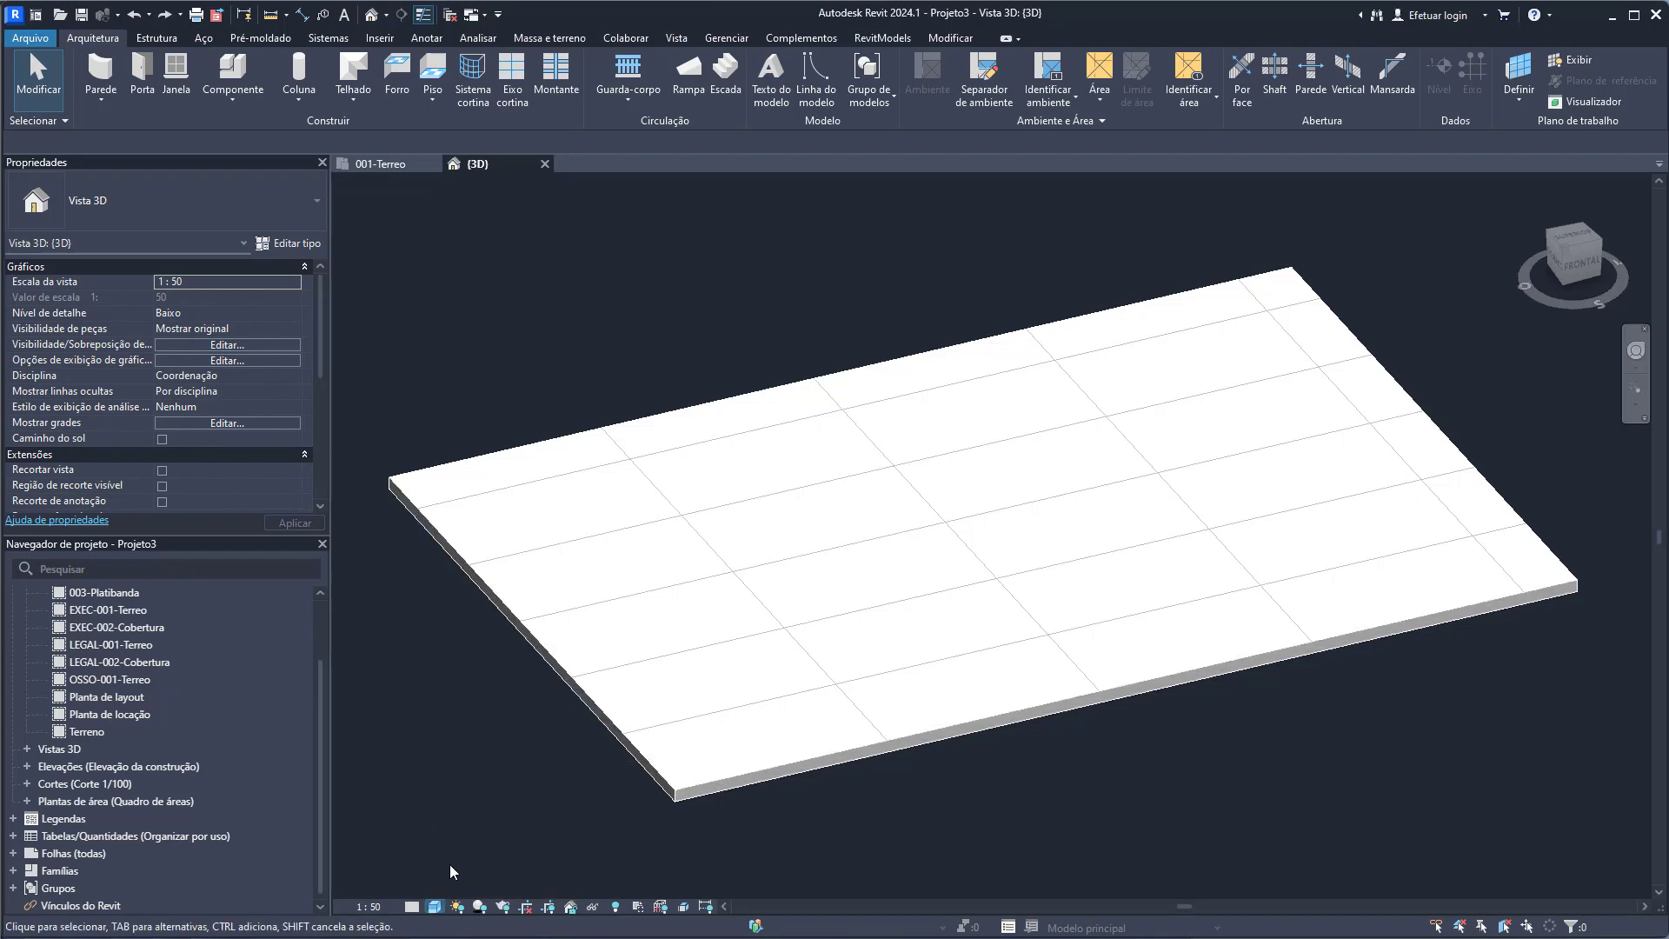
pyautogui.click(434, 907)
pyautogui.click(500, 850)
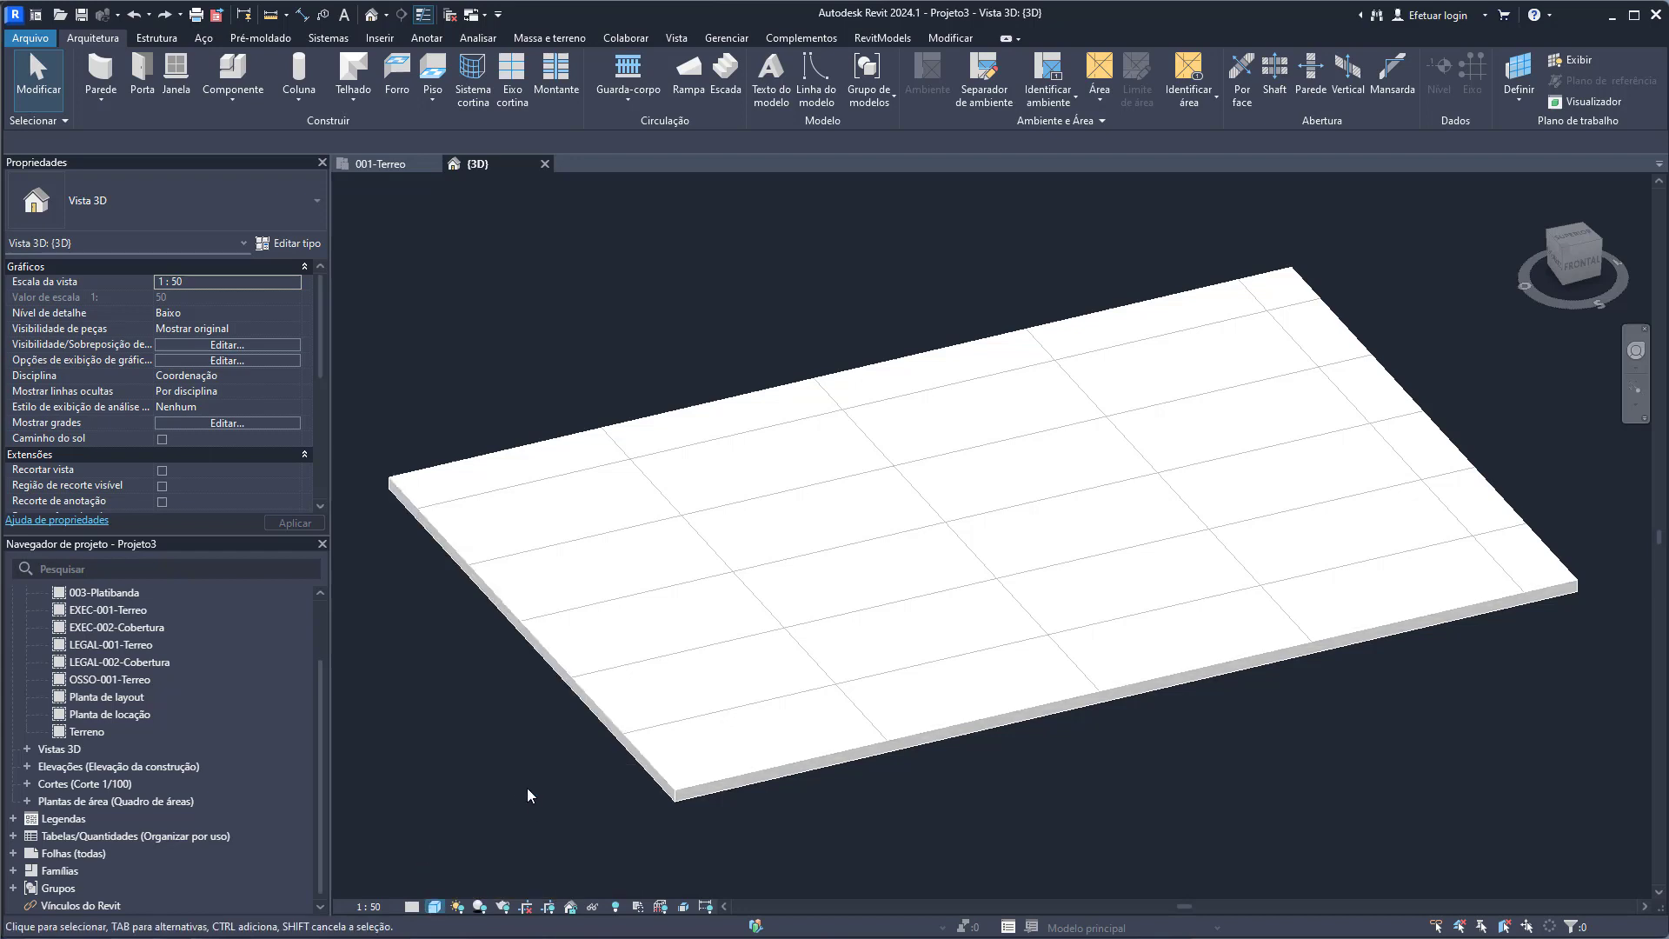
pyautogui.click(435, 906)
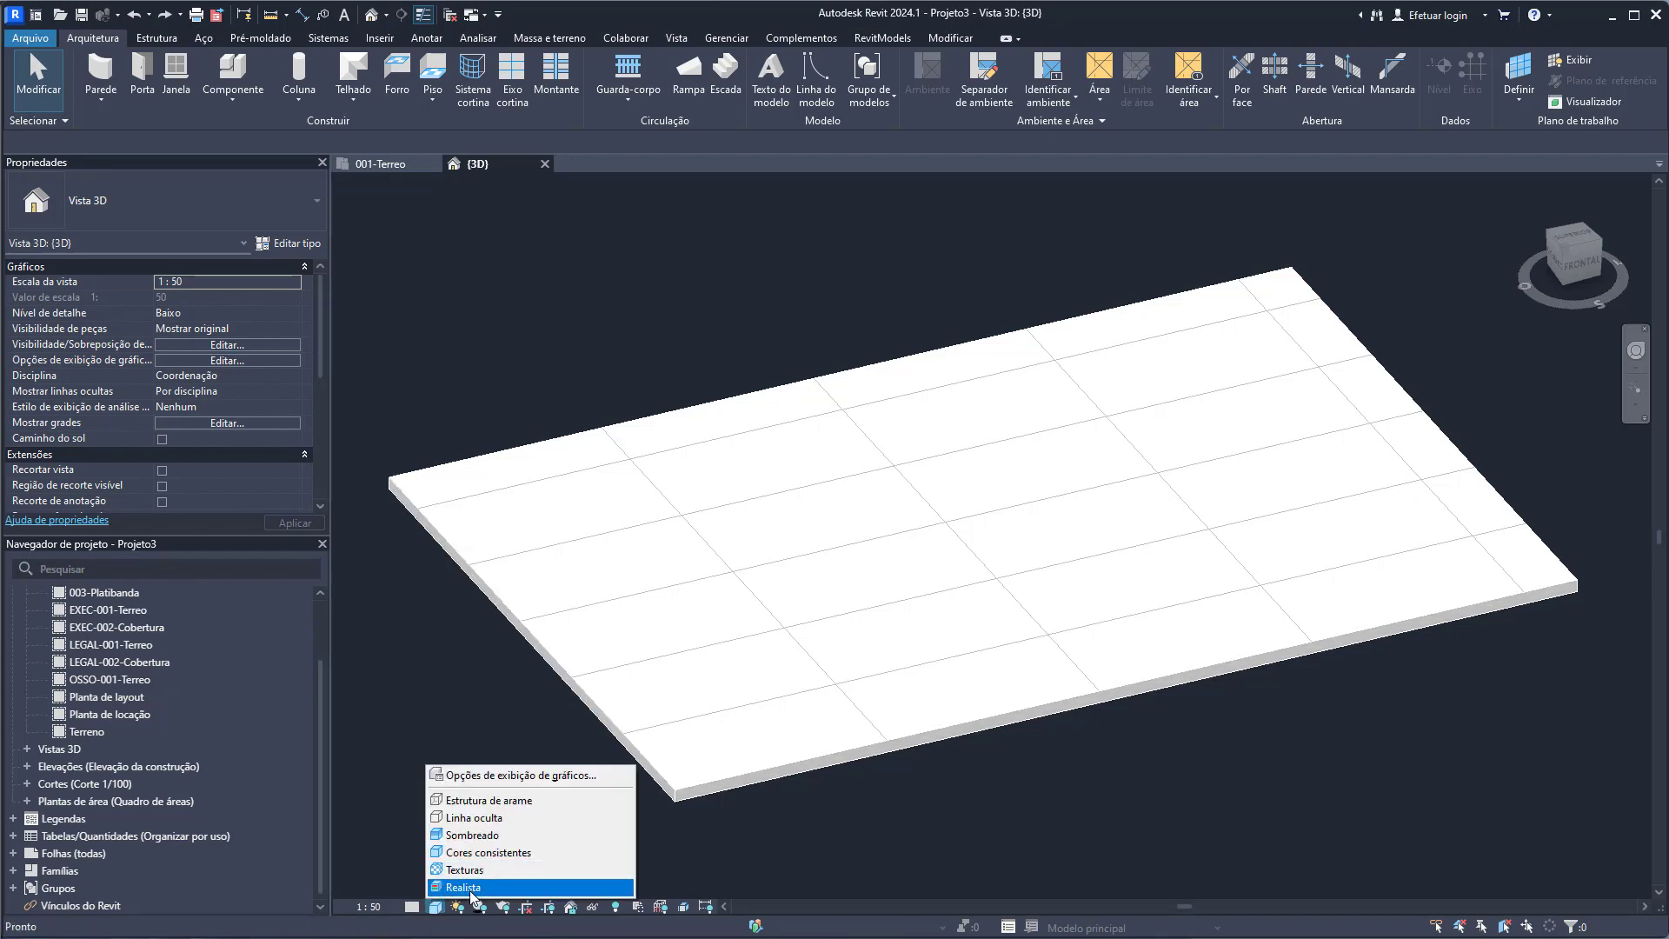
pyautogui.click(474, 888)
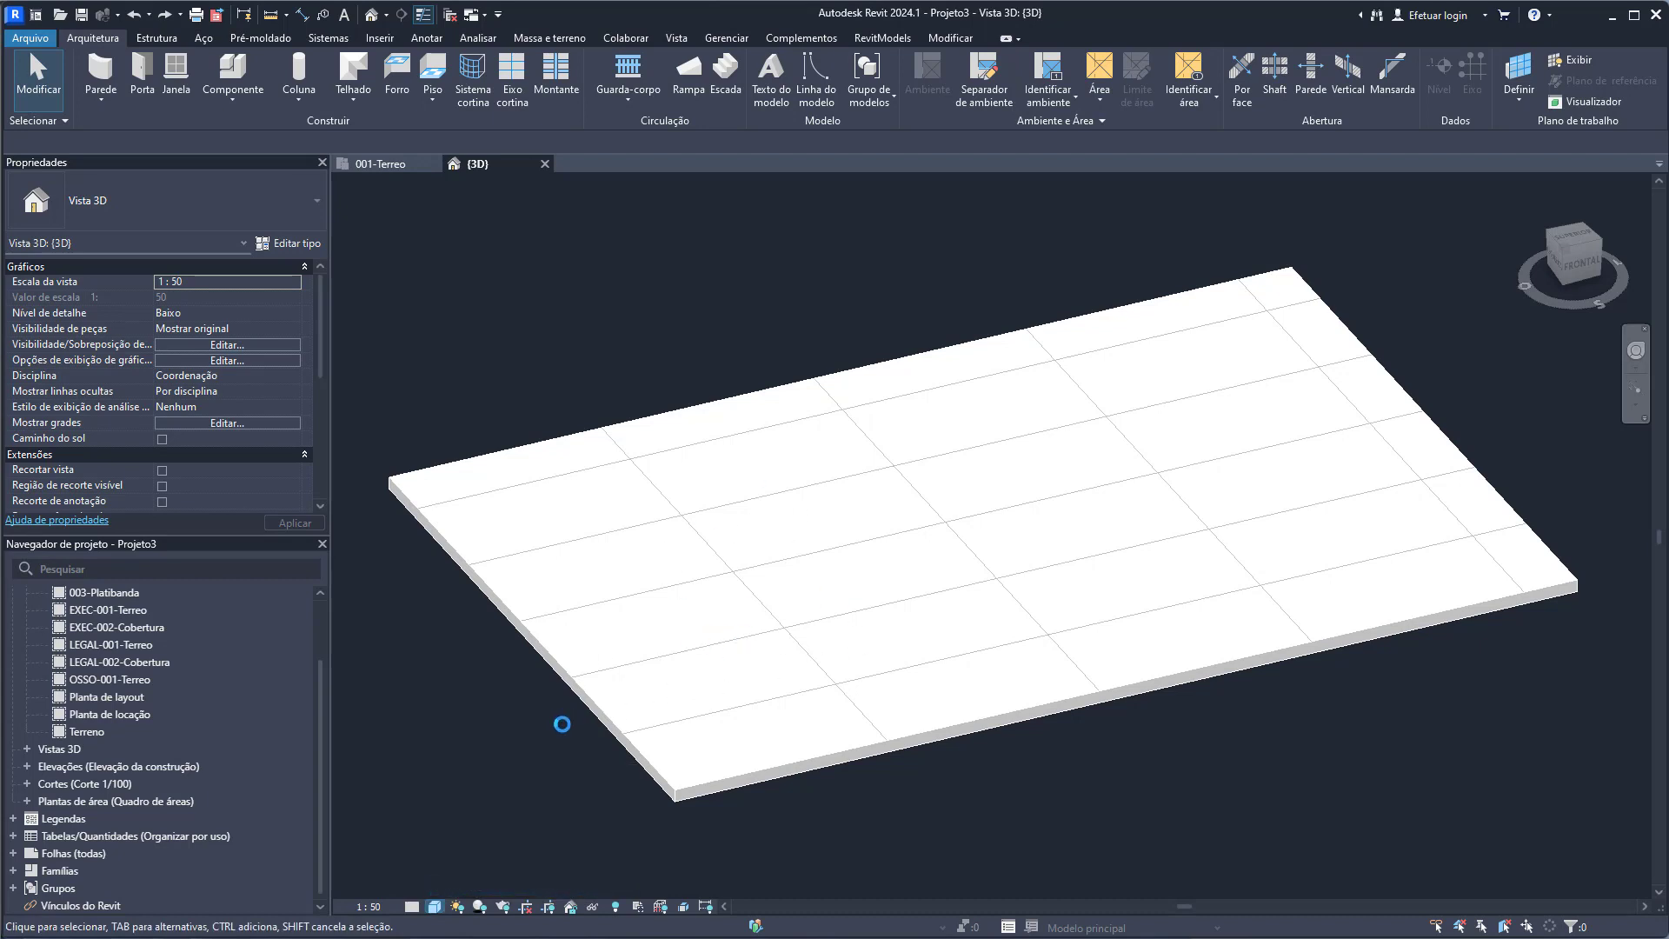
pyautogui.scroll(3, 705, 624)
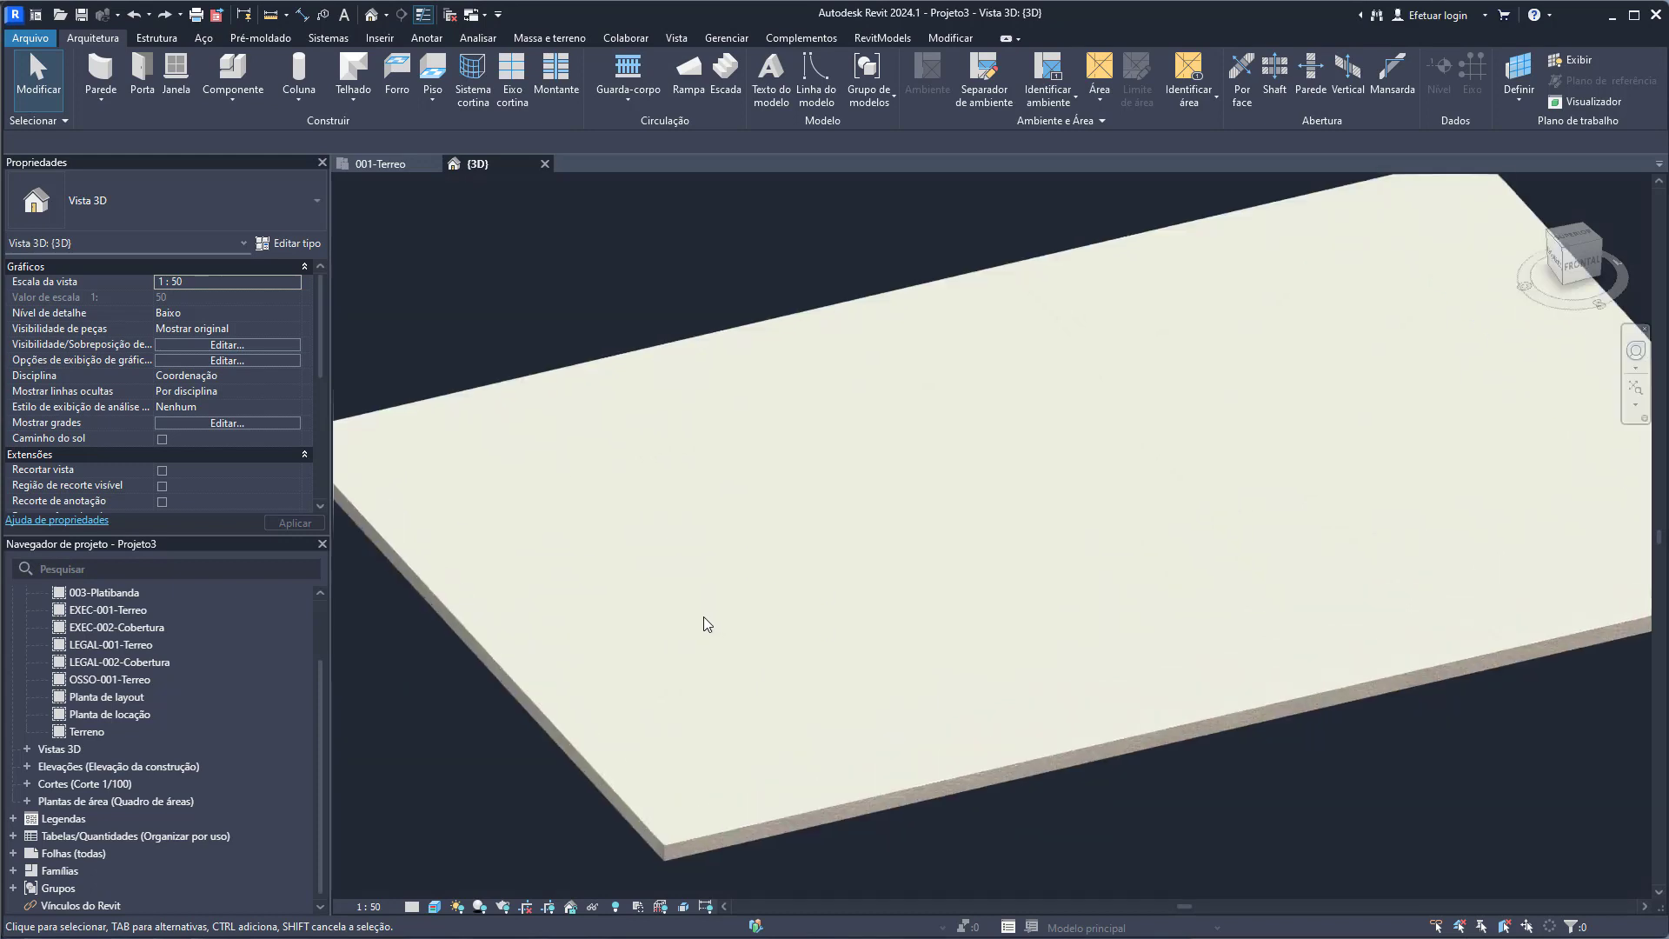
pyautogui.scroll(2, 699, 630)
pyautogui.scroll(2, 695, 633)
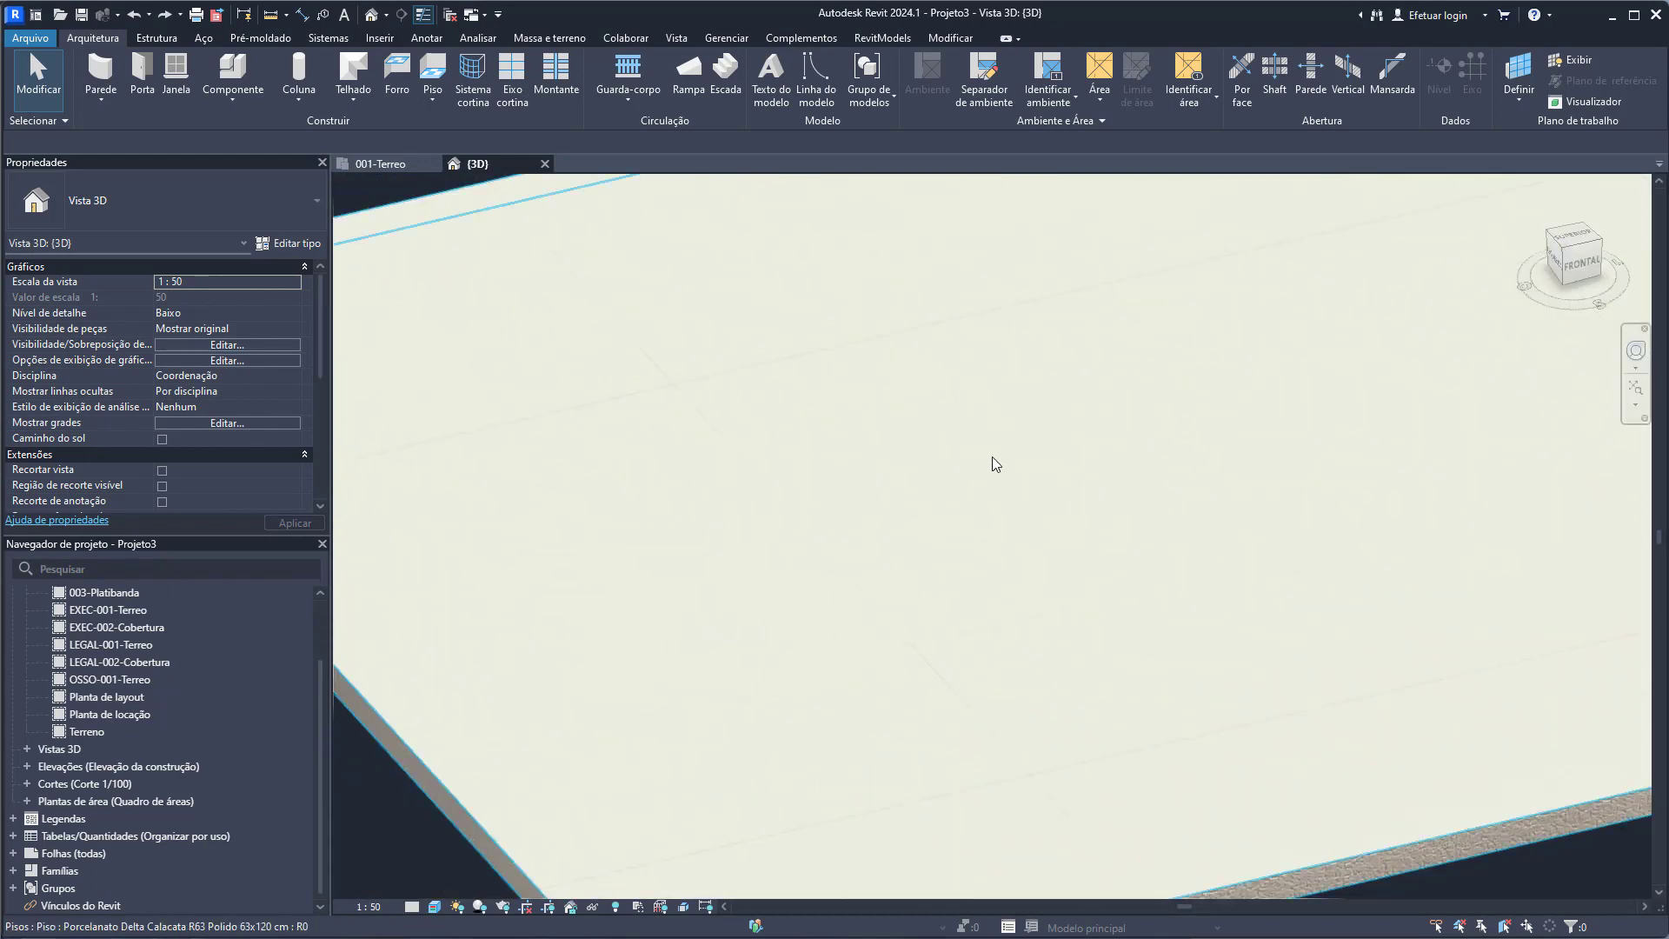
pyautogui.keyDown('shift'); pyautogui.moveTo(993, 457); pyautogui.dragTo(874, 564, button='middle'); pyautogui.keyUp('shift')
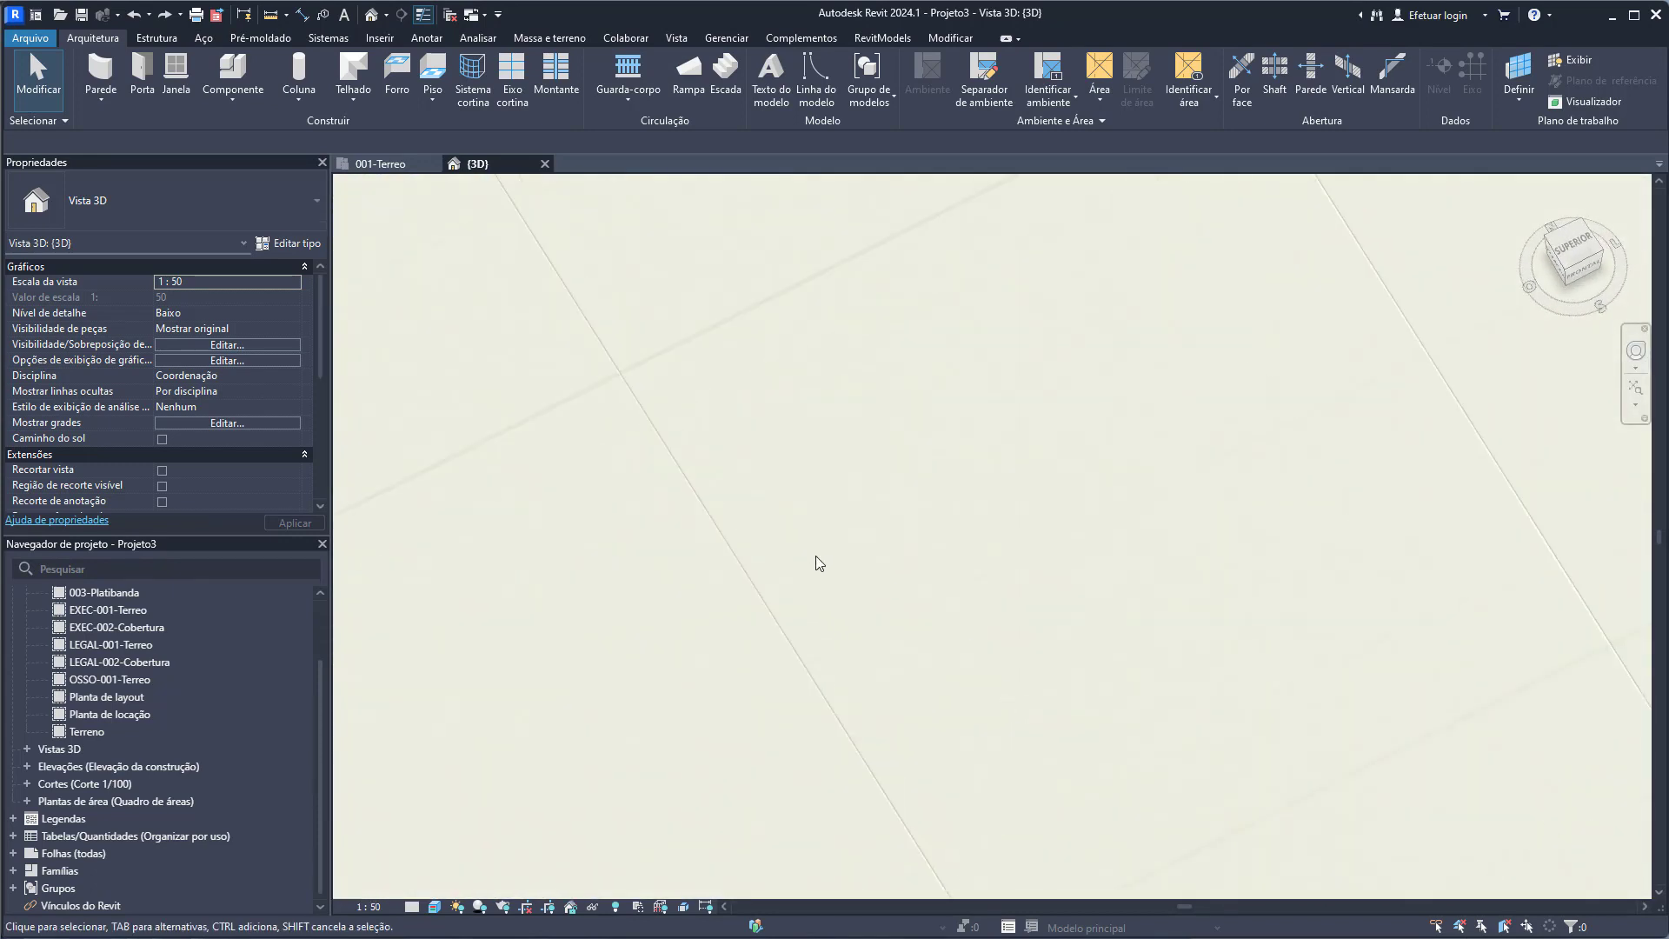
pyautogui.scroll(-2, 811, 580)
pyautogui.scroll(-3, 849, 654)
pyautogui.moveTo(849, 654)
pyautogui.keyDown('shift'); pyautogui.mouseDown(button='middle')
pyautogui.moveTo(869, 533)
pyautogui.moveTo(905, 592)
pyautogui.moveTo(943, 578)
pyautogui.moveTo(1040, 620)
pyautogui.moveTo(912, 566)
pyautogui.moveTo(901, 618)
pyautogui.mouseUp(button='middle'); pyautogui.keyUp('shift')
pyautogui.scroll(4, 1290, 619)
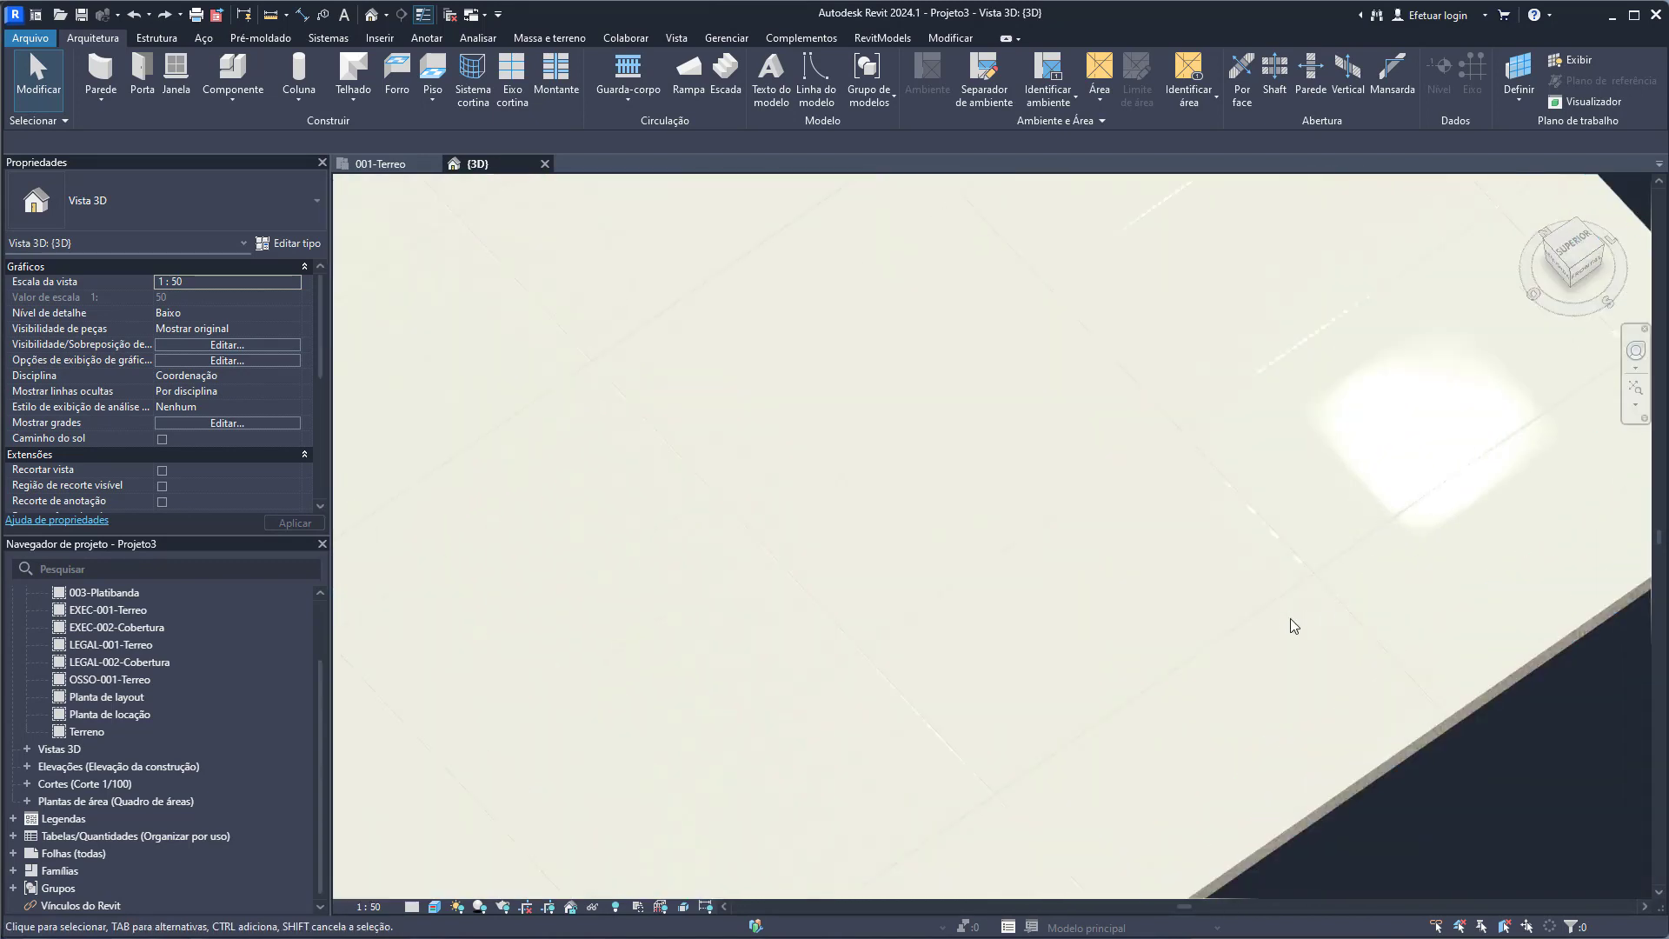
pyautogui.moveTo(1290, 618)
pyautogui.keyDown('shift'); pyautogui.mouseDown(button='middle')
pyautogui.moveTo(1290, 578)
pyautogui.moveTo(1289, 614)
pyautogui.moveTo(1203, 629)
pyautogui.moveTo(1238, 583)
pyautogui.moveTo(1210, 510)
pyautogui.moveTo(1136, 624)
pyautogui.mouseUp(button='middle'); pyautogui.keyUp('shift')
pyautogui.scroll(-5, 1211, 511)
pyautogui.scroll(-3, 1144, 533)
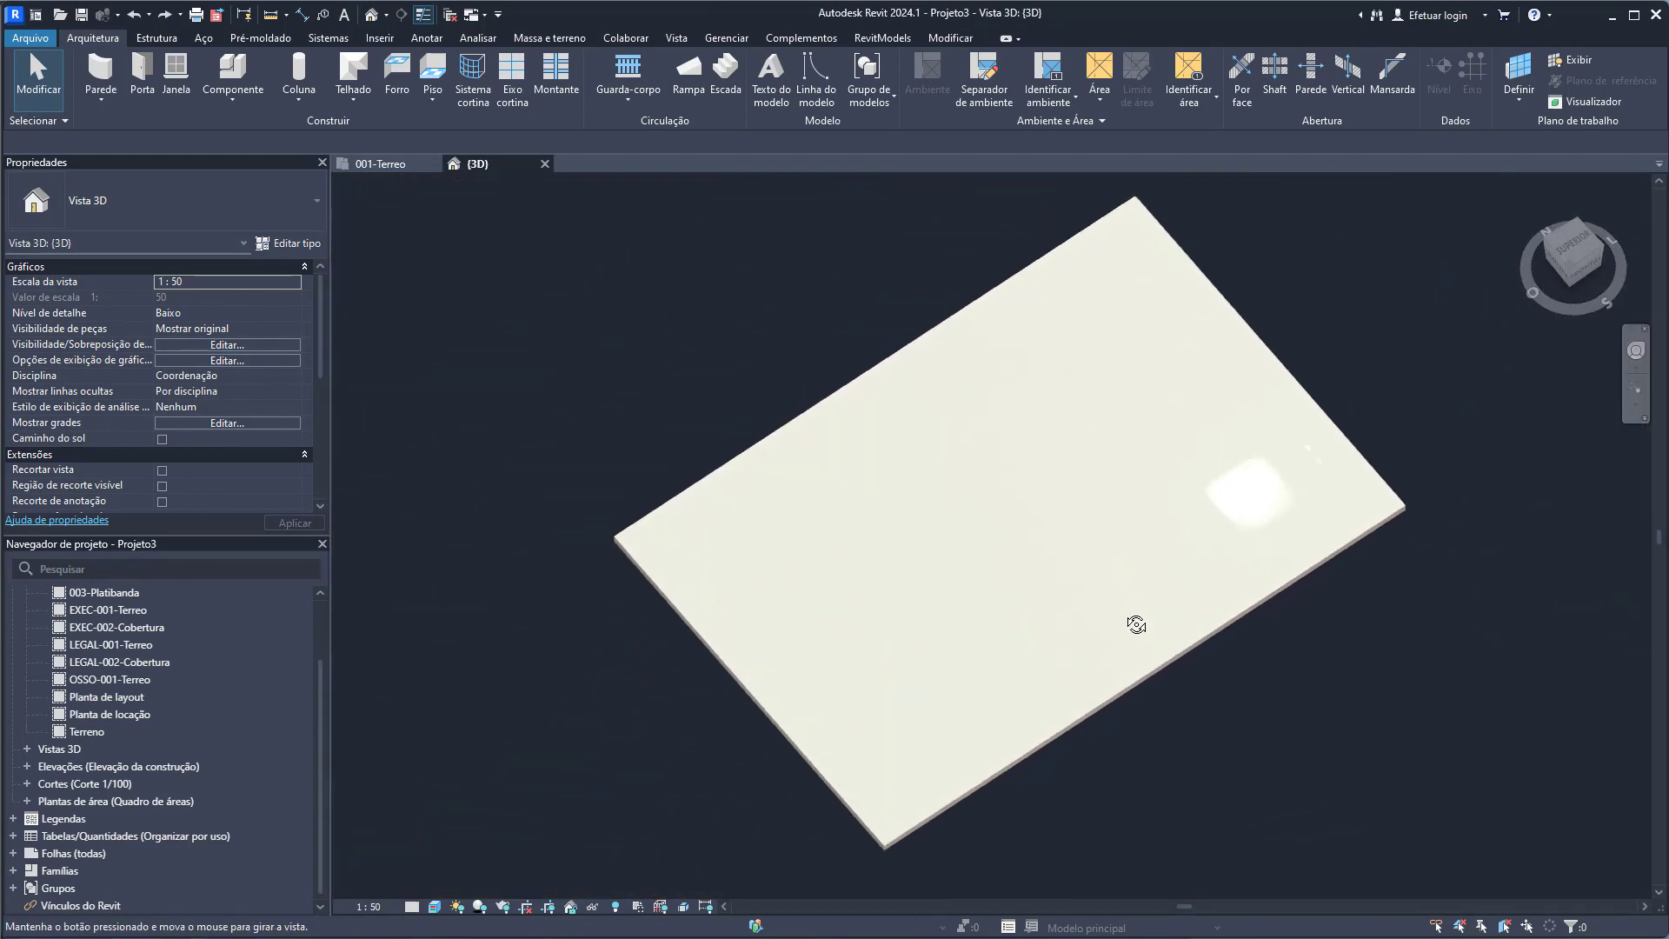
pyautogui.scroll(2, 1114, 556)
pyautogui.scroll(3, 1114, 556)
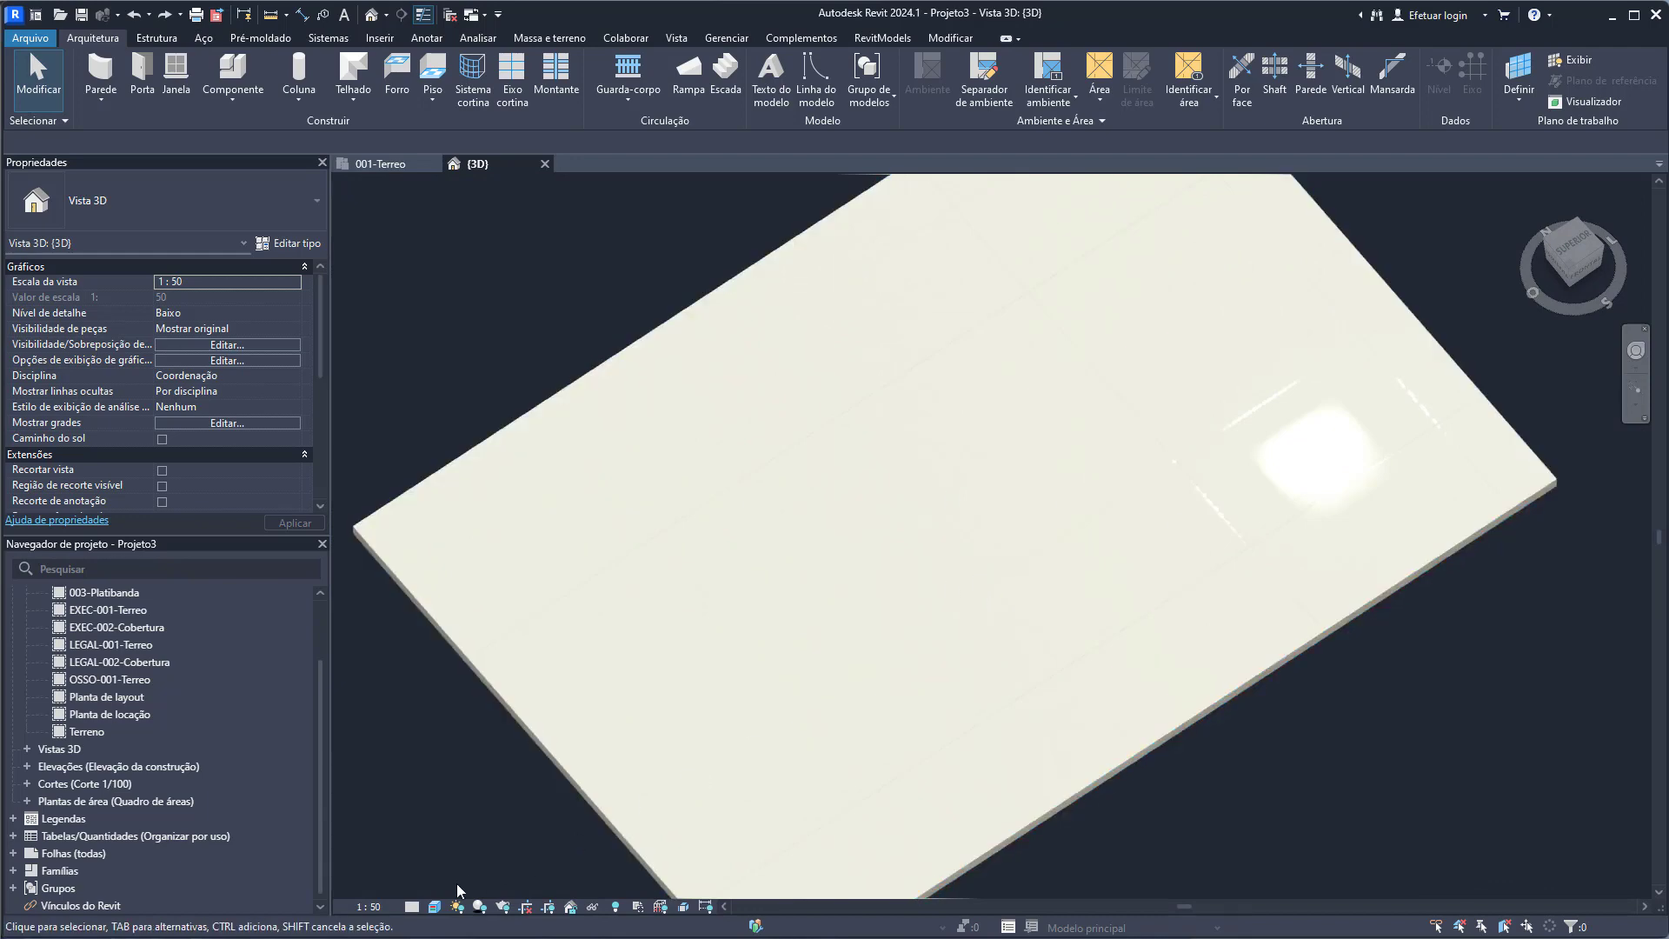
pyautogui.click(439, 909)
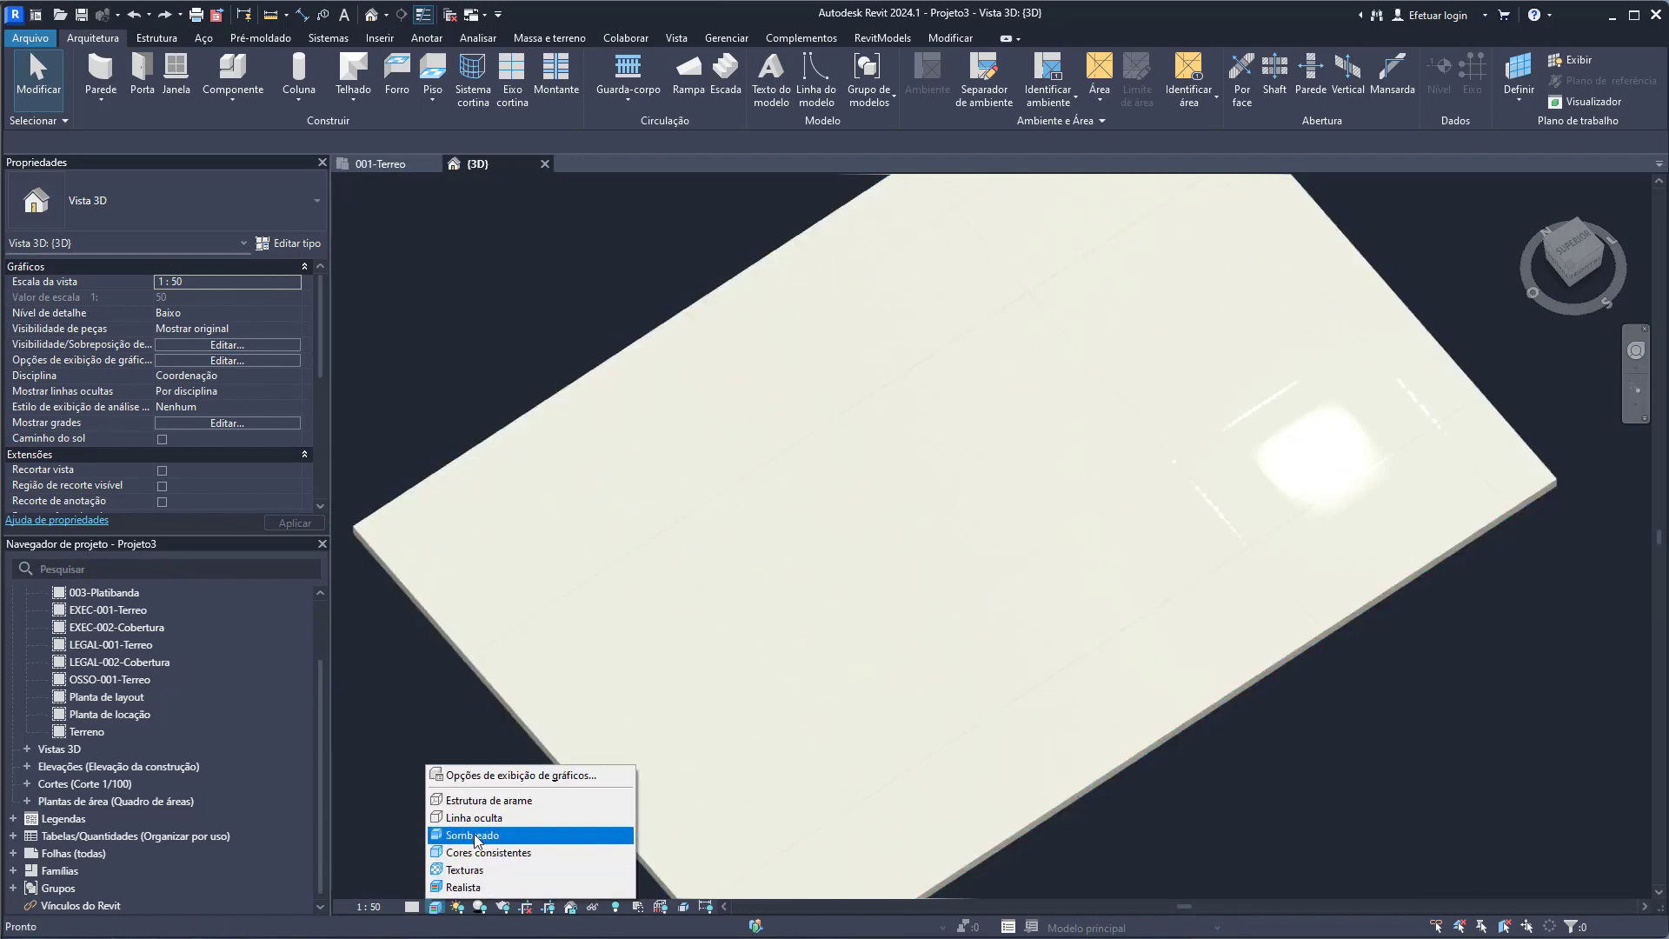
pyautogui.click(521, 839)
pyautogui.scroll(-3, 887, 772)
pyautogui.keyDown('shift'); pyautogui.moveTo(886, 772); pyautogui.dragTo(869, 540, button='middle'); pyautogui.keyUp('shift')
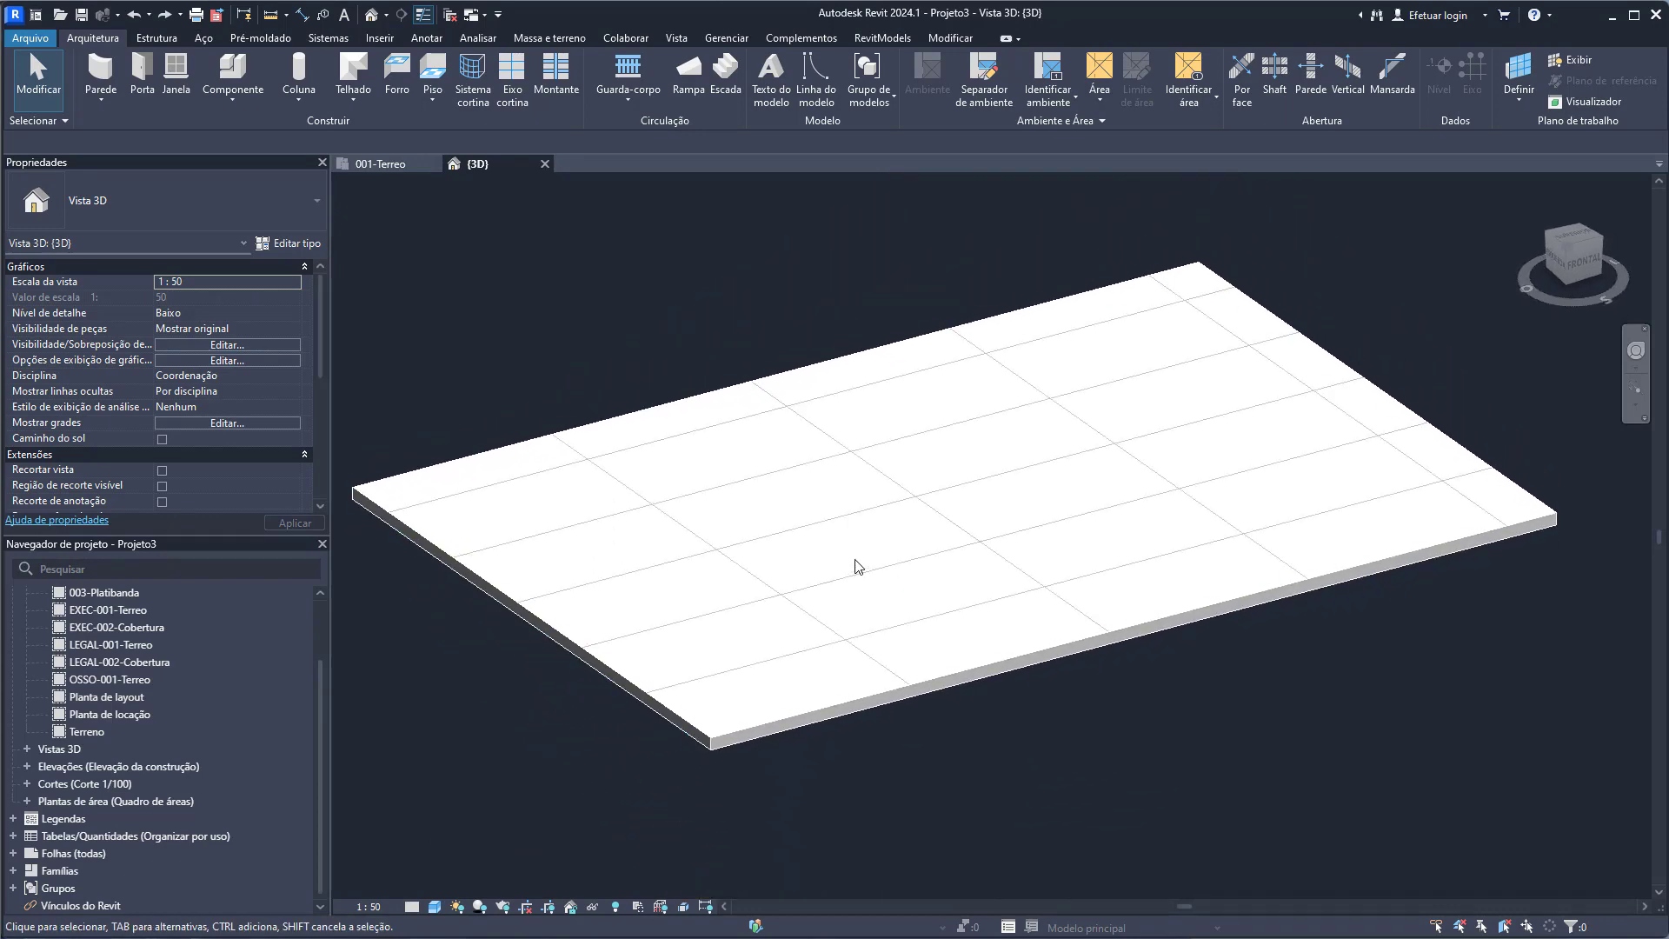
pyautogui.keyDown('shift'); pyautogui.moveTo(714, 611); pyautogui.dragTo(771, 570, button='middle'); pyautogui.keyUp('shift')
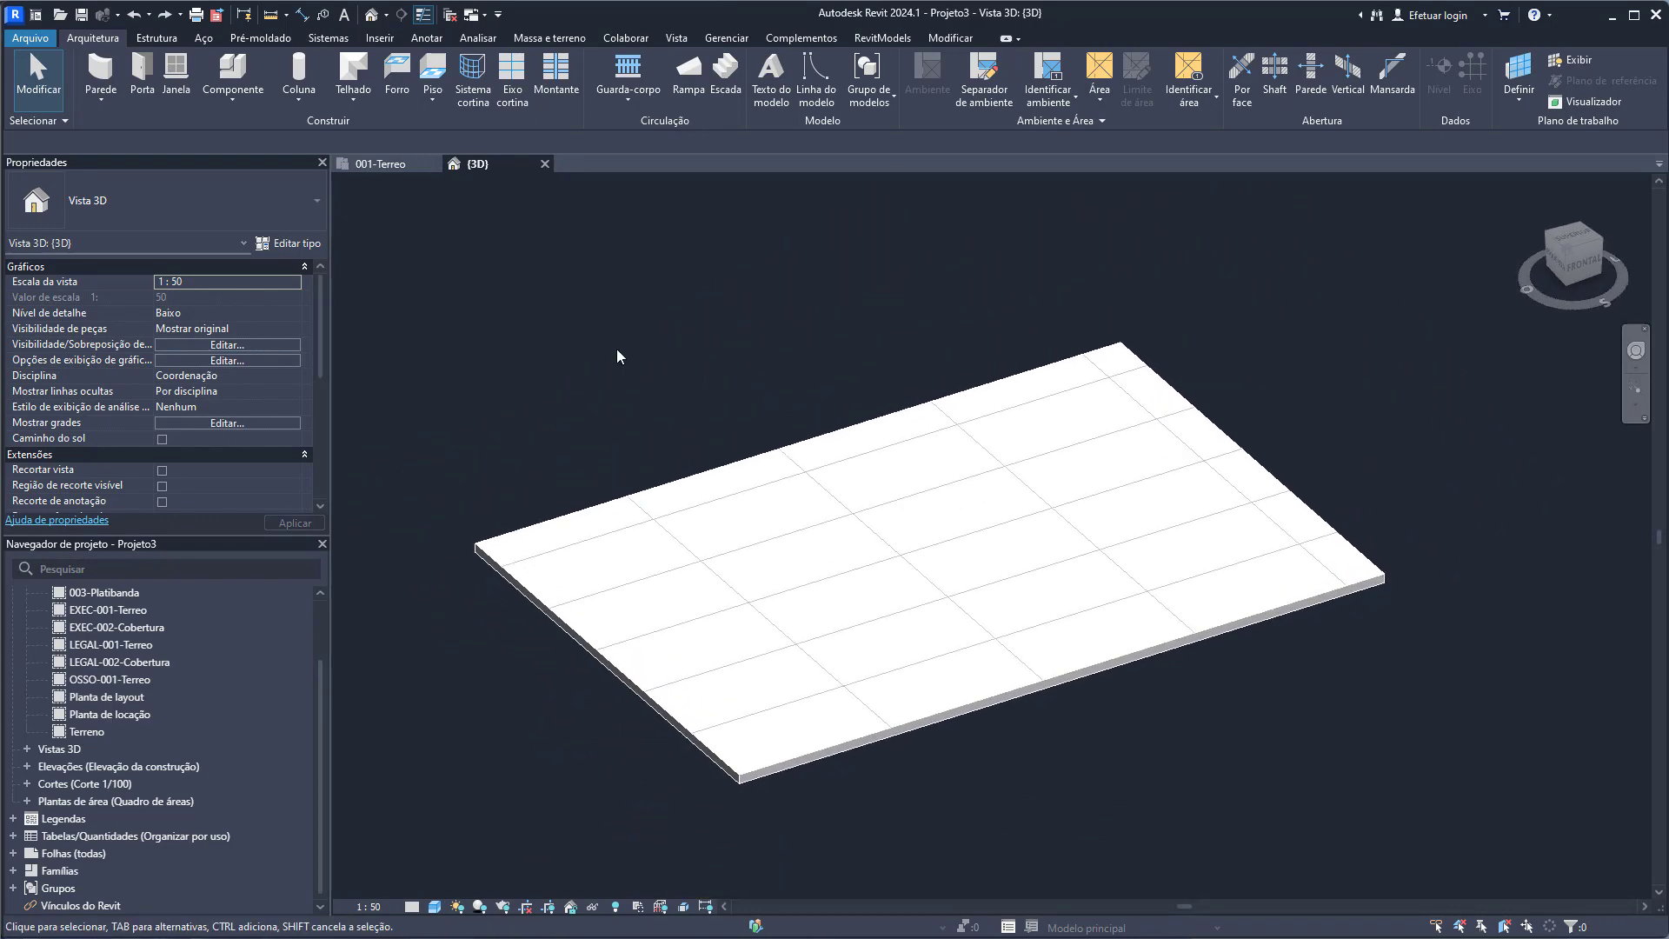
# - Open the Material Browser with MA and keep Porcelanato 63x120 as the surface pattern, cancelling a new pattern
pyautogui.press('m')
pyautogui.press('a')
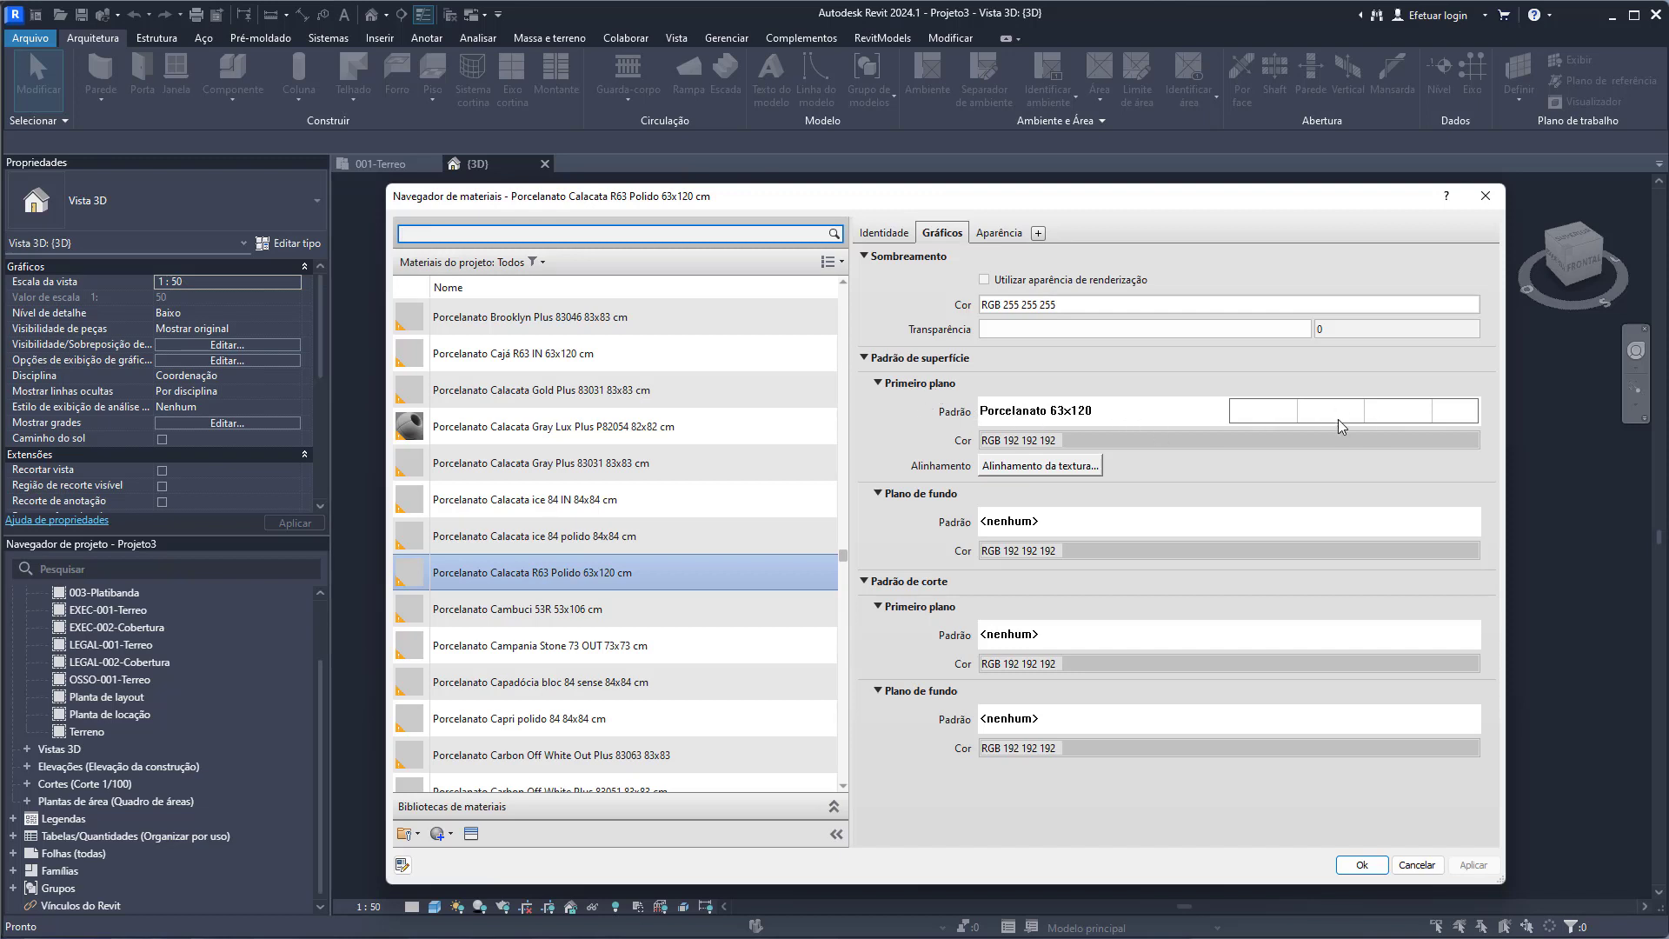
pyautogui.click(1037, 412)
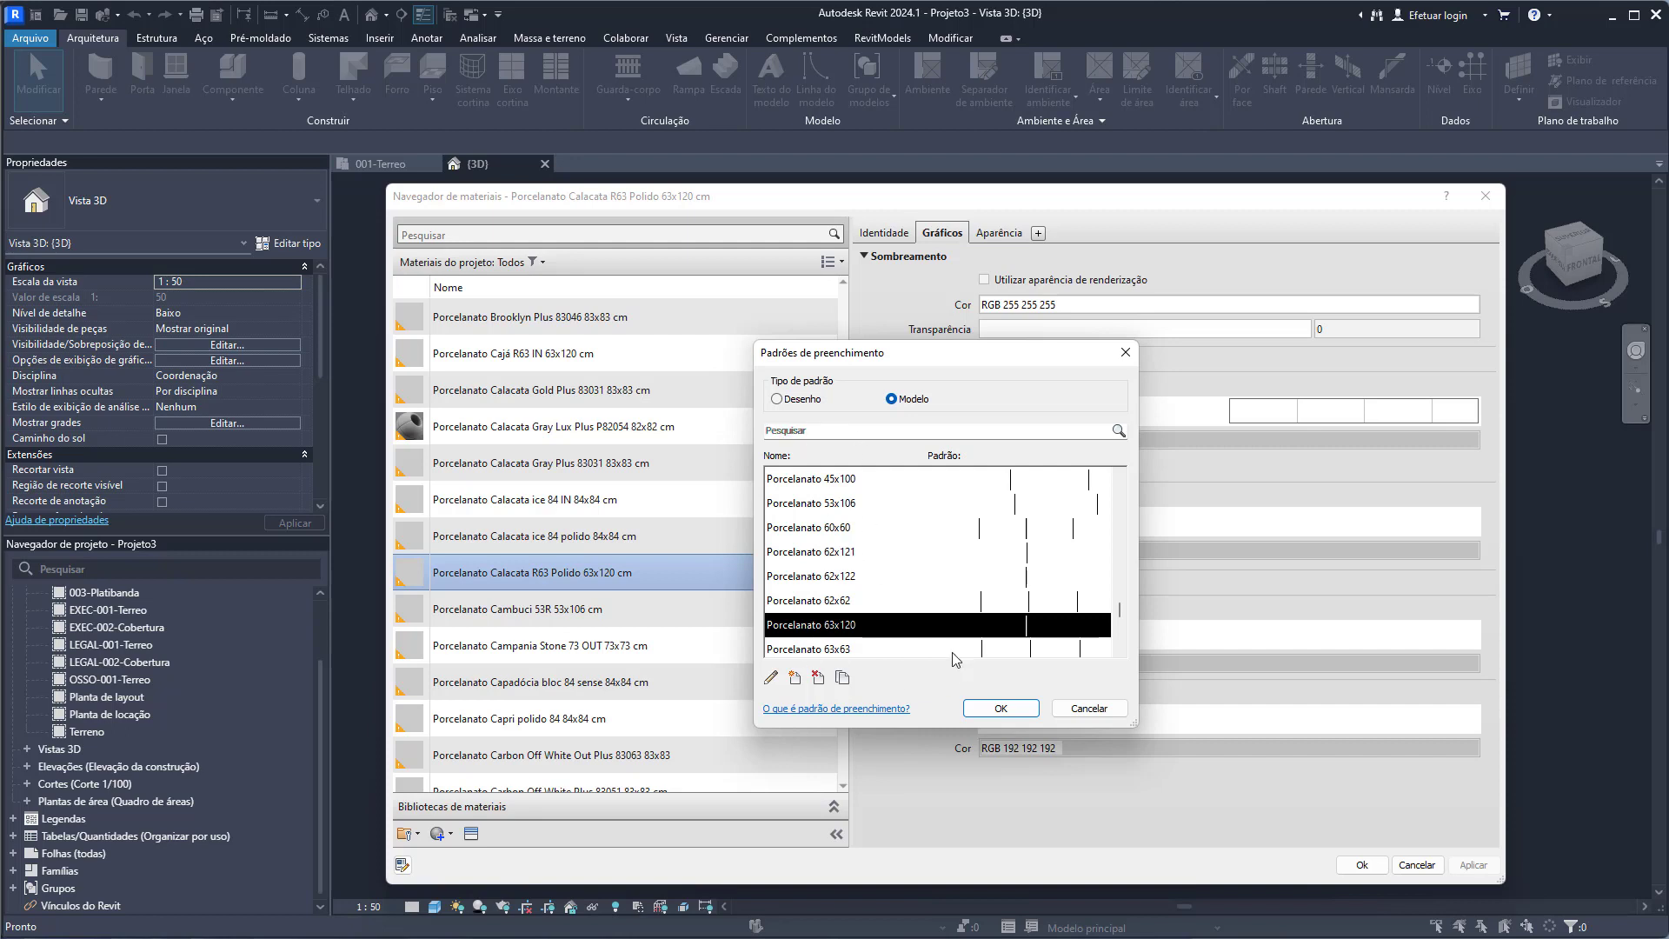
pyautogui.click(794, 678)
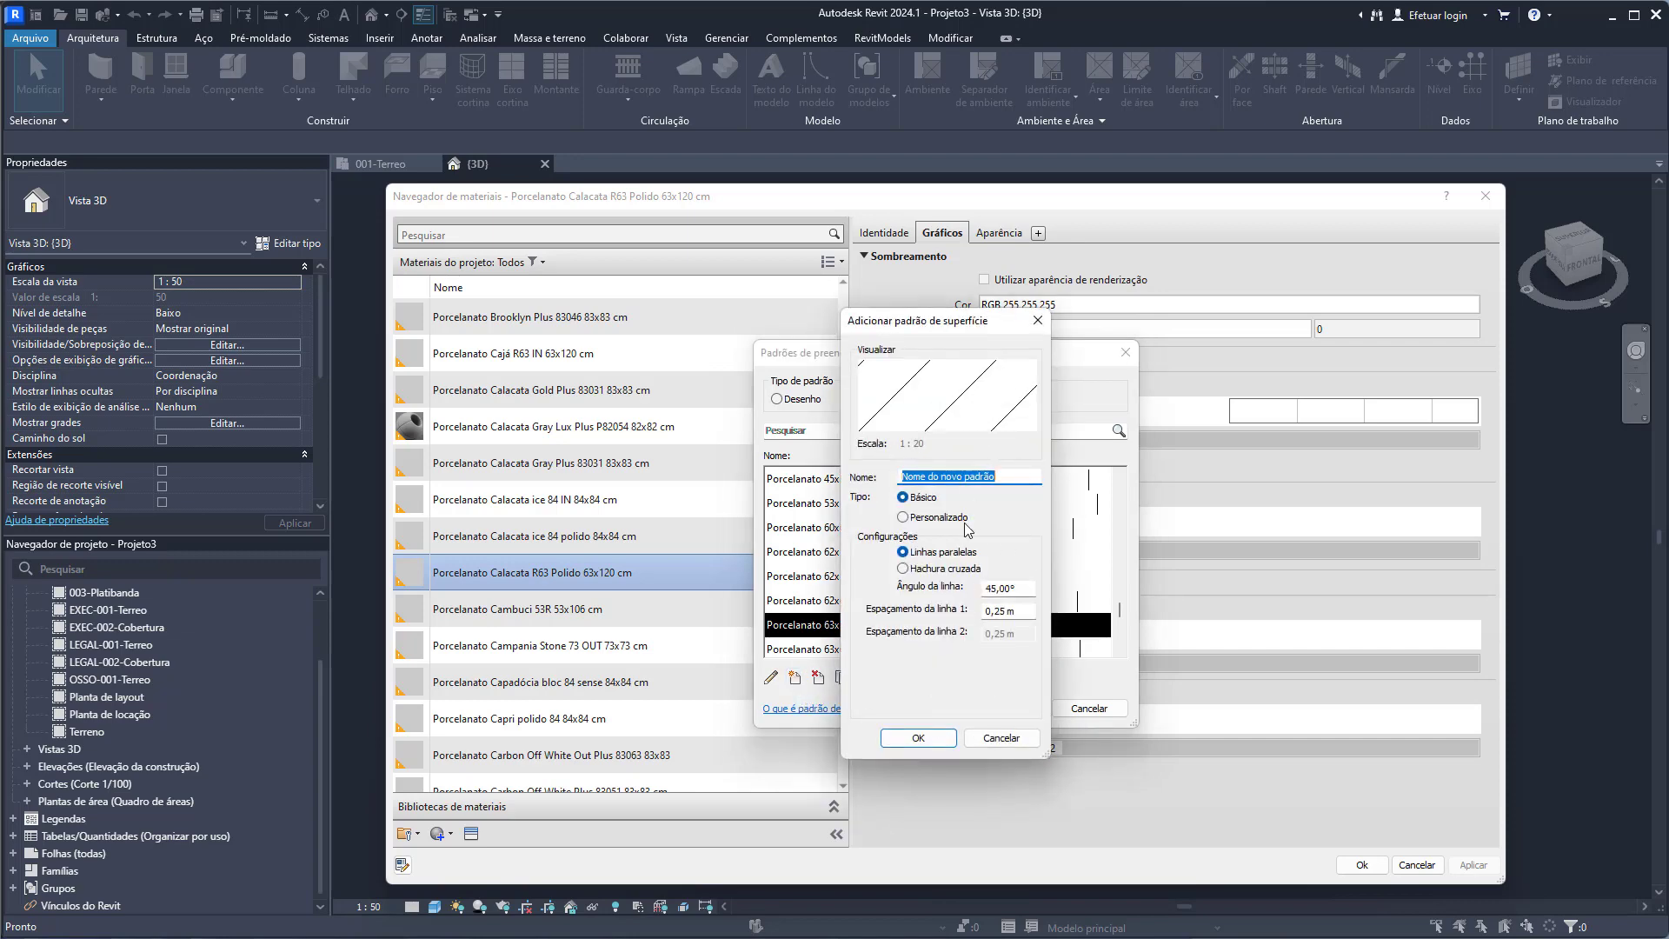
pyautogui.click(1007, 744)
pyautogui.click(1086, 707)
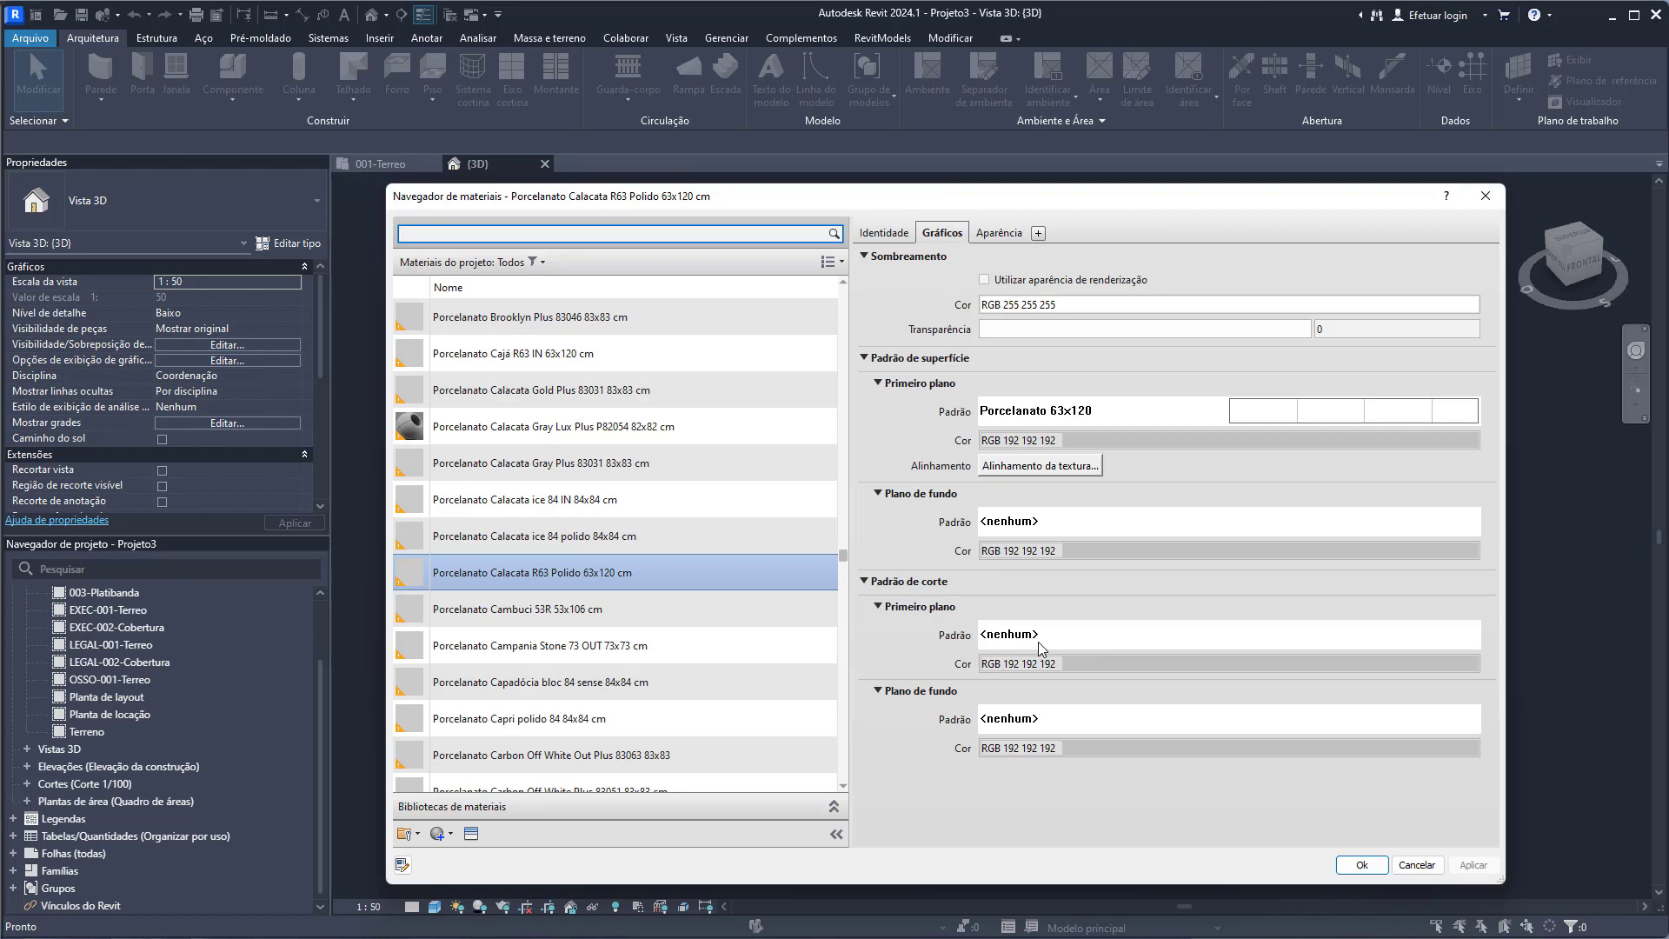
# - Review the Calacata material's appearance asset name and description, leaving them unchanged
pyautogui.click(999, 233)
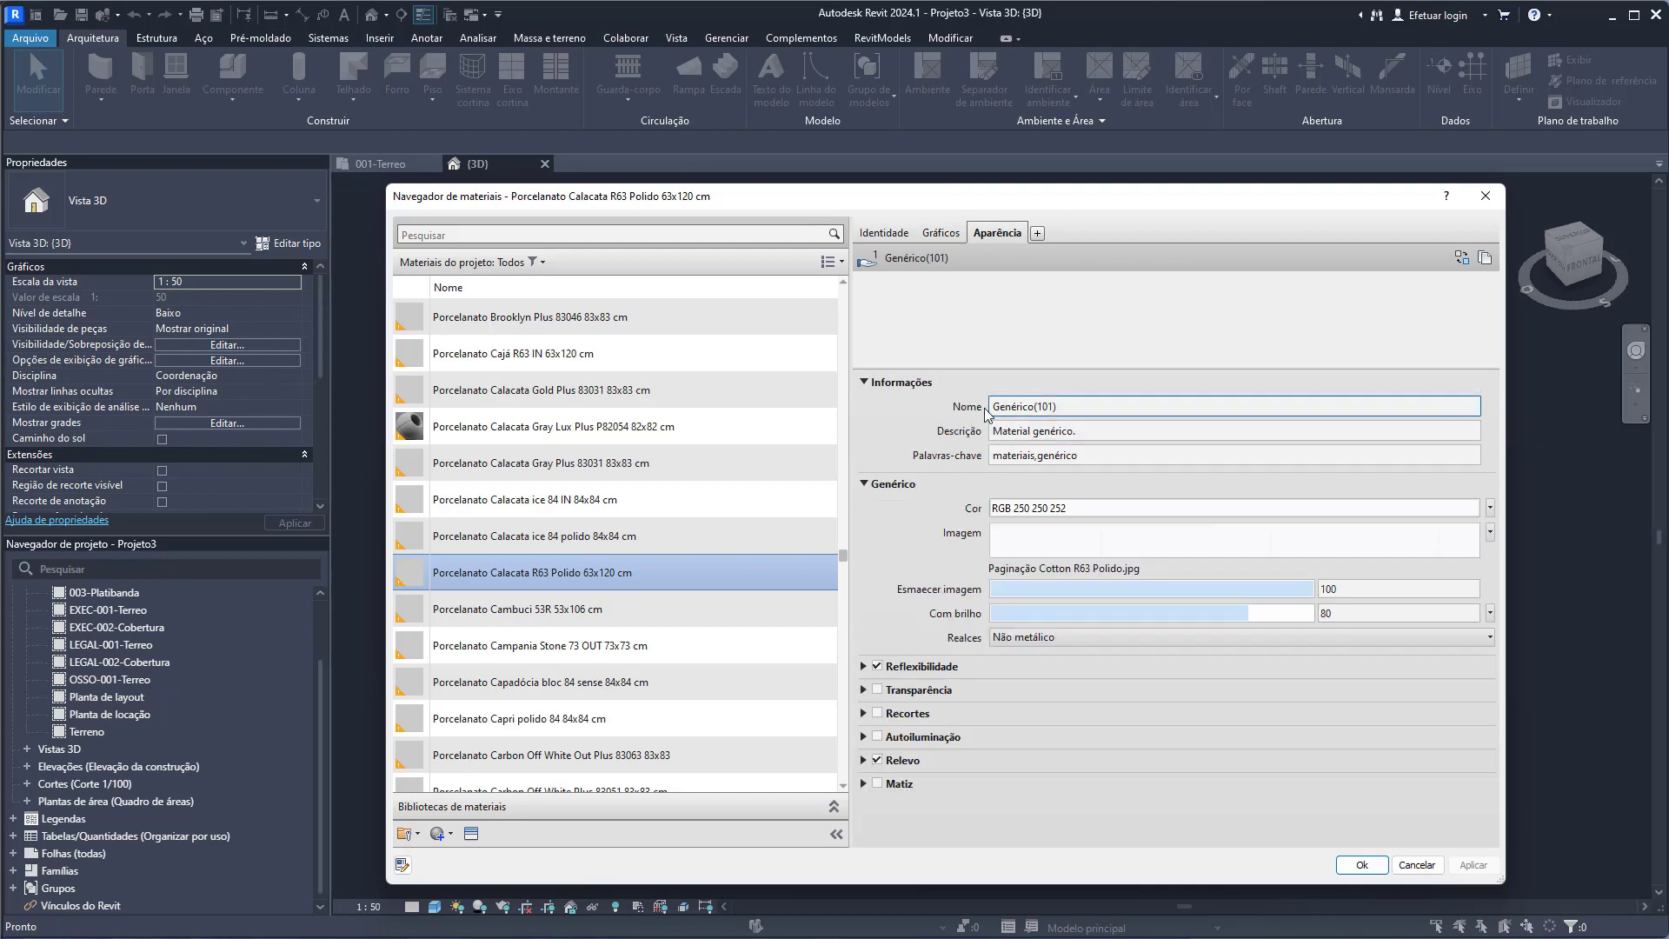
pyautogui.click(1056, 406)
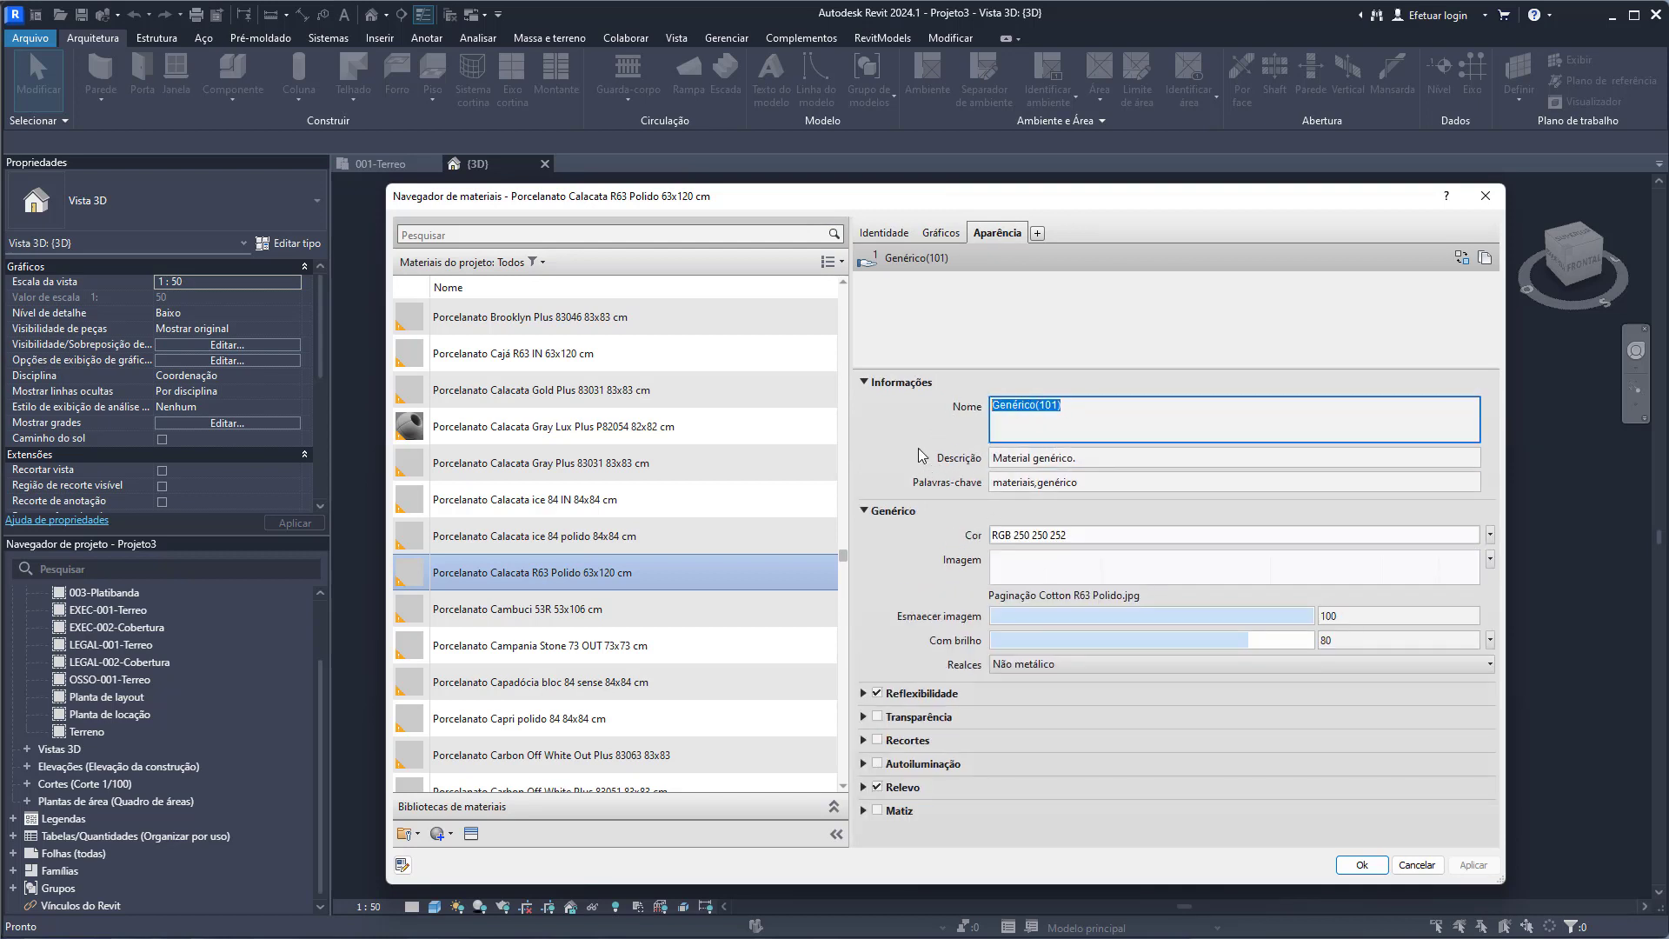
pyautogui.click(1088, 458)
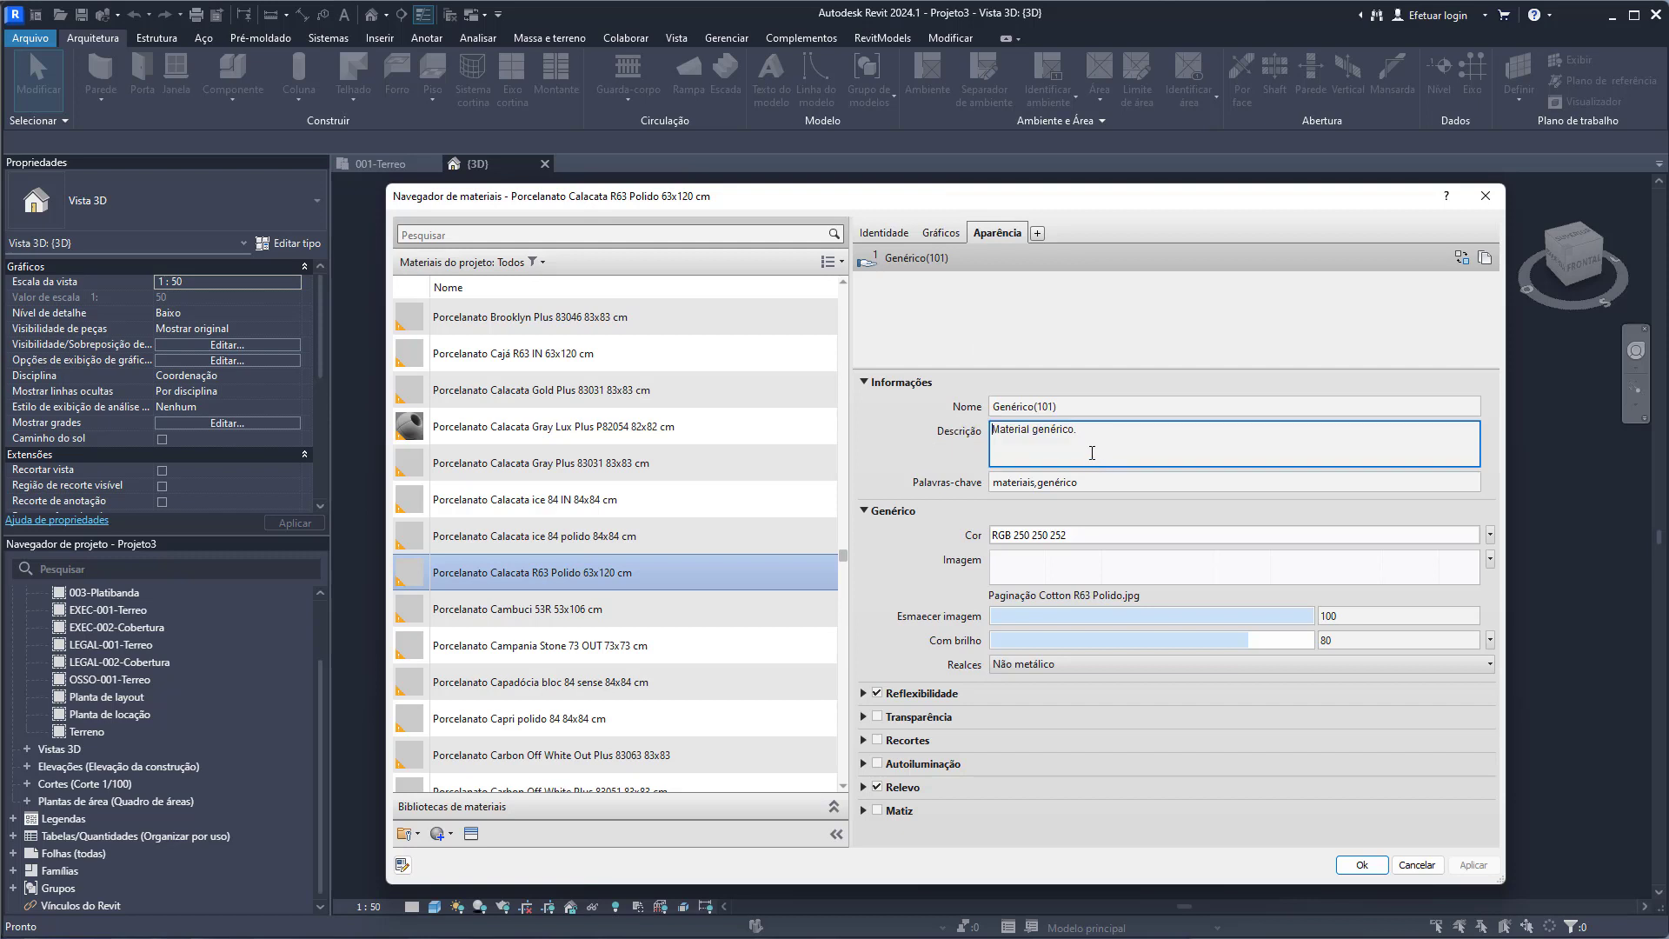
pyautogui.click(897, 451)
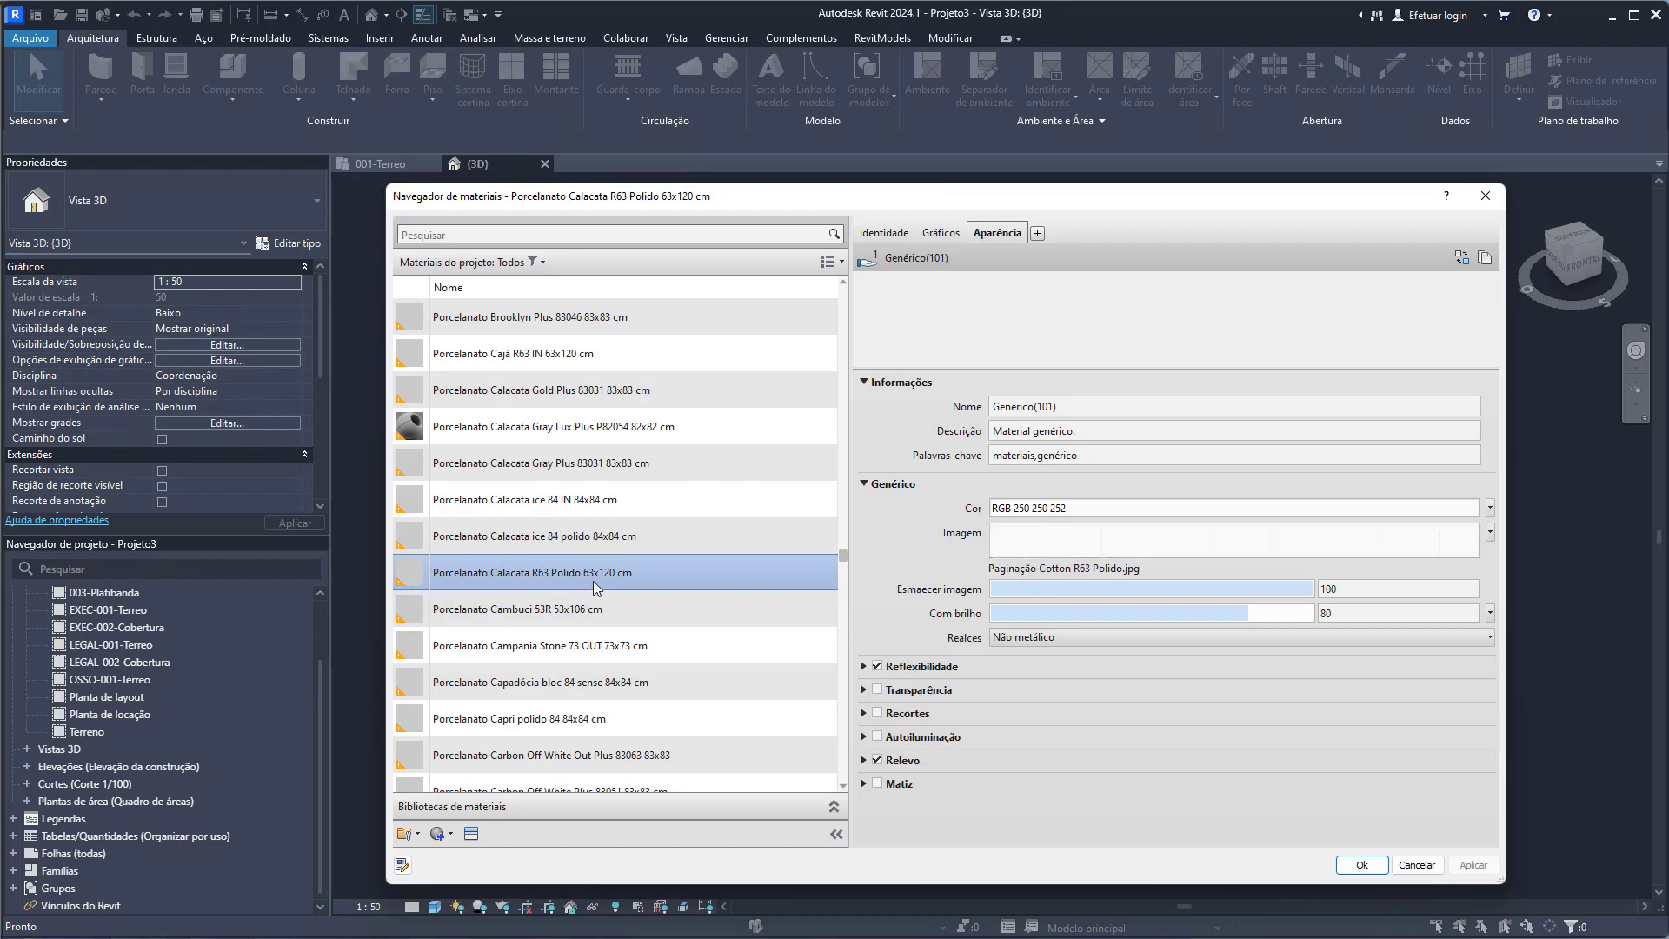
# - Replace the appearance image with Paginação Calacata R63 Polido.jpg from 63 x 120 cm > Calacata R63 Polido
pyautogui.click(1084, 569)
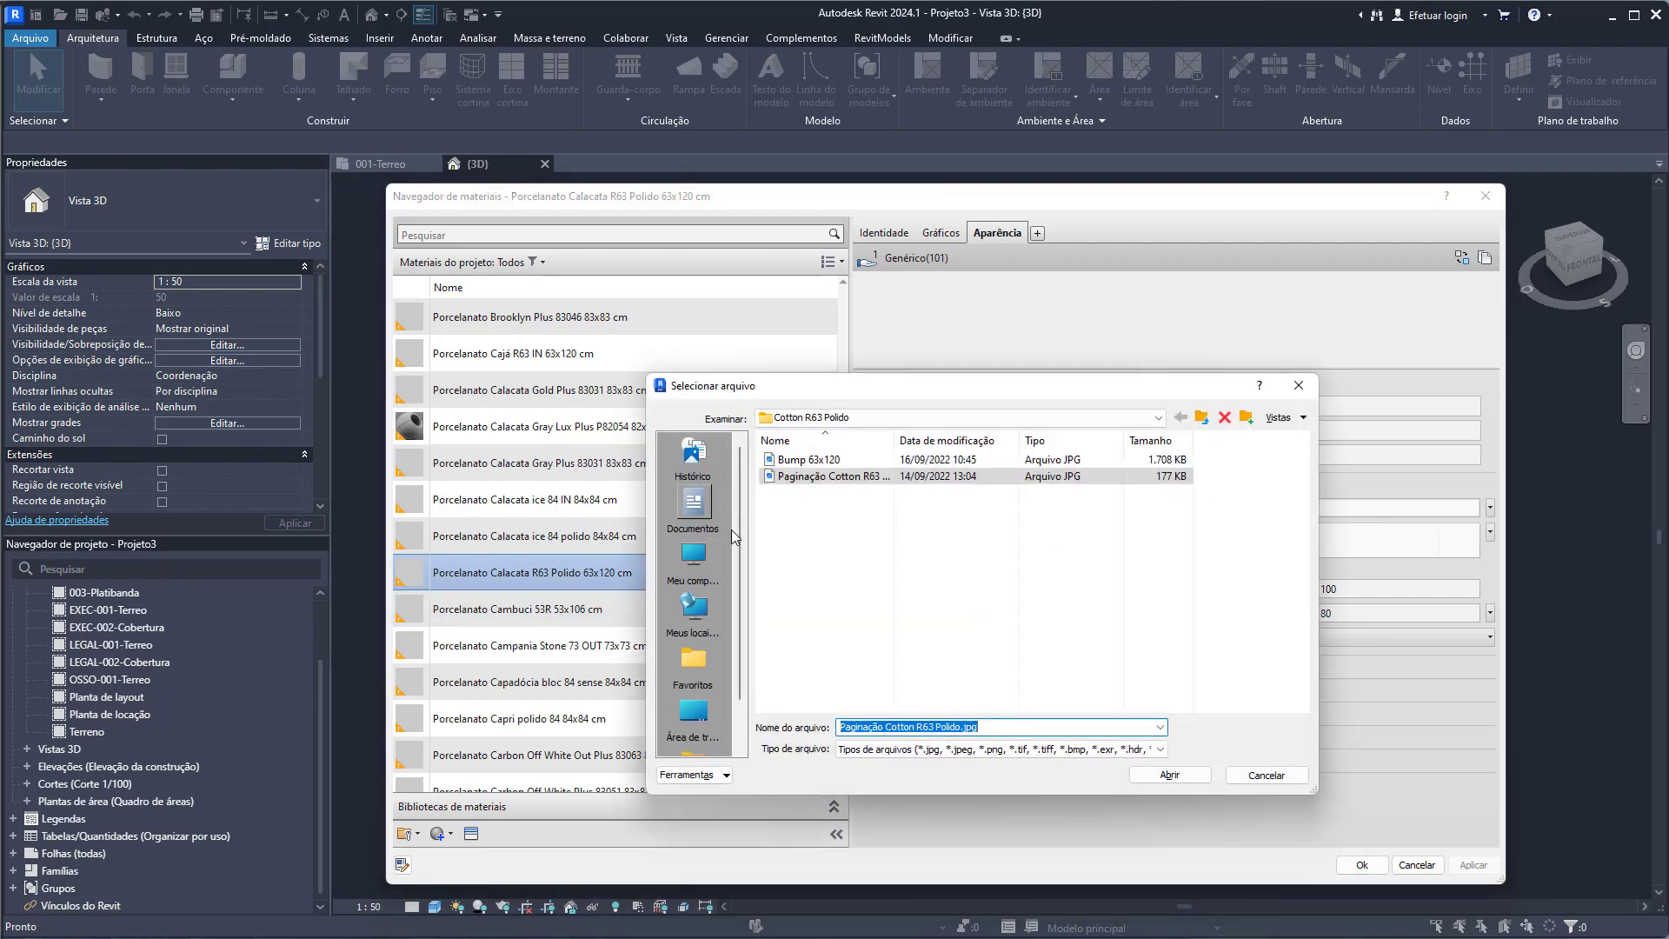
pyautogui.click(1202, 419)
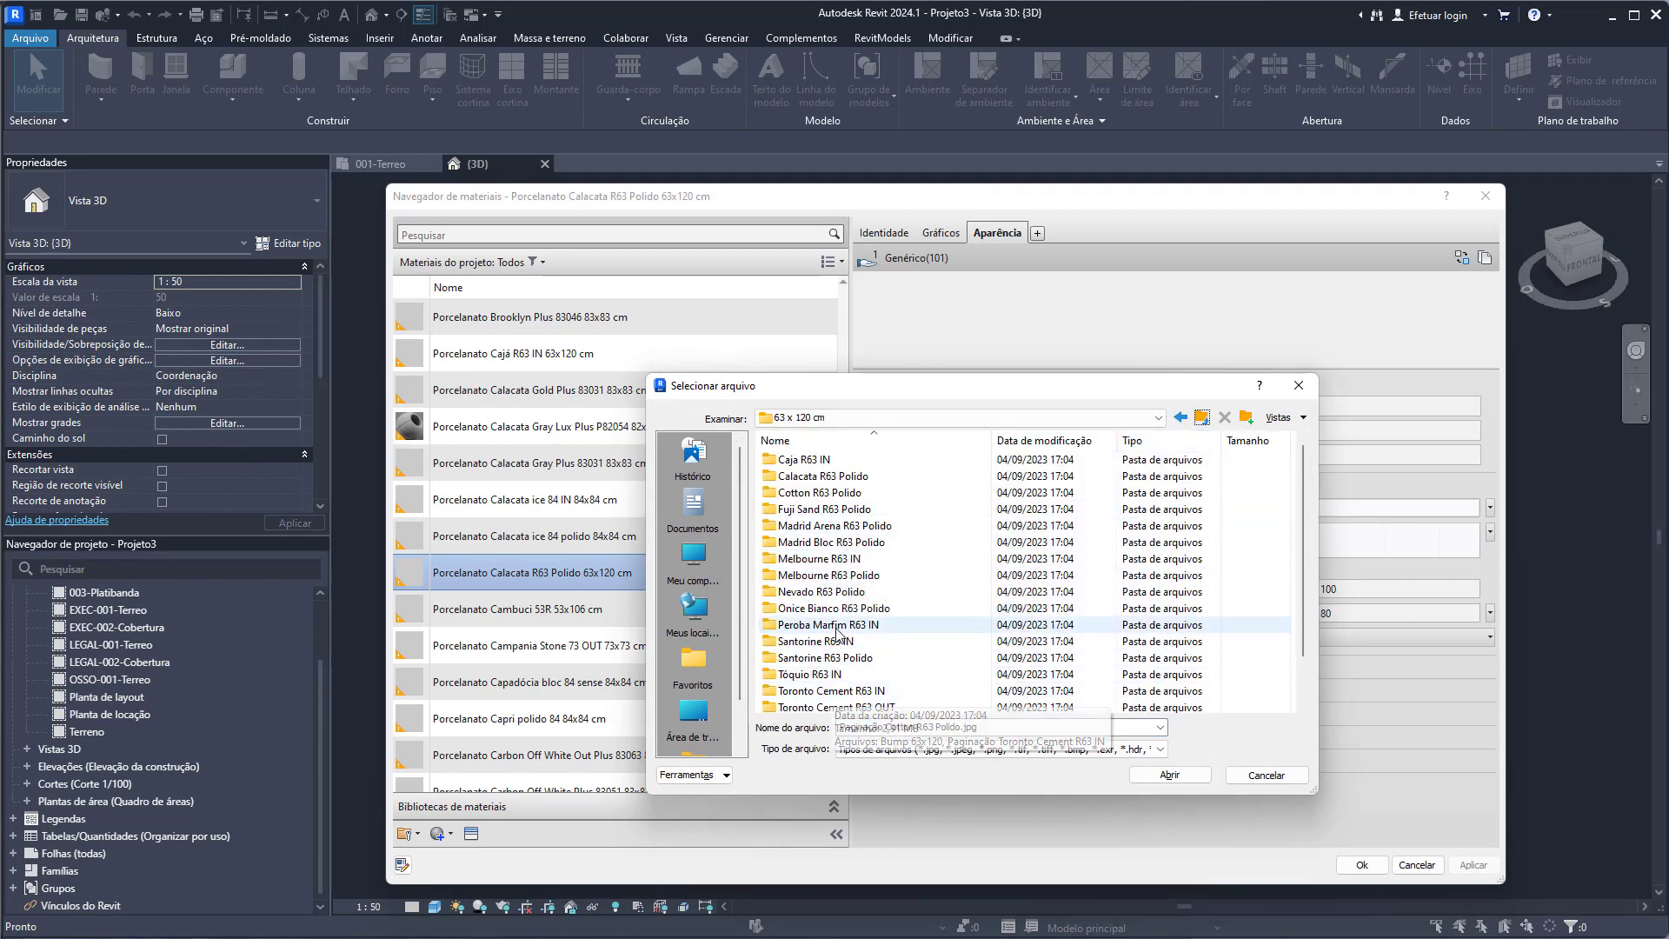
pyautogui.press('Down')
pyautogui.press('Down')
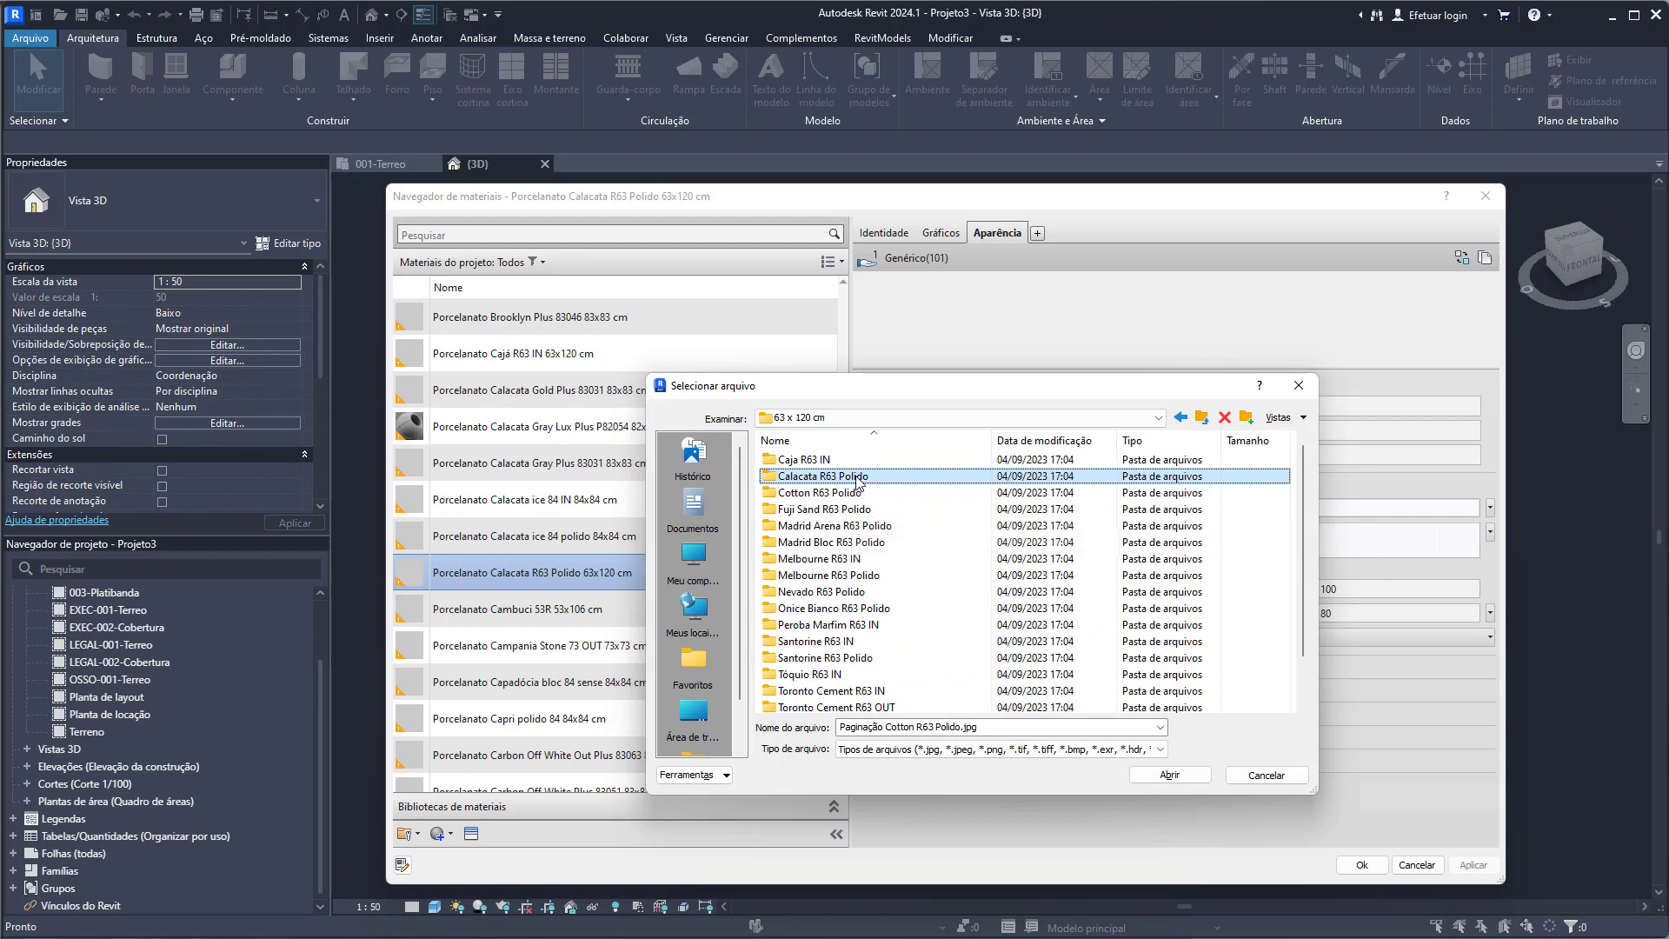
pyautogui.doubleClick(856, 476)
pyautogui.click(830, 476)
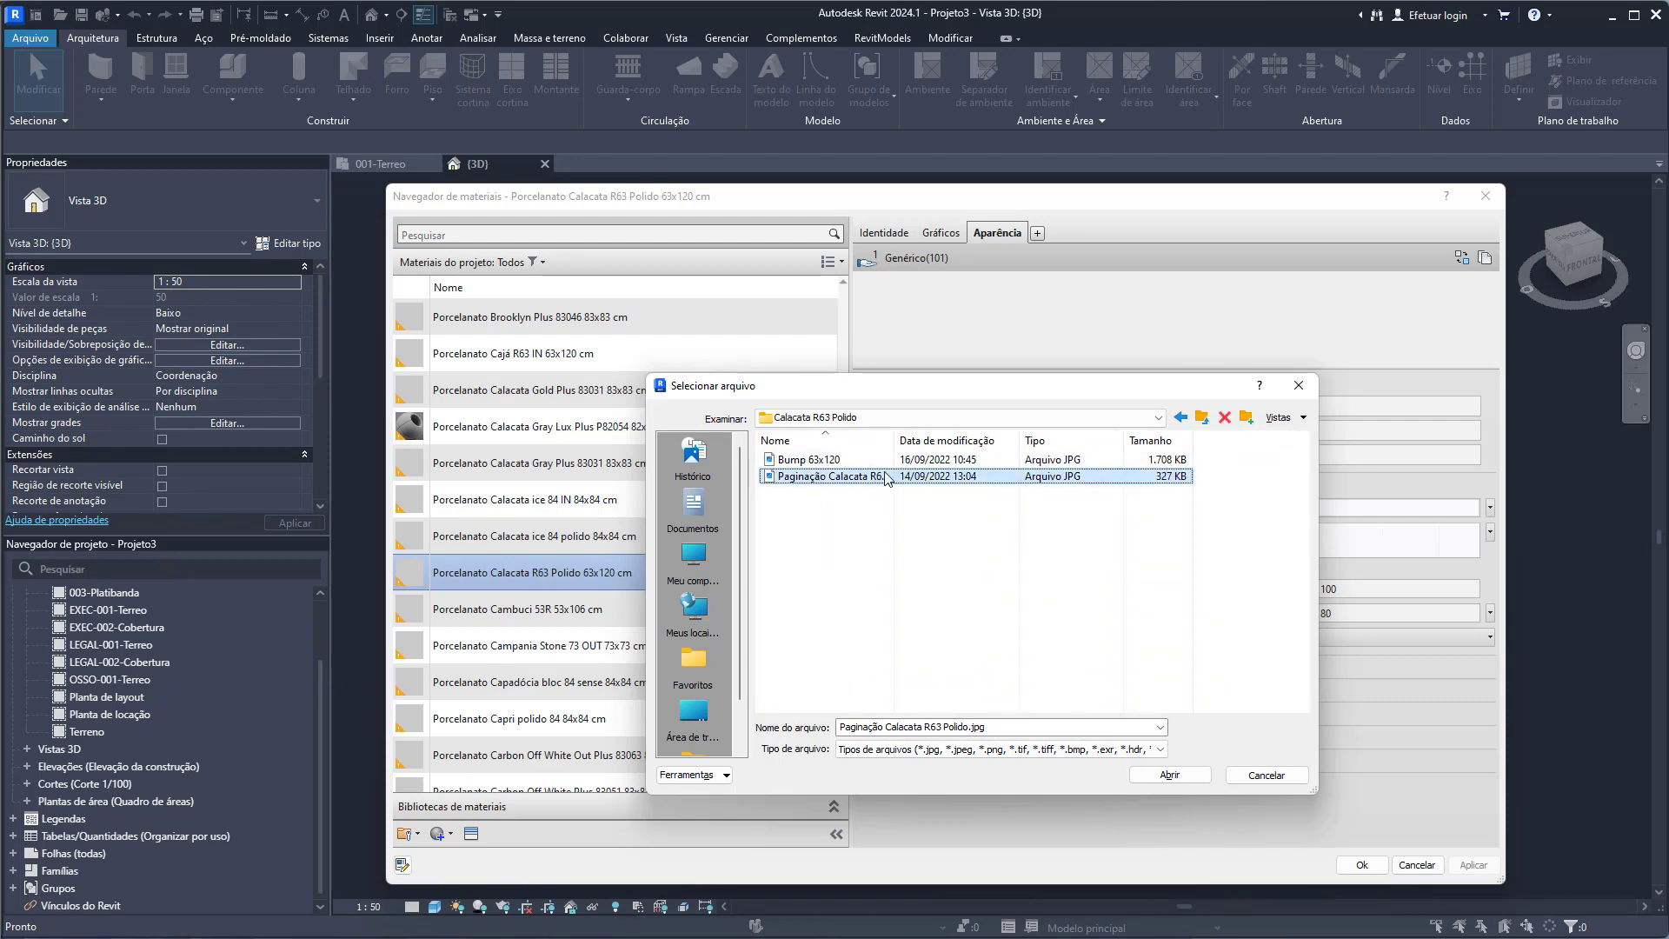
pyautogui.moveTo(894, 440); pyautogui.dragTo(988, 441)
pyautogui.doubleClick(922, 476)
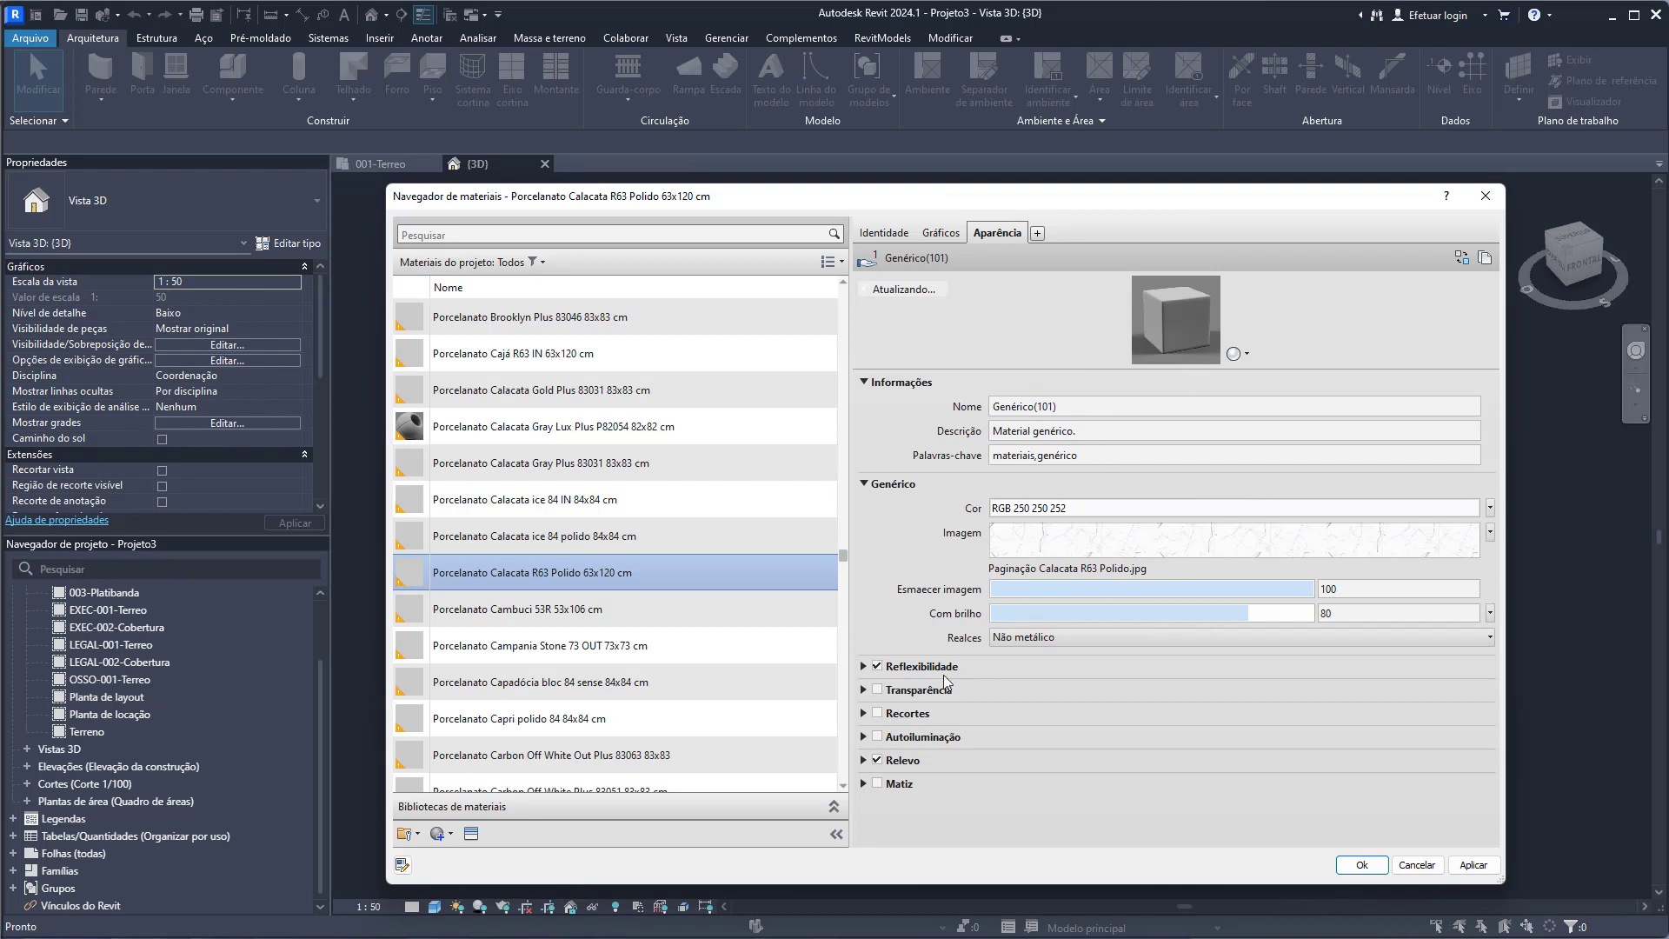
# - Keep oblique reflectivity 50, glossiness 80 and Bump 63x120.jpg relief, then accept the material changes
pyautogui.click(864, 666)
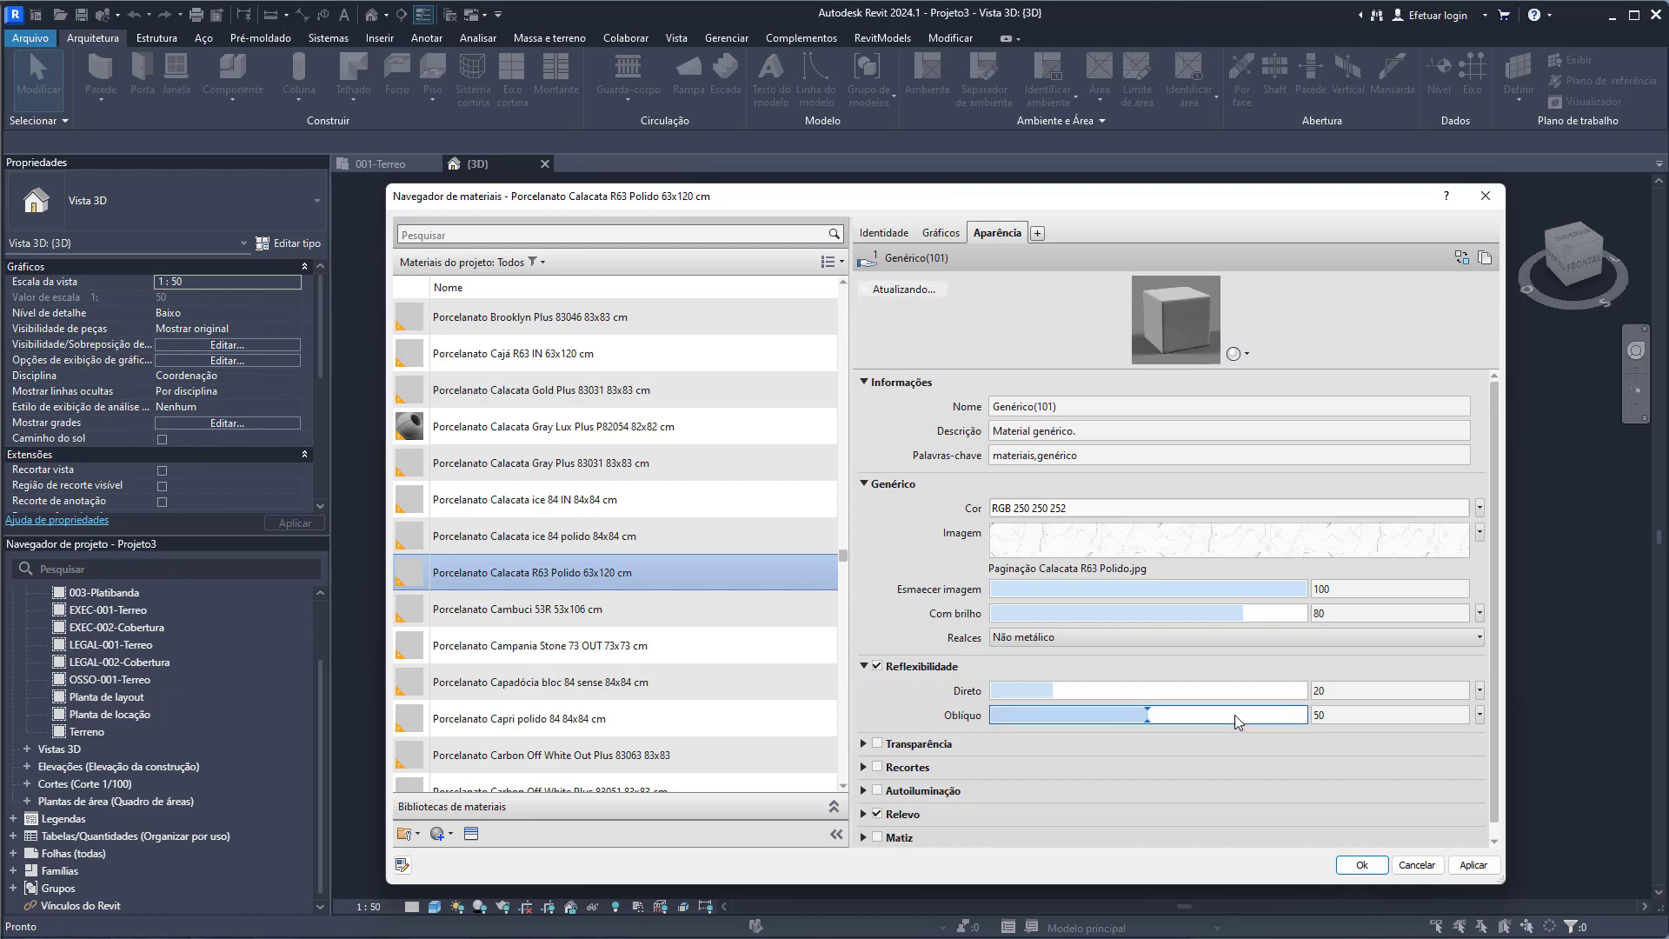
pyautogui.click(1319, 715)
pyautogui.press('Return')
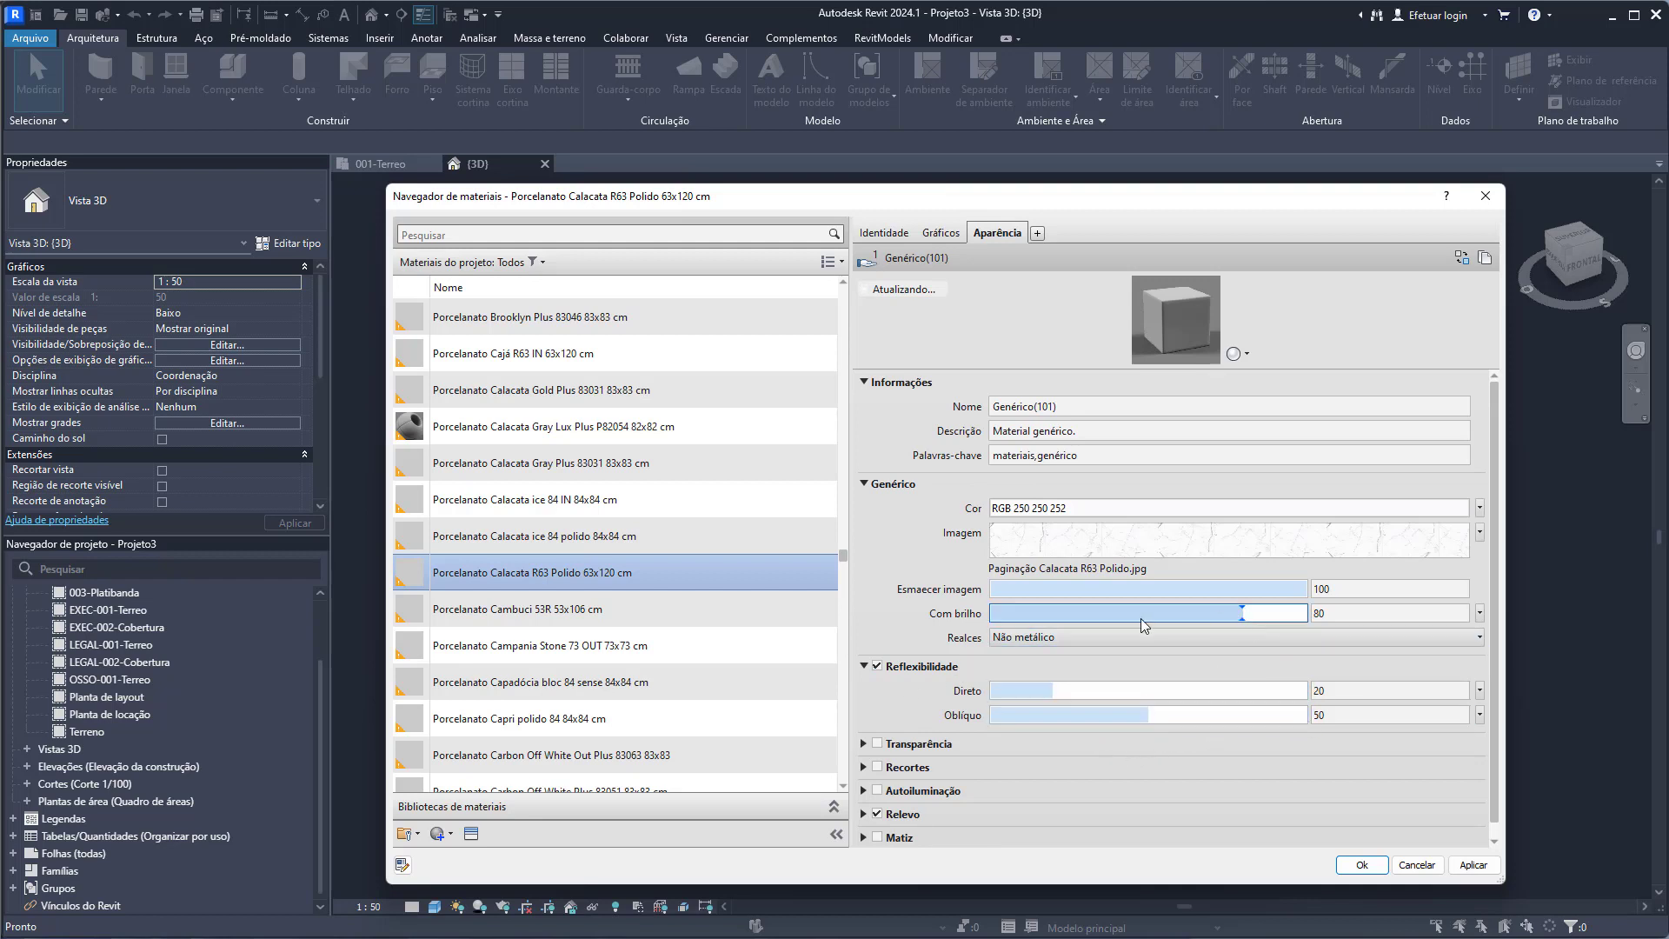
pyautogui.click(1322, 613)
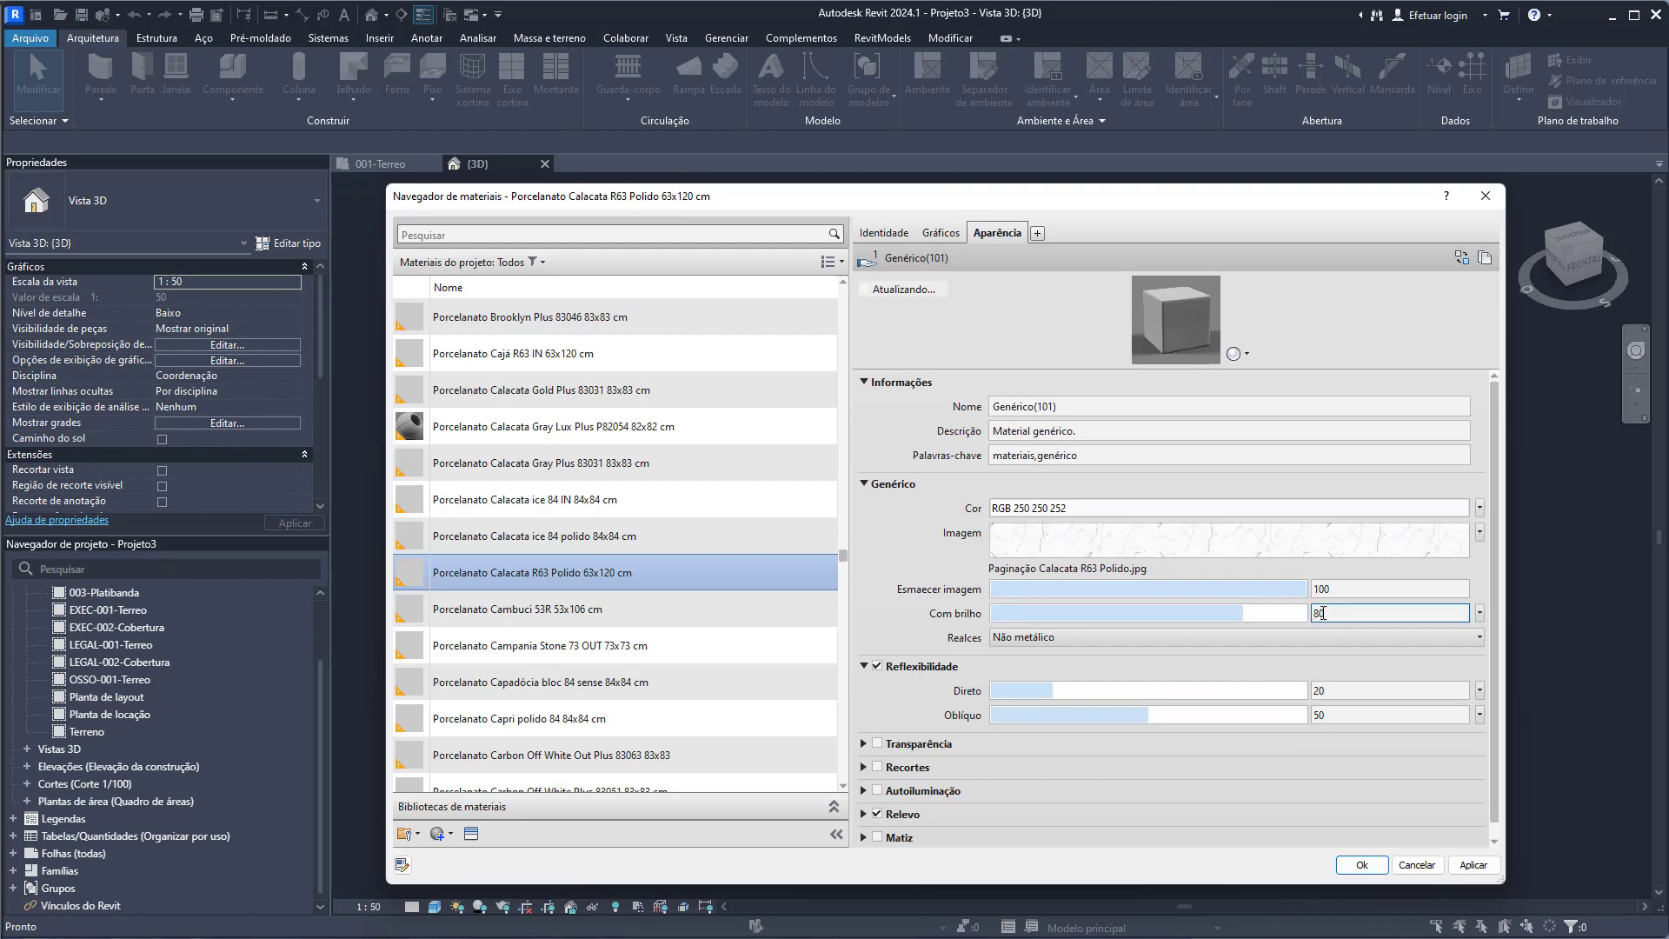
pyautogui.press('Return')
pyautogui.scroll(-1, 878, 706)
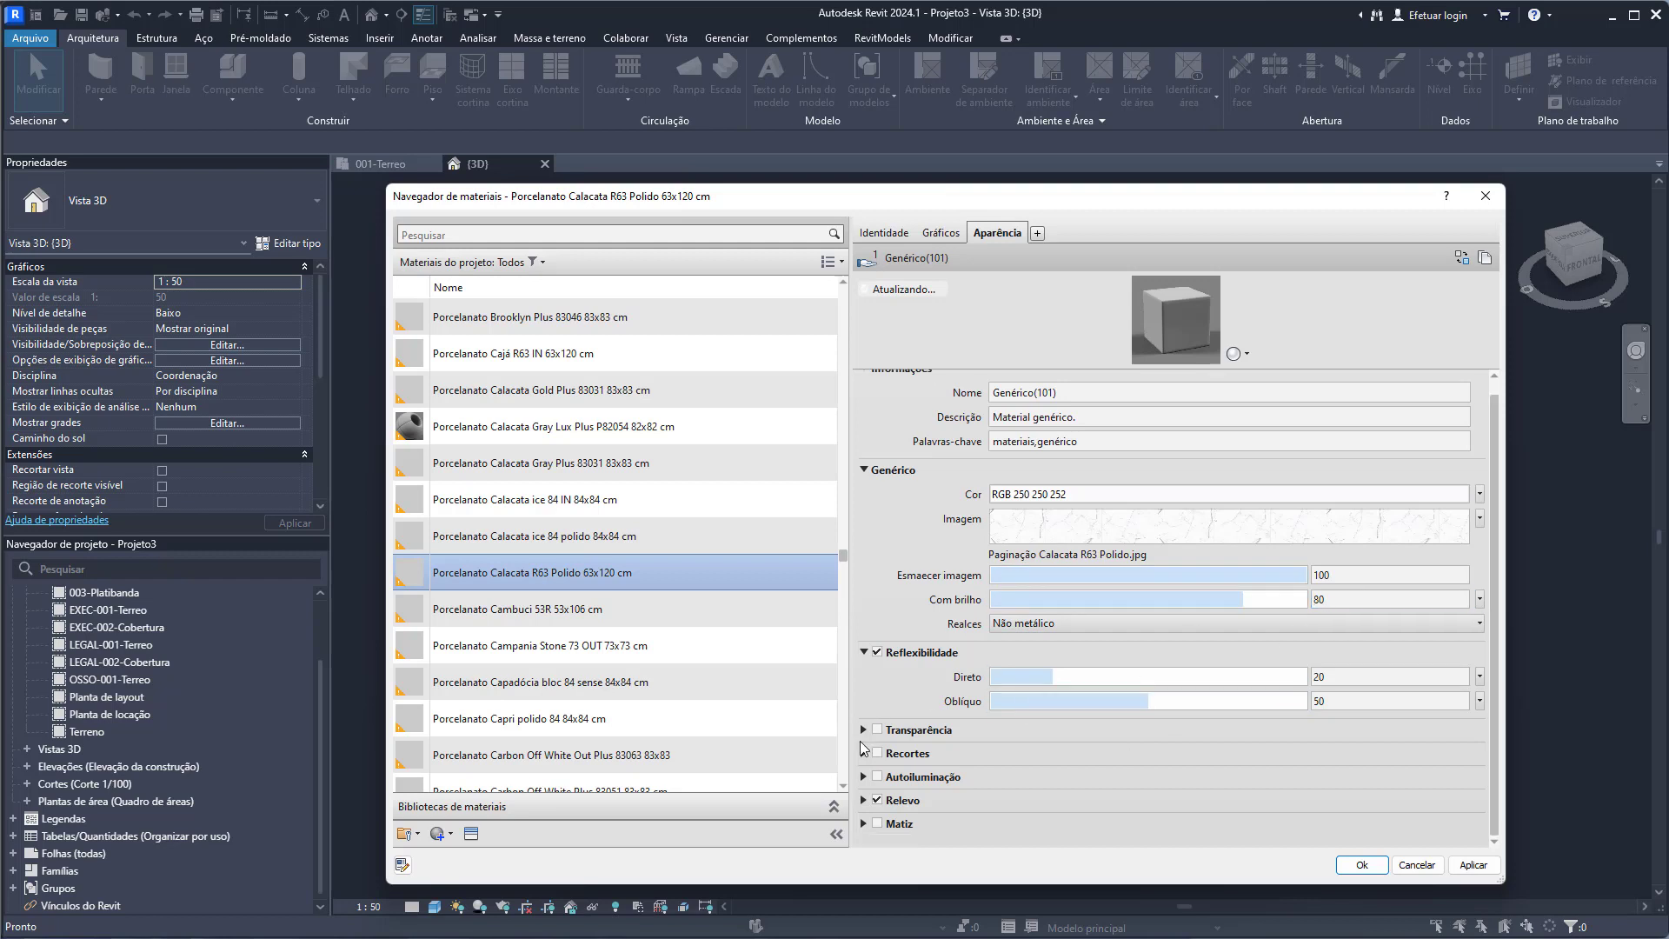
pyautogui.click(865, 800)
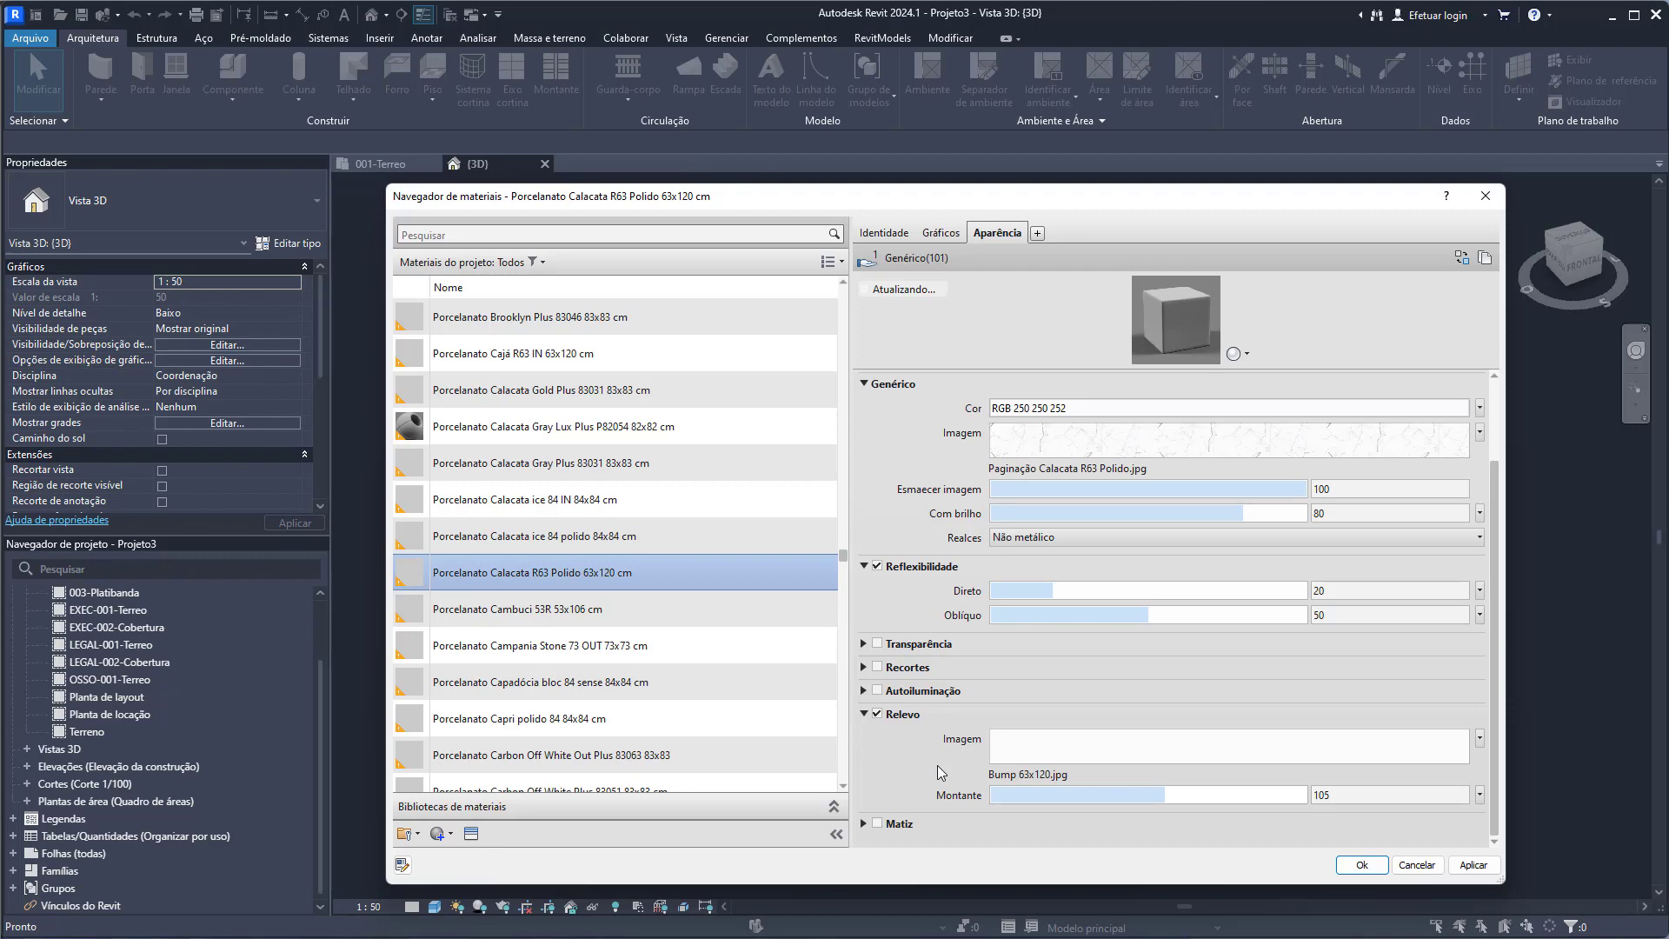
pyautogui.click(1363, 864)
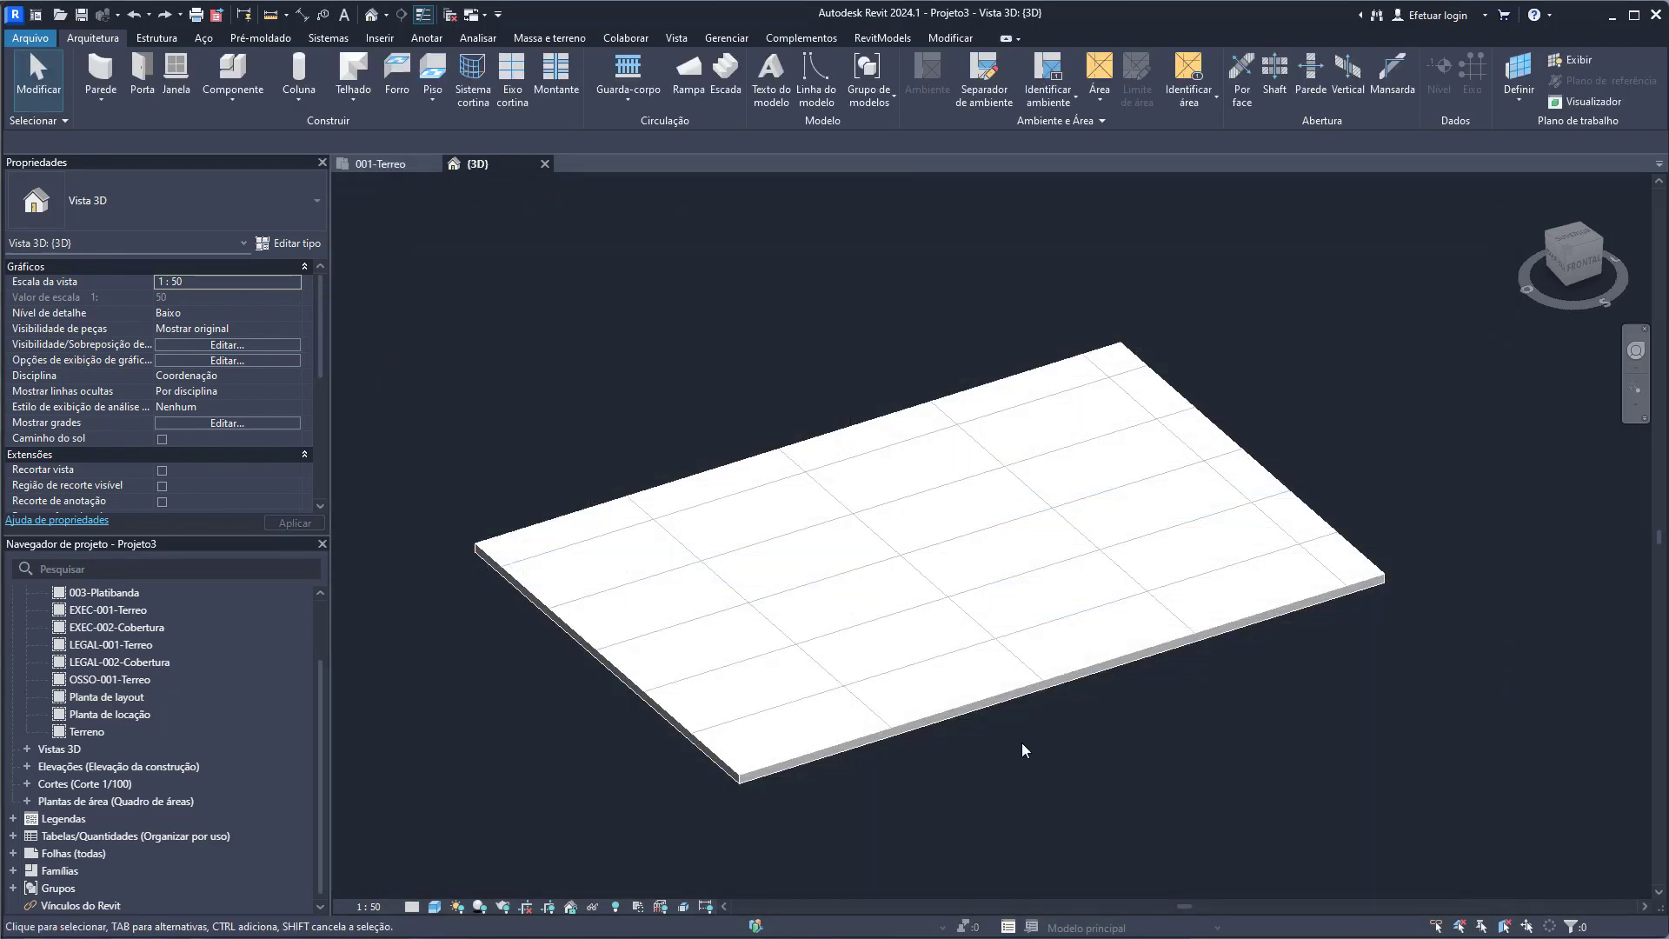
# - Switch the 3D view's visual style to Realista so the floor shows its texture
pyautogui.click(431, 909)
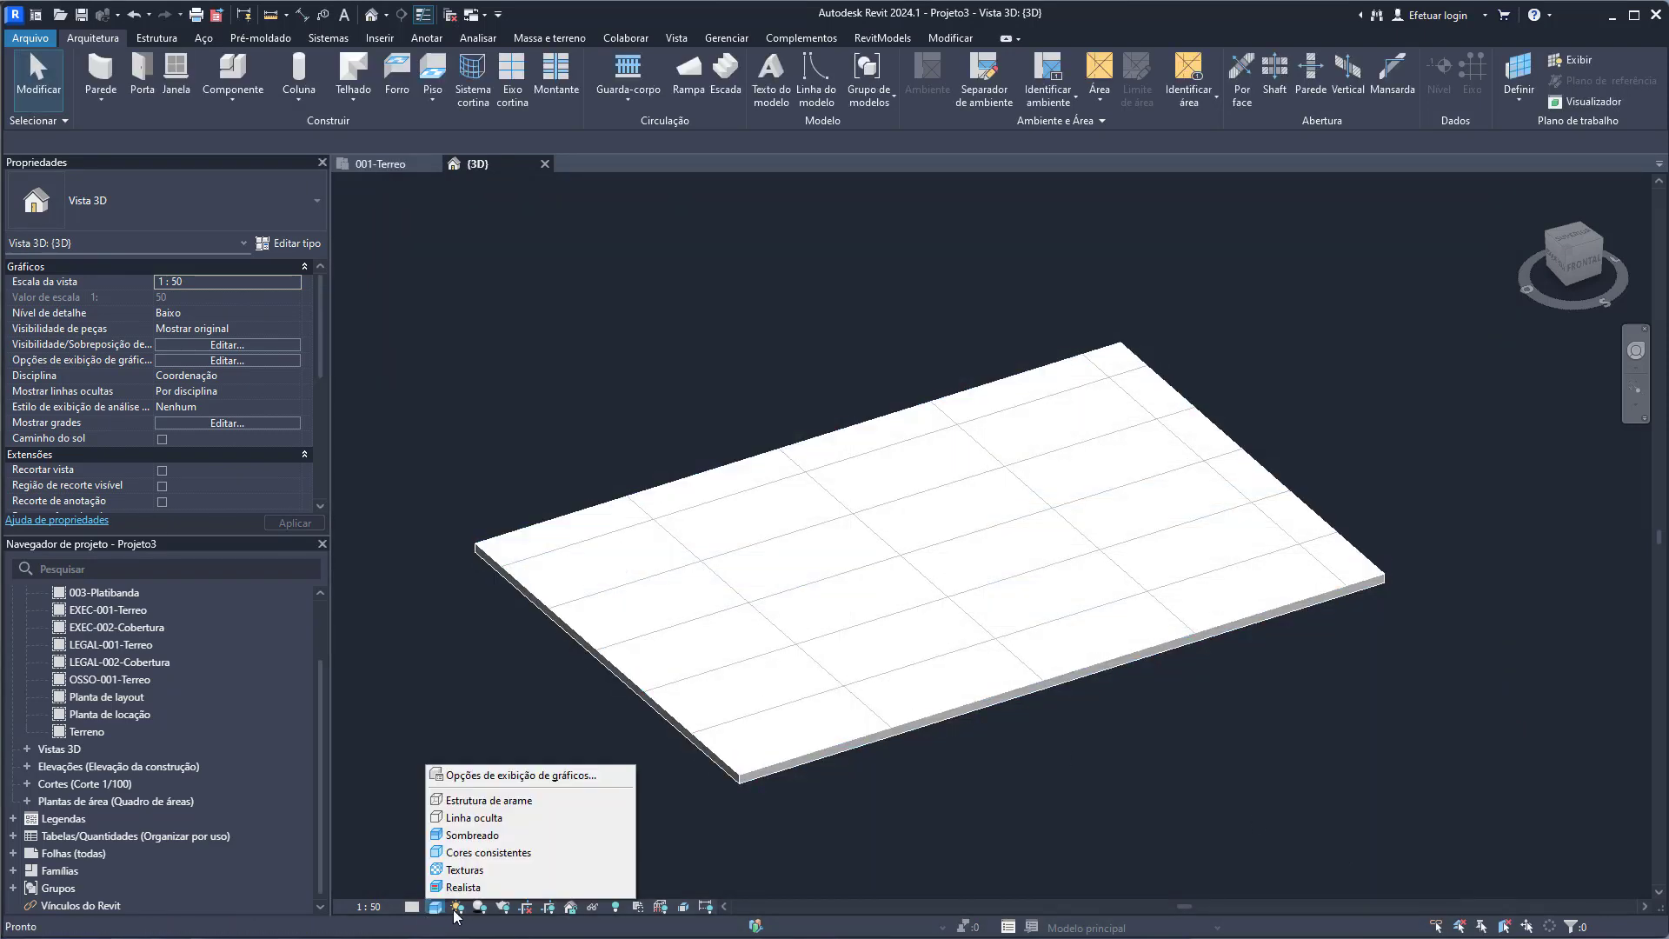
pyautogui.click(487, 893)
pyautogui.scroll(3, 924, 718)
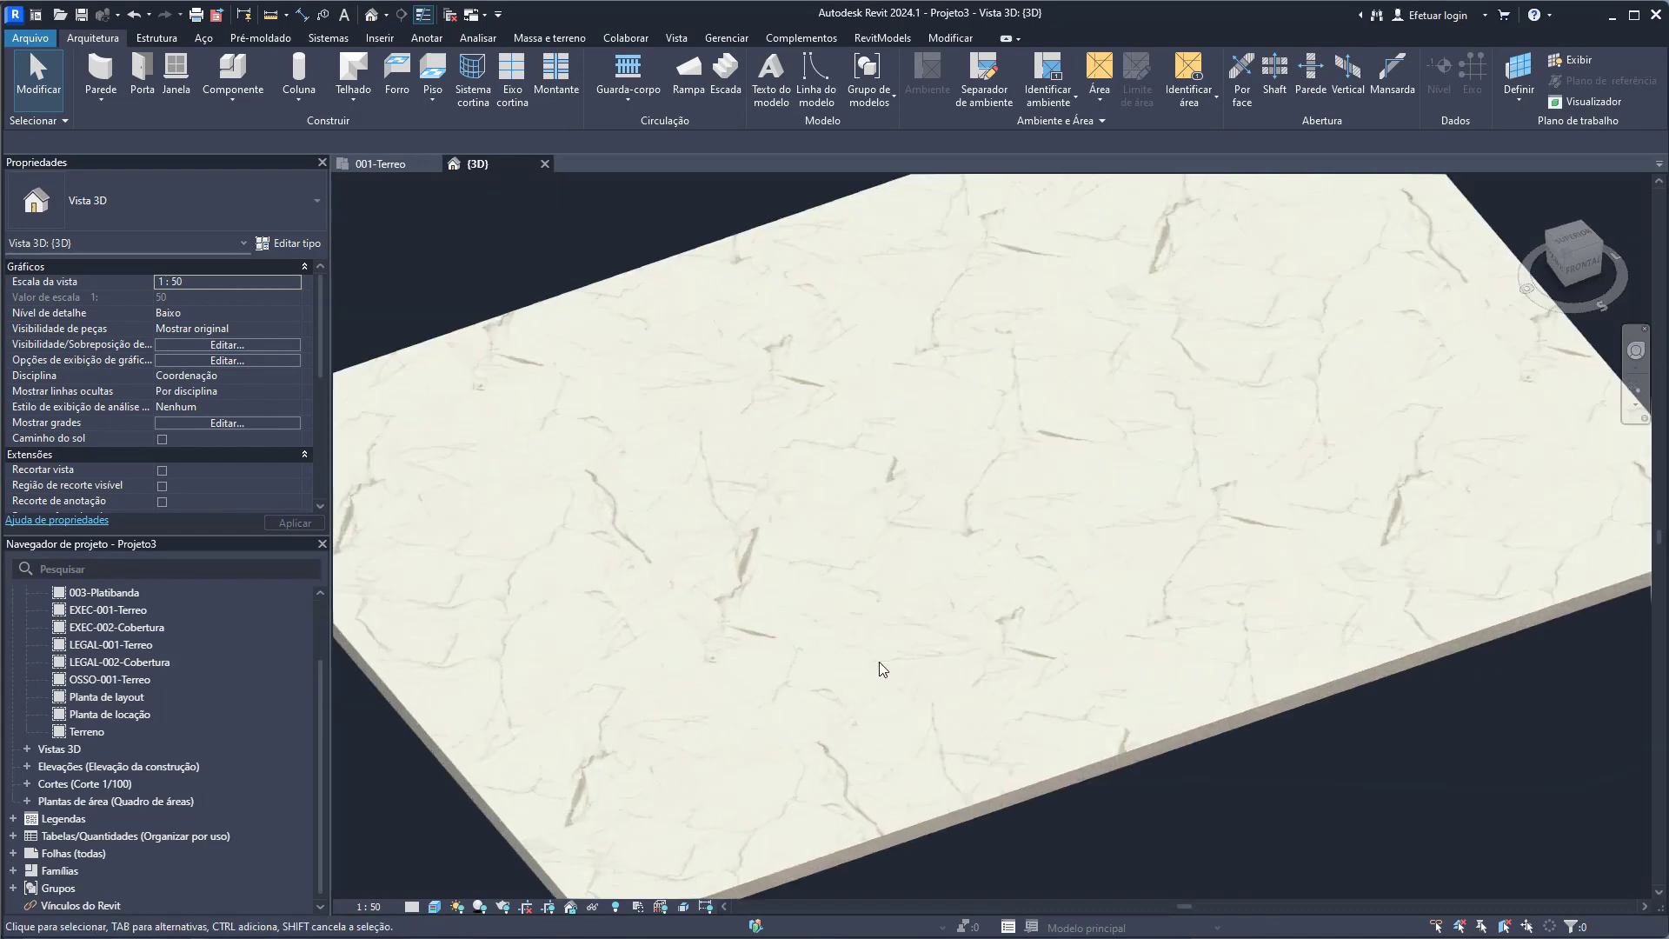
pyautogui.scroll(2, 879, 687)
pyautogui.scroll(-1, 878, 687)
pyautogui.scroll(-1, 909, 672)
# - Orbit and zoom around the porcelain floor to inspect its marble tile texture
pyautogui.moveTo(1009, 685)
pyautogui.keyDown('shift'); pyautogui.mouseDown(button='middle')
pyautogui.moveTo(1117, 585)
pyautogui.moveTo(1031, 759)
pyautogui.mouseUp(button='middle'); pyautogui.keyUp('shift')
pyautogui.moveTo(1125, 600)
pyautogui.keyDown('shift'); pyautogui.mouseDown(button='middle')
pyautogui.moveTo(1125, 648)
pyautogui.moveTo(1156, 634)
pyautogui.moveTo(1166, 673)
pyautogui.moveTo(1117, 608)
pyautogui.mouseUp(button='middle'); pyautogui.keyUp('shift')
pyautogui.scroll(2, 1041, 703)
pyautogui.scroll(2, 1062, 710)
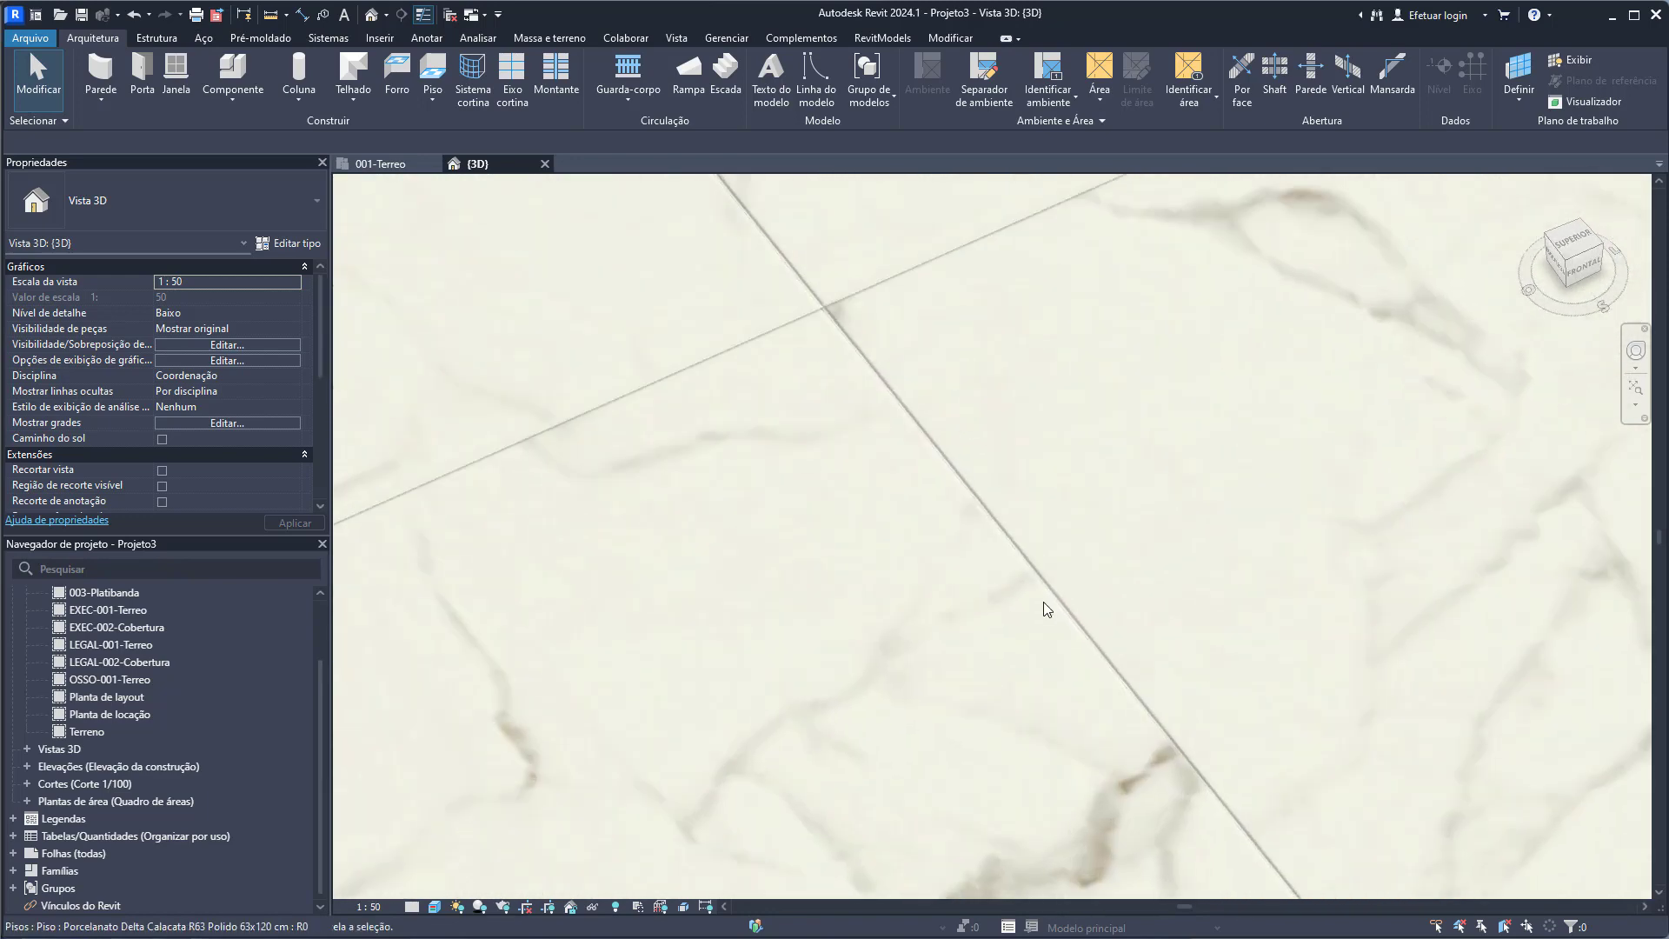
pyautogui.scroll(2, 1043, 602)
pyautogui.scroll(-2, 962, 638)
pyautogui.scroll(-2, 952, 660)
pyautogui.scroll(-4, 952, 660)
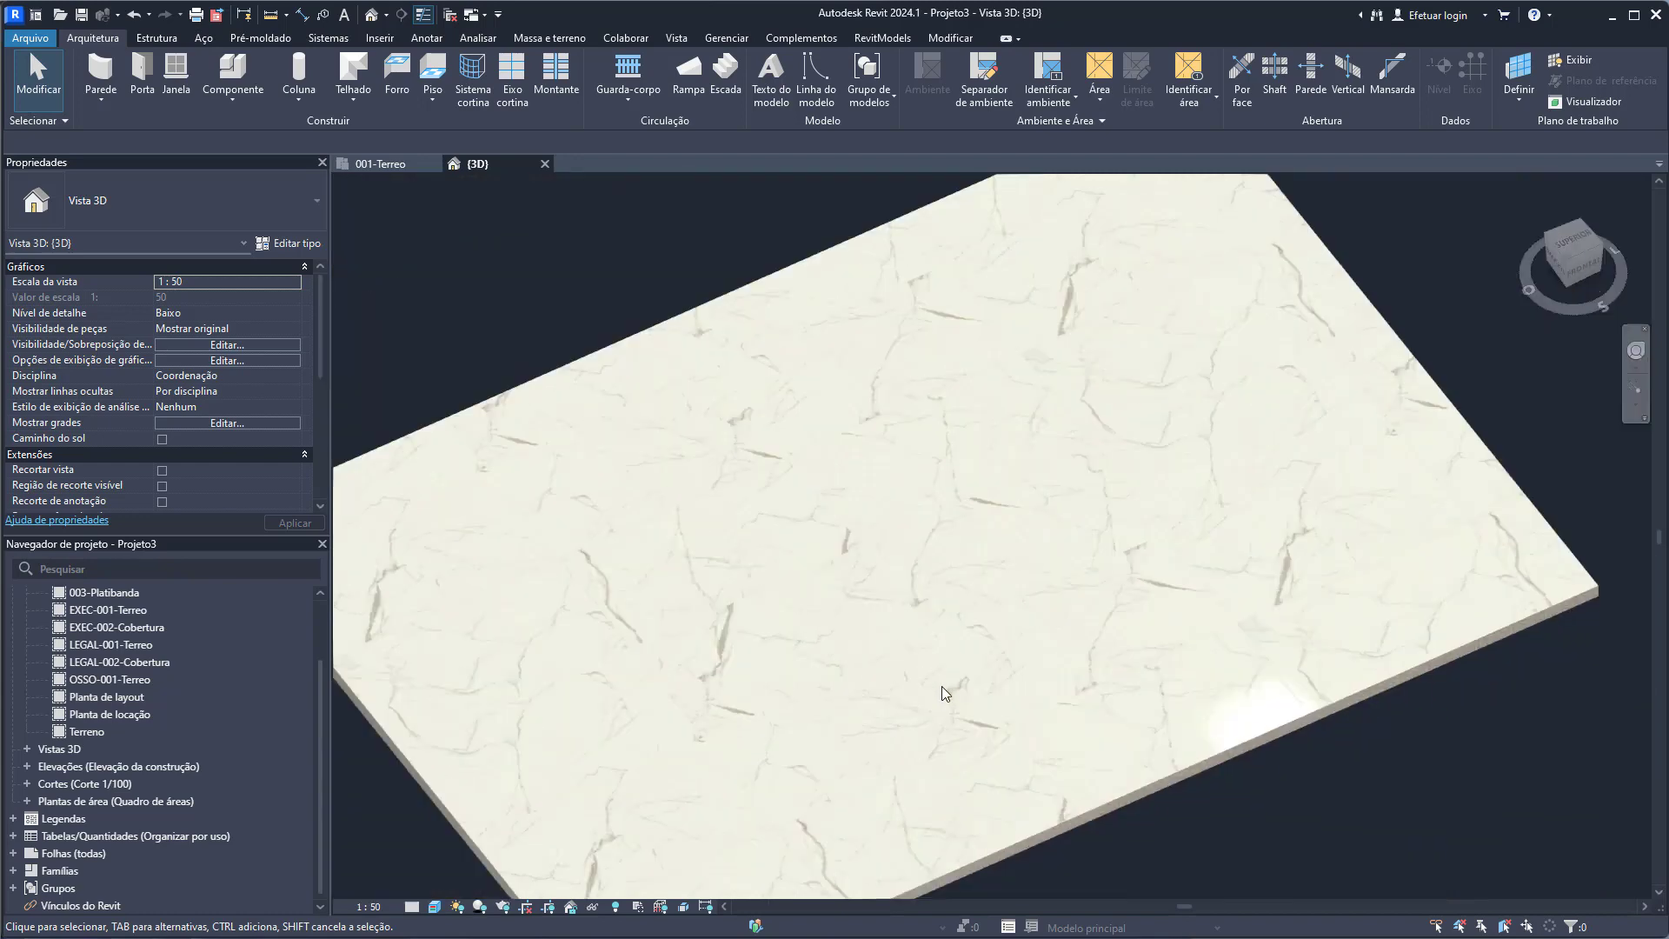
pyautogui.scroll(-2, 942, 686)
pyautogui.scroll(-1, 748, 565)
# - Open the Material Browser and select Chapisco from a 'chapis' material search
pyautogui.press('m')
pyautogui.press('a')
pyautogui.press('t')
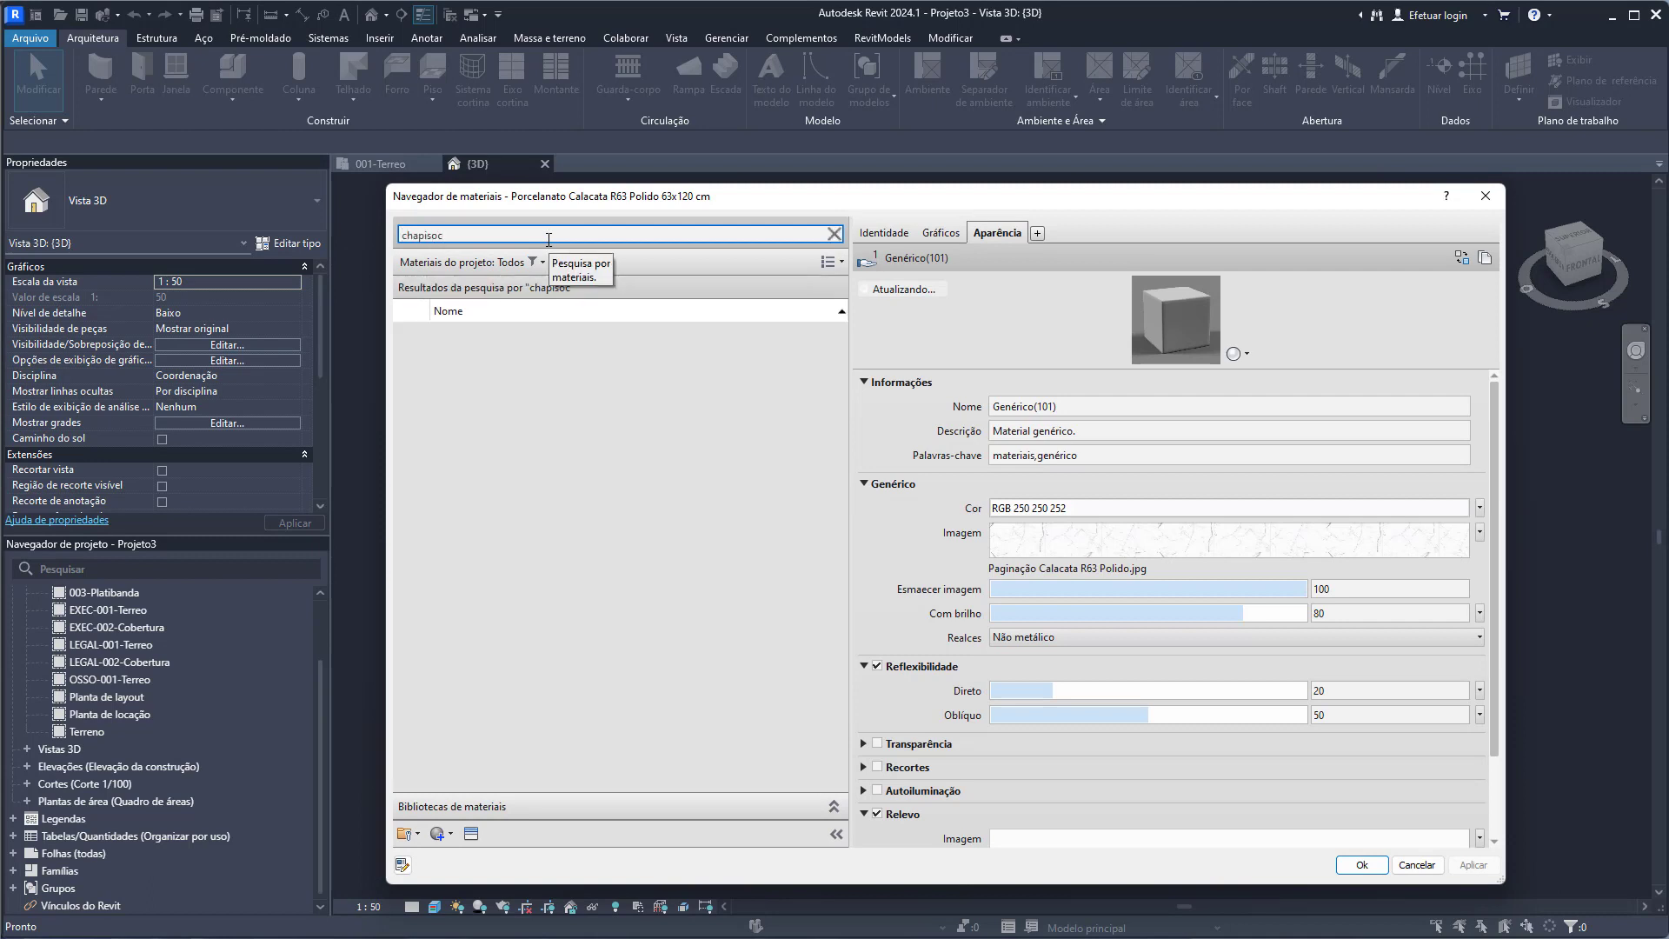
pyautogui.write('s')
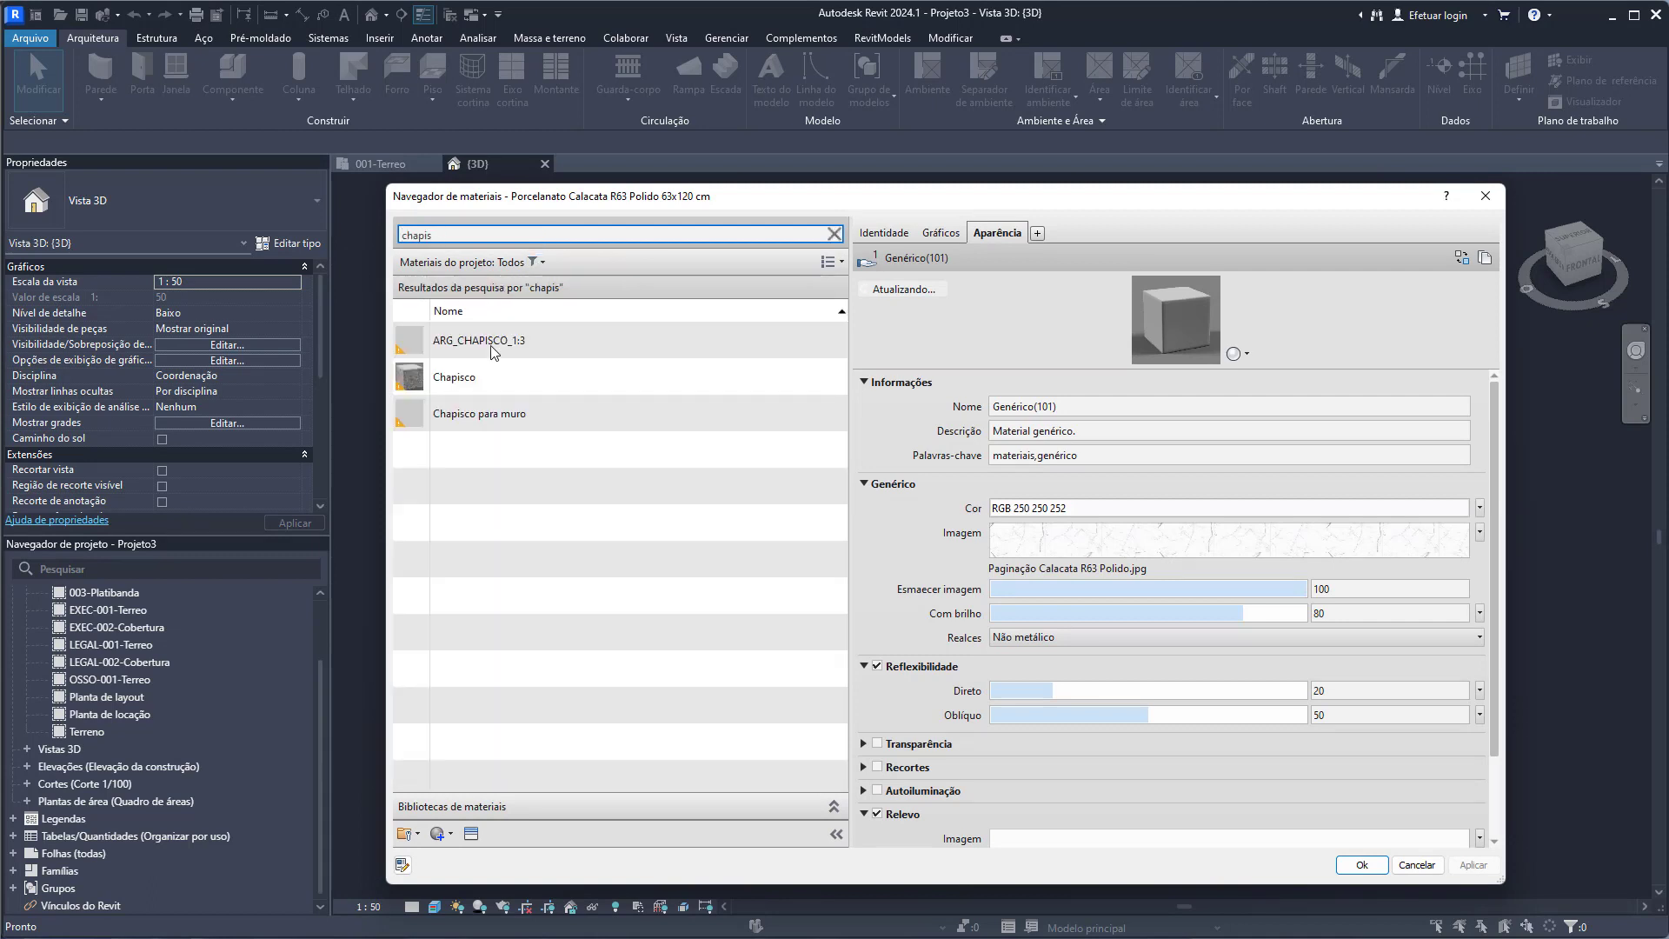
pyautogui.click(490, 379)
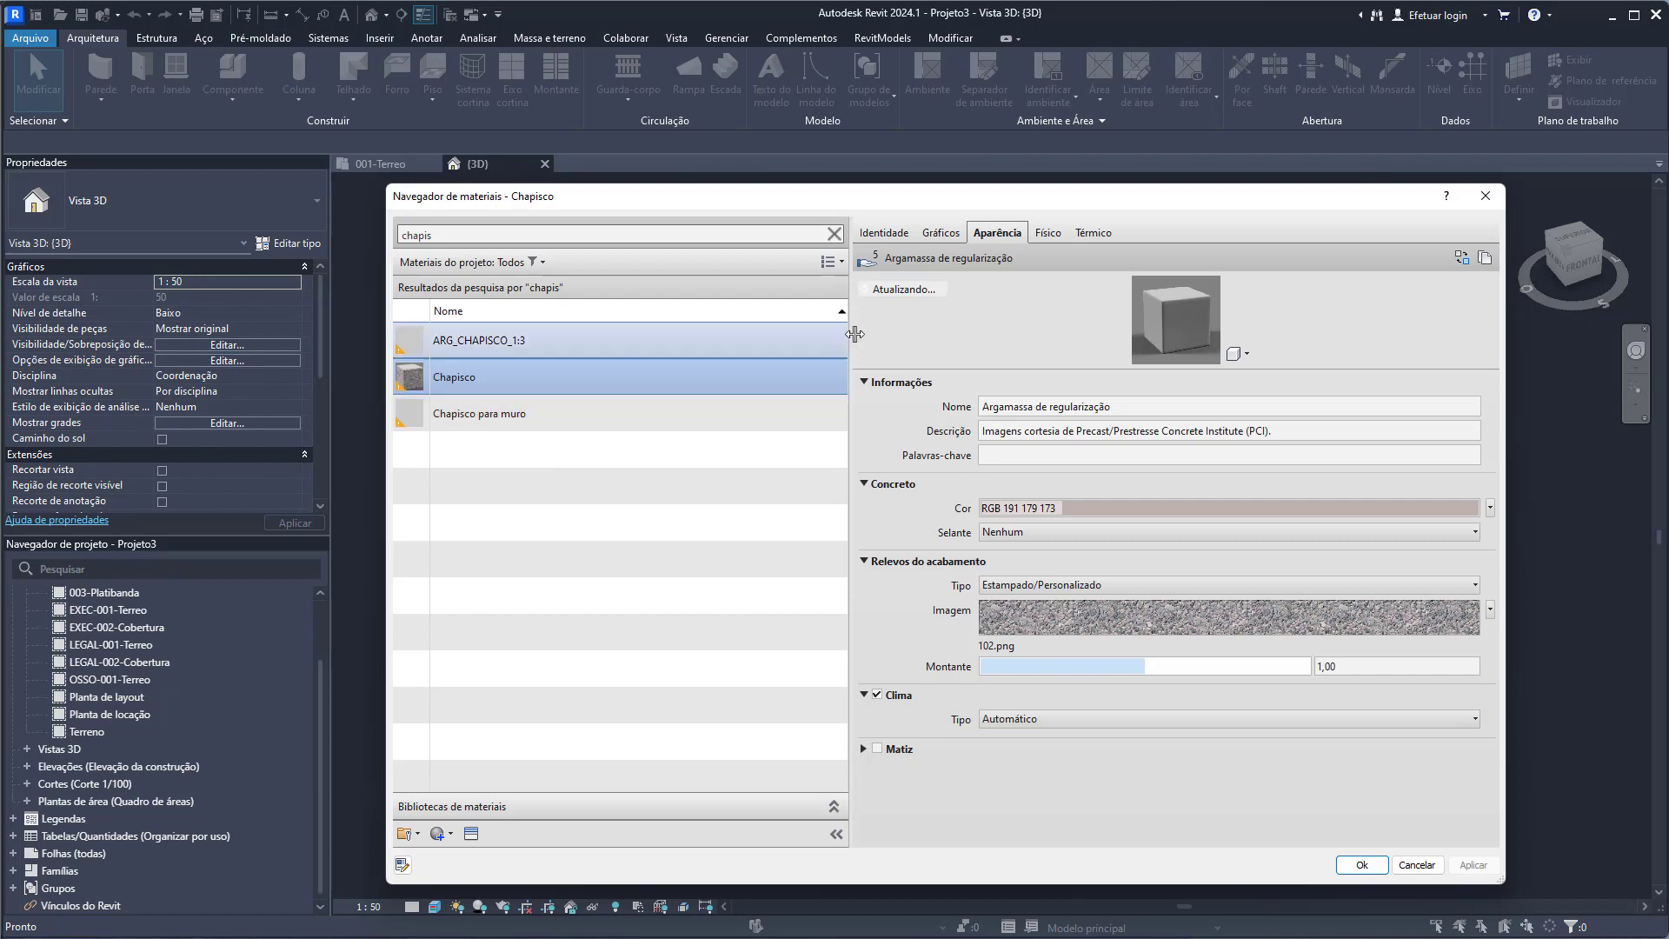
# - Check Chapisco's name and description, then set its class to Argamassa
pyautogui.click(886, 234)
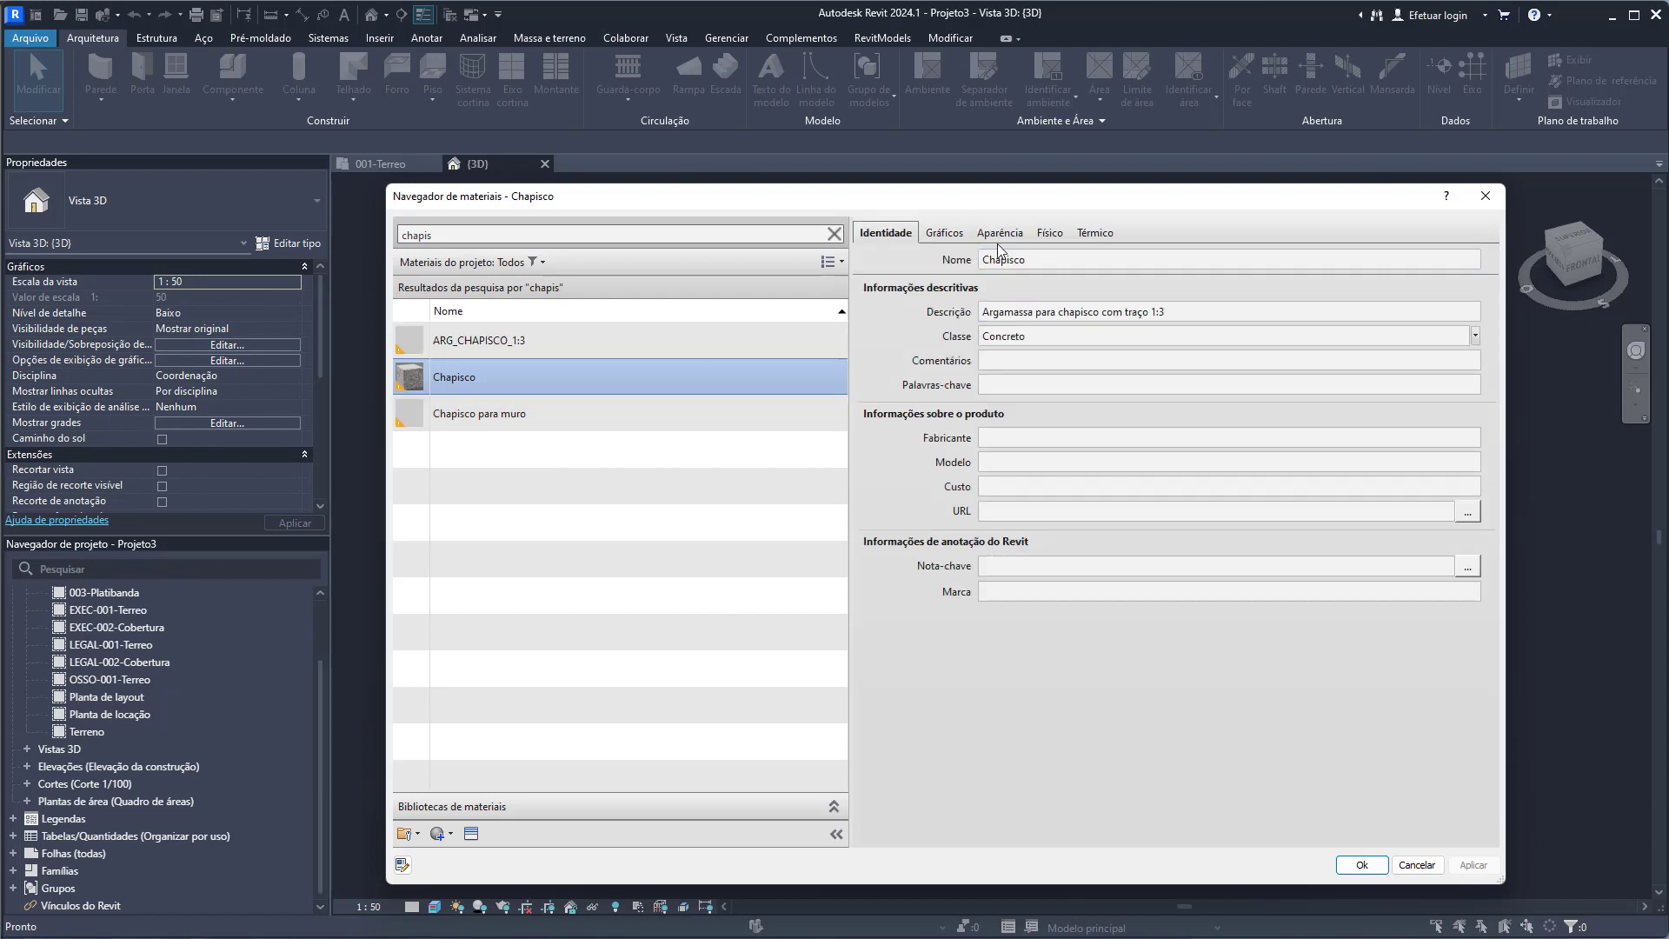
pyautogui.click(1062, 261)
pyautogui.click(1165, 313)
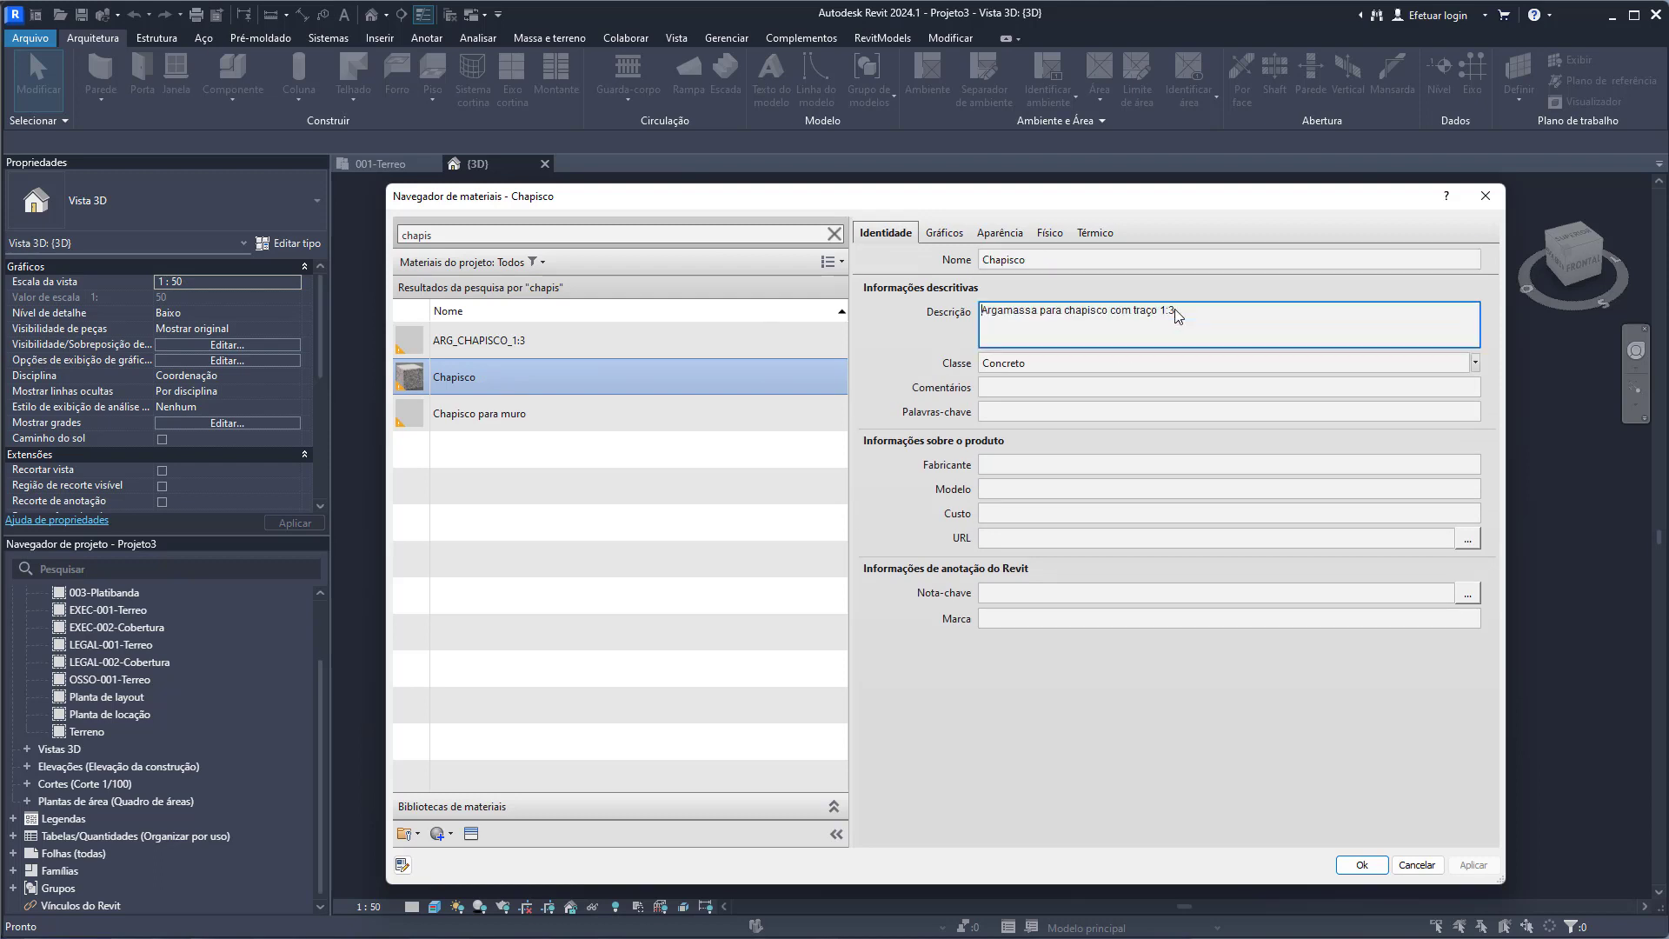
pyautogui.moveTo(1187, 314); pyautogui.dragTo(1149, 314)
pyautogui.press('Tab')
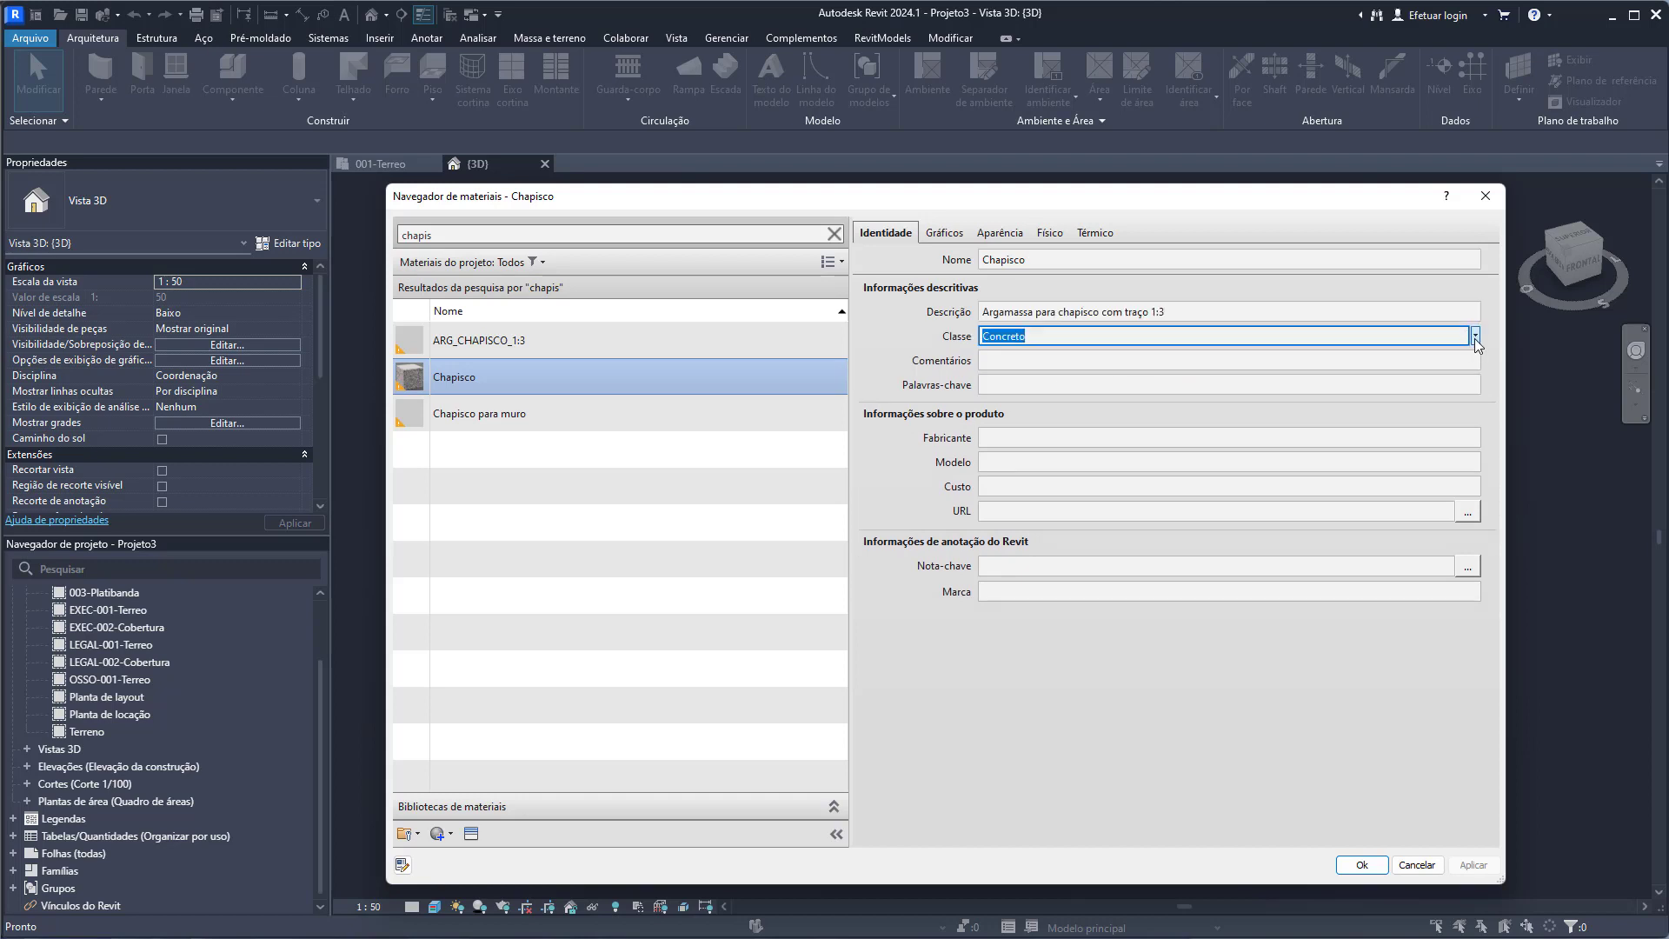
pyautogui.click(1475, 335)
pyautogui.click(1413, 376)
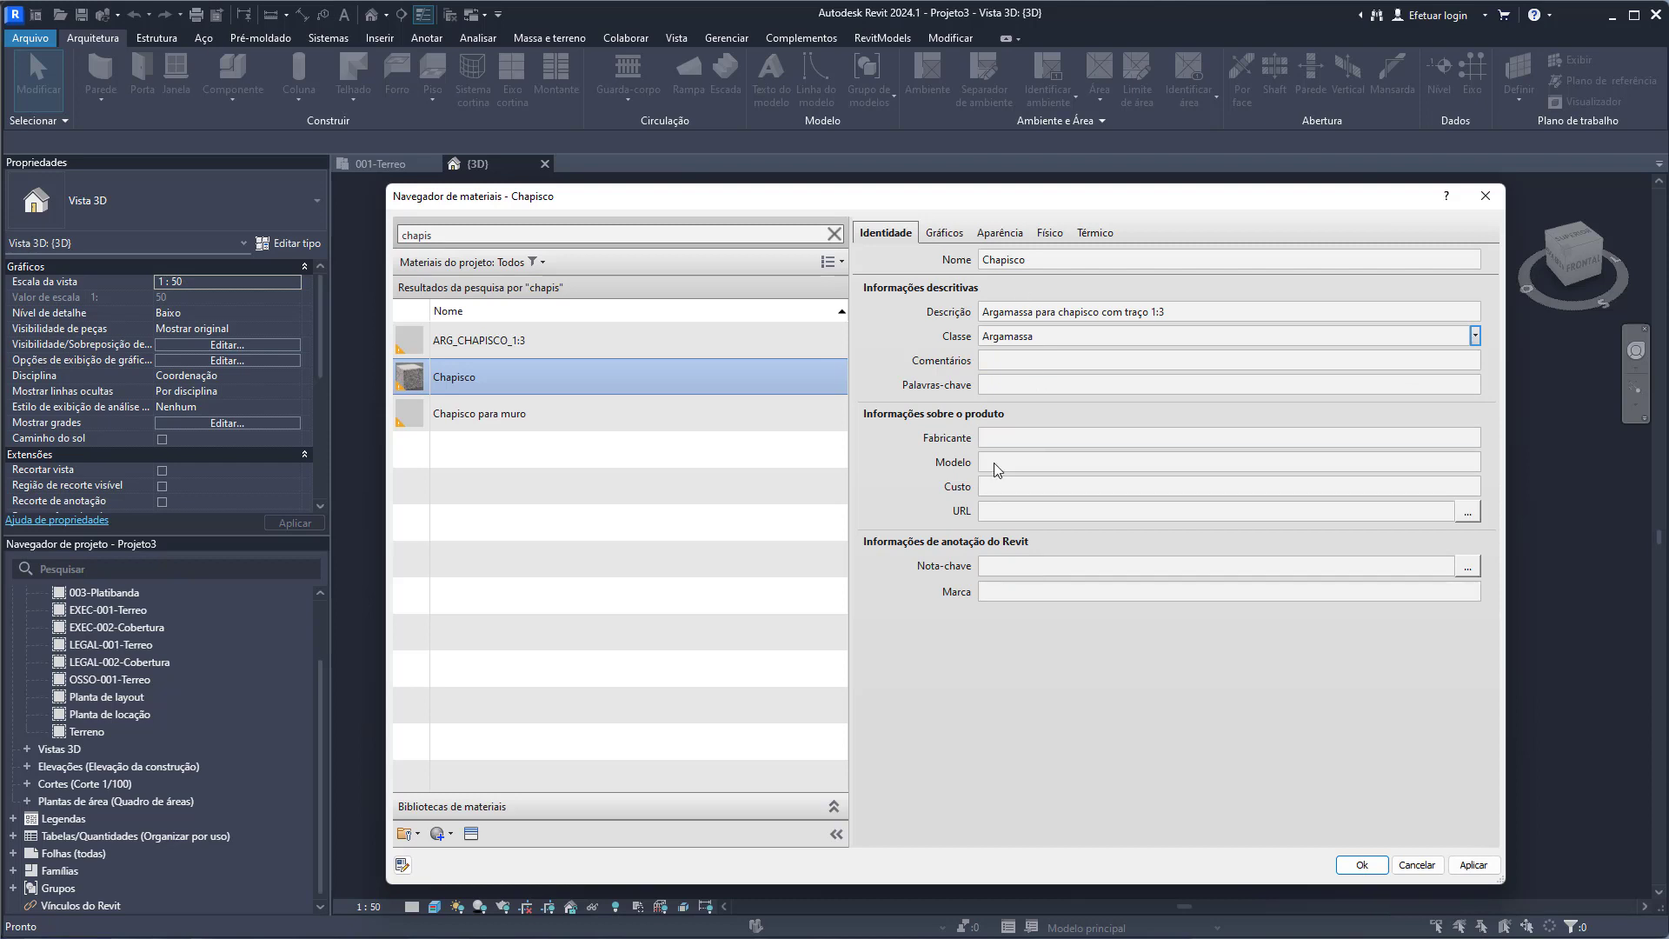
# - Review Chapisco's Gráficos and Aparência tabs, returning to Identidade
pyautogui.click(944, 235)
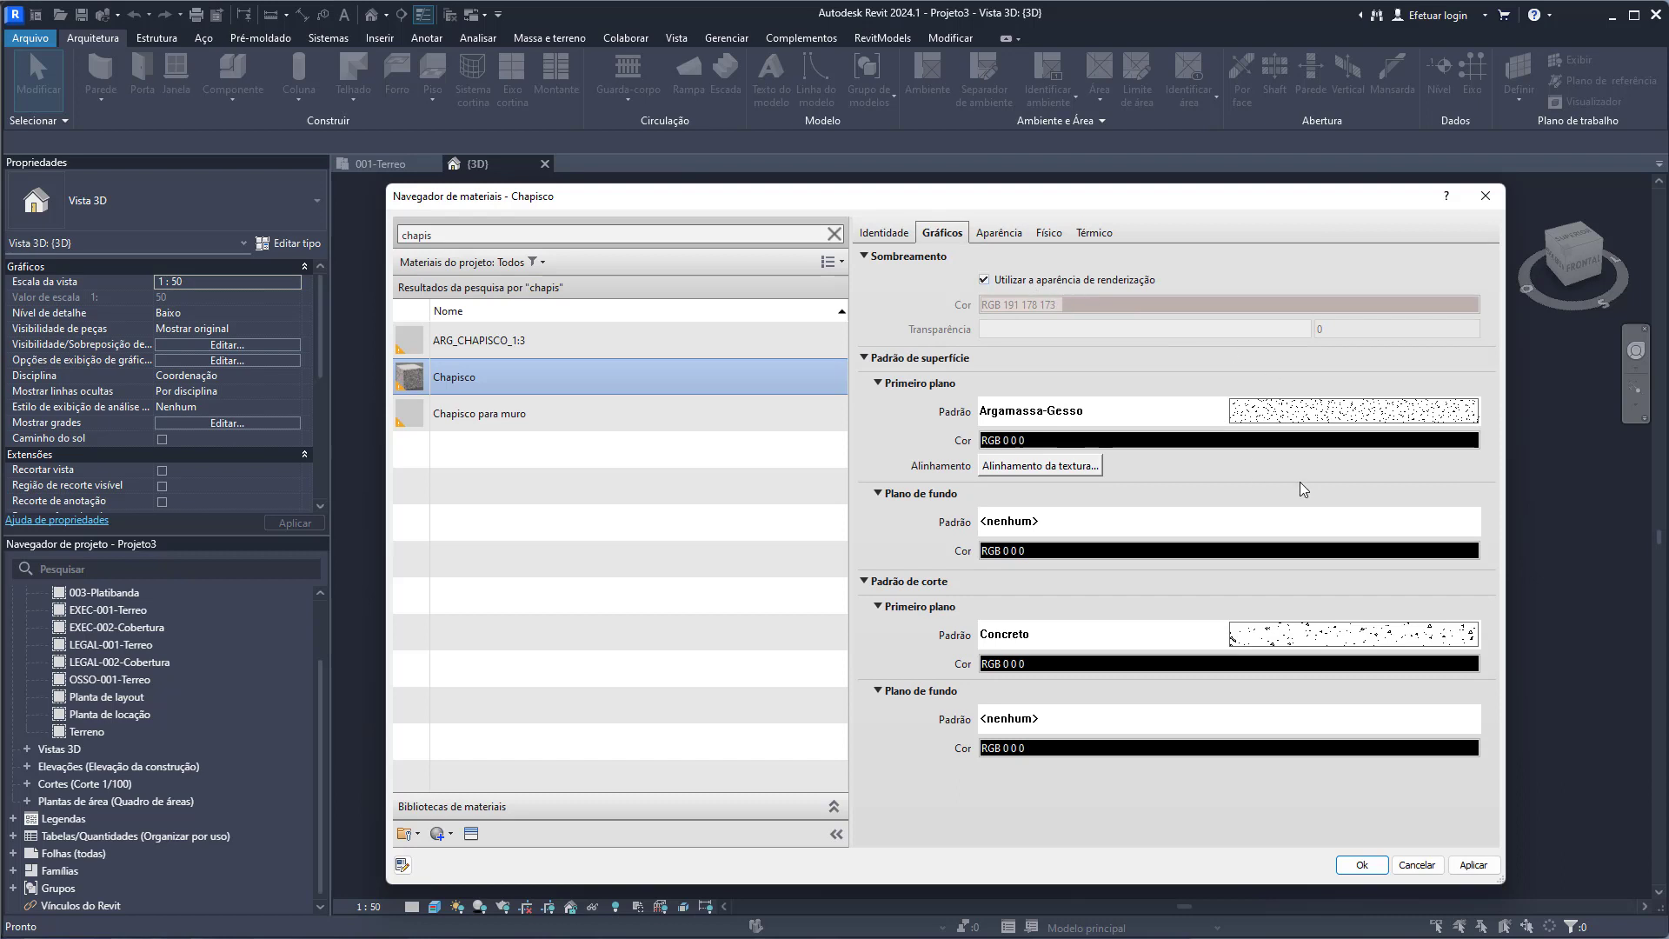
pyautogui.click(998, 233)
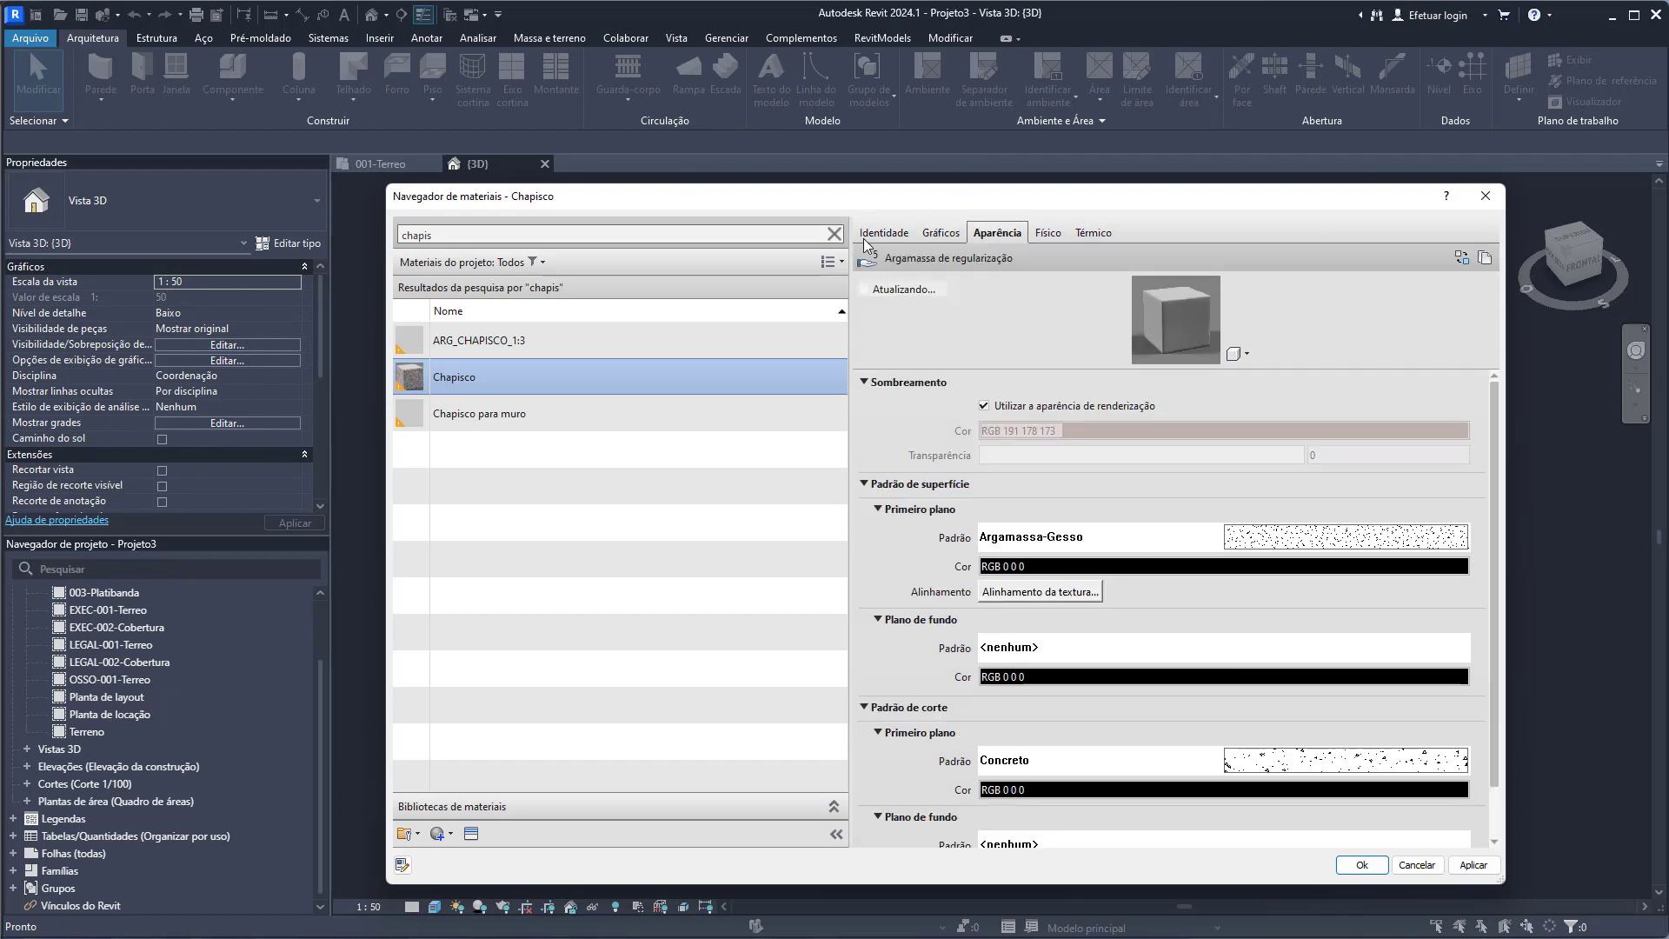
pyautogui.click(887, 234)
# - Search 'reboco', select Reboco paulista externo and review its Gráficos and Aparência tabs
pyautogui.doubleClick(417, 235)
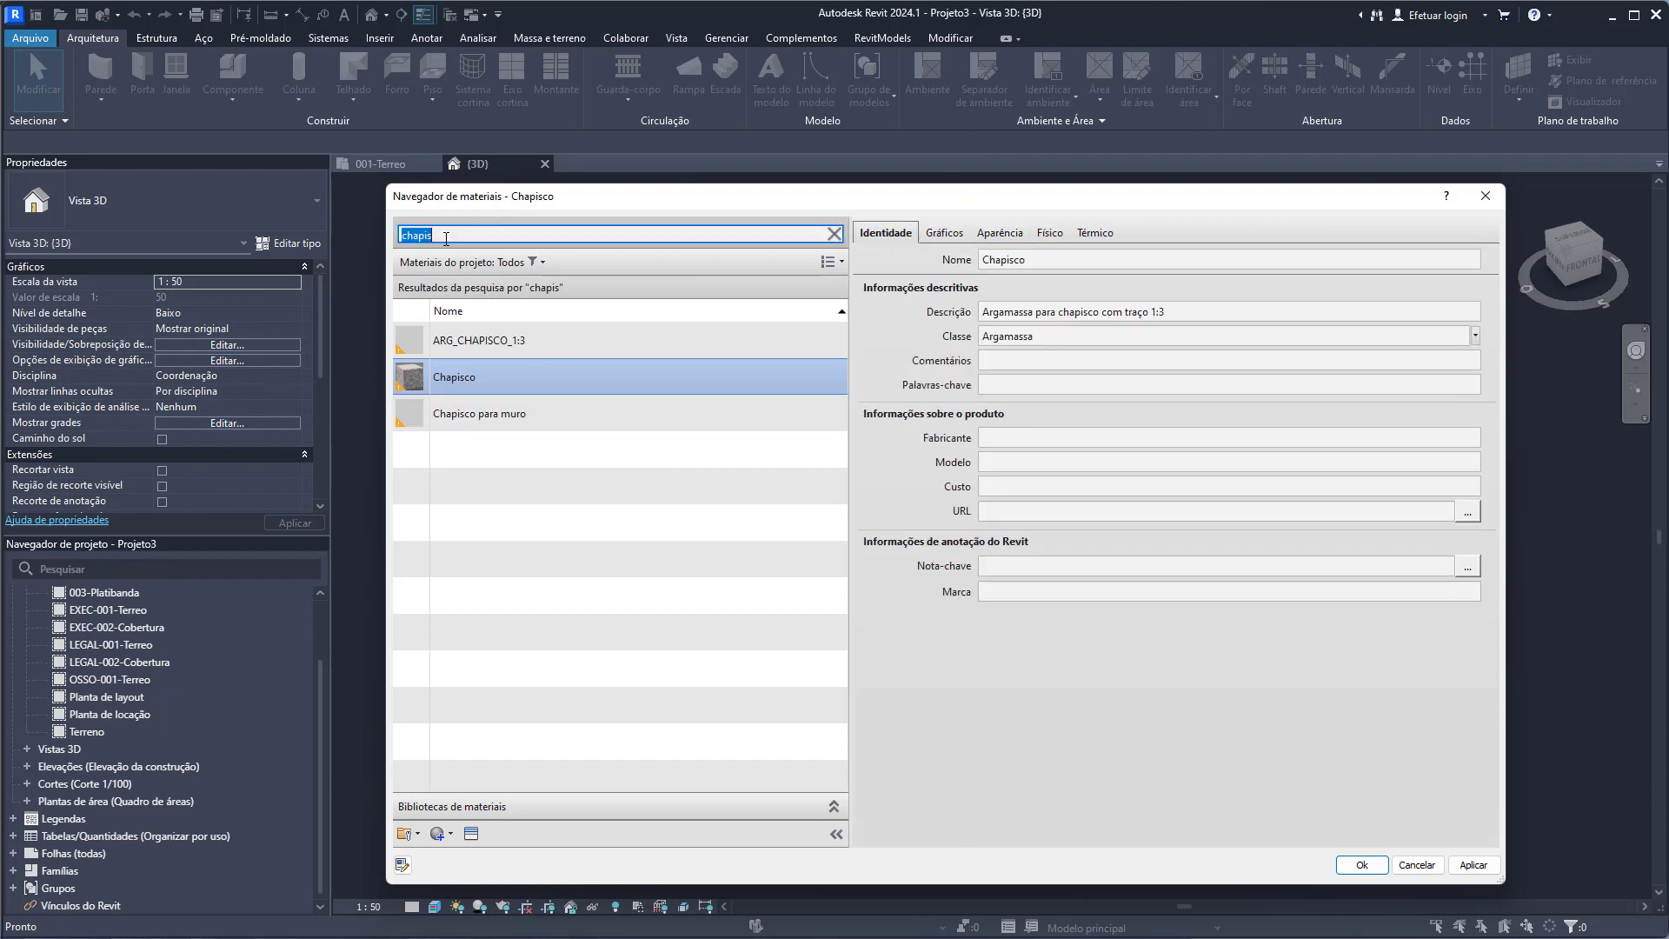
pyautogui.write('reboco')
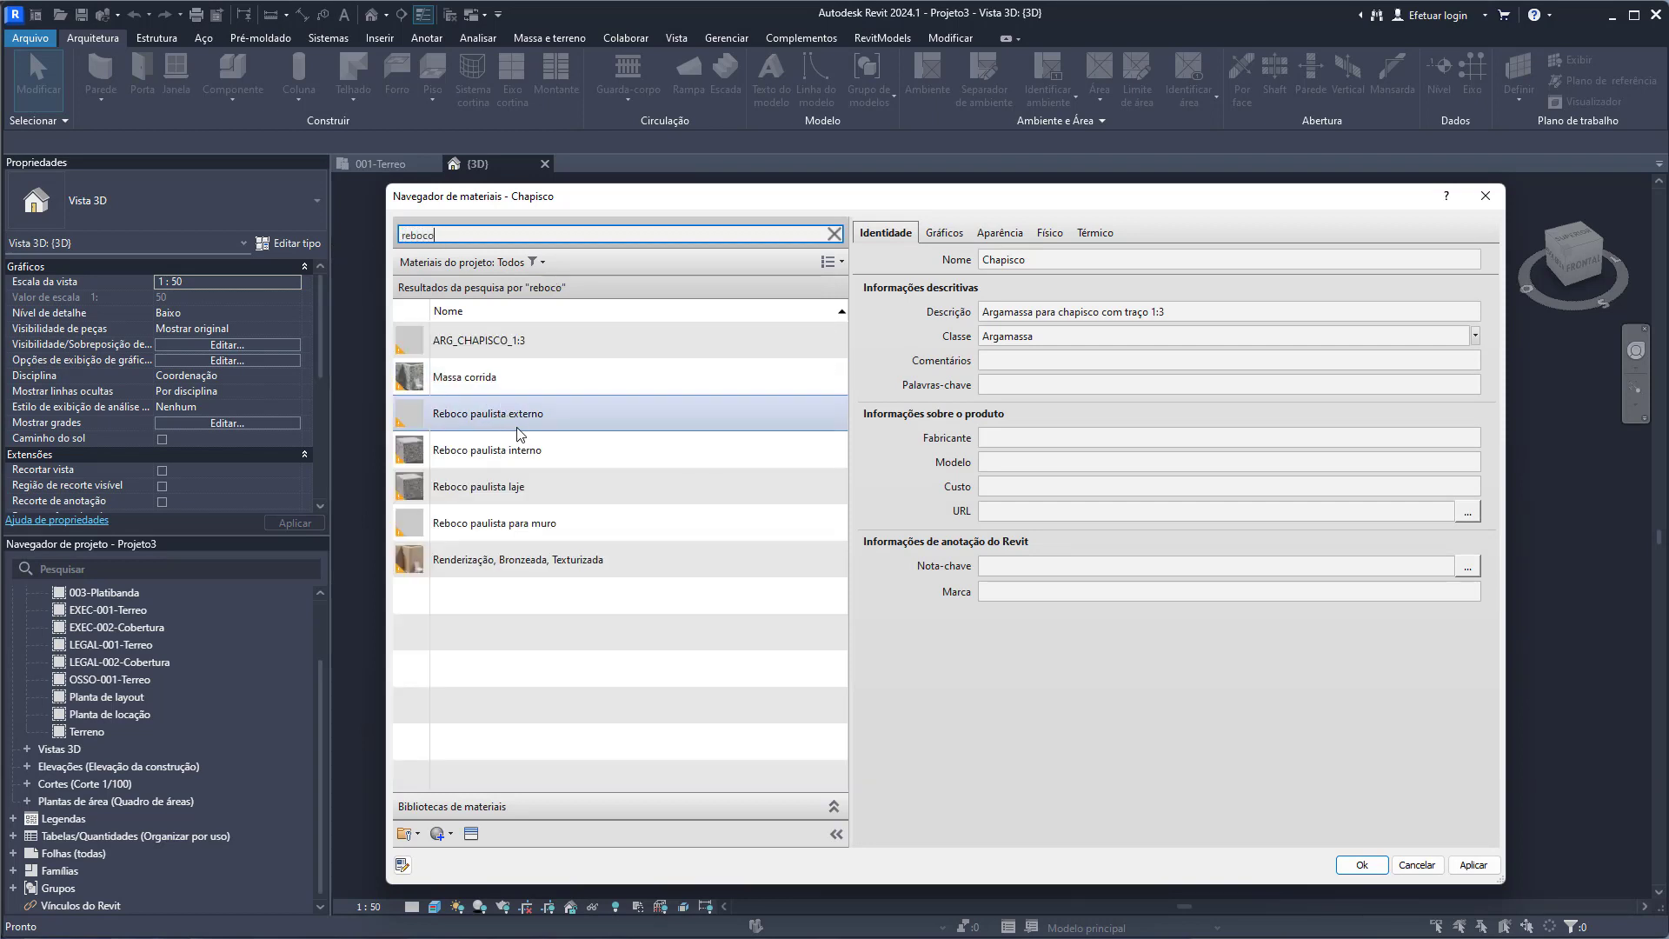
pyautogui.click(537, 416)
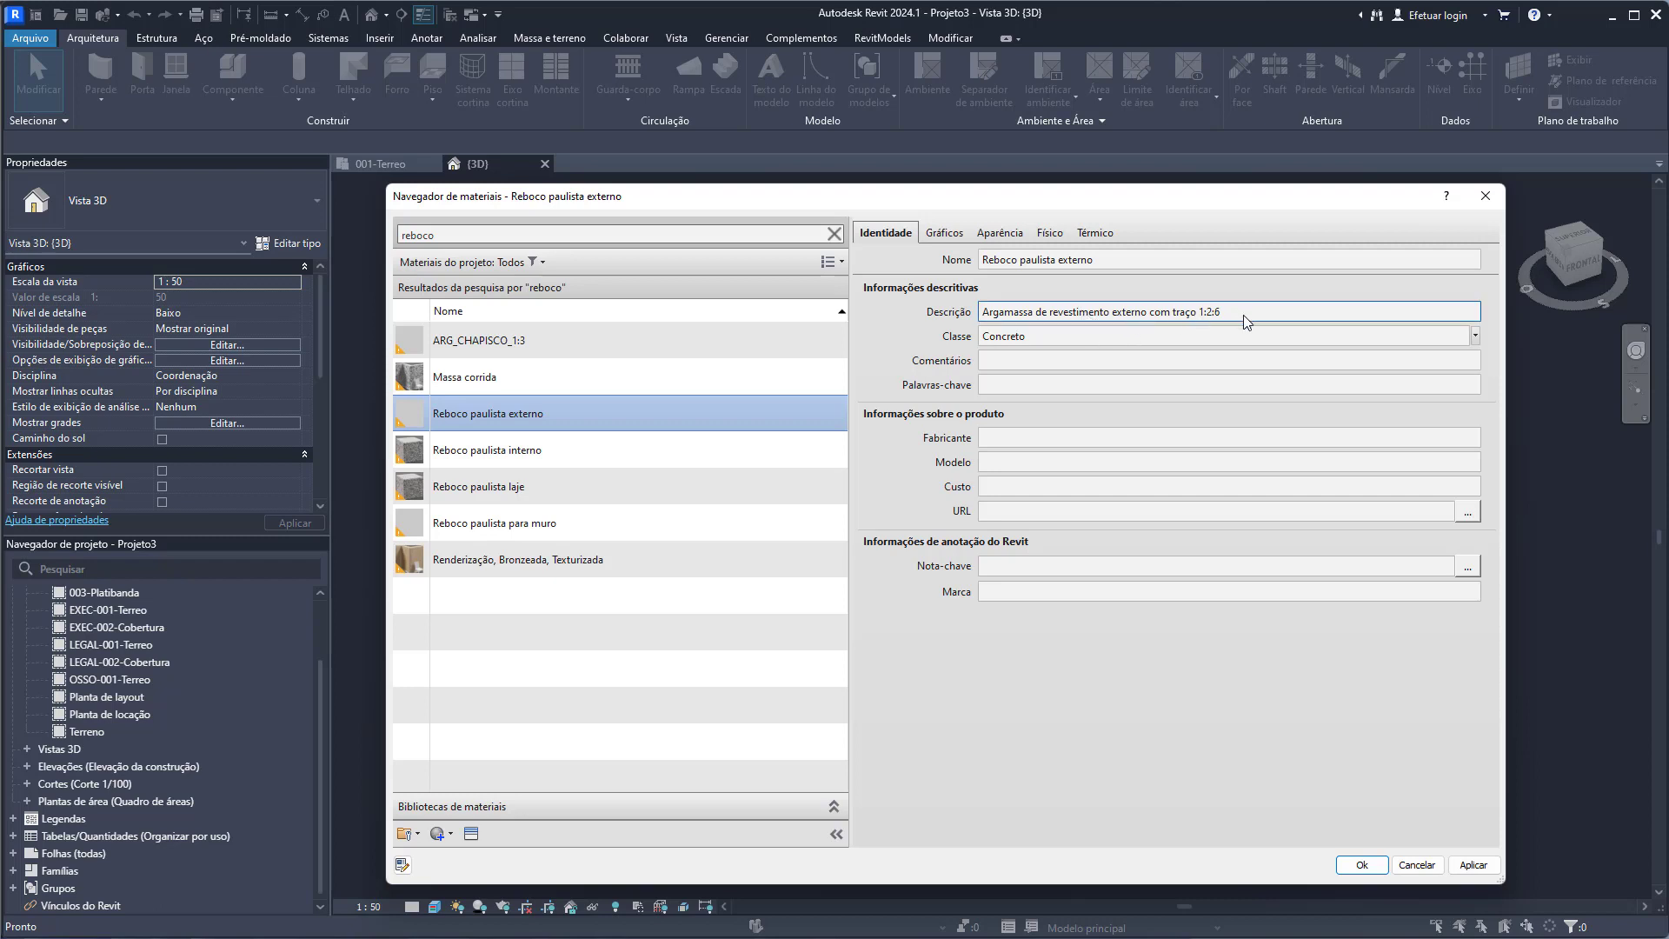
pyautogui.click(952, 235)
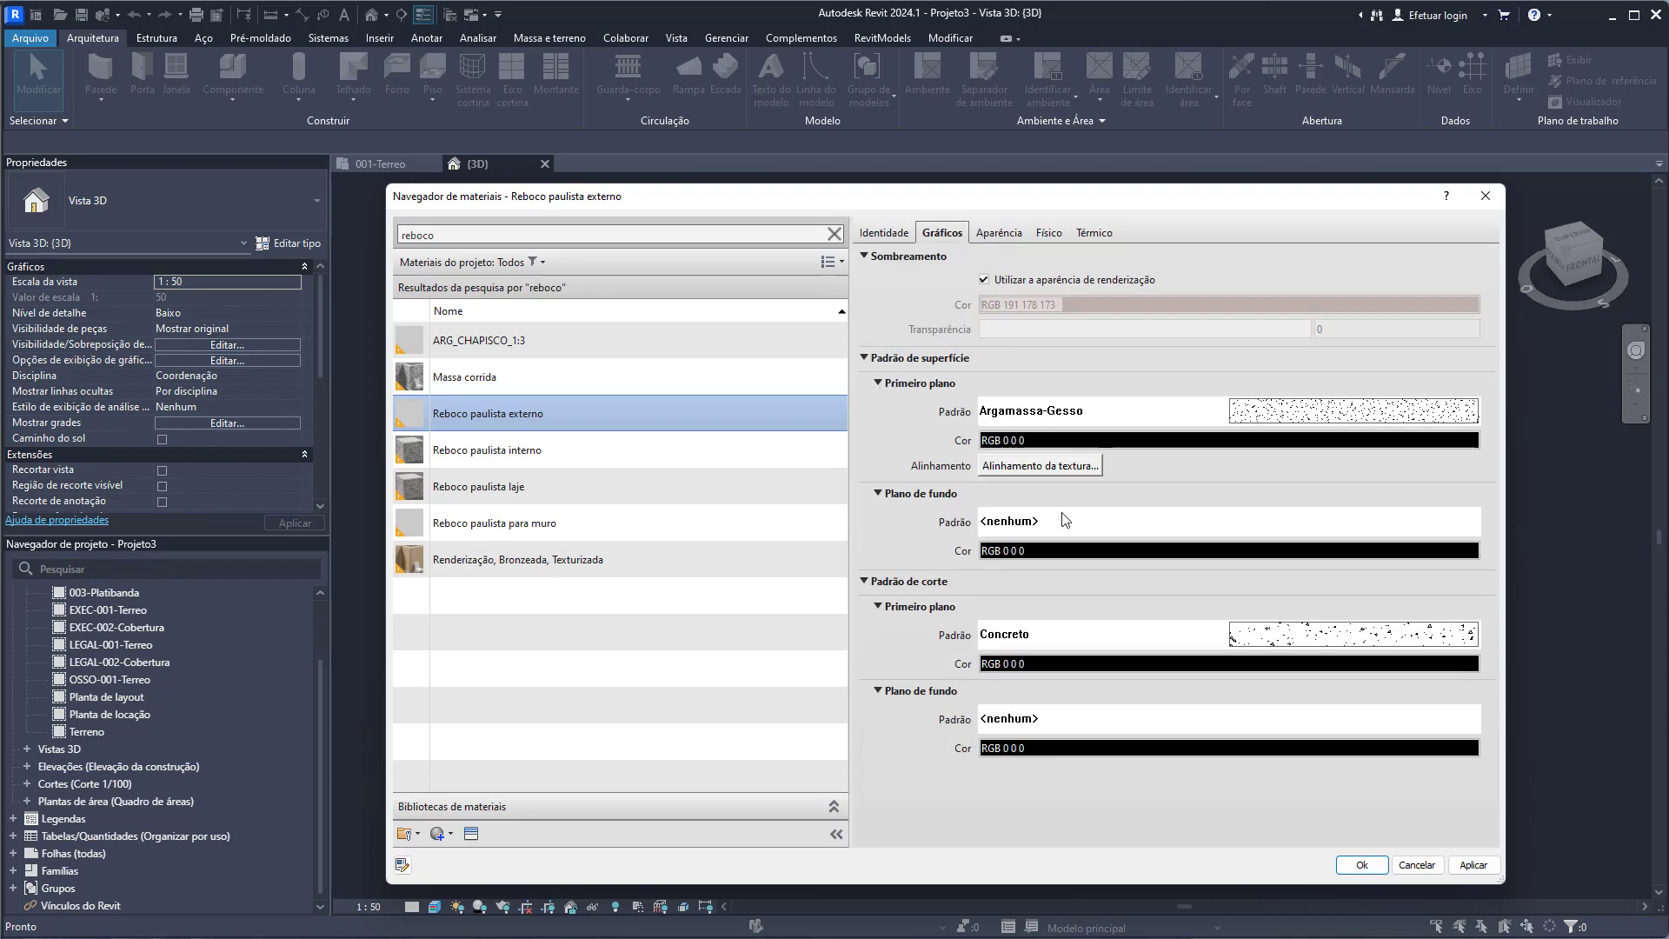
pyautogui.click(1000, 233)
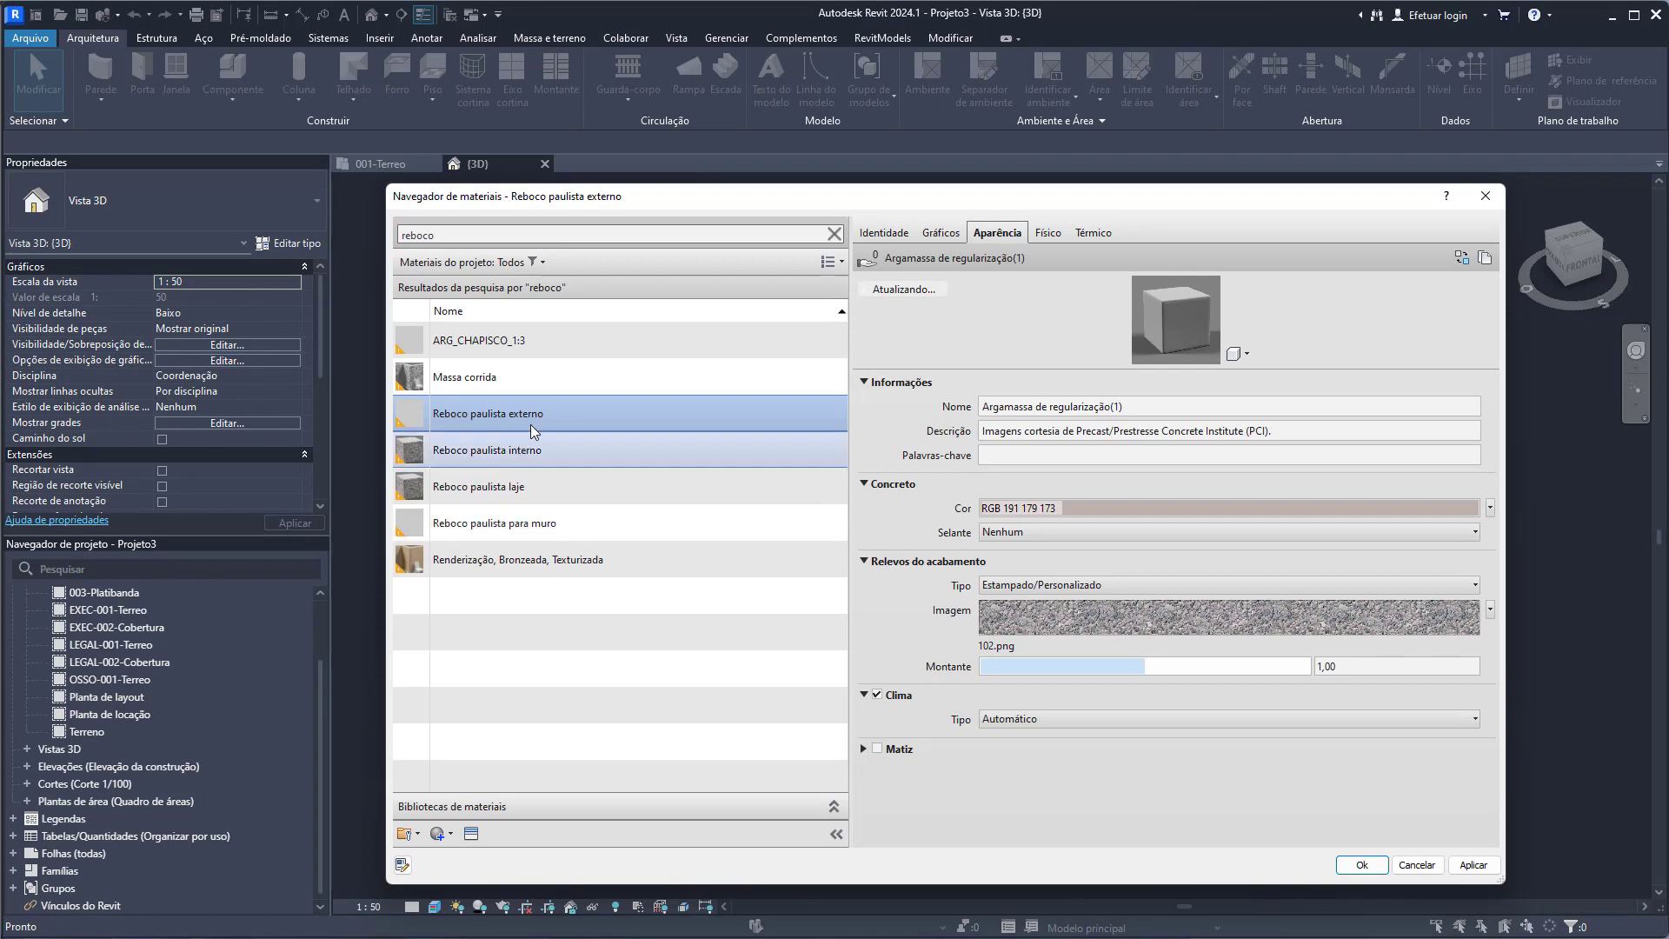
# - Duplicate Reboco paulista externo with its assets, keeping the default name
pyautogui.rightClick(544, 412)
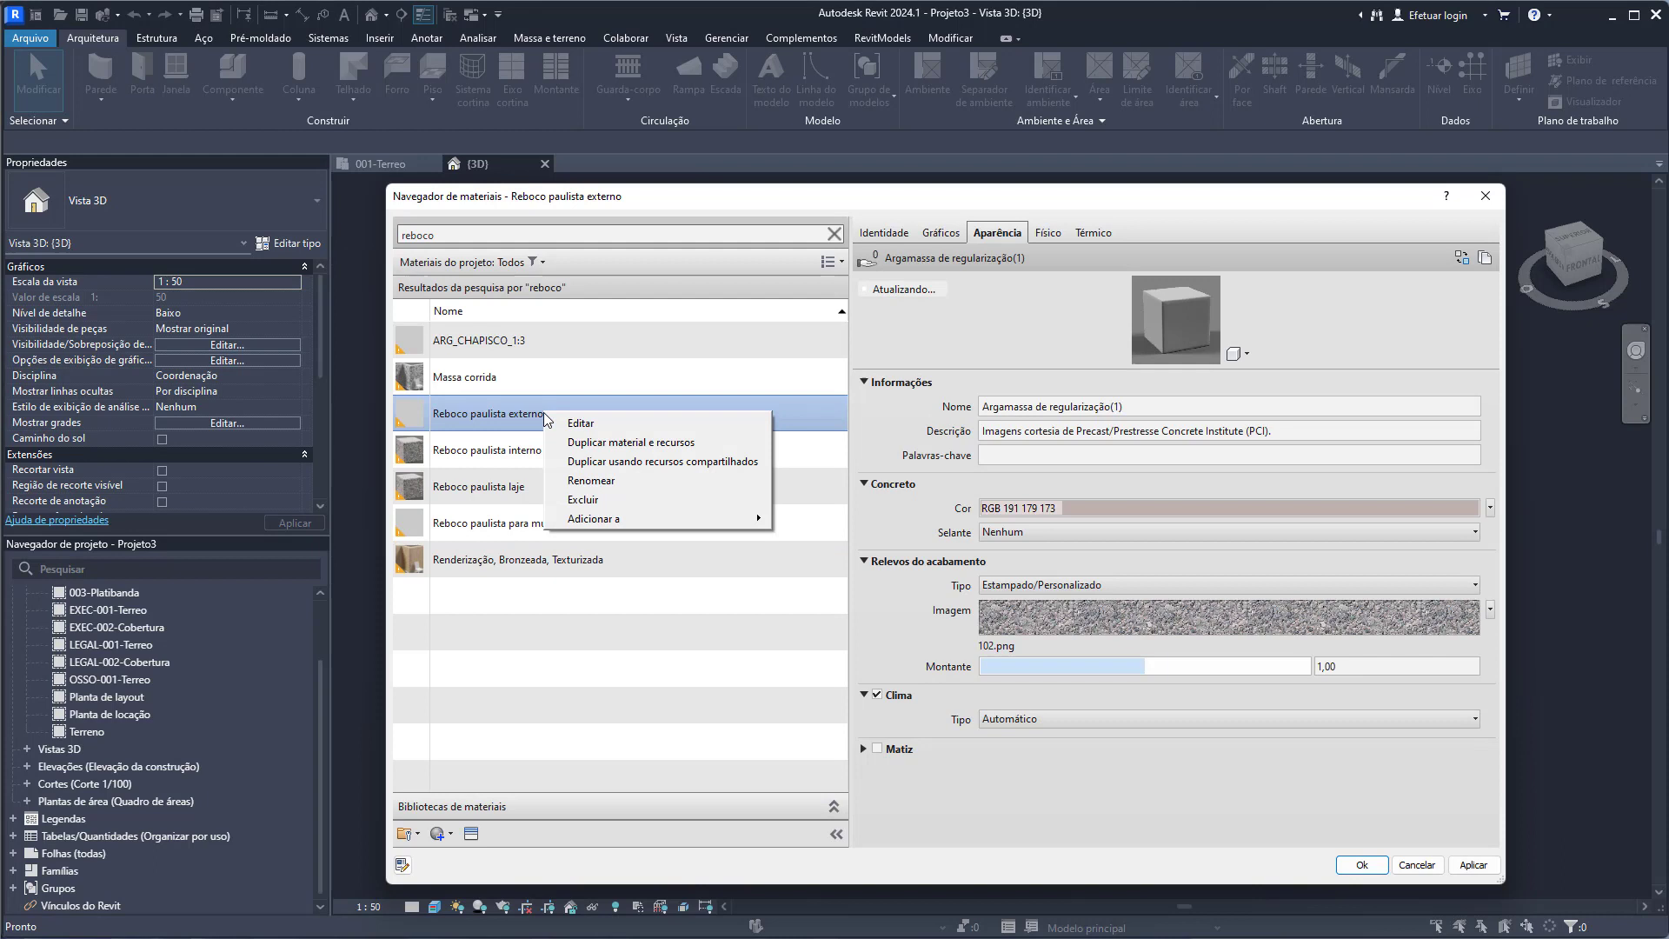
pyautogui.click(580, 445)
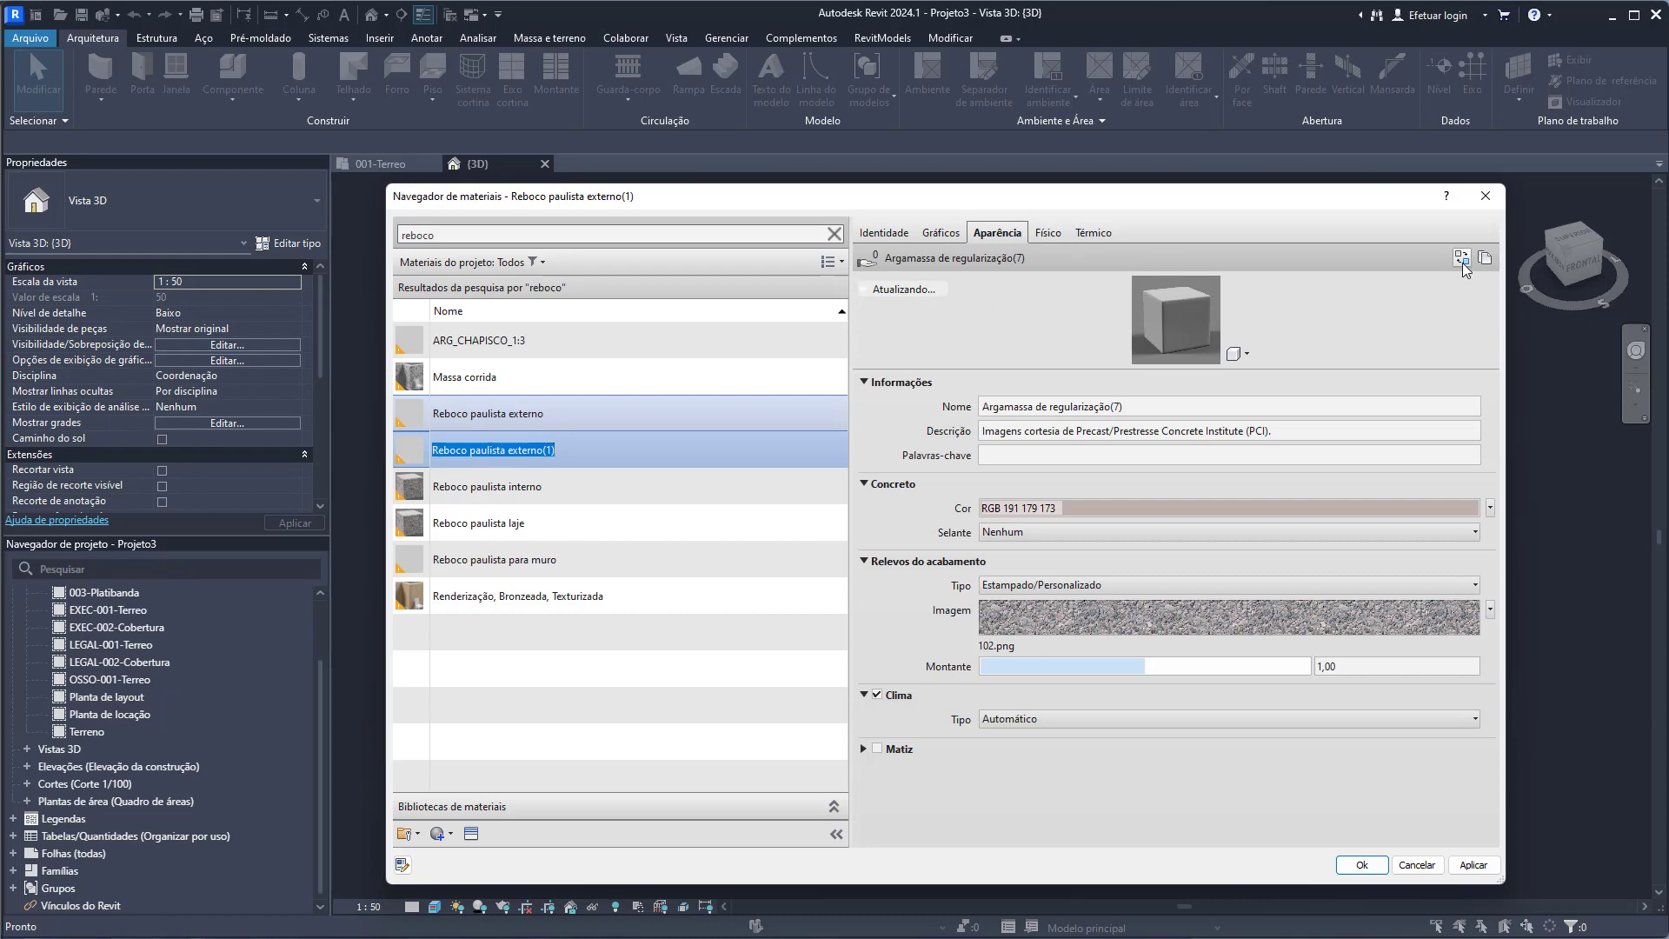
pyautogui.press('Return')
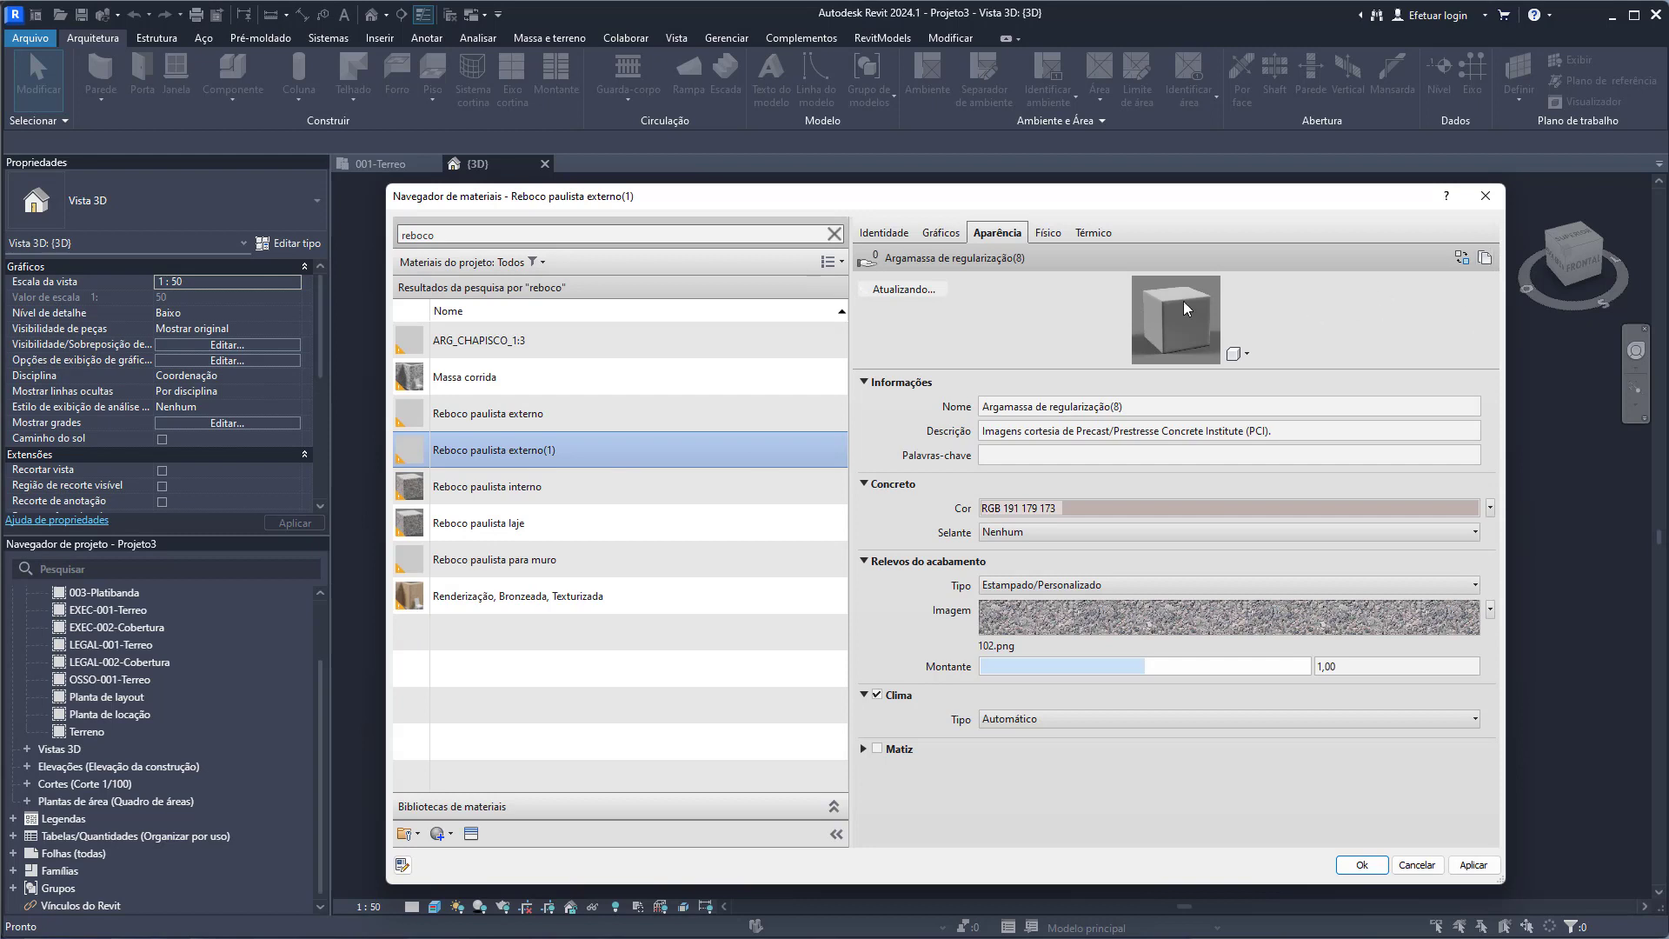
# - Delete the duplicate Reboco paulista externo(1) material
pyautogui.click(884, 232)
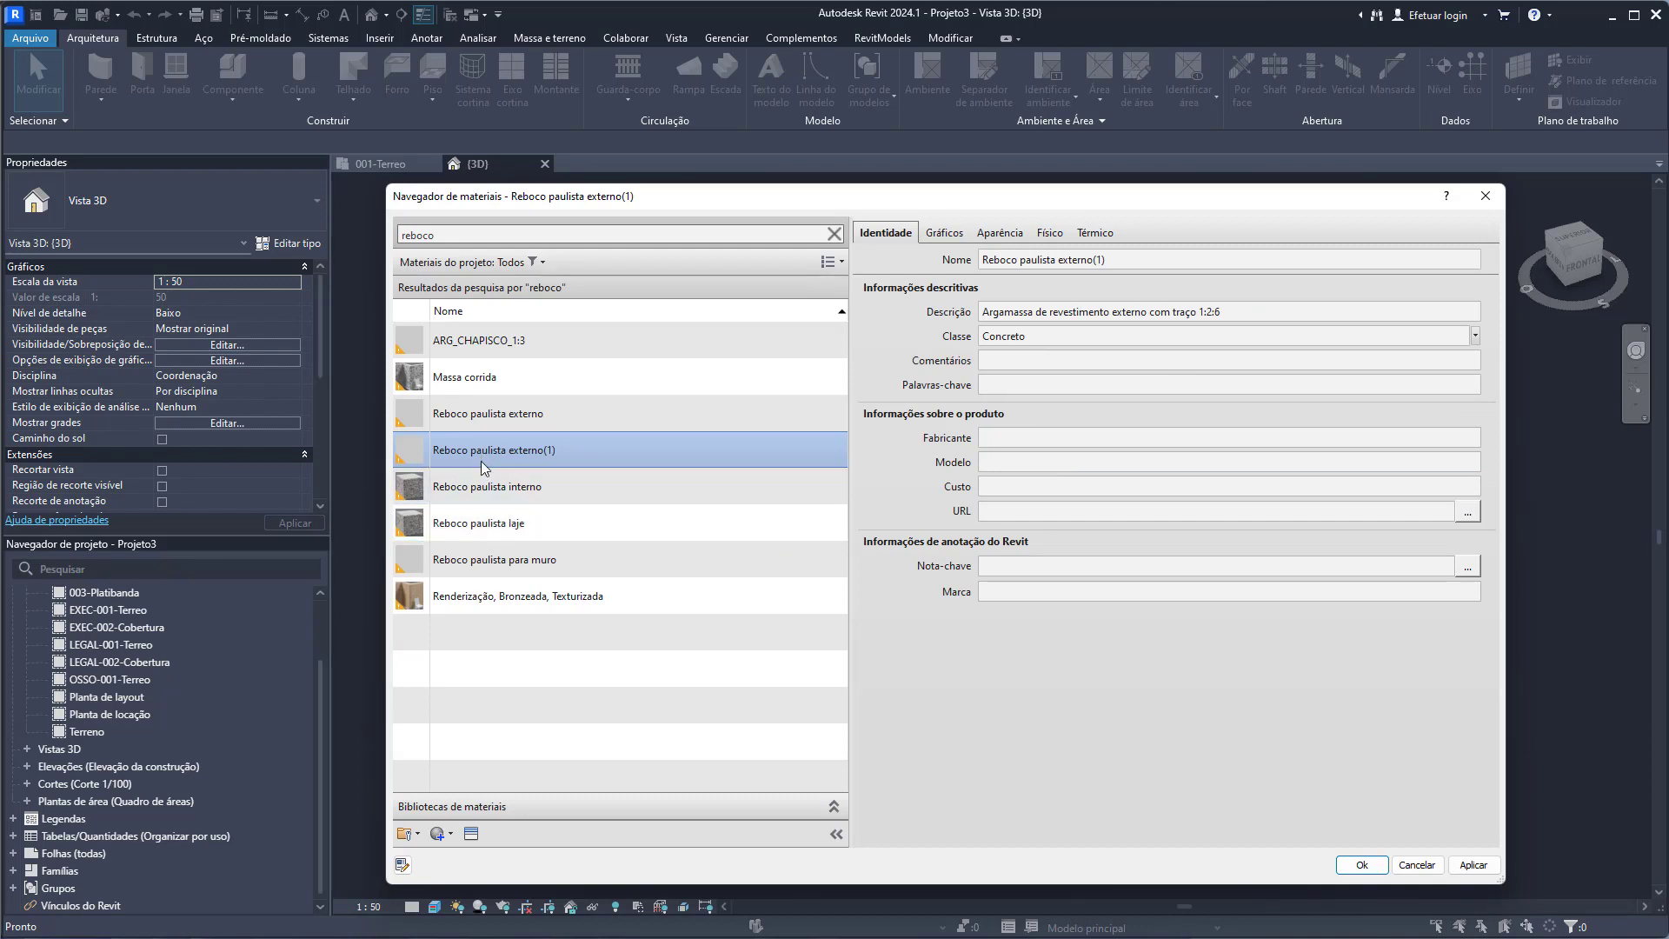
pyautogui.rightClick(521, 443)
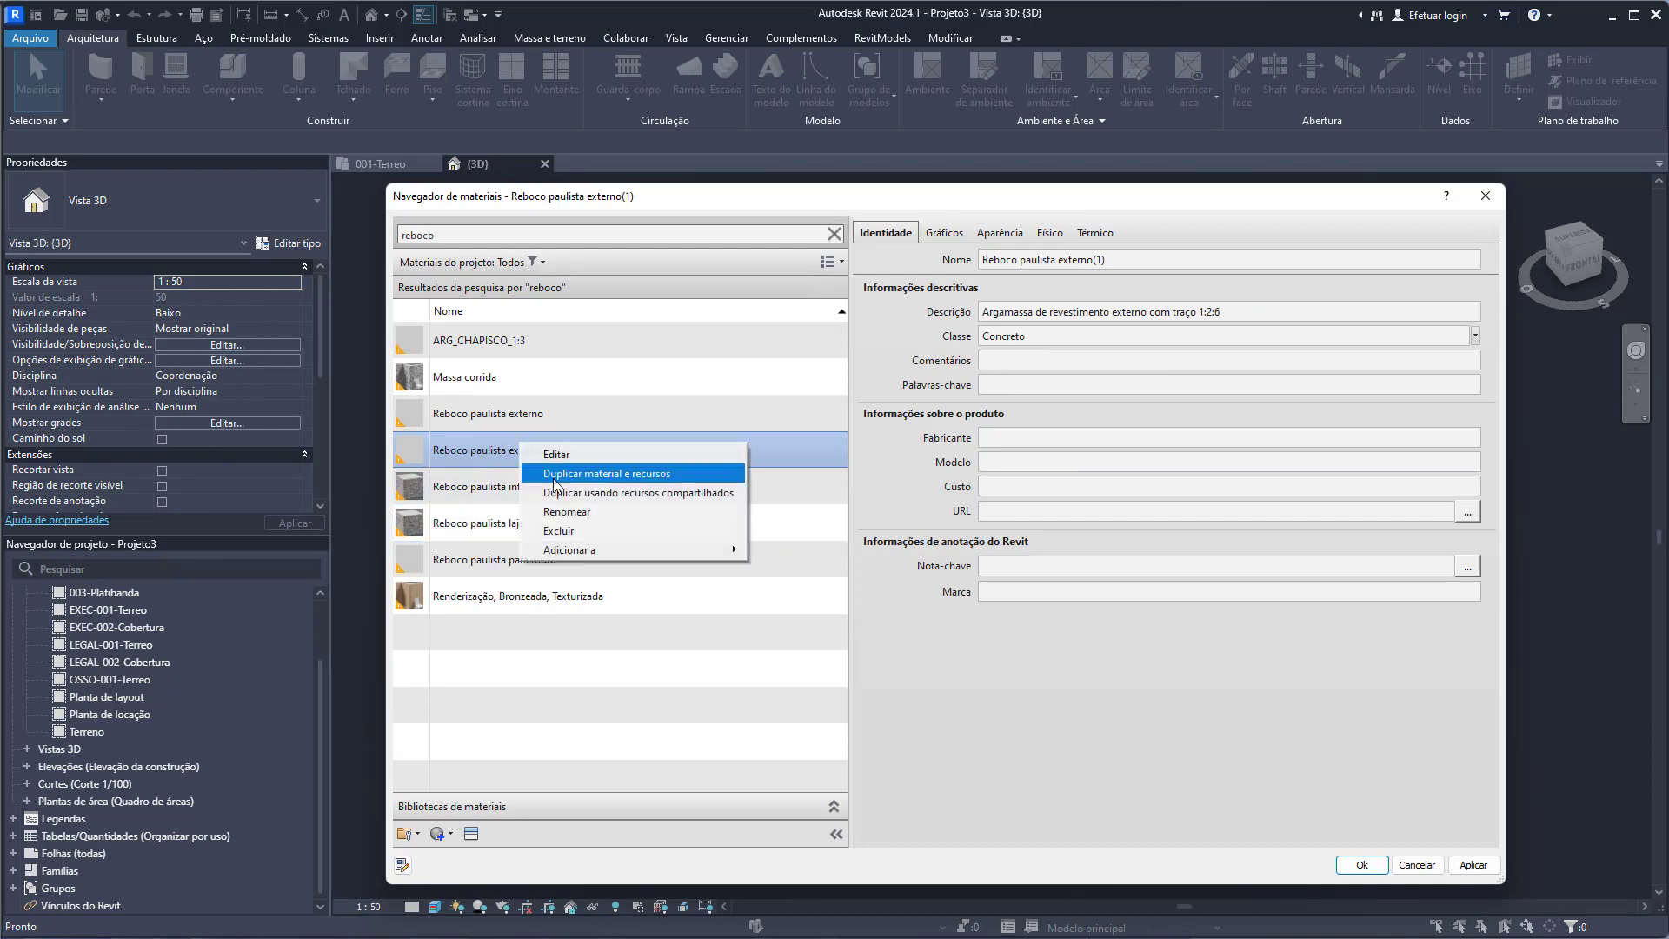
pyautogui.click(573, 530)
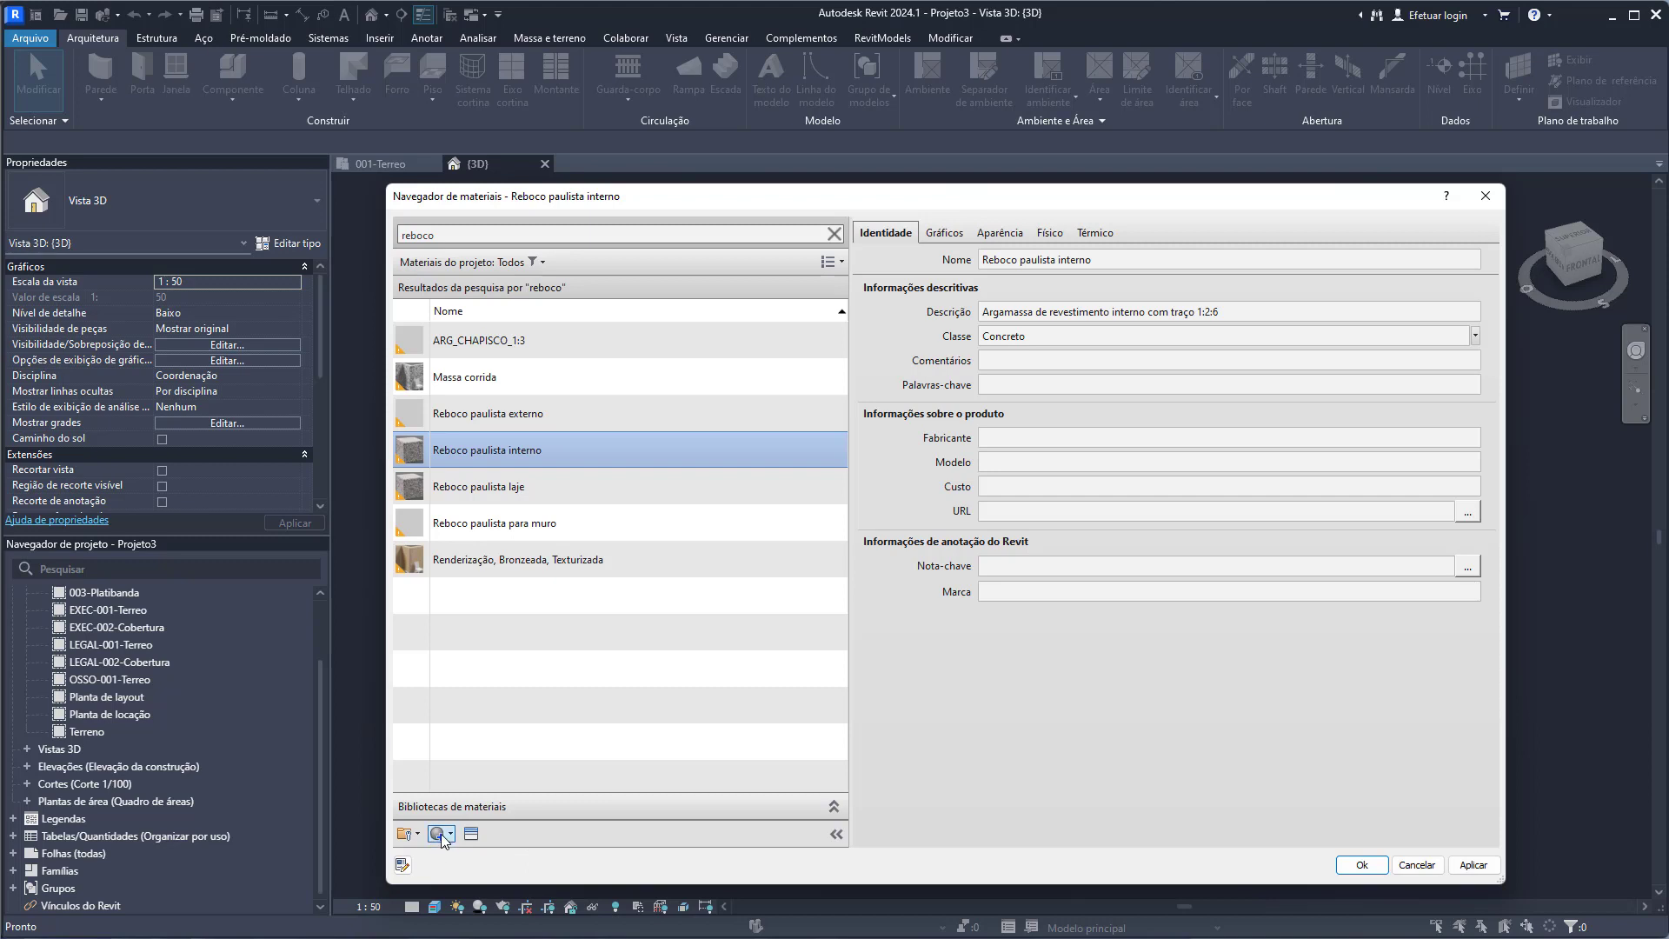
# - Create the new blank material Padrão Novo and look over its Gráficos and Aparência tabs
pyautogui.click(451, 834)
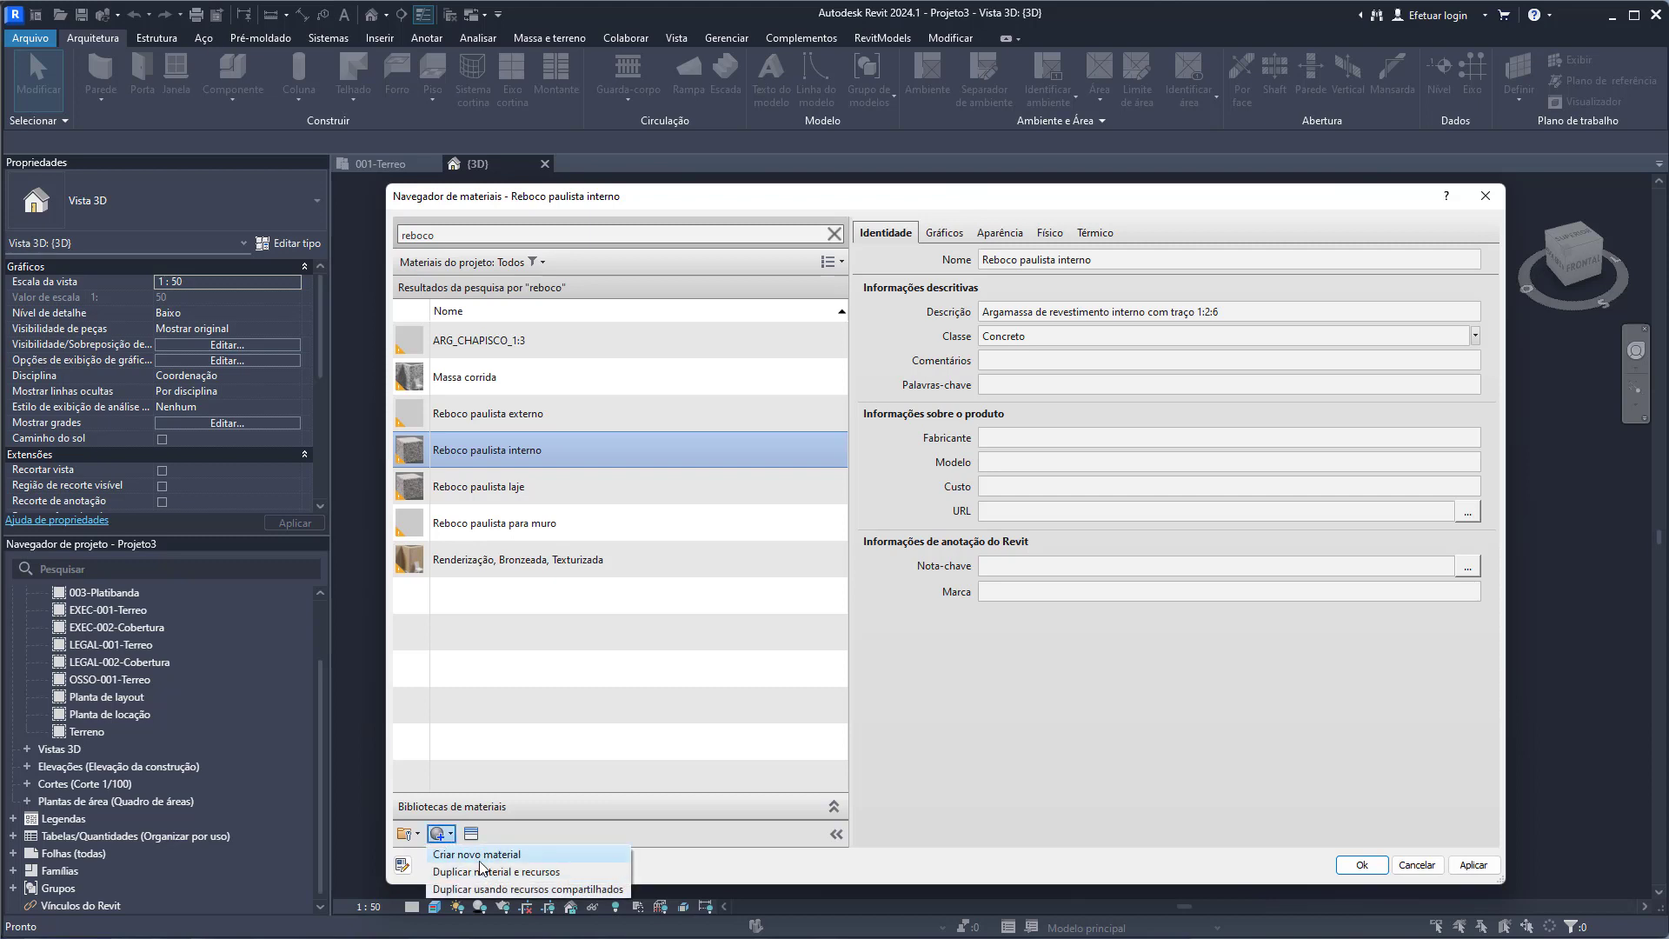
pyautogui.click(480, 855)
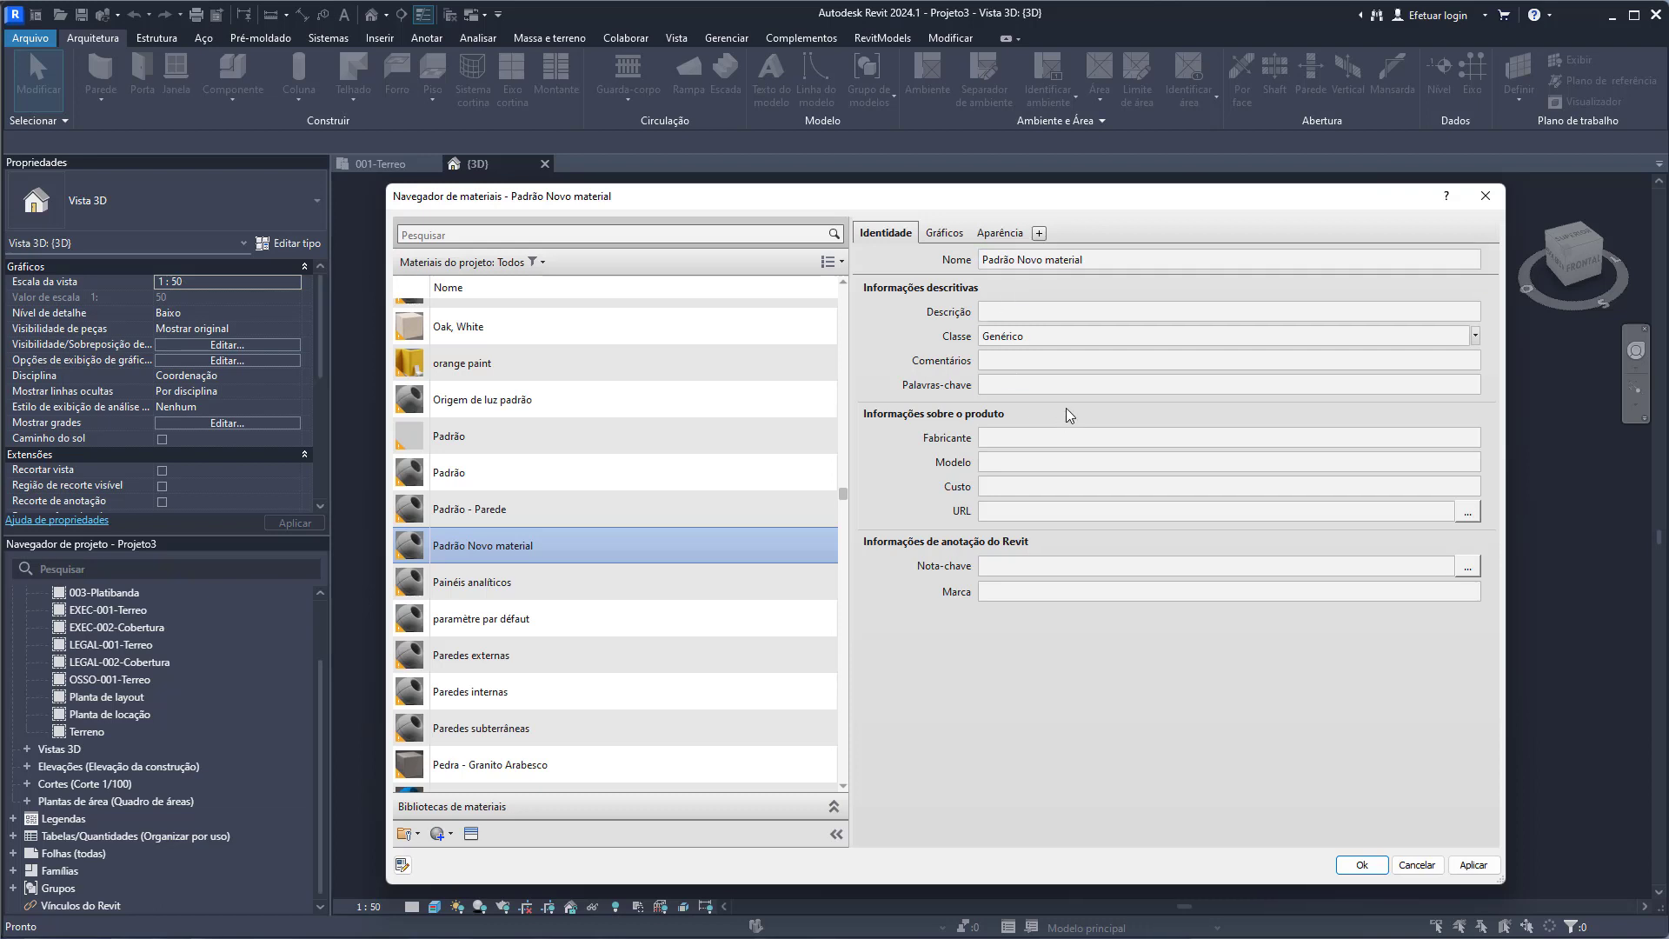
pyautogui.click(999, 315)
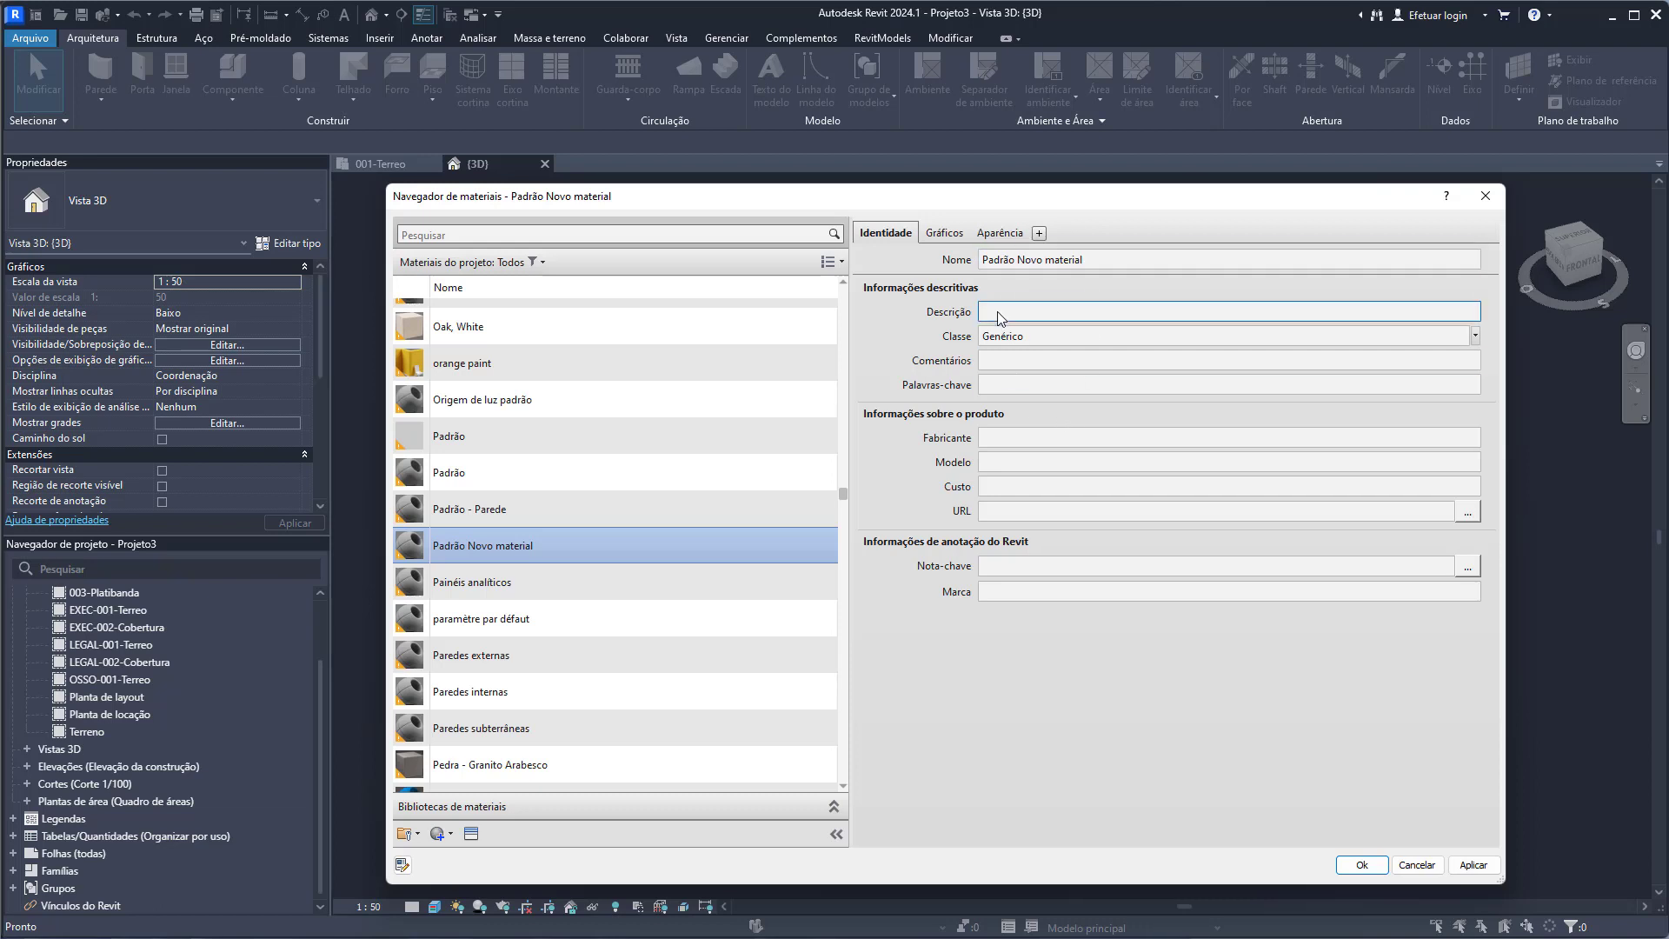
pyautogui.click(944, 233)
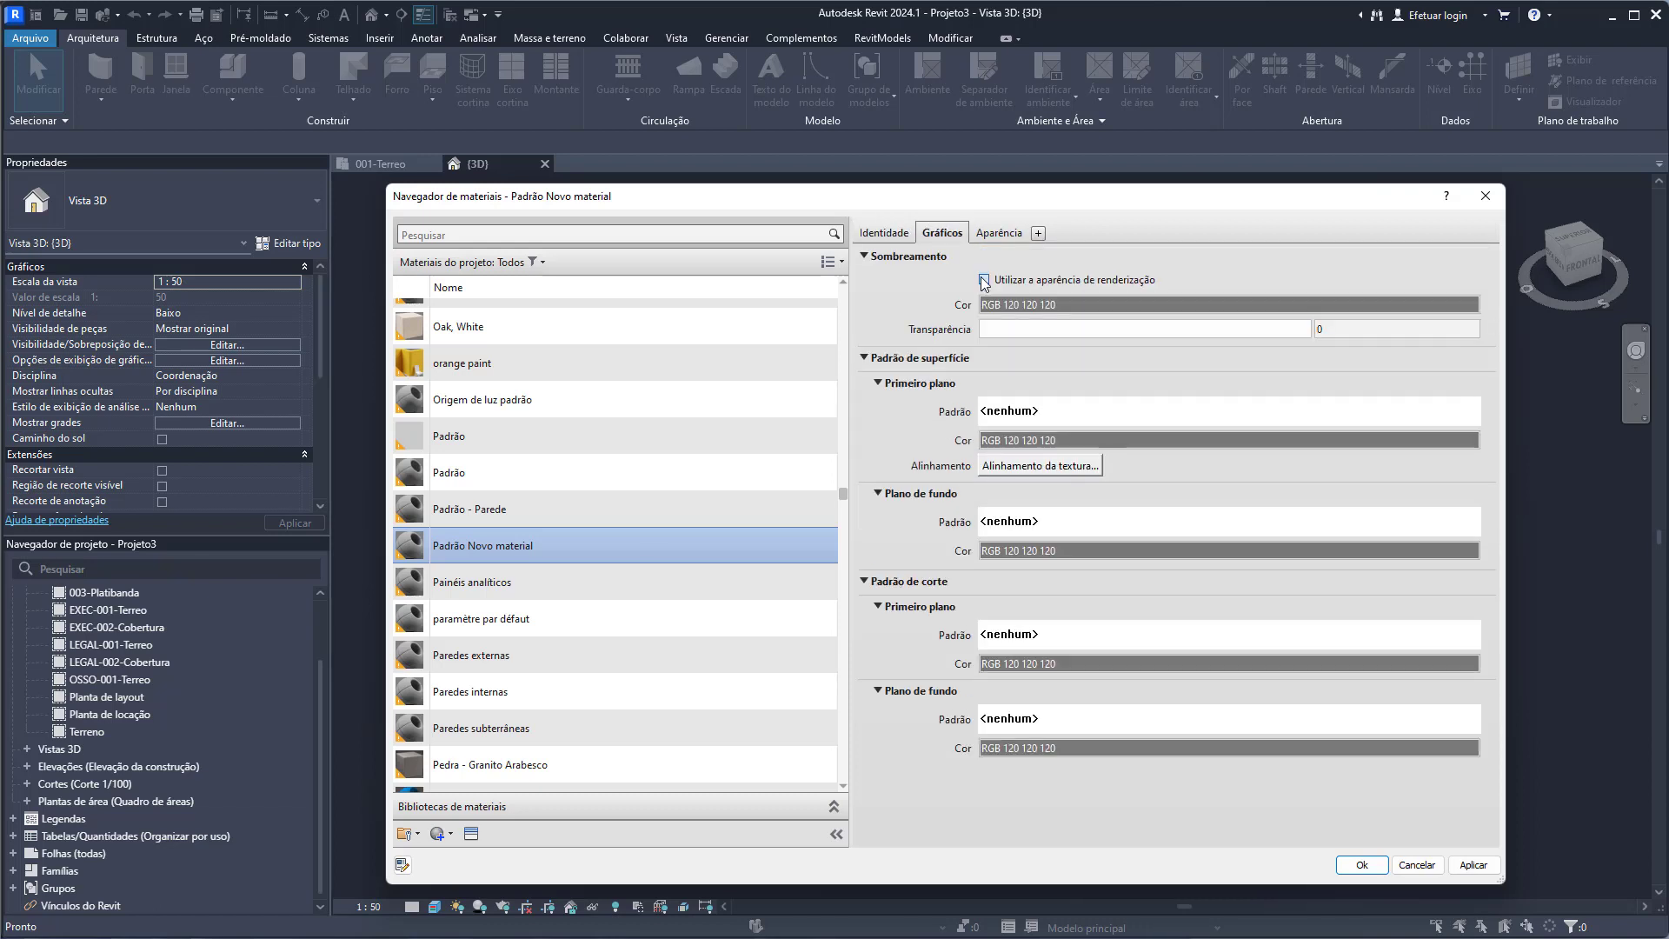
pyautogui.click(1006, 237)
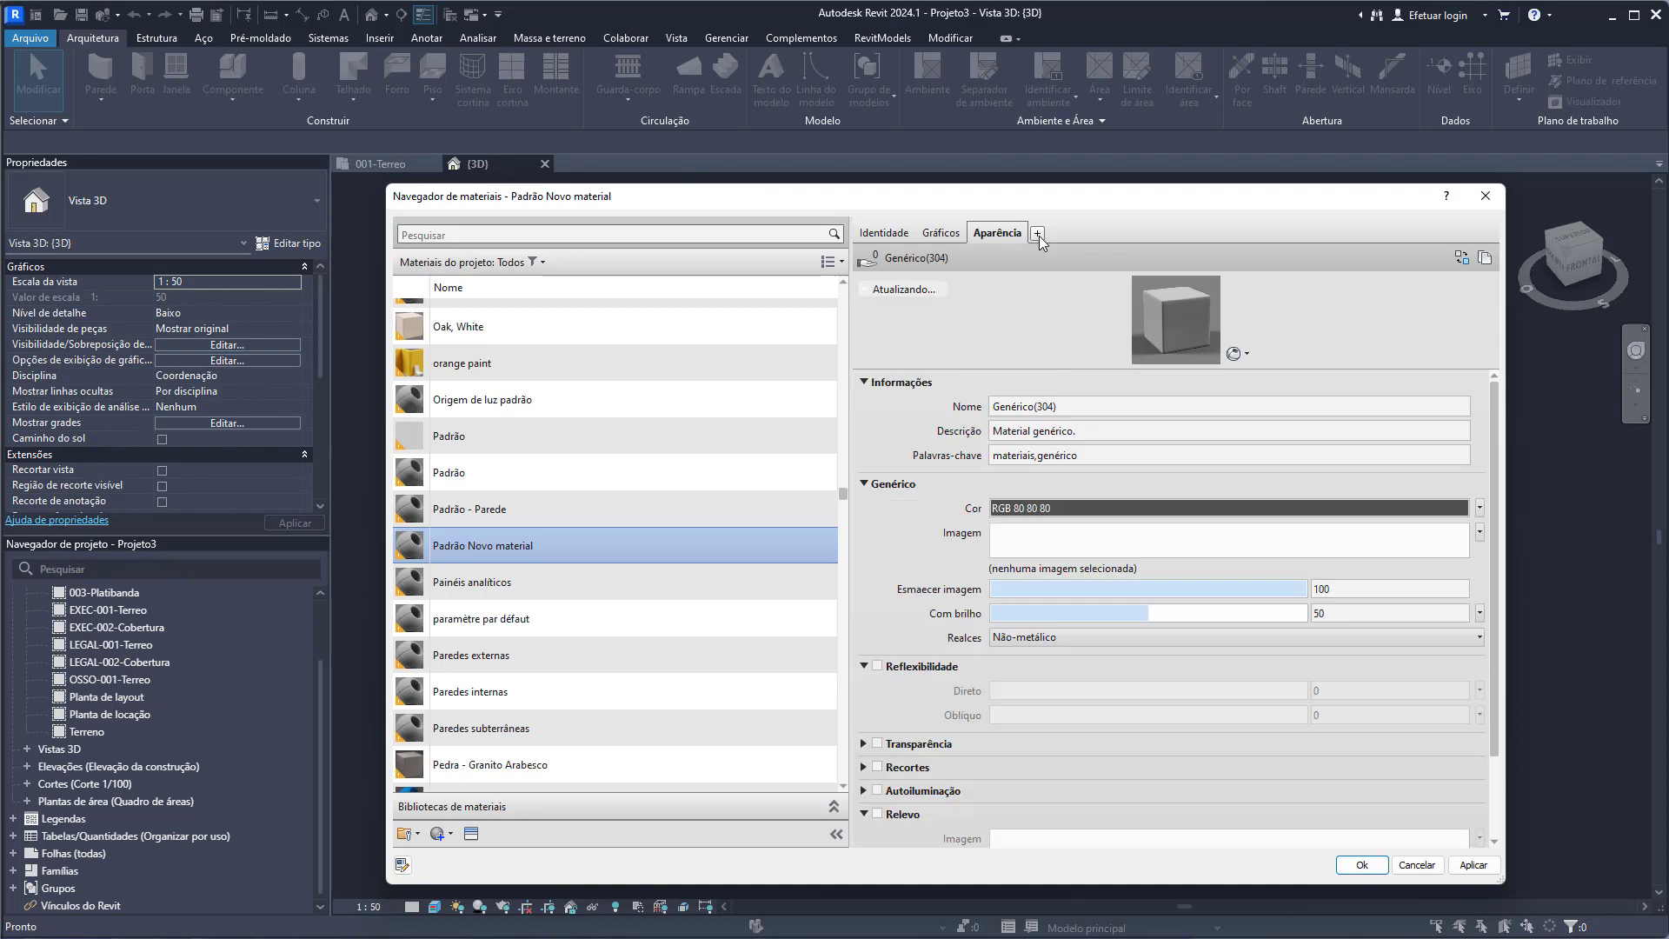
# - Add the Autodesk Concreto C25/30 physical asset to Padrão Novo
pyautogui.click(1037, 235)
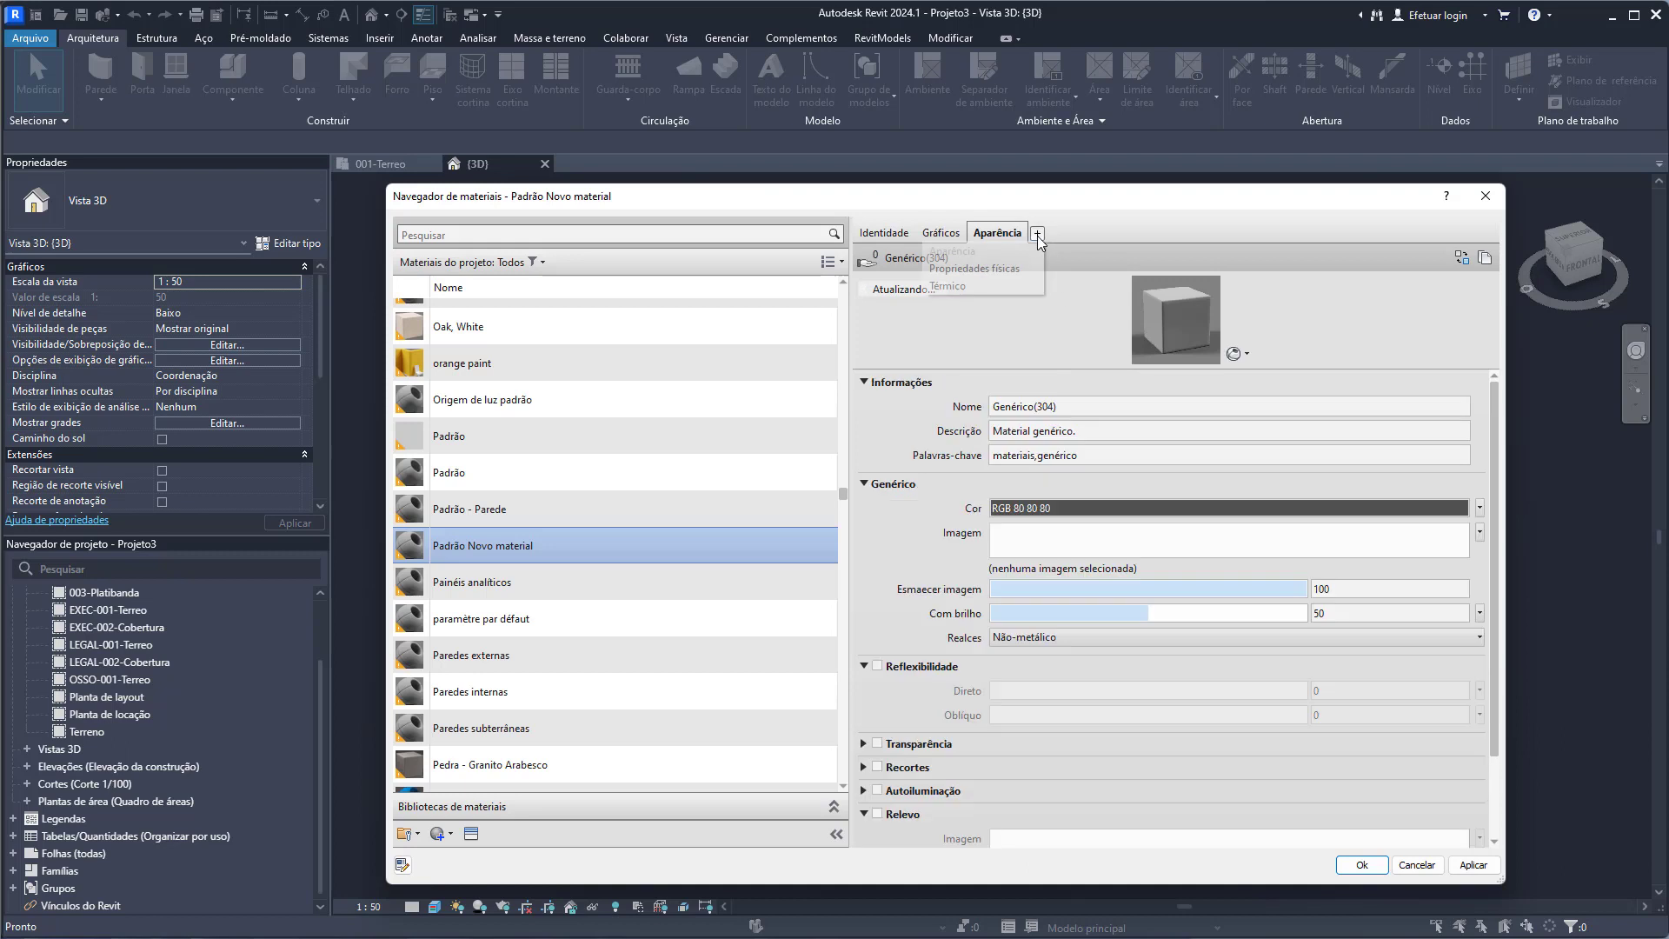
pyautogui.click(973, 270)
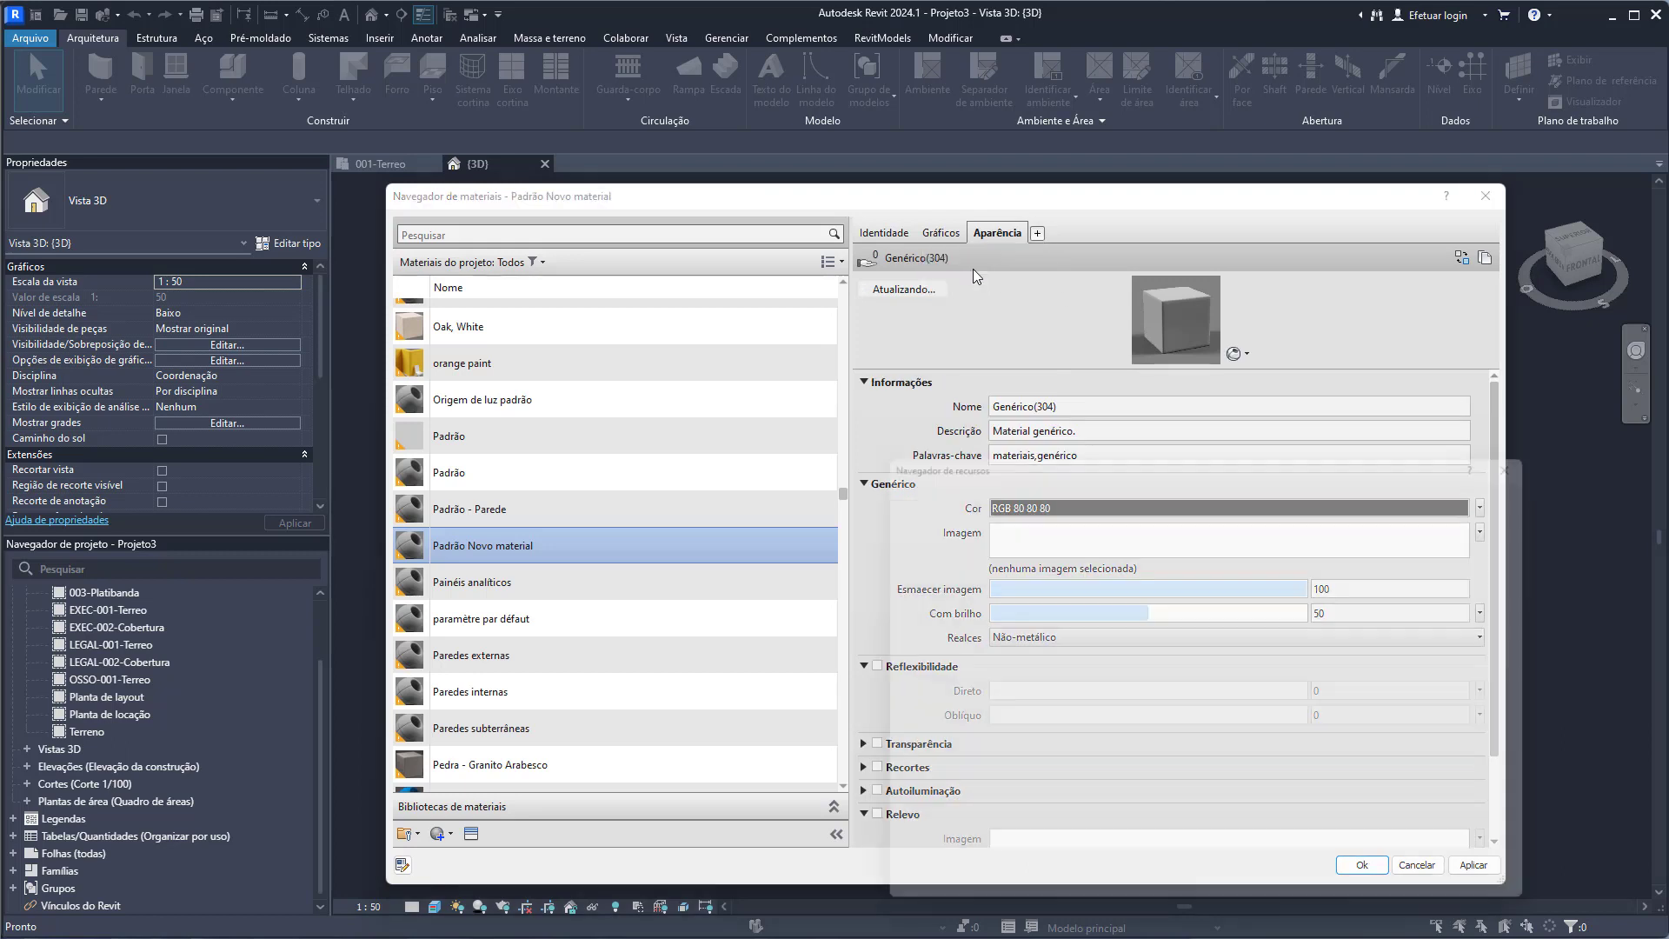
pyautogui.moveTo(1071, 450); pyautogui.dragTo(920, 304)
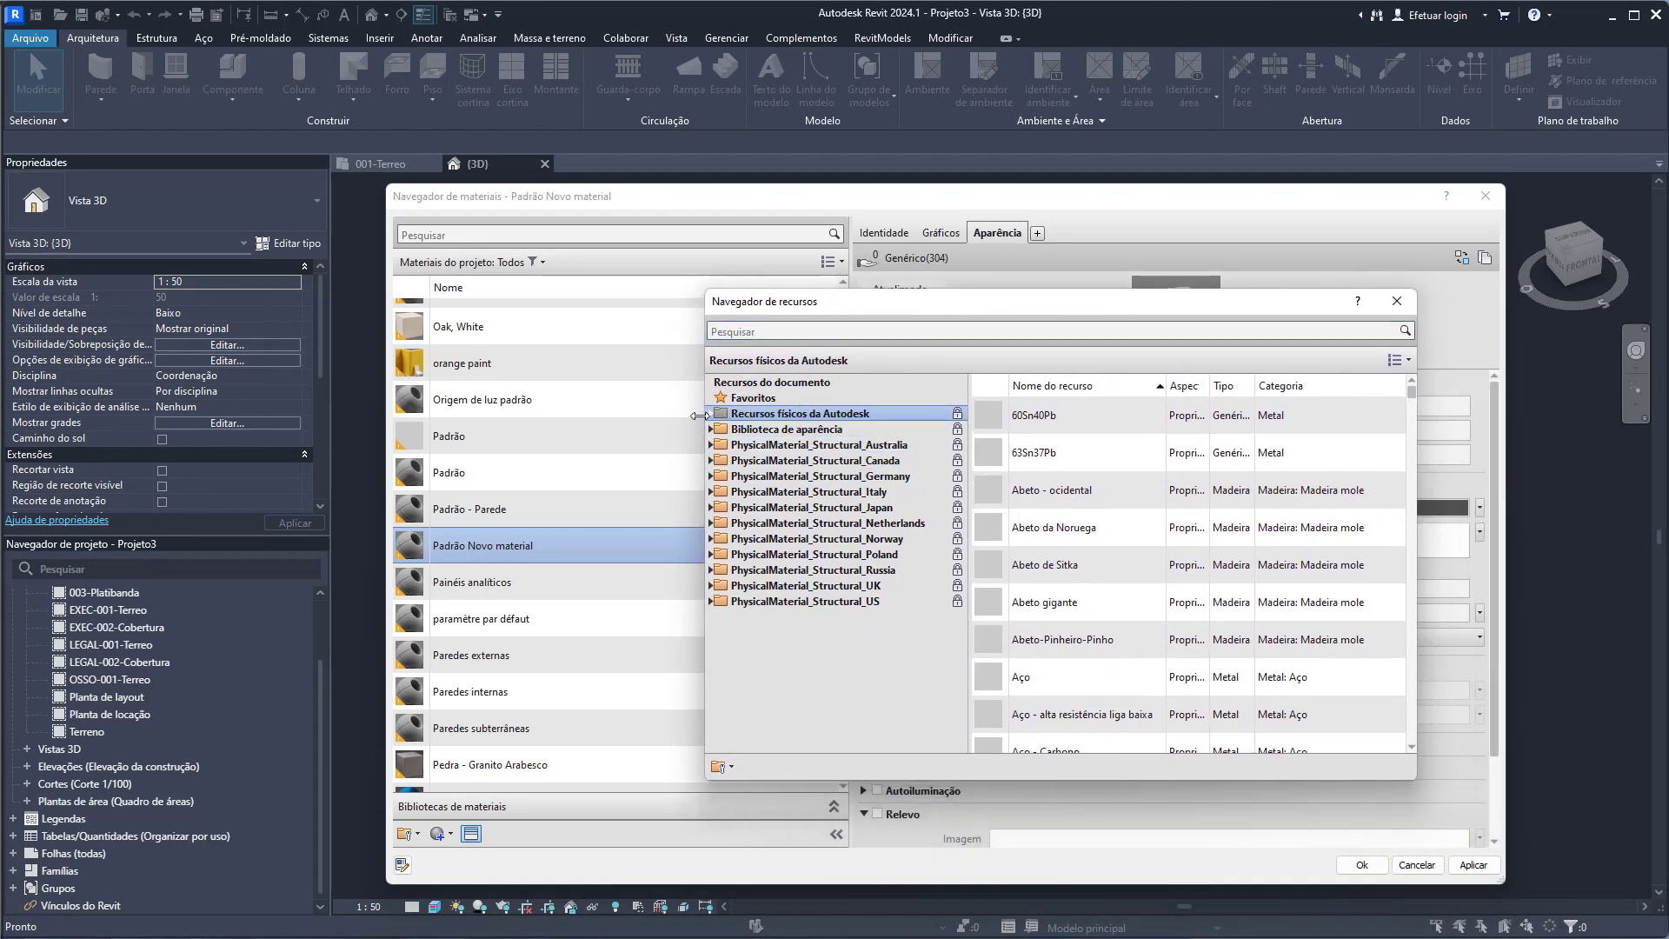
pyautogui.click(711, 414)
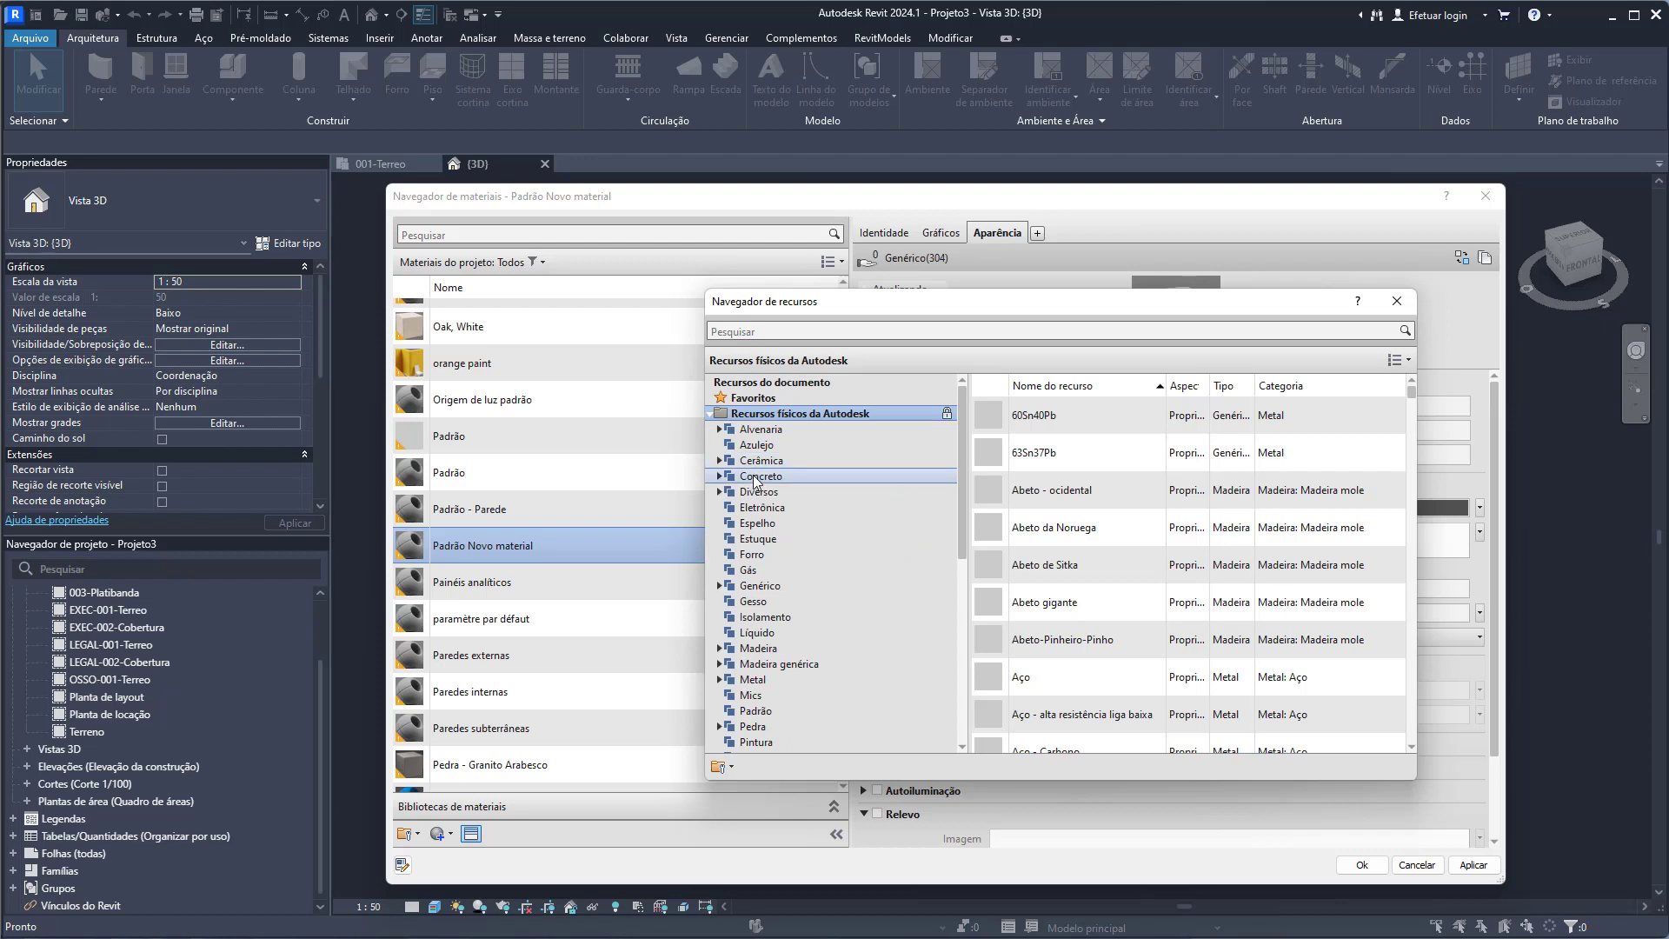
pyautogui.click(756, 477)
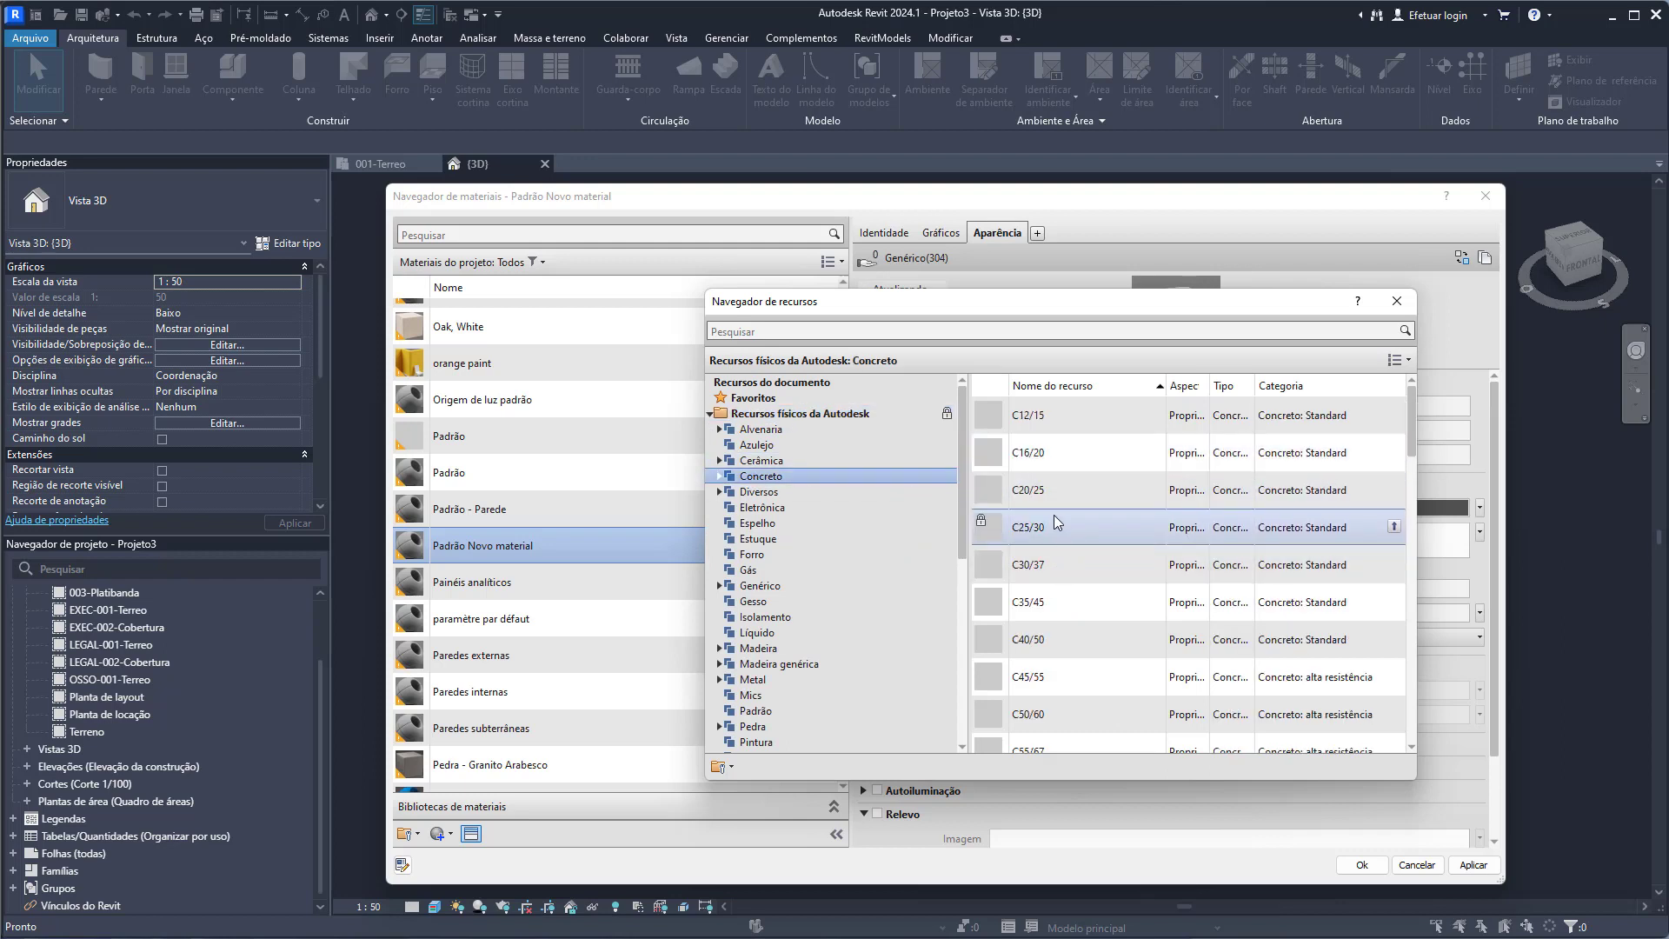
pyautogui.scroll(-1, 1050, 525)
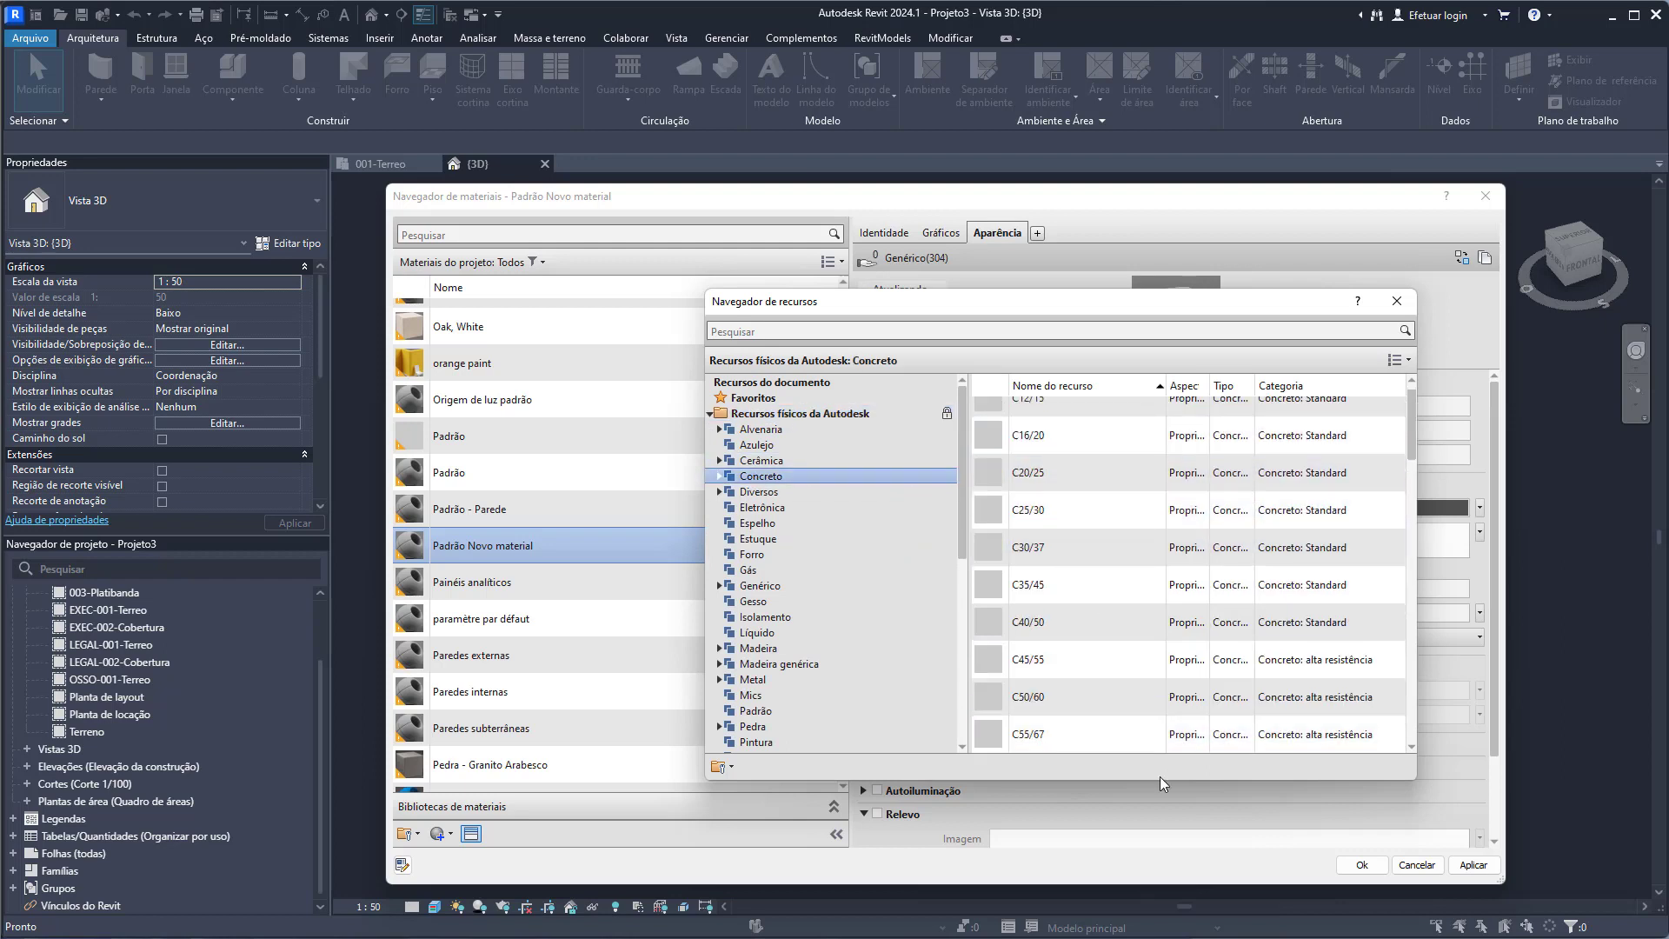
pyautogui.doubleClick(1065, 517)
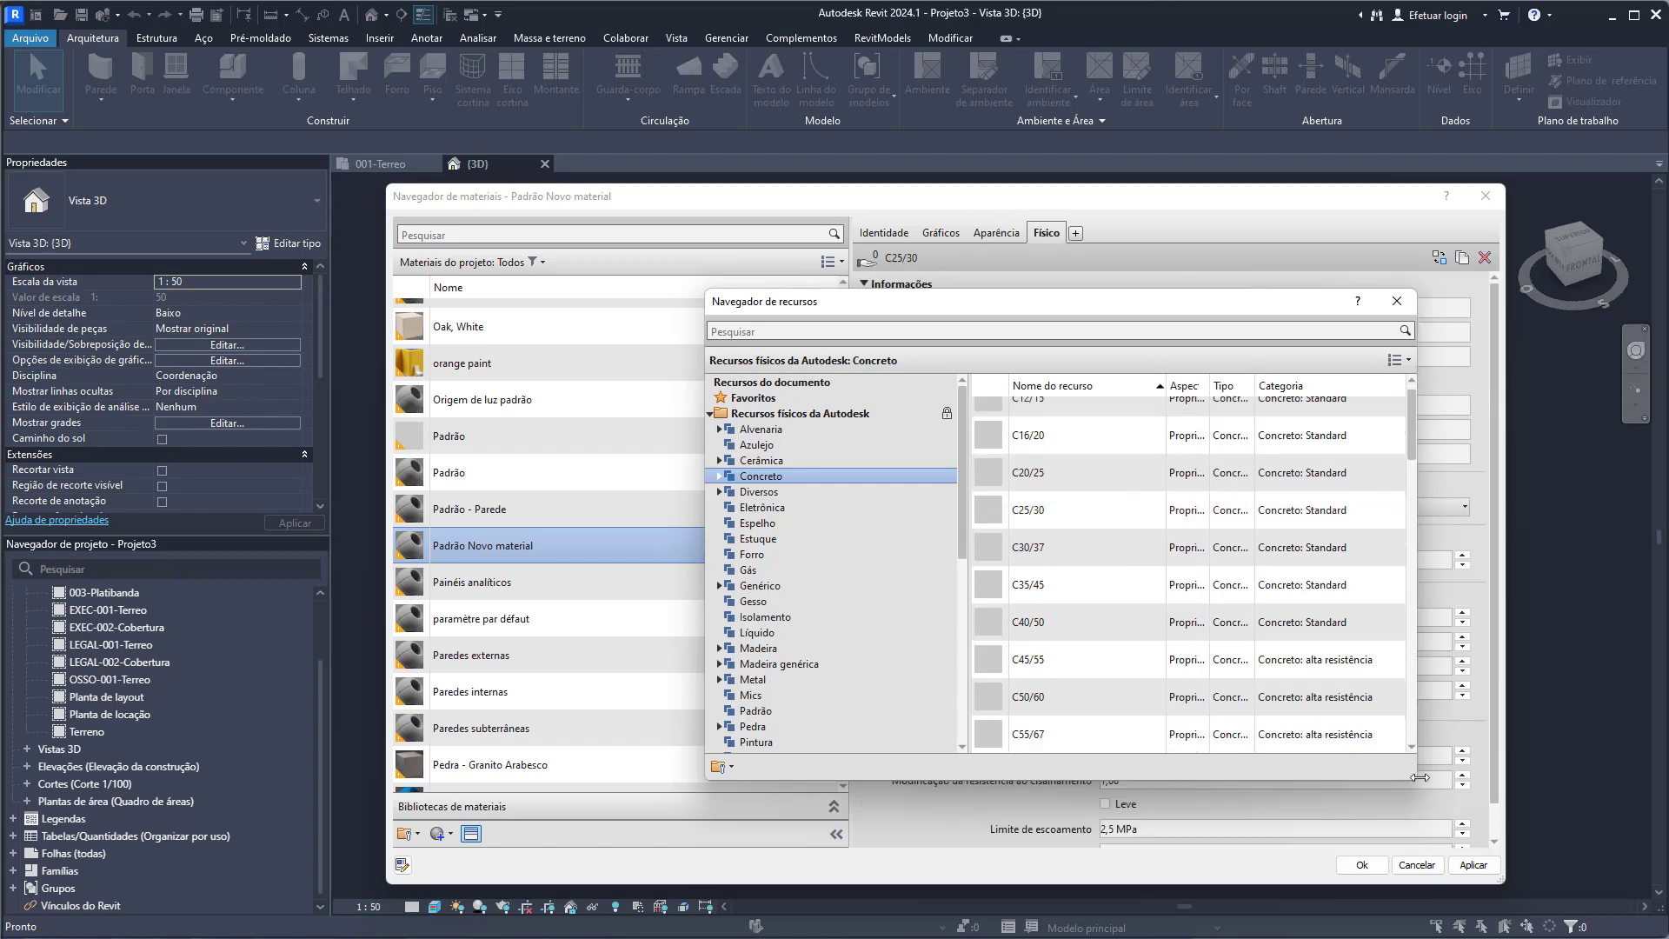
# - Close the asset library and review the C25/30 keywords, subclass and Autodesk source fields
pyautogui.click(1397, 301)
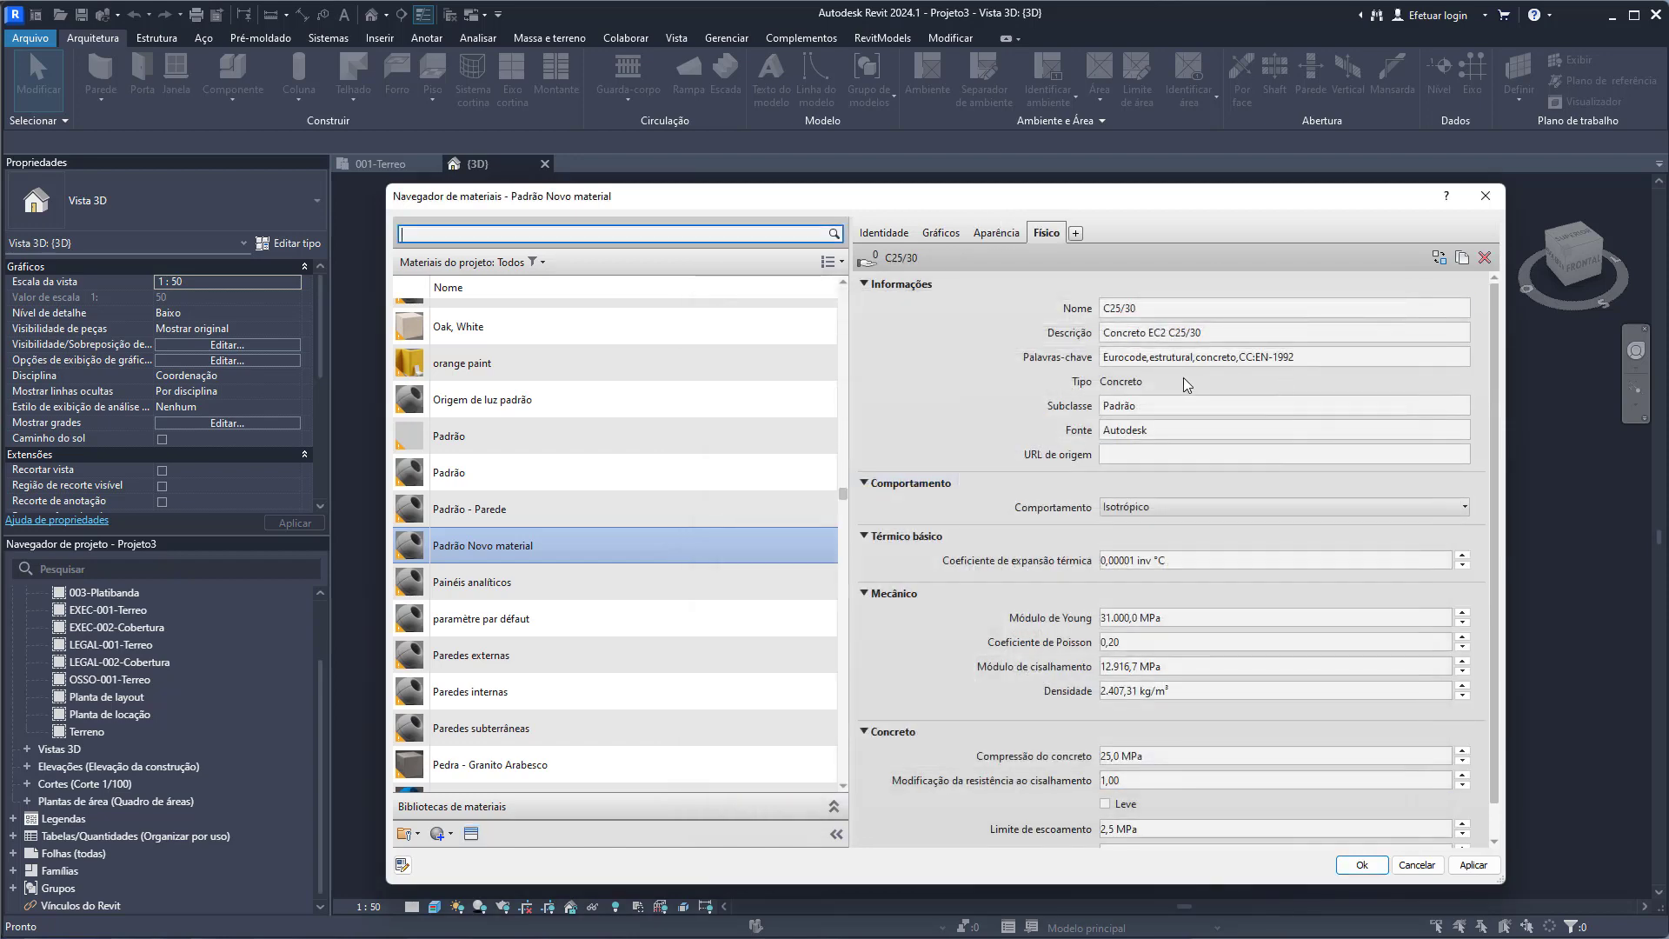
pyautogui.press('Tab')
pyautogui.press('Tab')
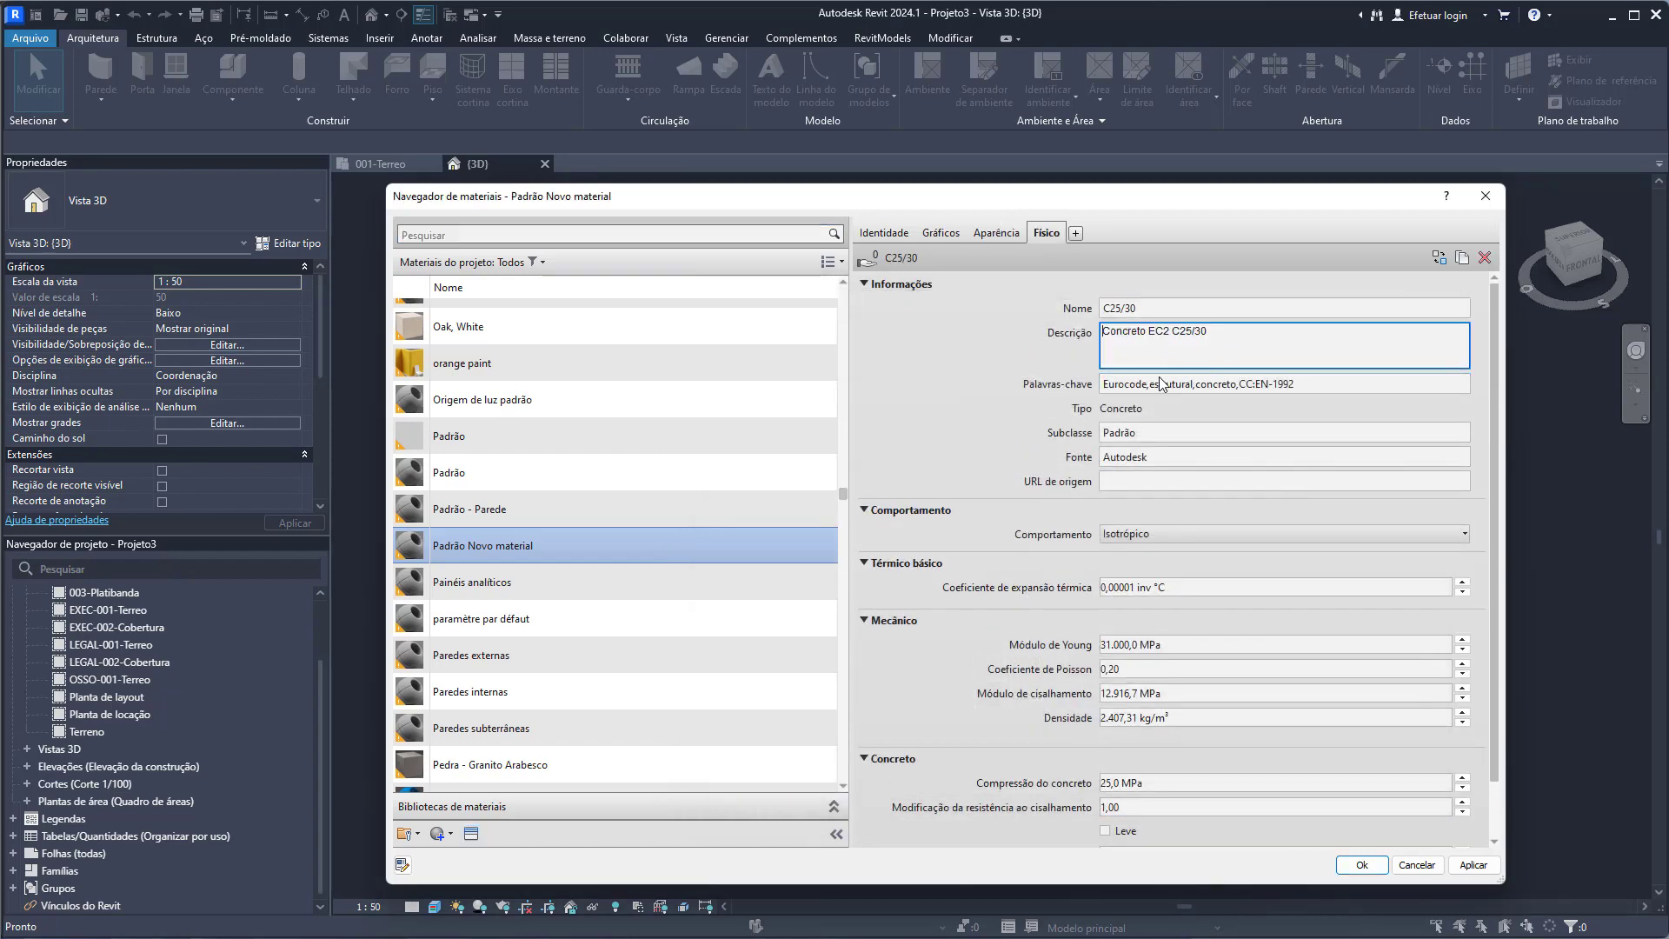
pyautogui.press('Tab')
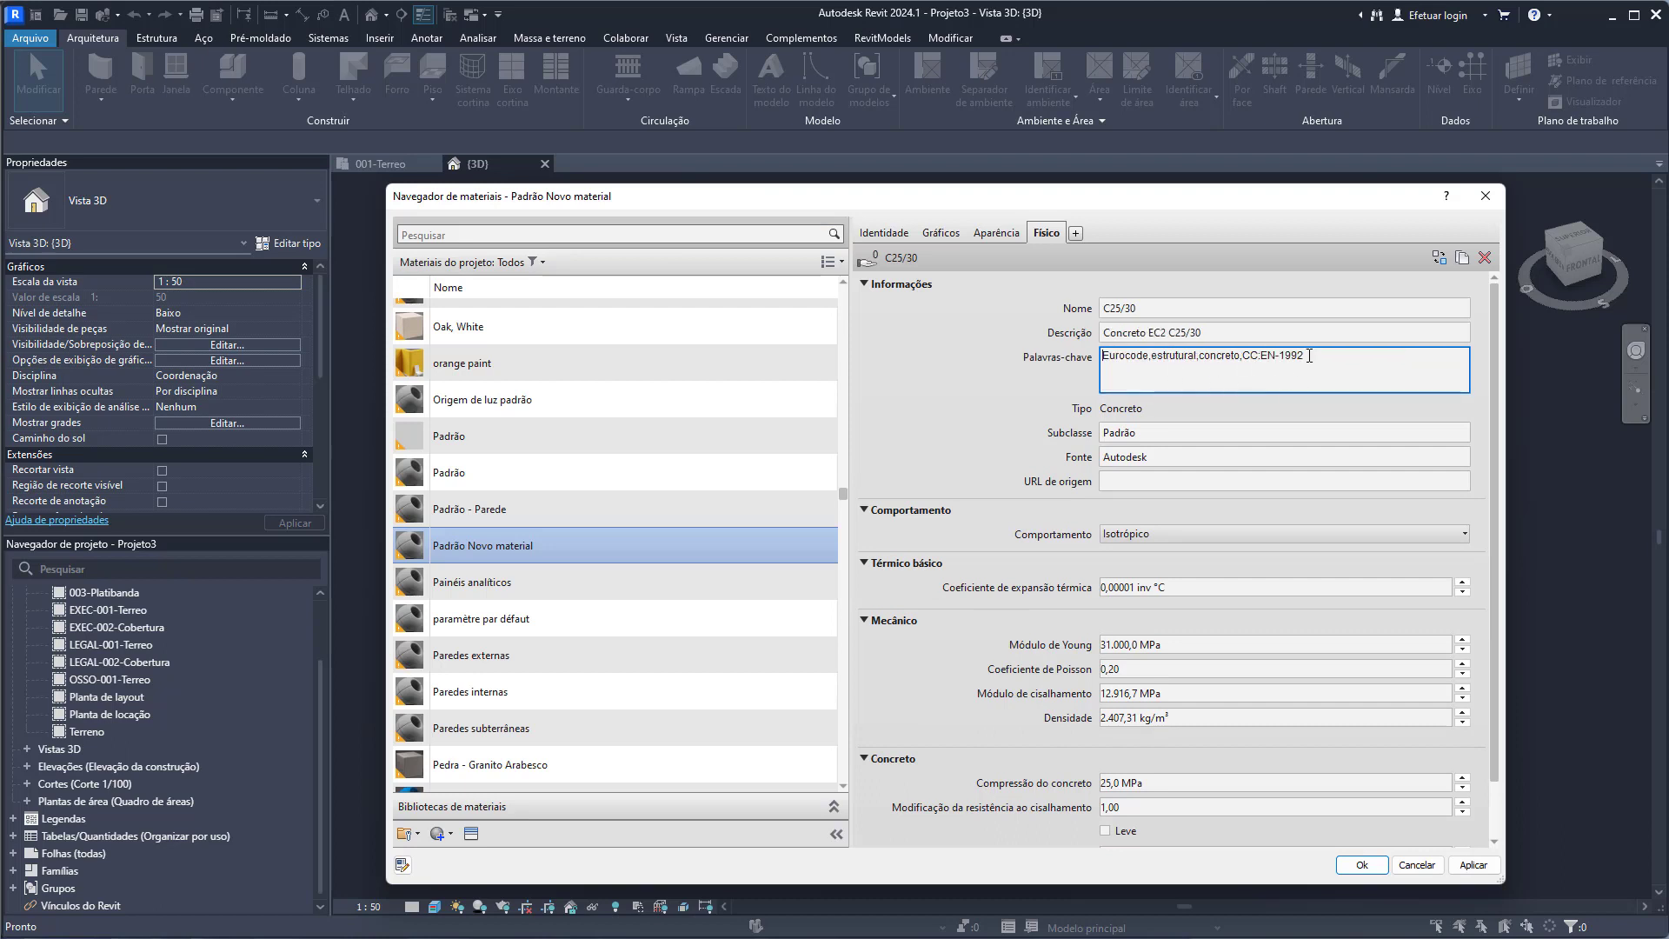
pyautogui.moveTo(1309, 355); pyautogui.dragTo(1005, 372)
pyautogui.click(1154, 434)
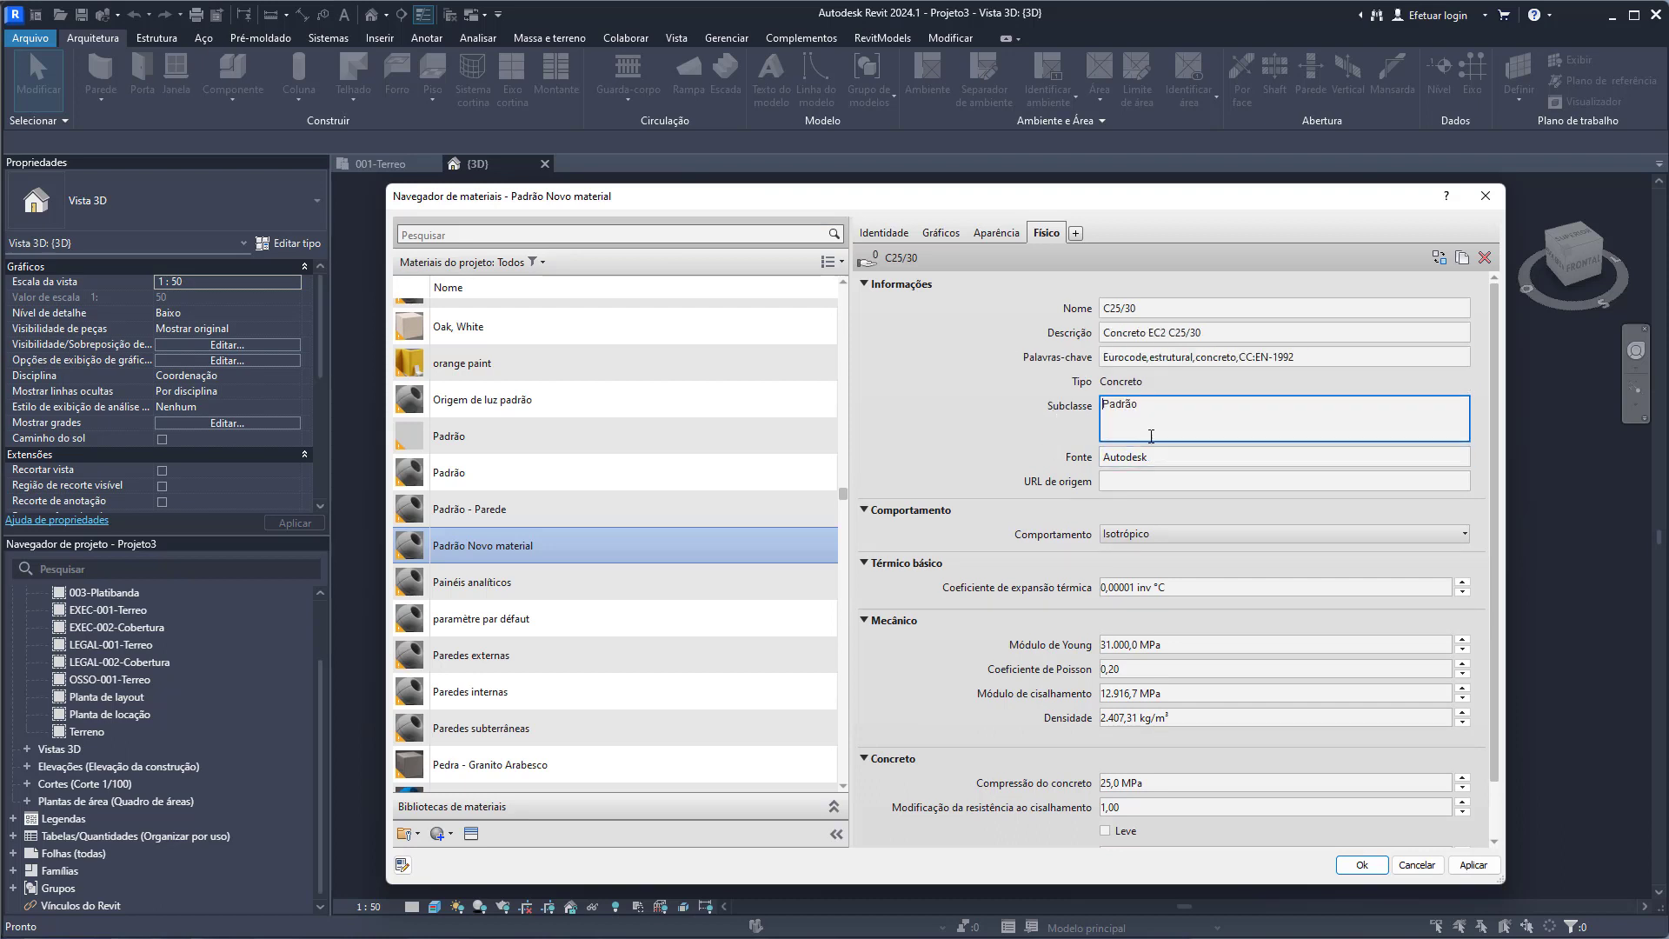
pyautogui.click(1161, 461)
pyautogui.moveTo(1161, 459); pyautogui.dragTo(1039, 435)
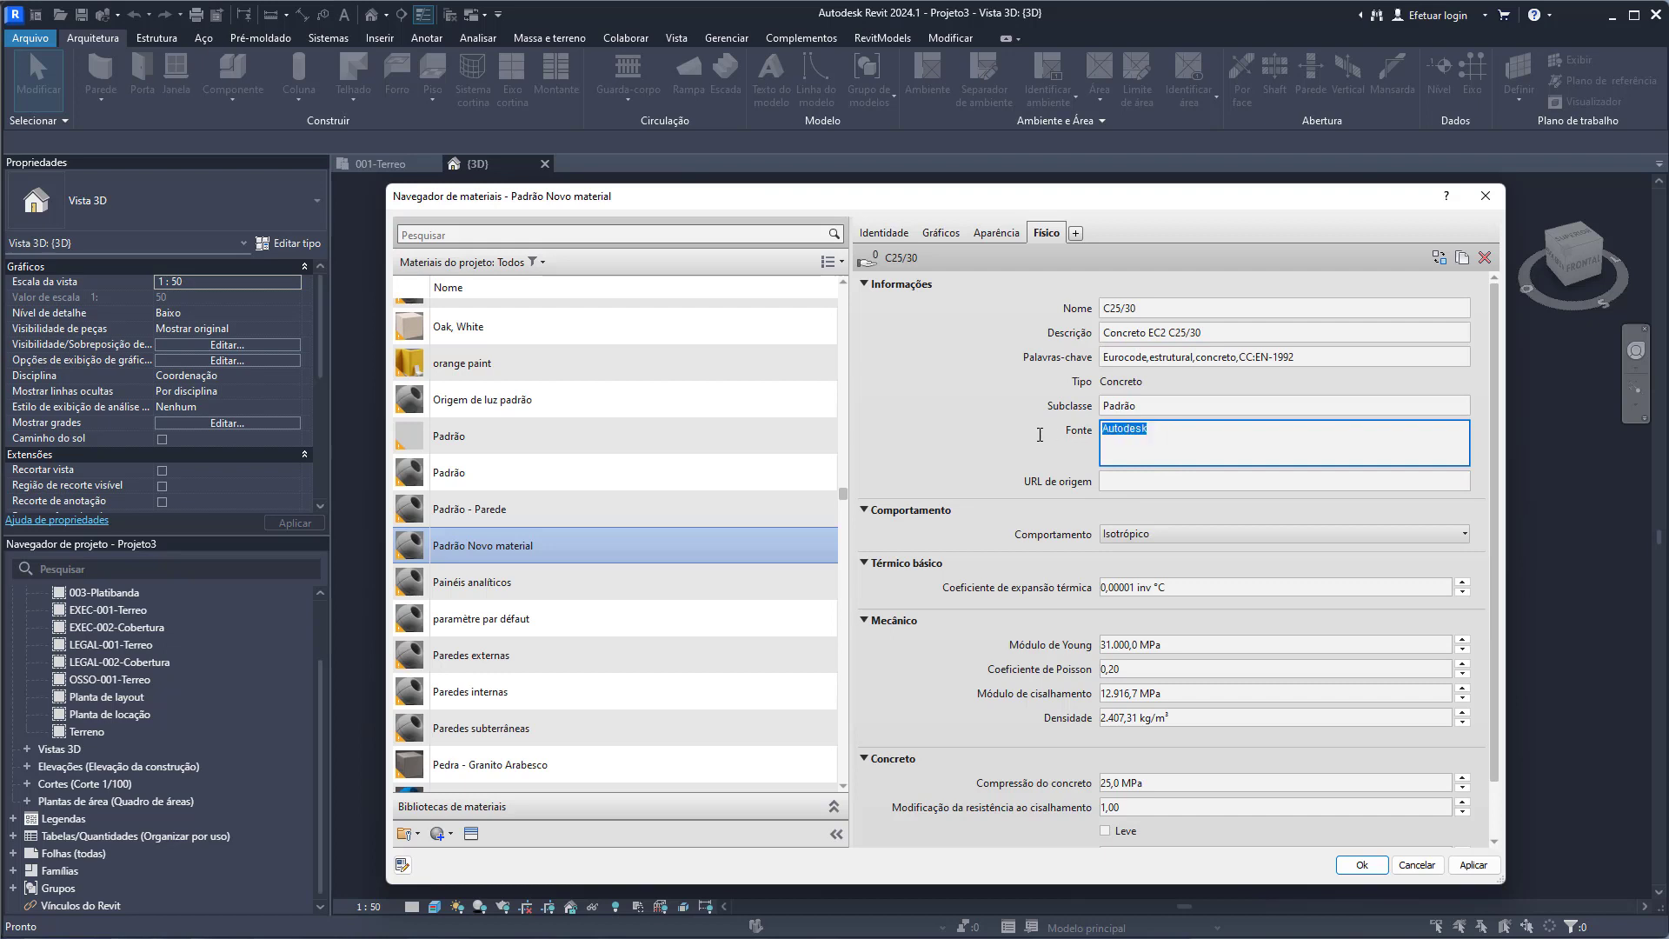
# - Keep the behaviour Isotrópico and check the Poisson 0,20 and density 2.407,31 kg/m³ values
pyautogui.click(1135, 534)
pyautogui.click(1144, 508)
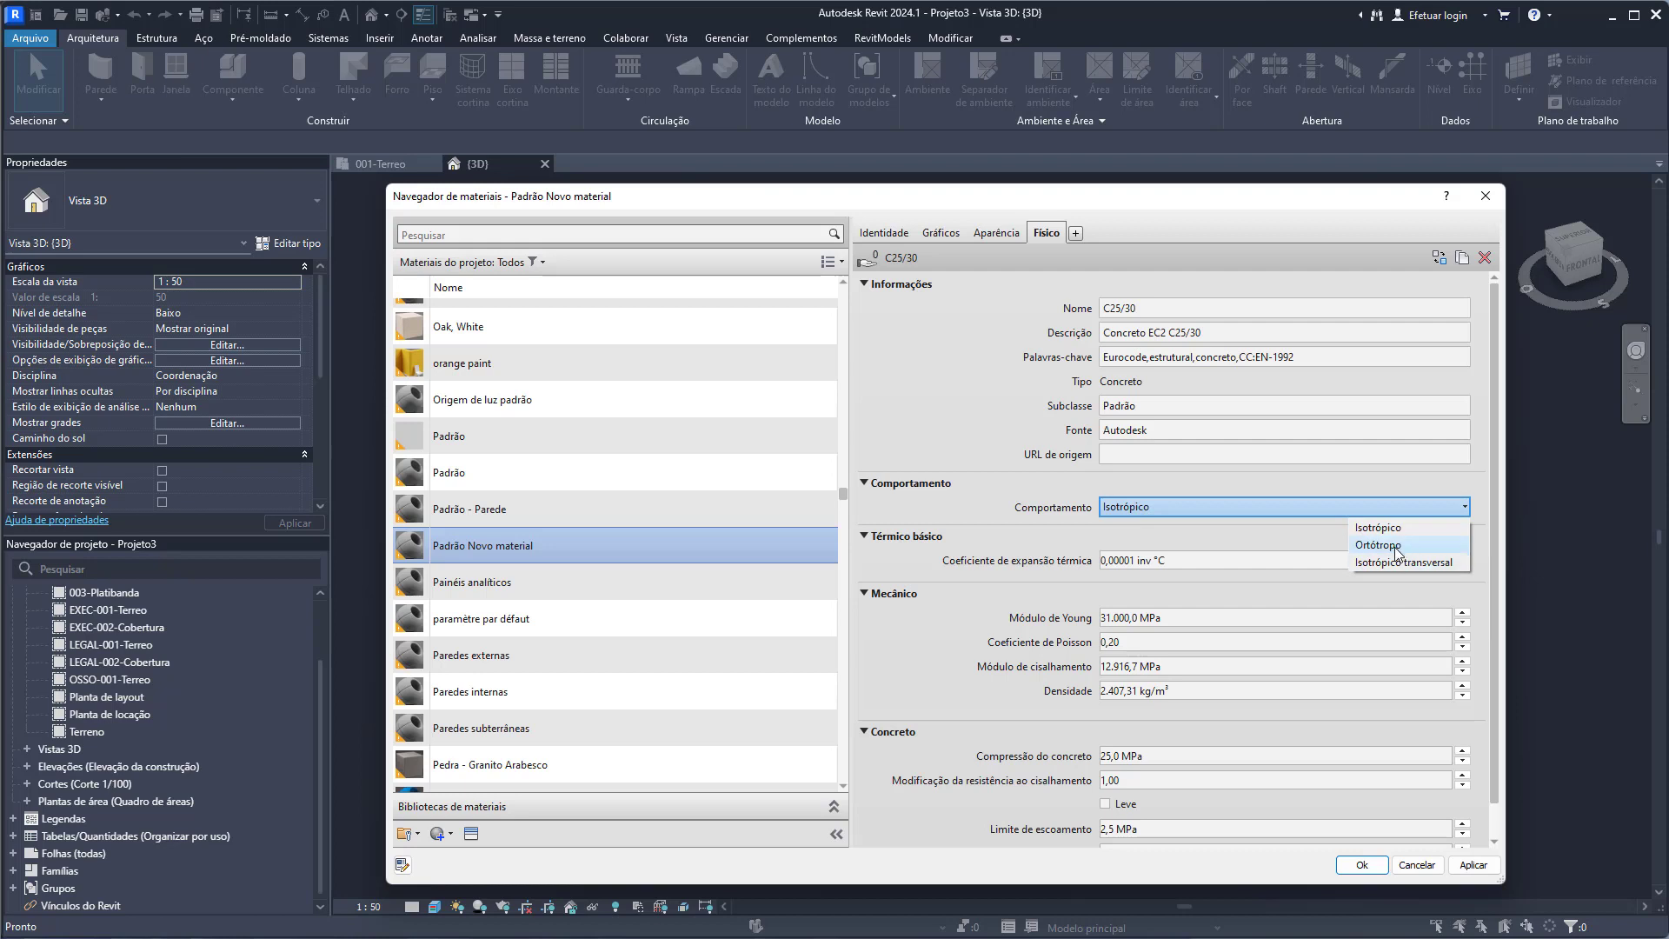
pyautogui.click(1189, 537)
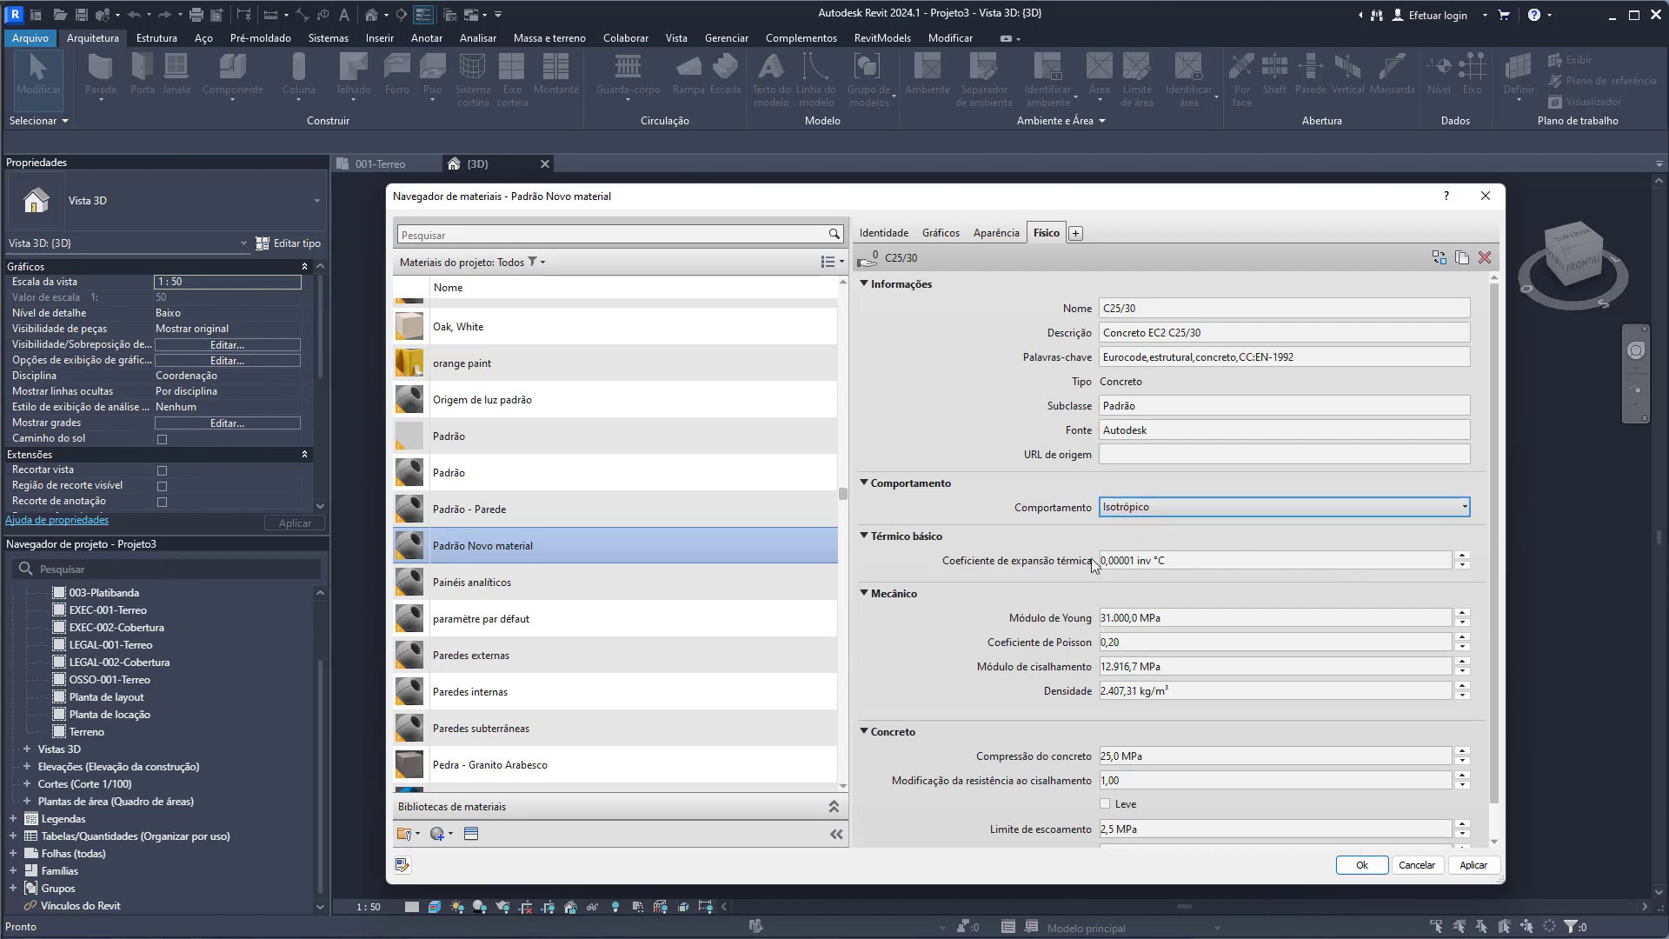
pyautogui.scroll(-1, 1052, 592)
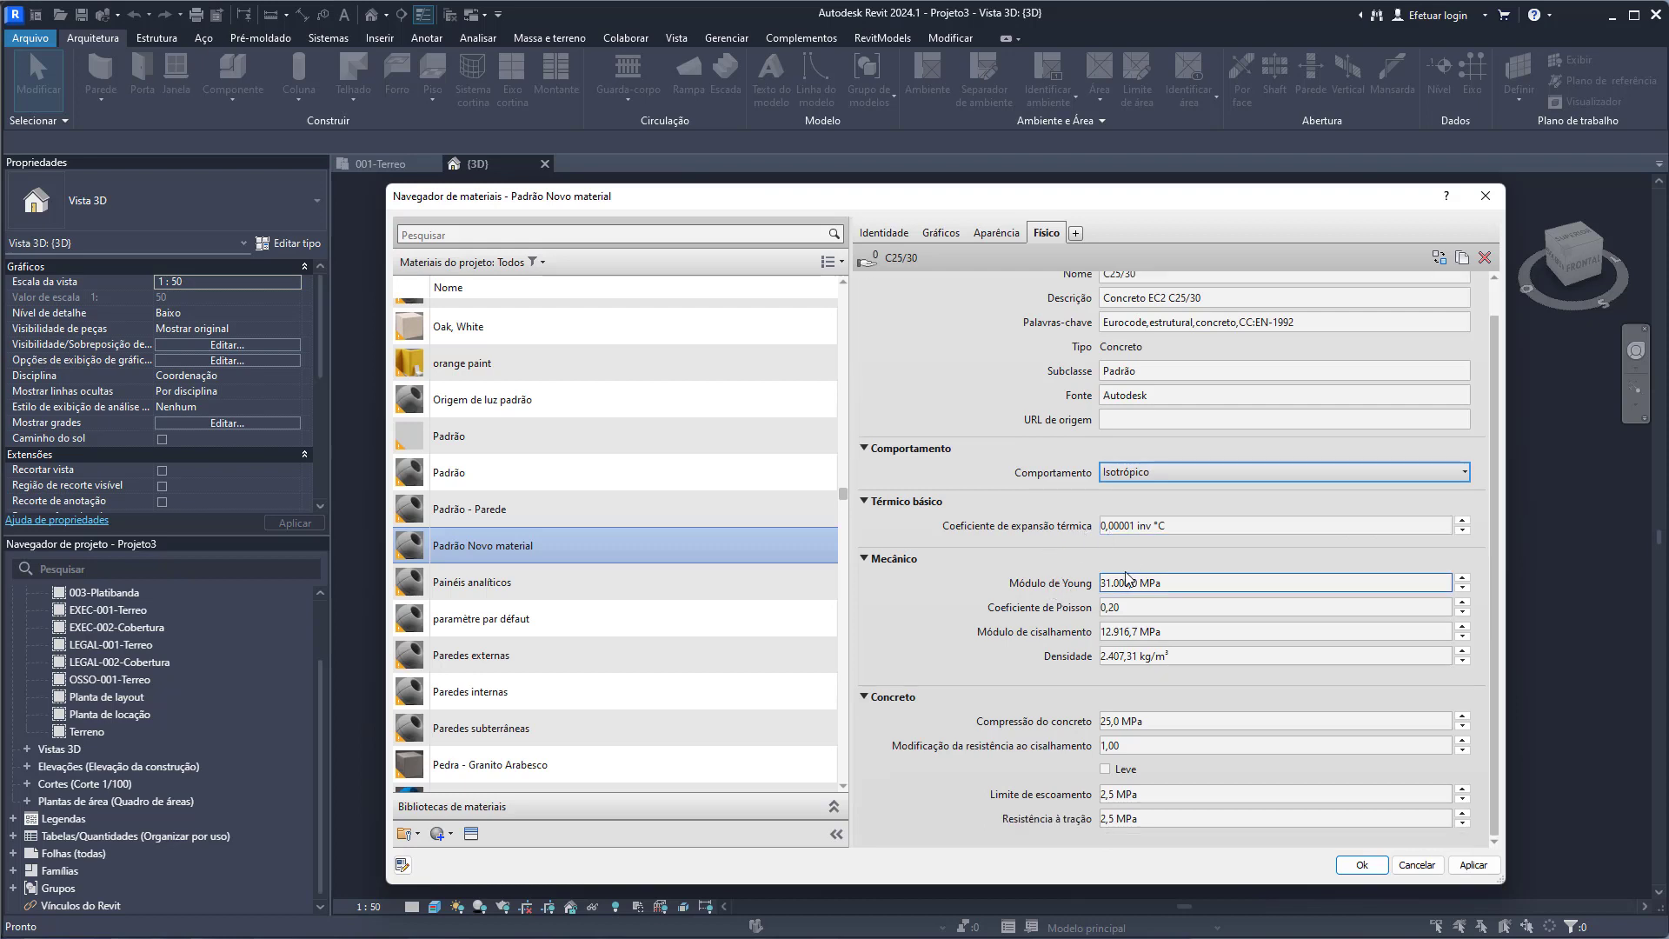
pyautogui.click(1172, 607)
pyautogui.press('Tab')
pyautogui.press('Tab')
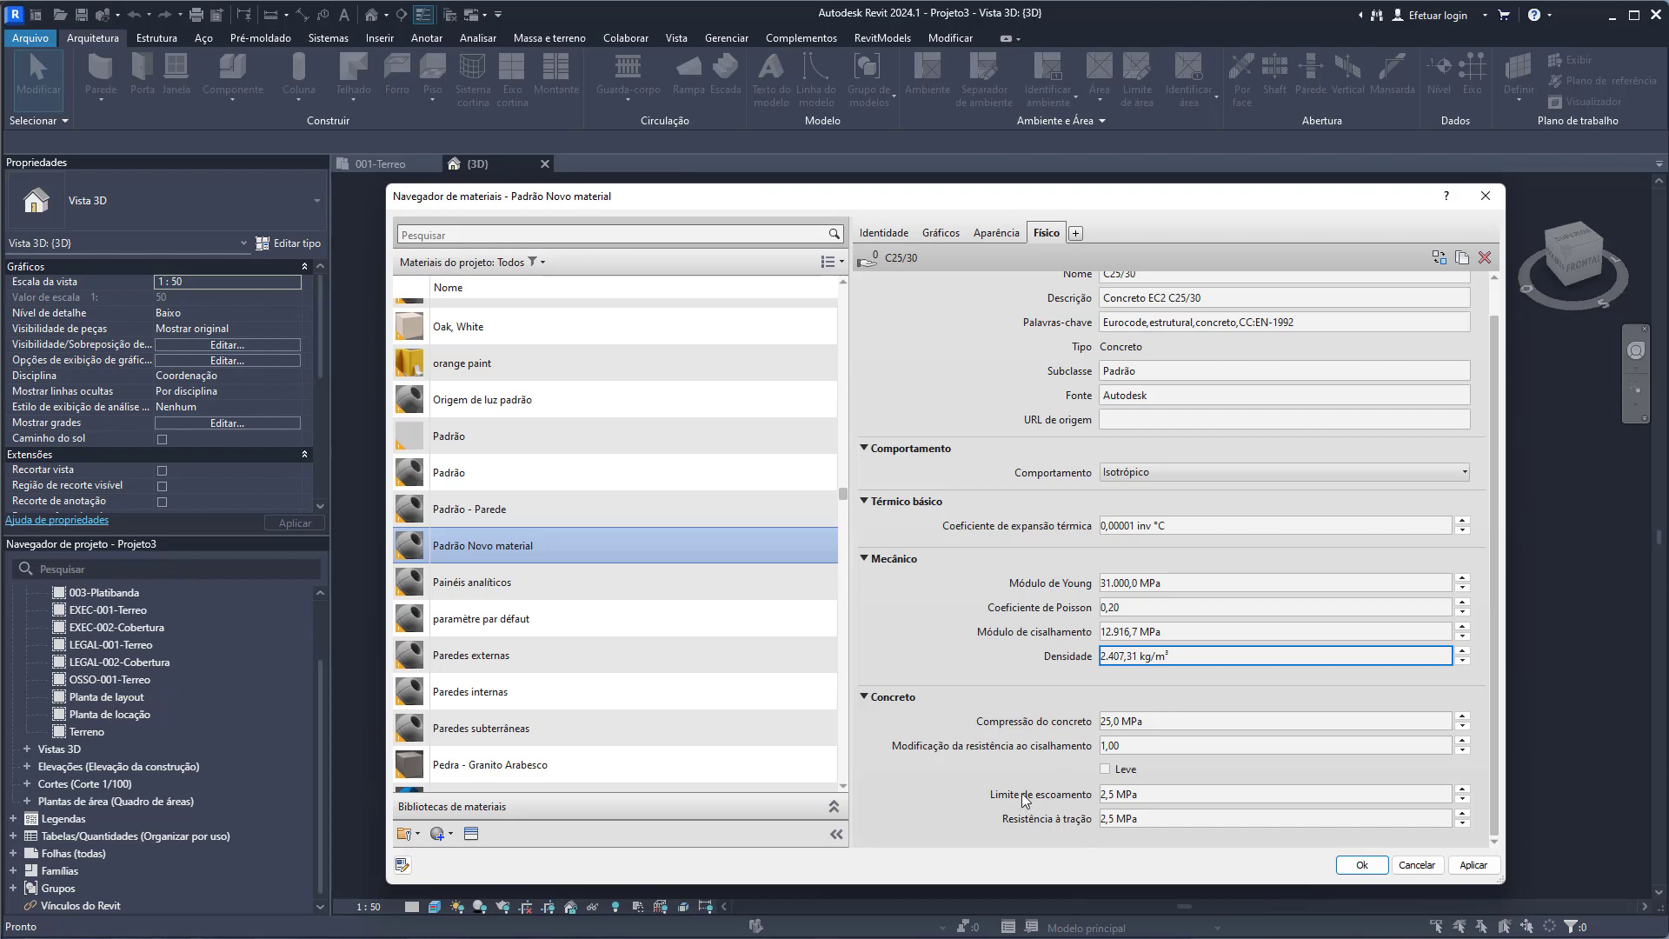
pyautogui.scroll(1, 1026, 791)
pyautogui.scroll(-1, 1082, 461)
pyautogui.scroll(1, 1064, 347)
pyautogui.click(1076, 233)
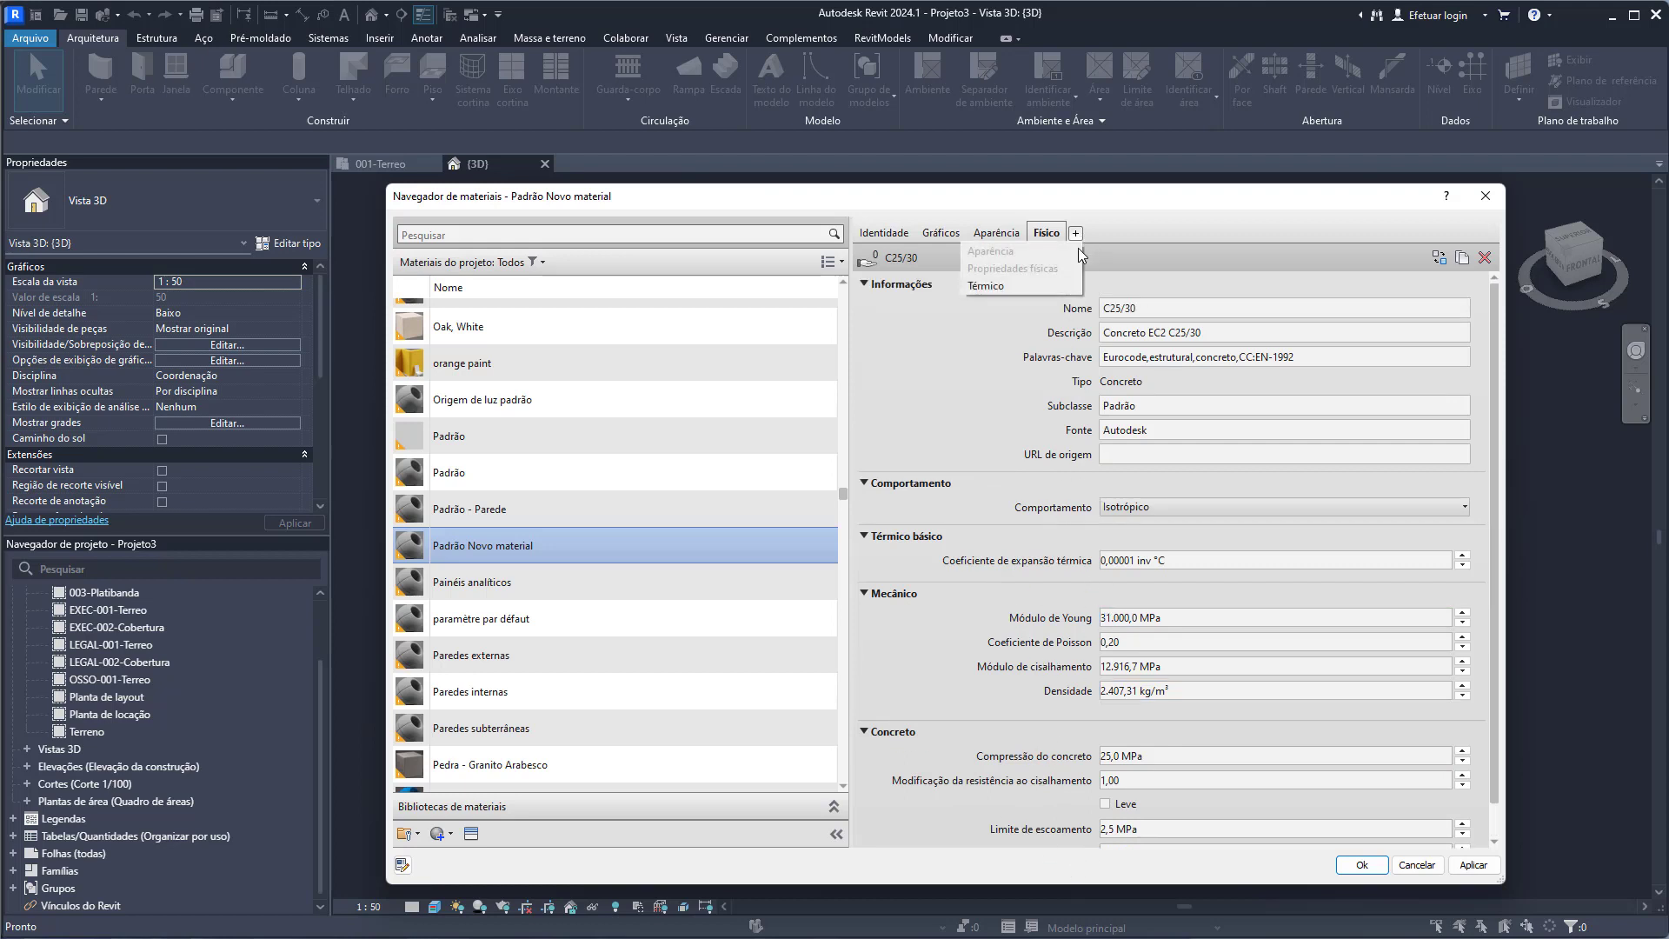
pyautogui.click(1008, 289)
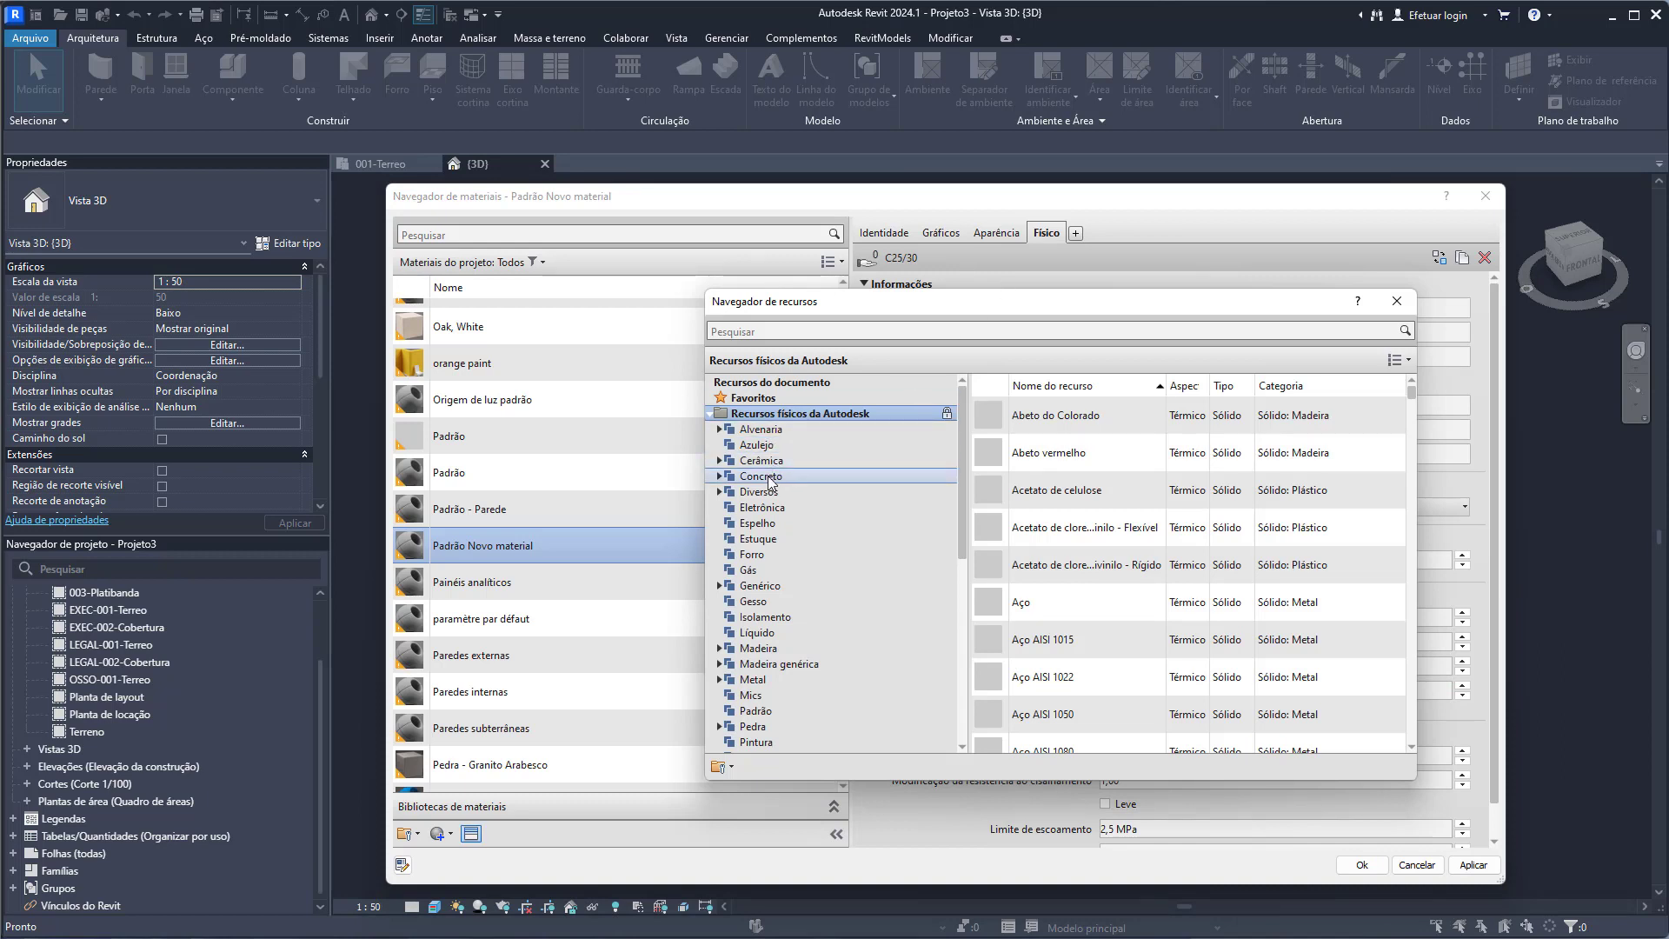
pyautogui.doubleClick(750, 483)
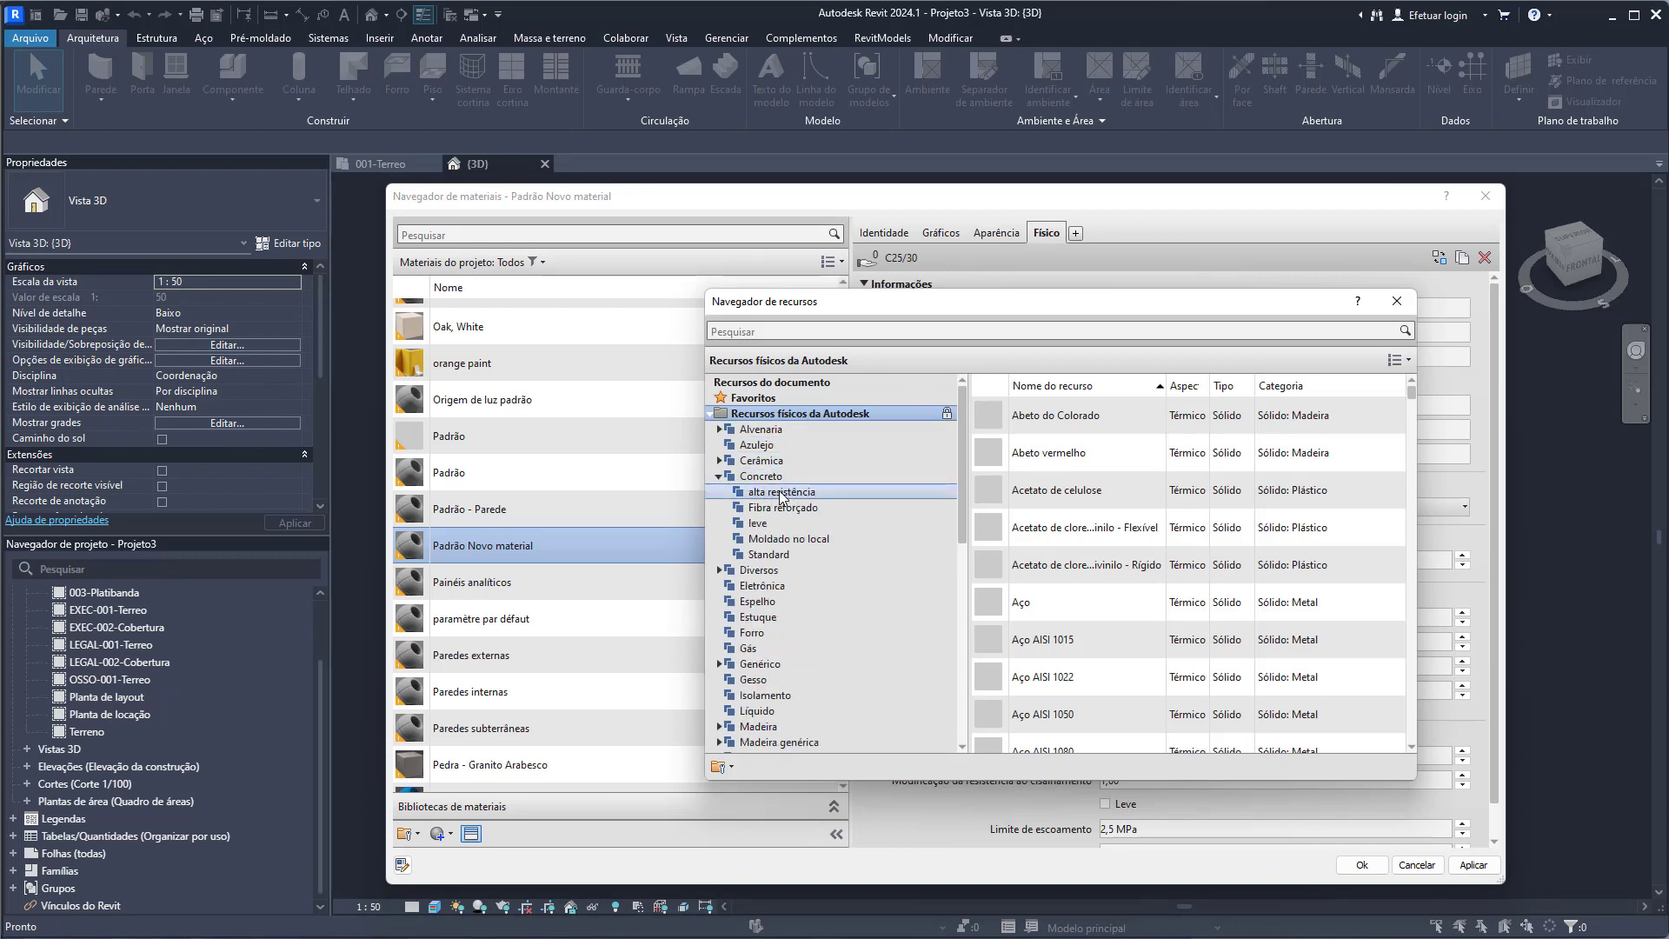
pyautogui.click(765, 508)
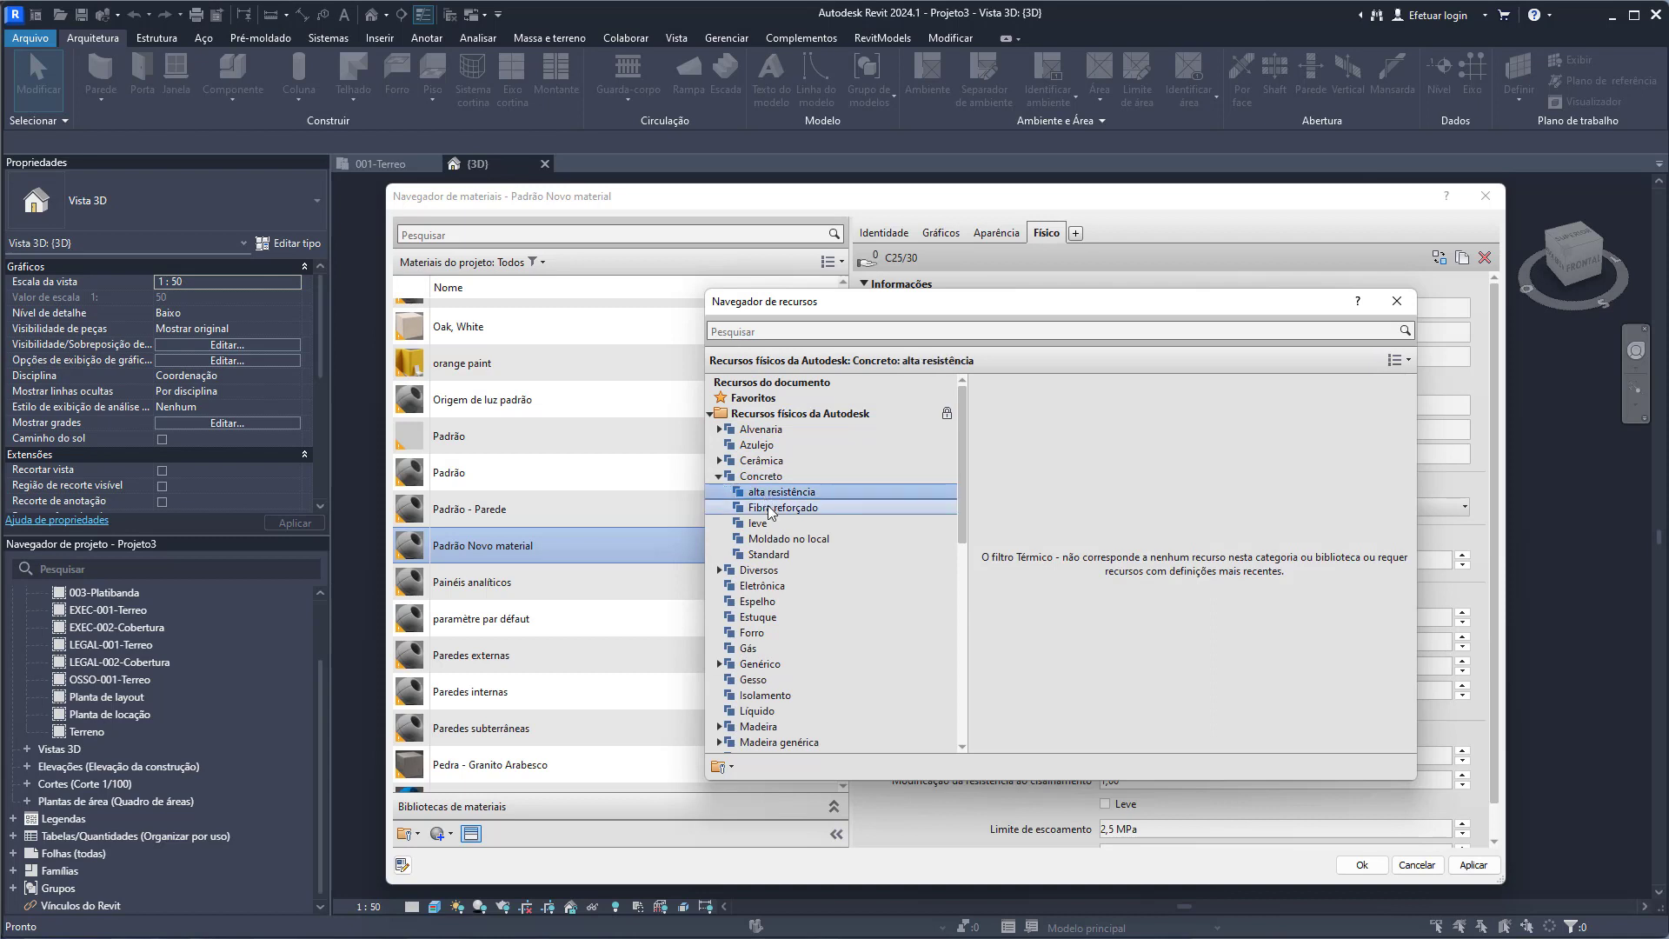
pyautogui.click(758, 523)
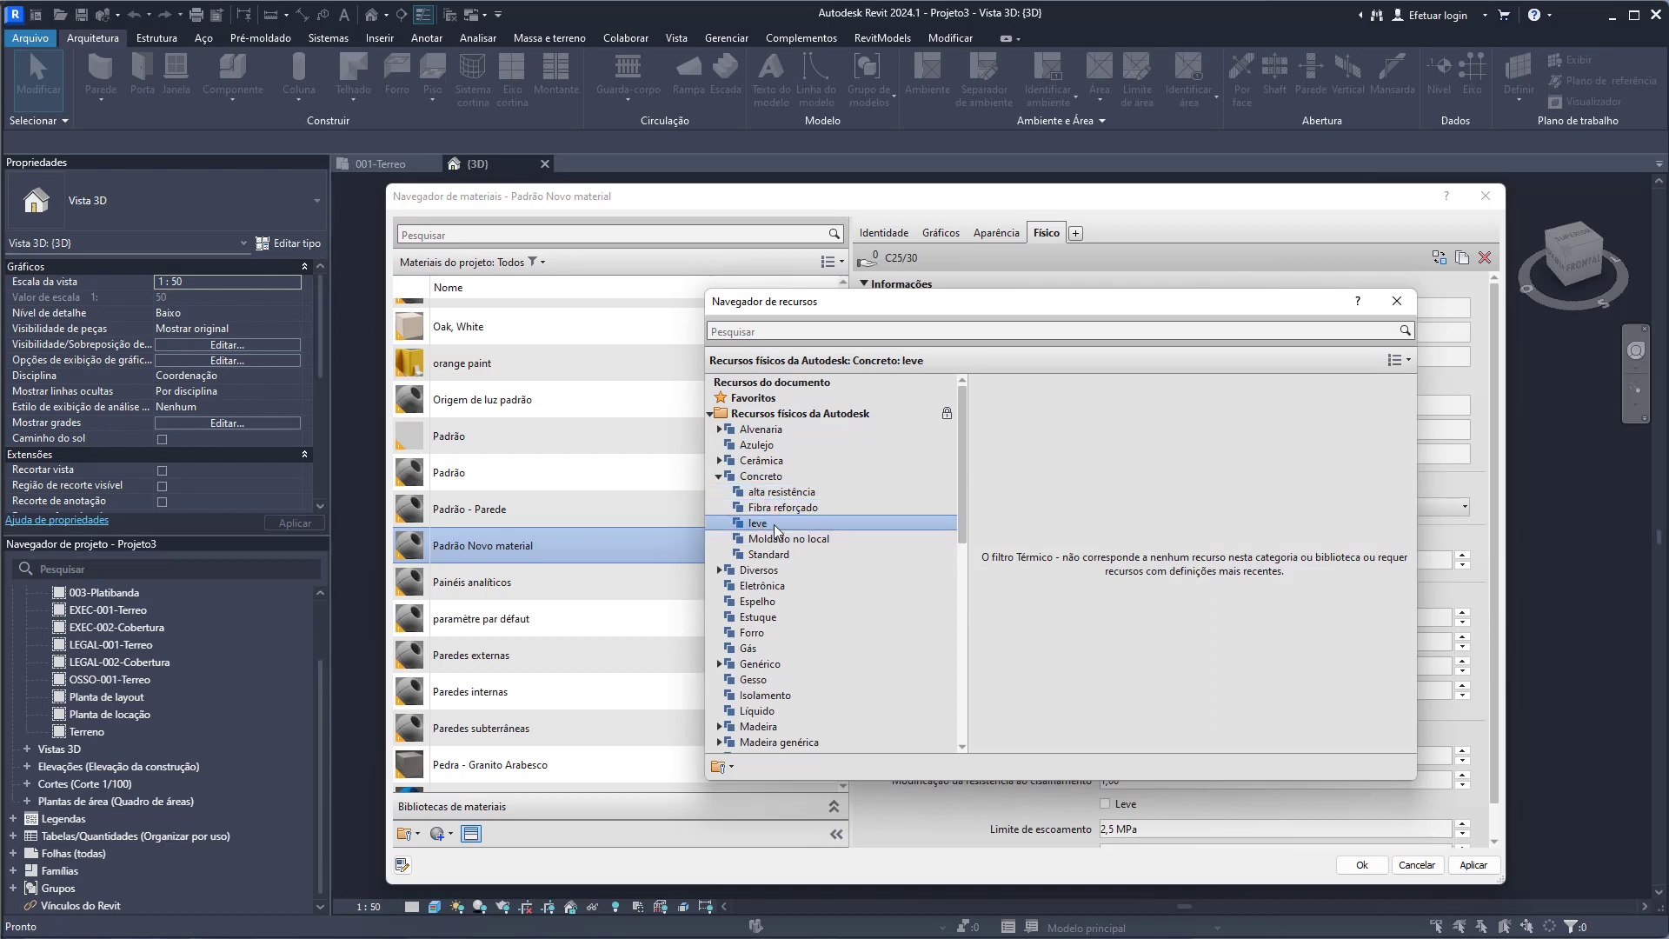
pyautogui.click(787, 539)
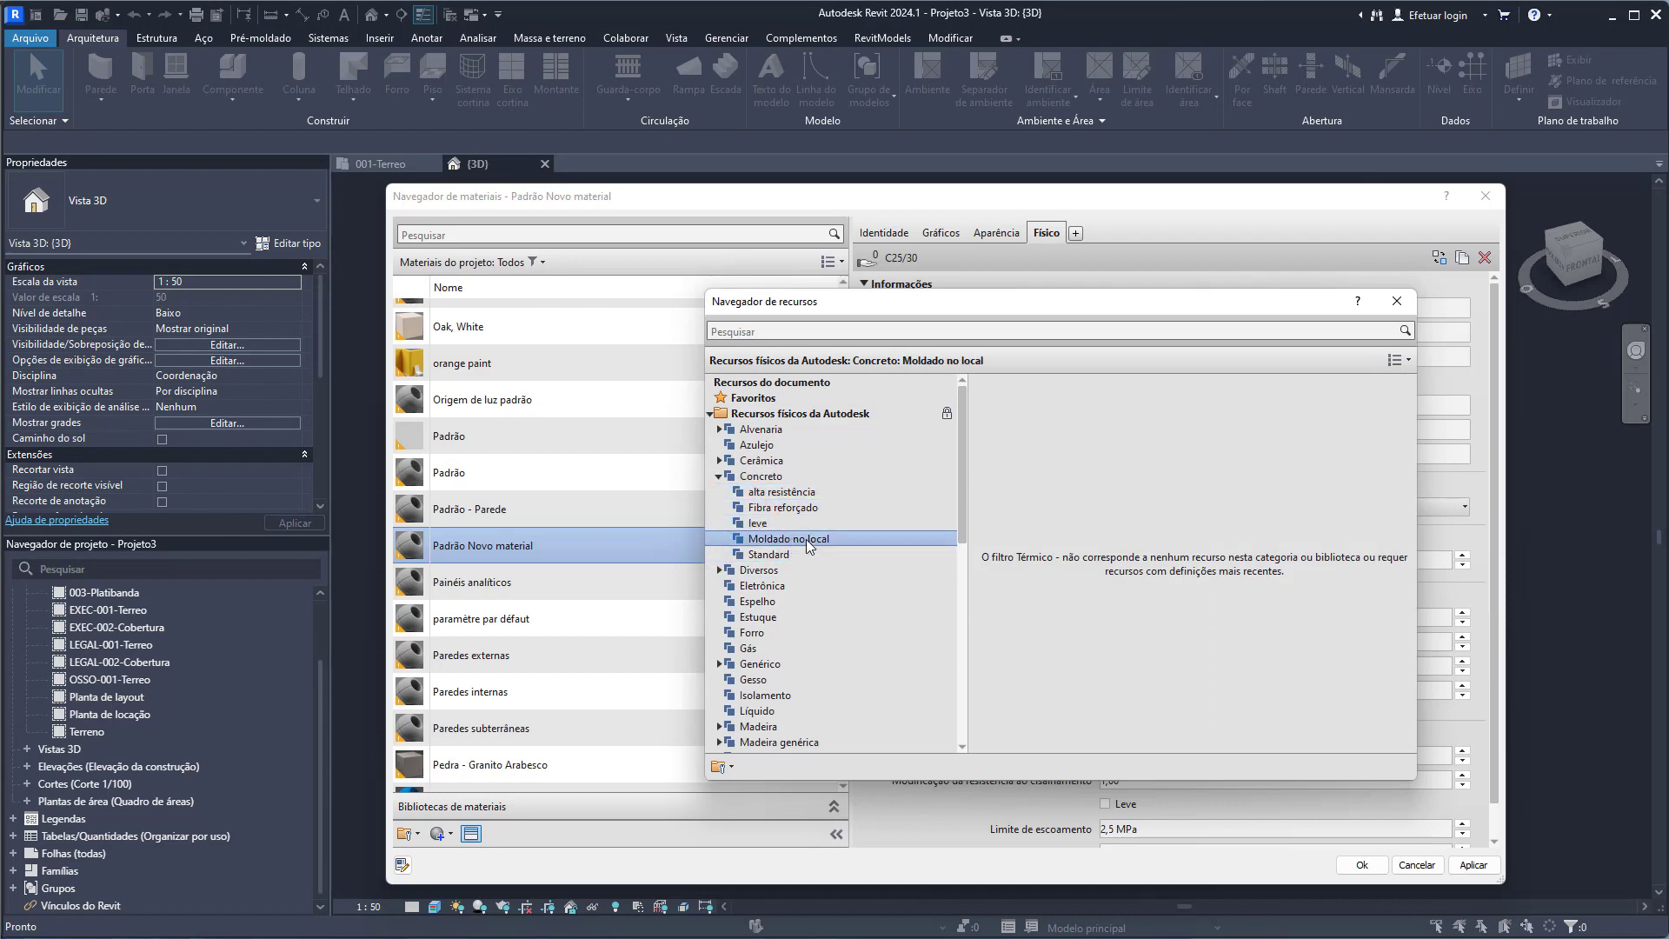
pyautogui.click(1397, 301)
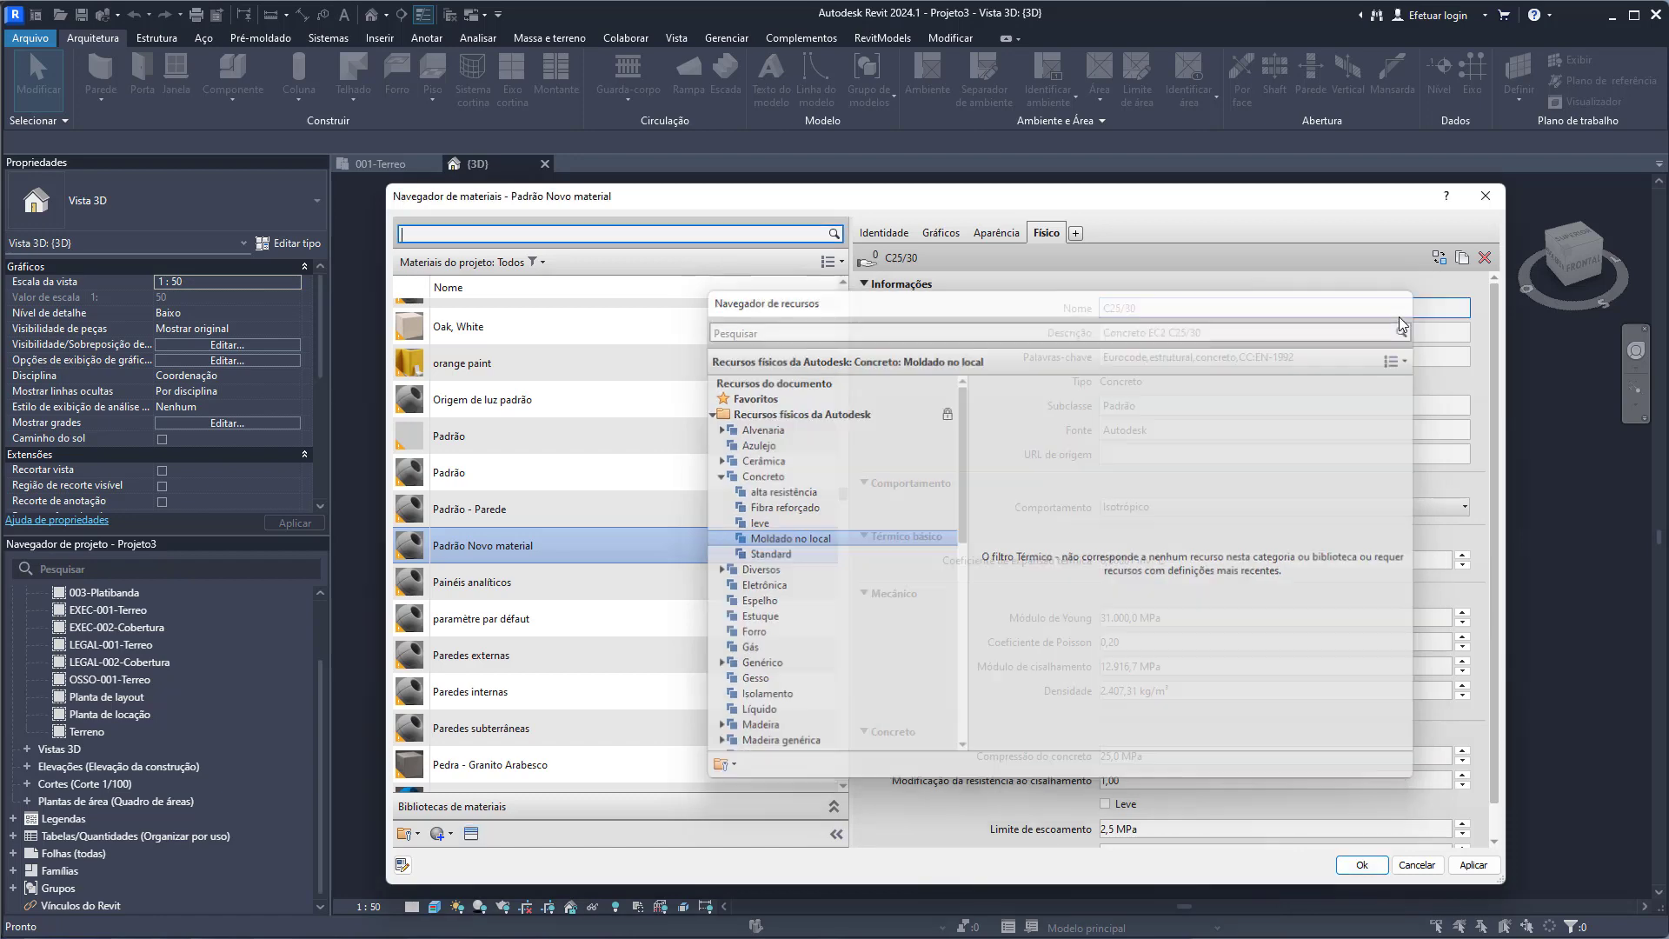
pyautogui.click(1076, 233)
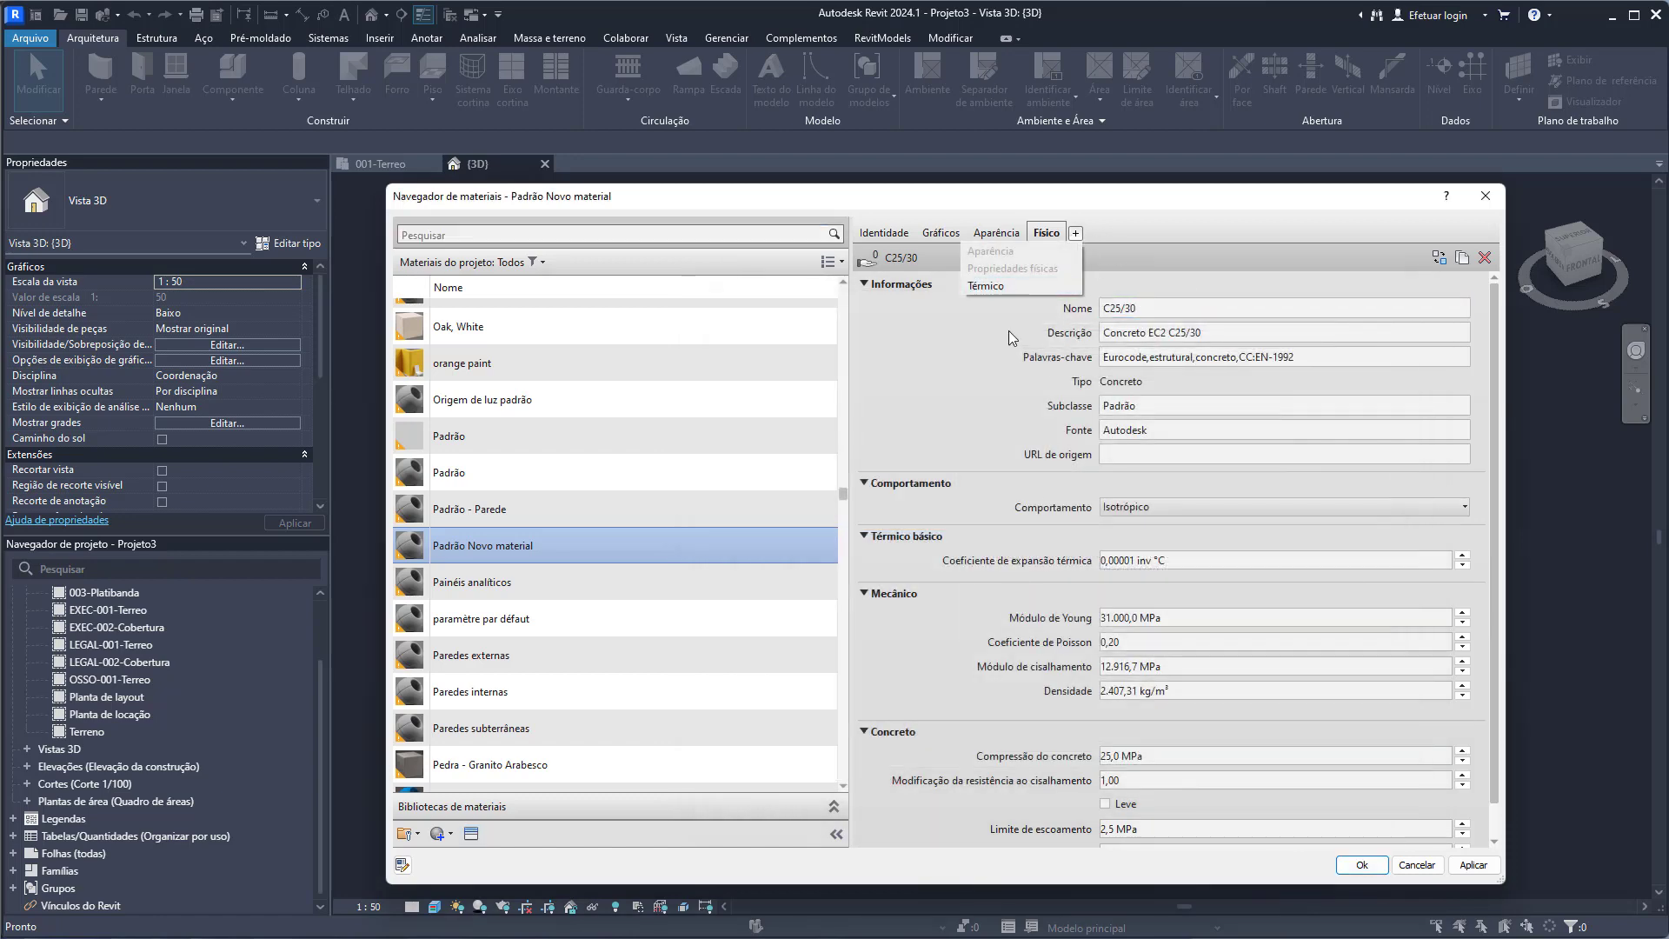
pyautogui.click(989, 286)
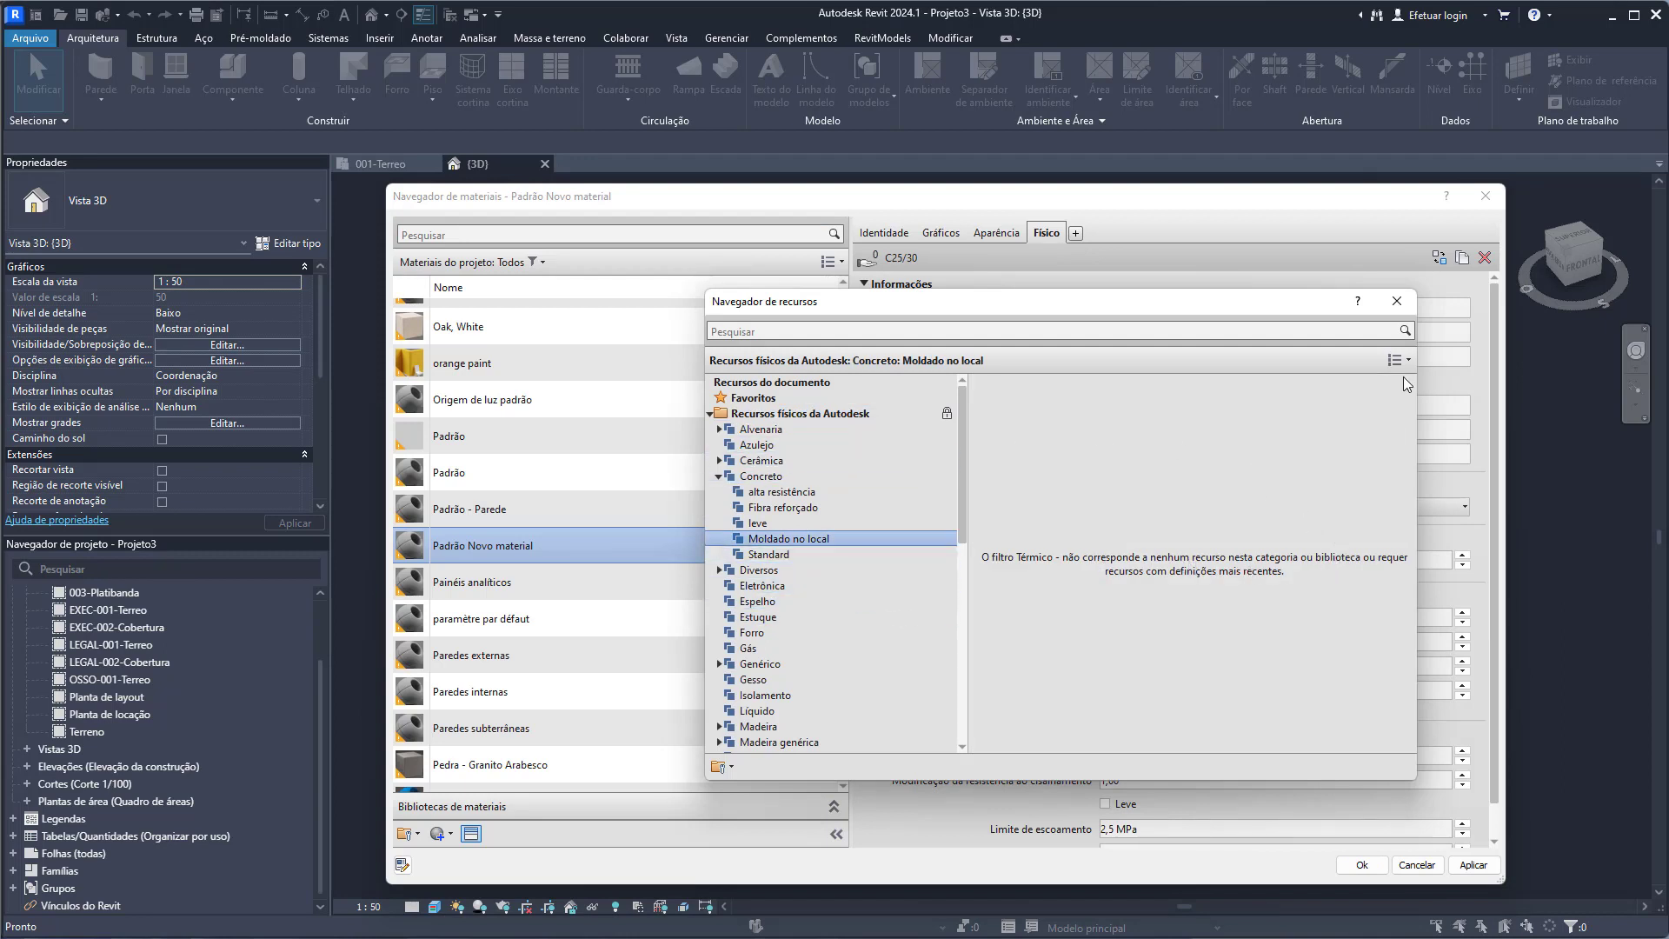
pyautogui.click(747, 571)
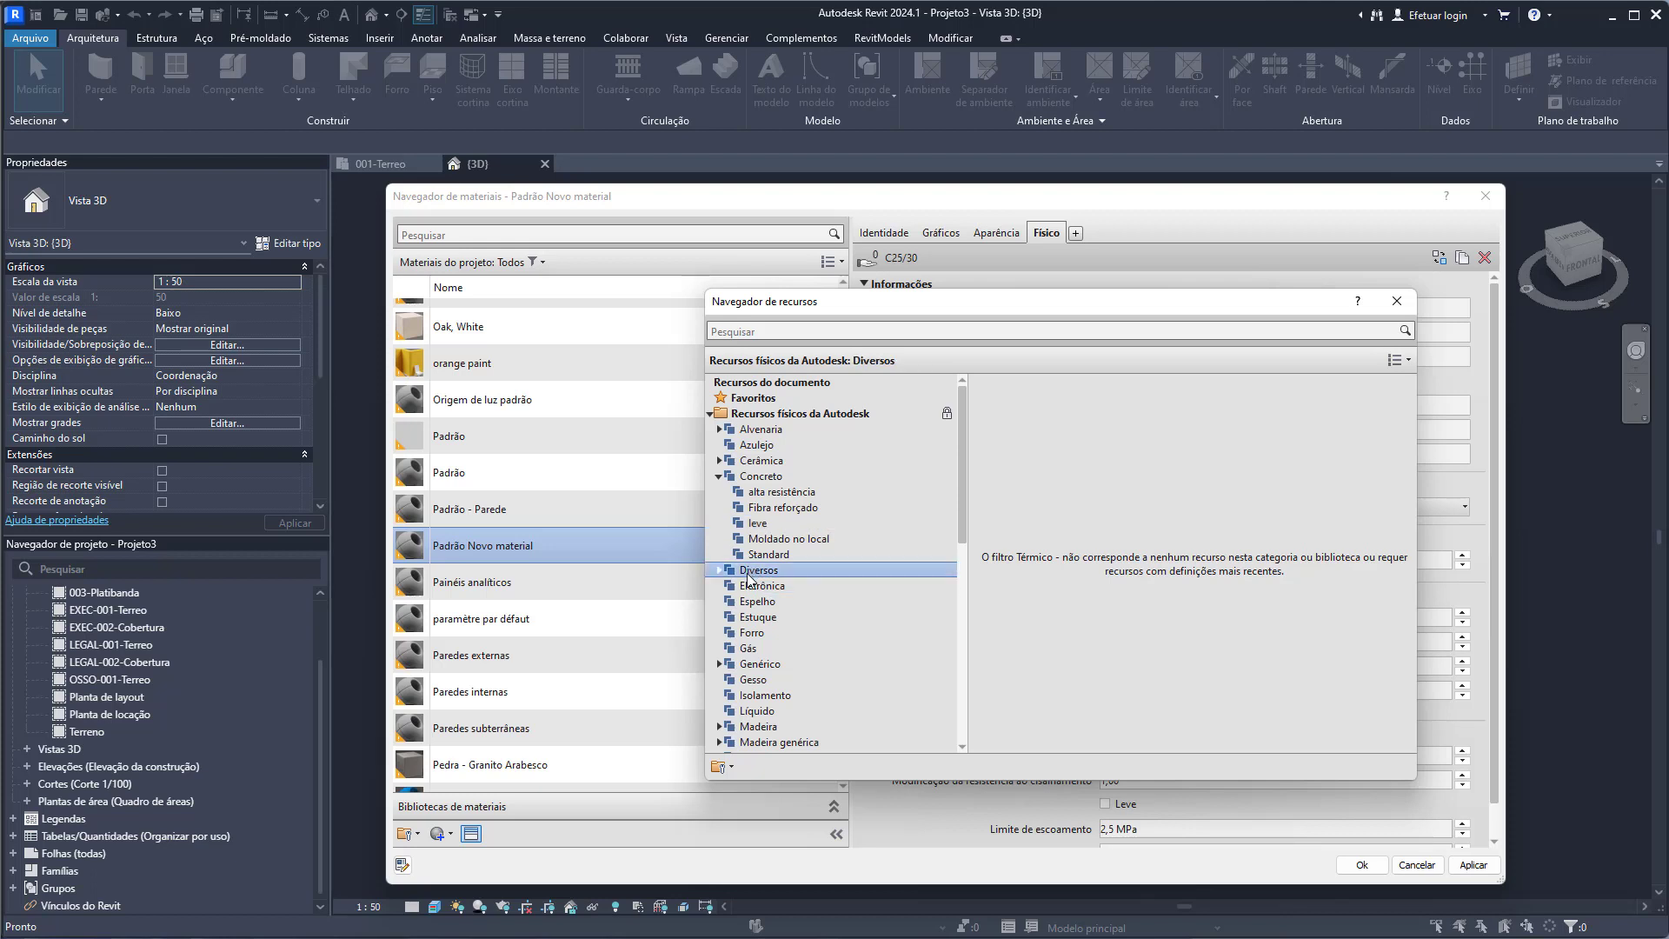
pyautogui.doubleClick(749, 572)
pyautogui.click(769, 586)
pyautogui.click(783, 617)
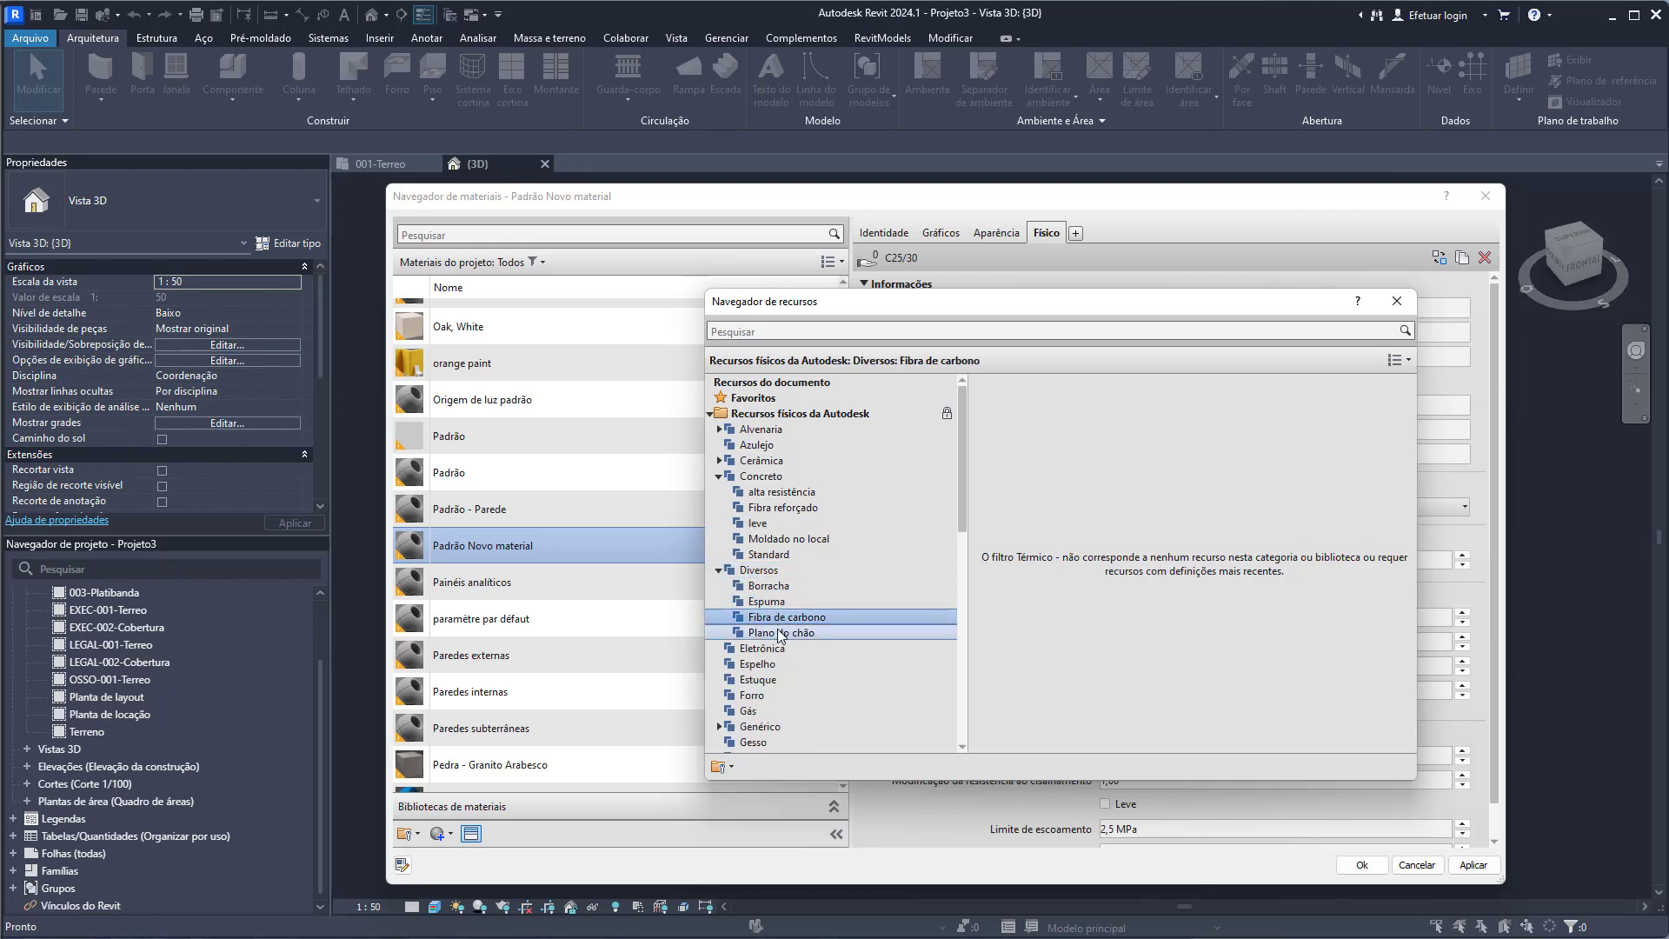
pyautogui.click(773, 649)
pyautogui.click(763, 679)
pyautogui.click(753, 711)
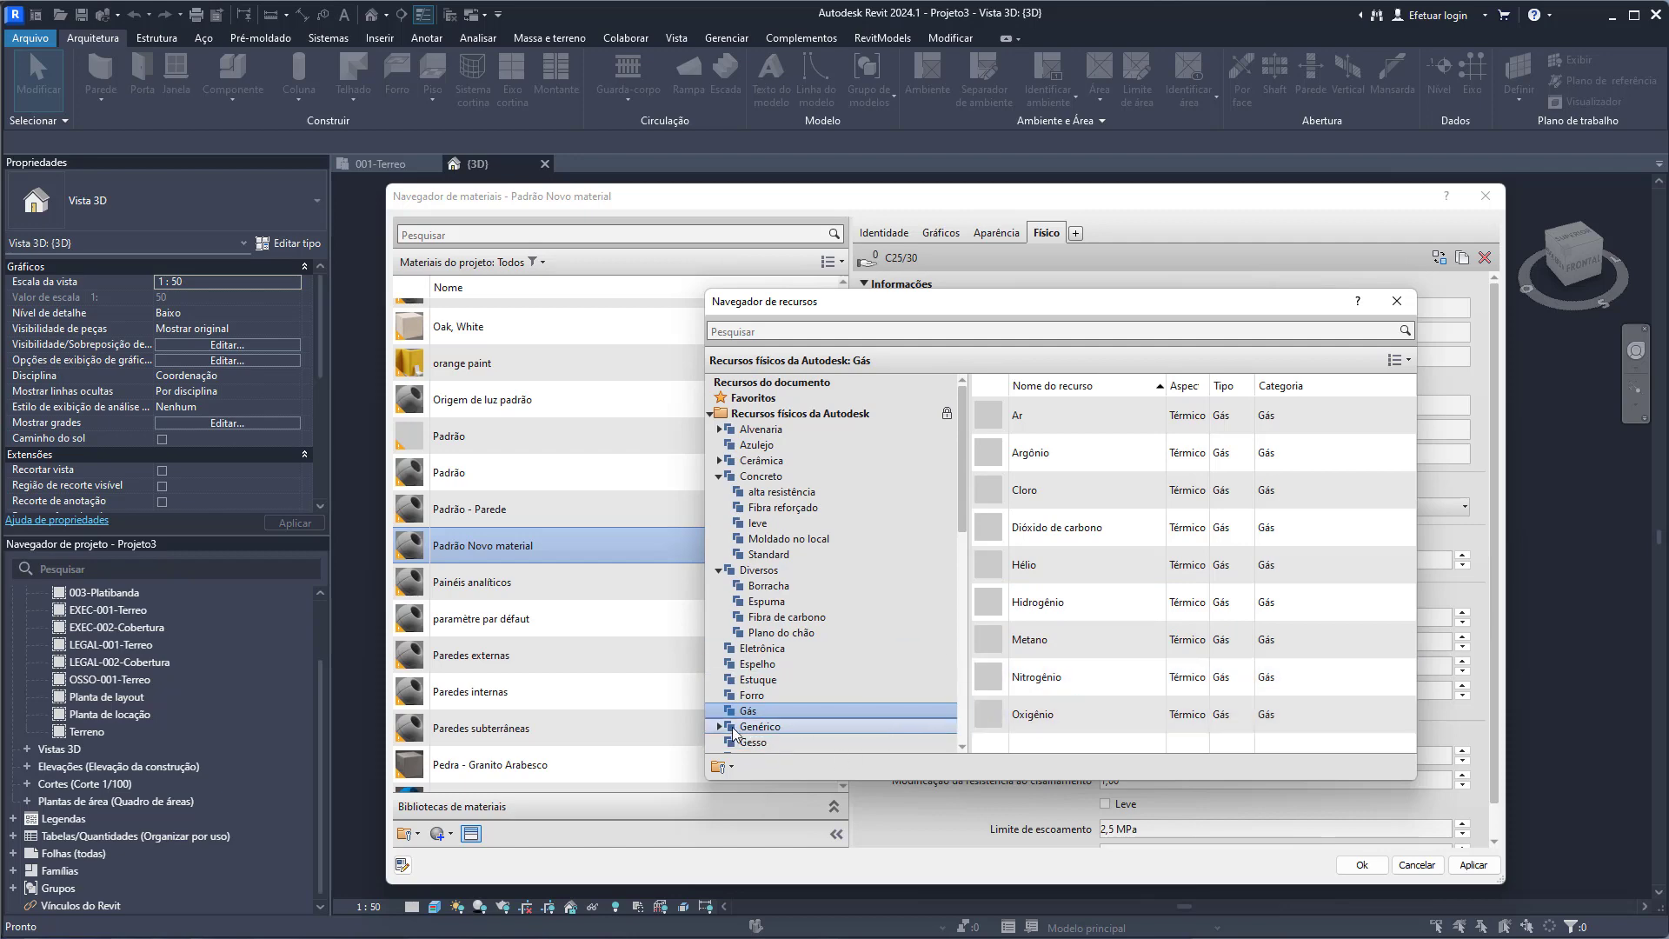
pyautogui.click(1395, 301)
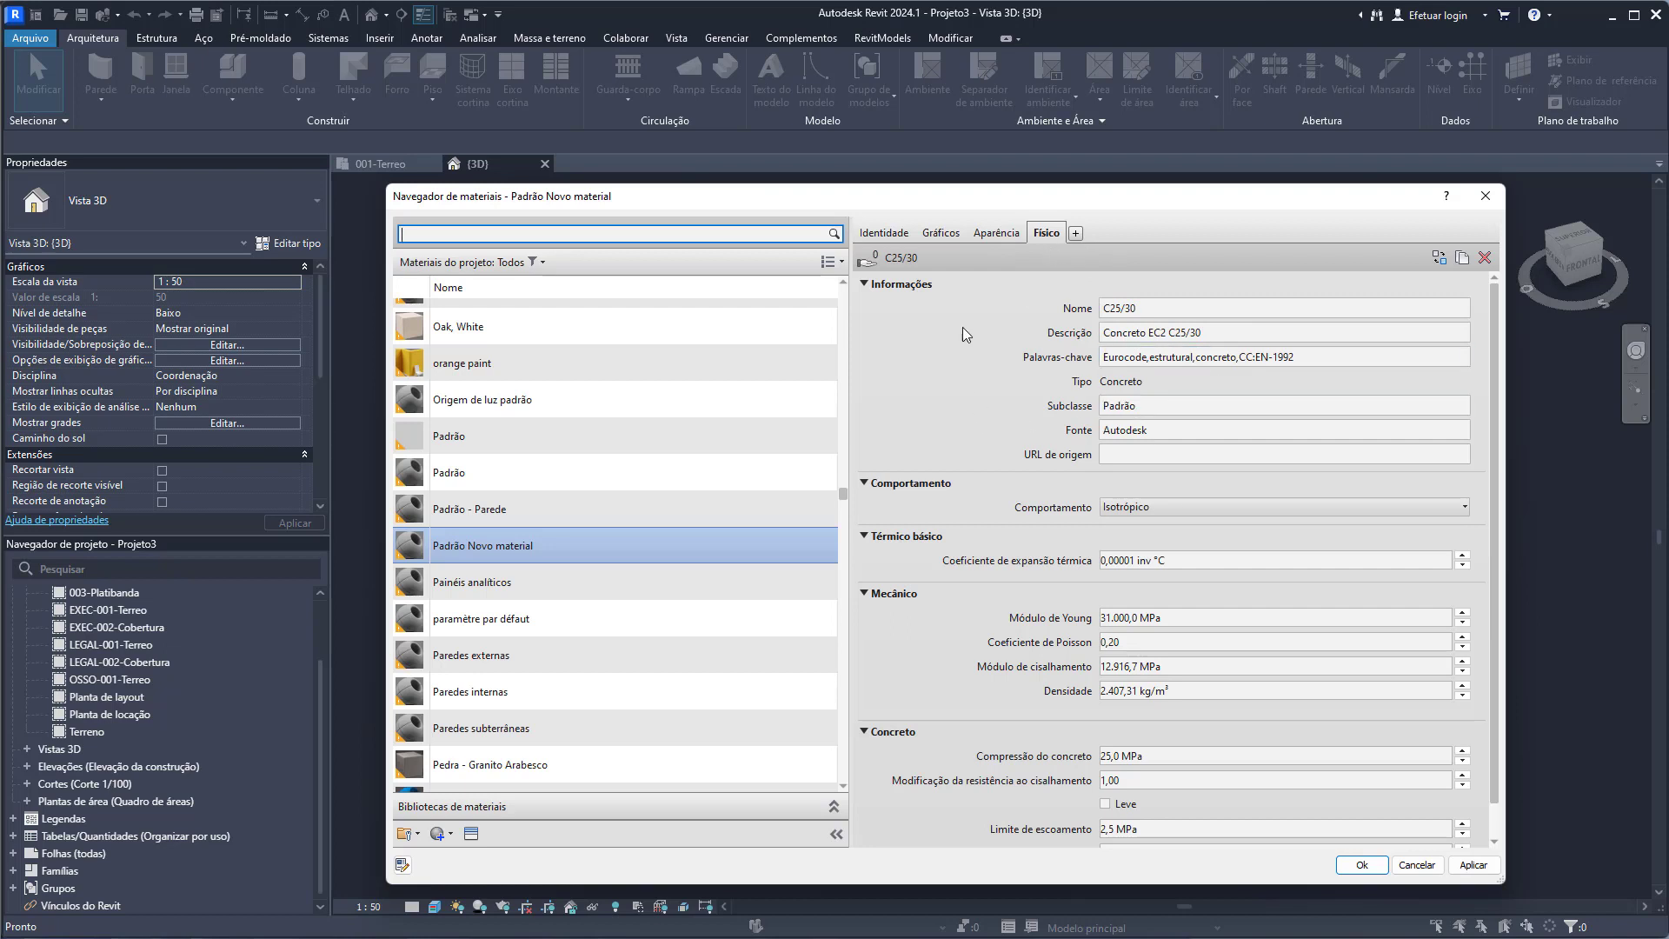
# - Delete the Padrão Novo material
pyautogui.click(897, 233)
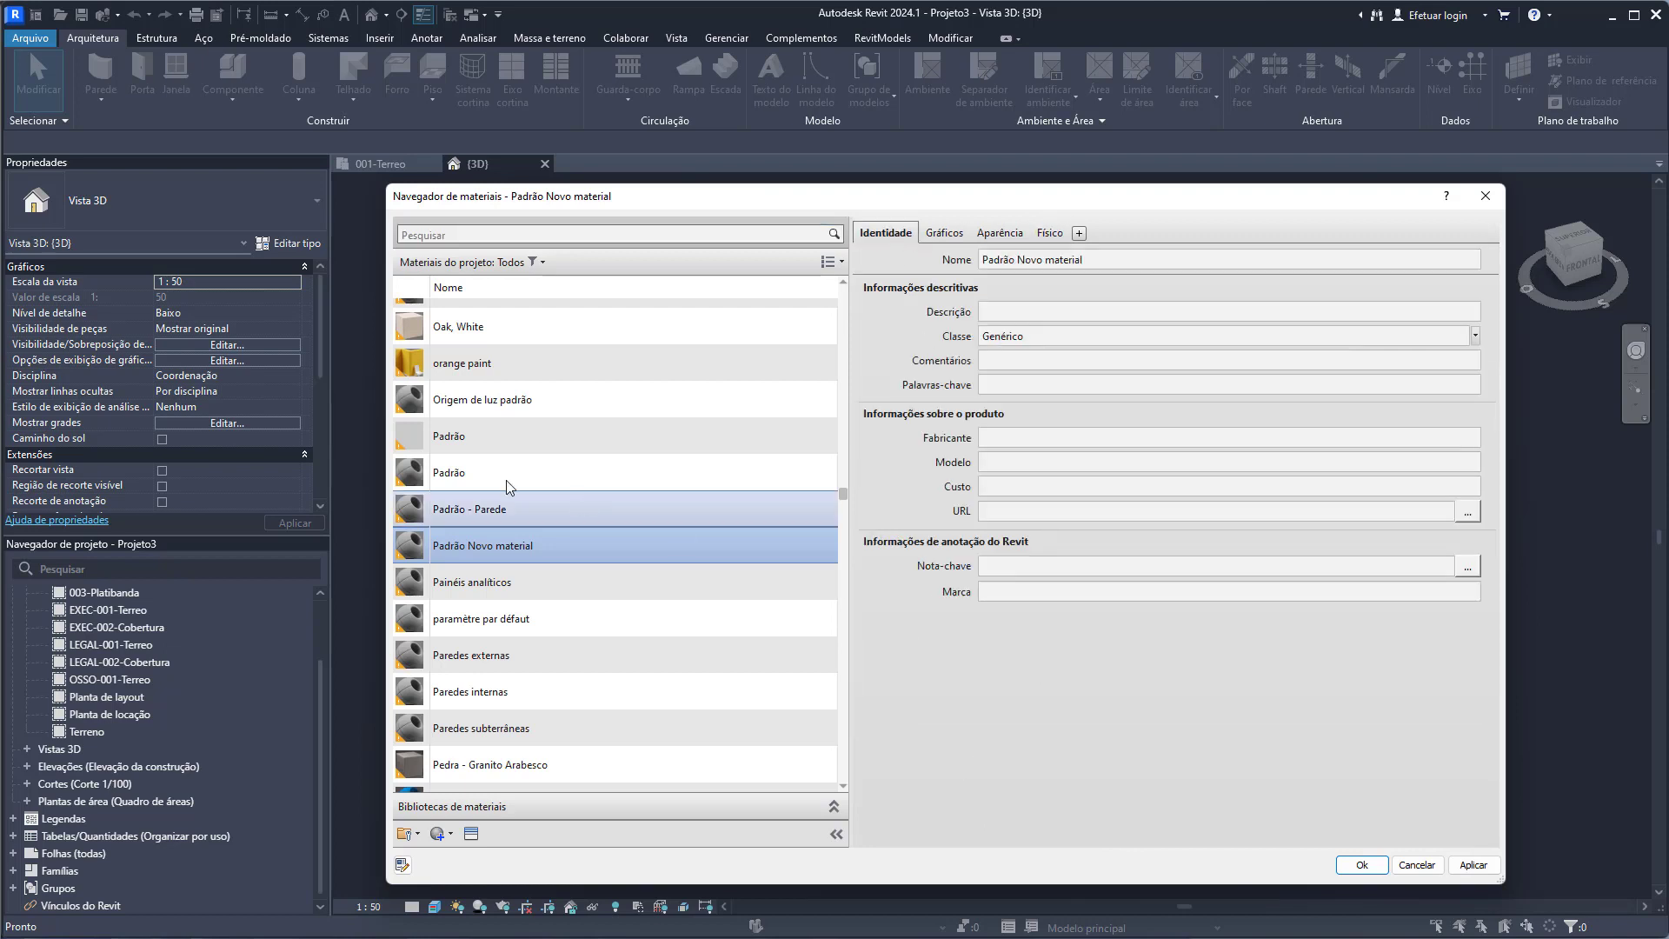
pyautogui.rightClick(508, 551)
pyautogui.click(547, 632)
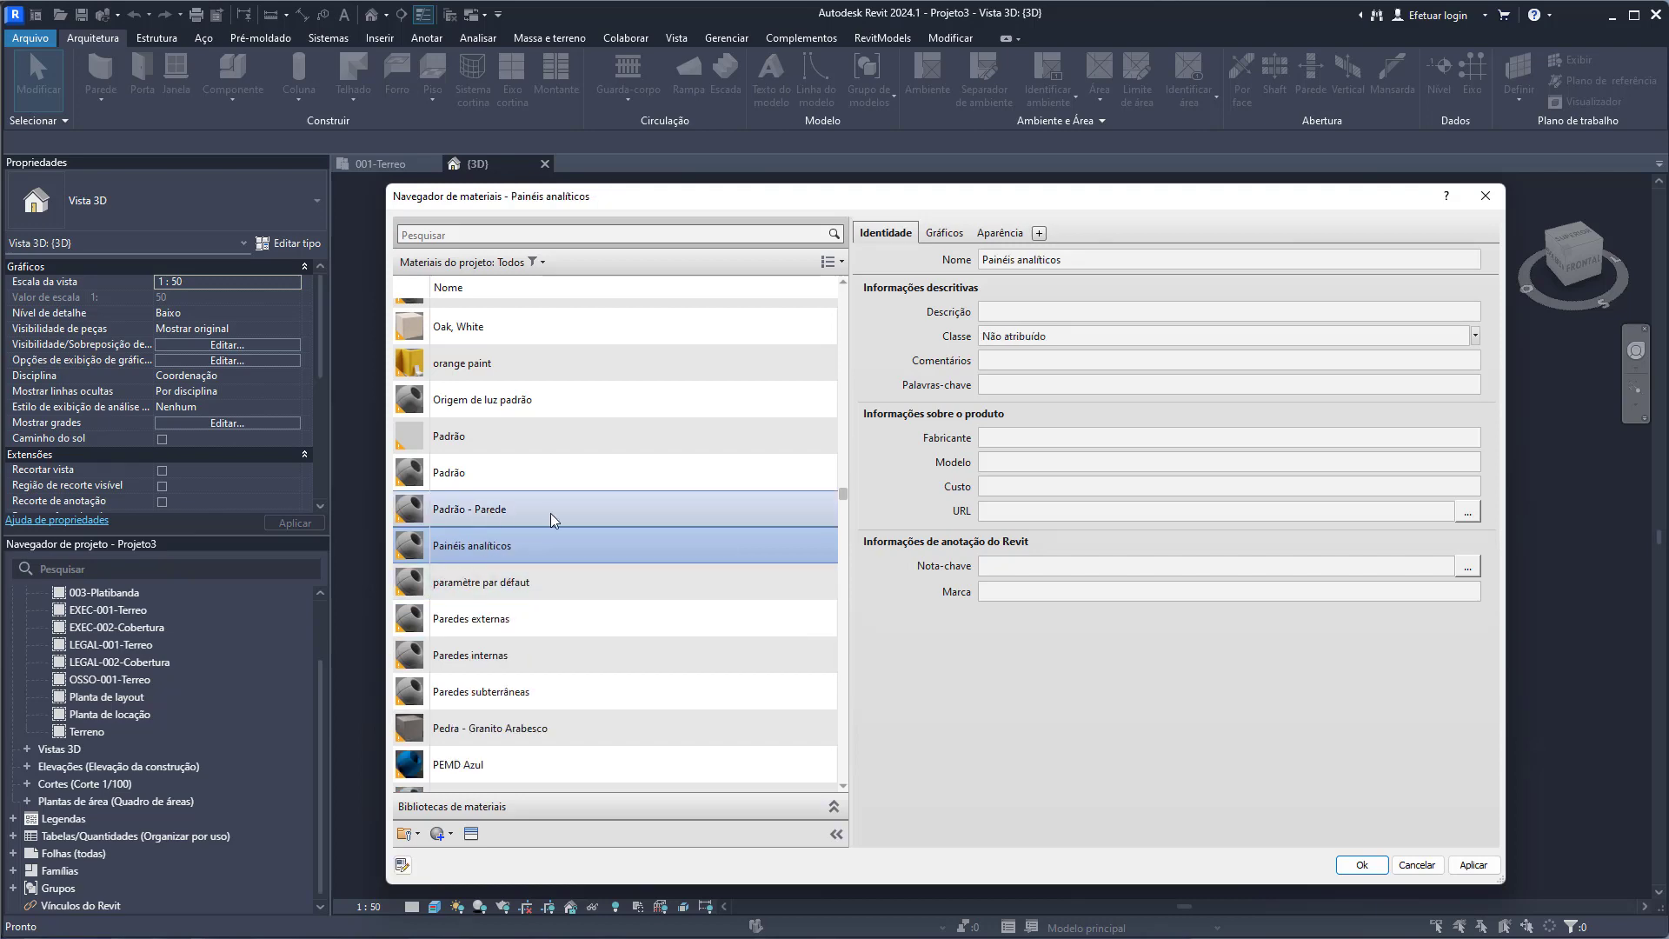
# - Find the Contra Piso material and review its graphics and identity settings
pyautogui.scroll(1, 530, 578)
pyautogui.scroll(5, 522, 541)
pyautogui.scroll(5, 522, 541)
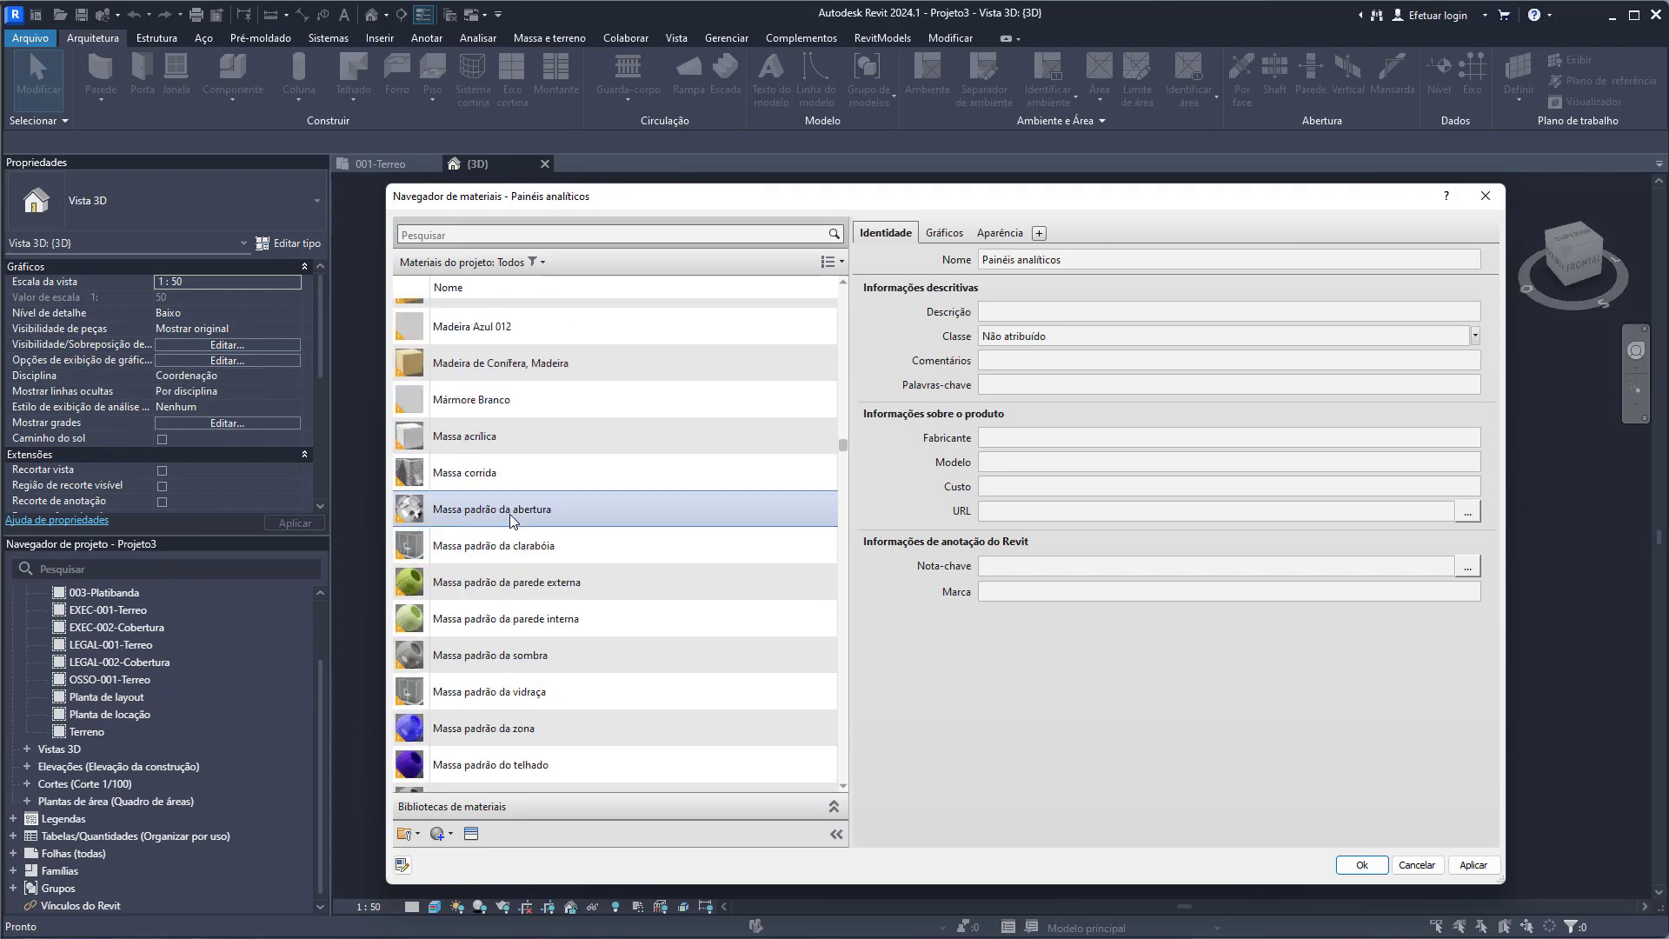
pyautogui.scroll(5, 520, 534)
pyautogui.scroll(3, 512, 522)
pyautogui.scroll(3, 508, 512)
pyautogui.scroll(5, 513, 500)
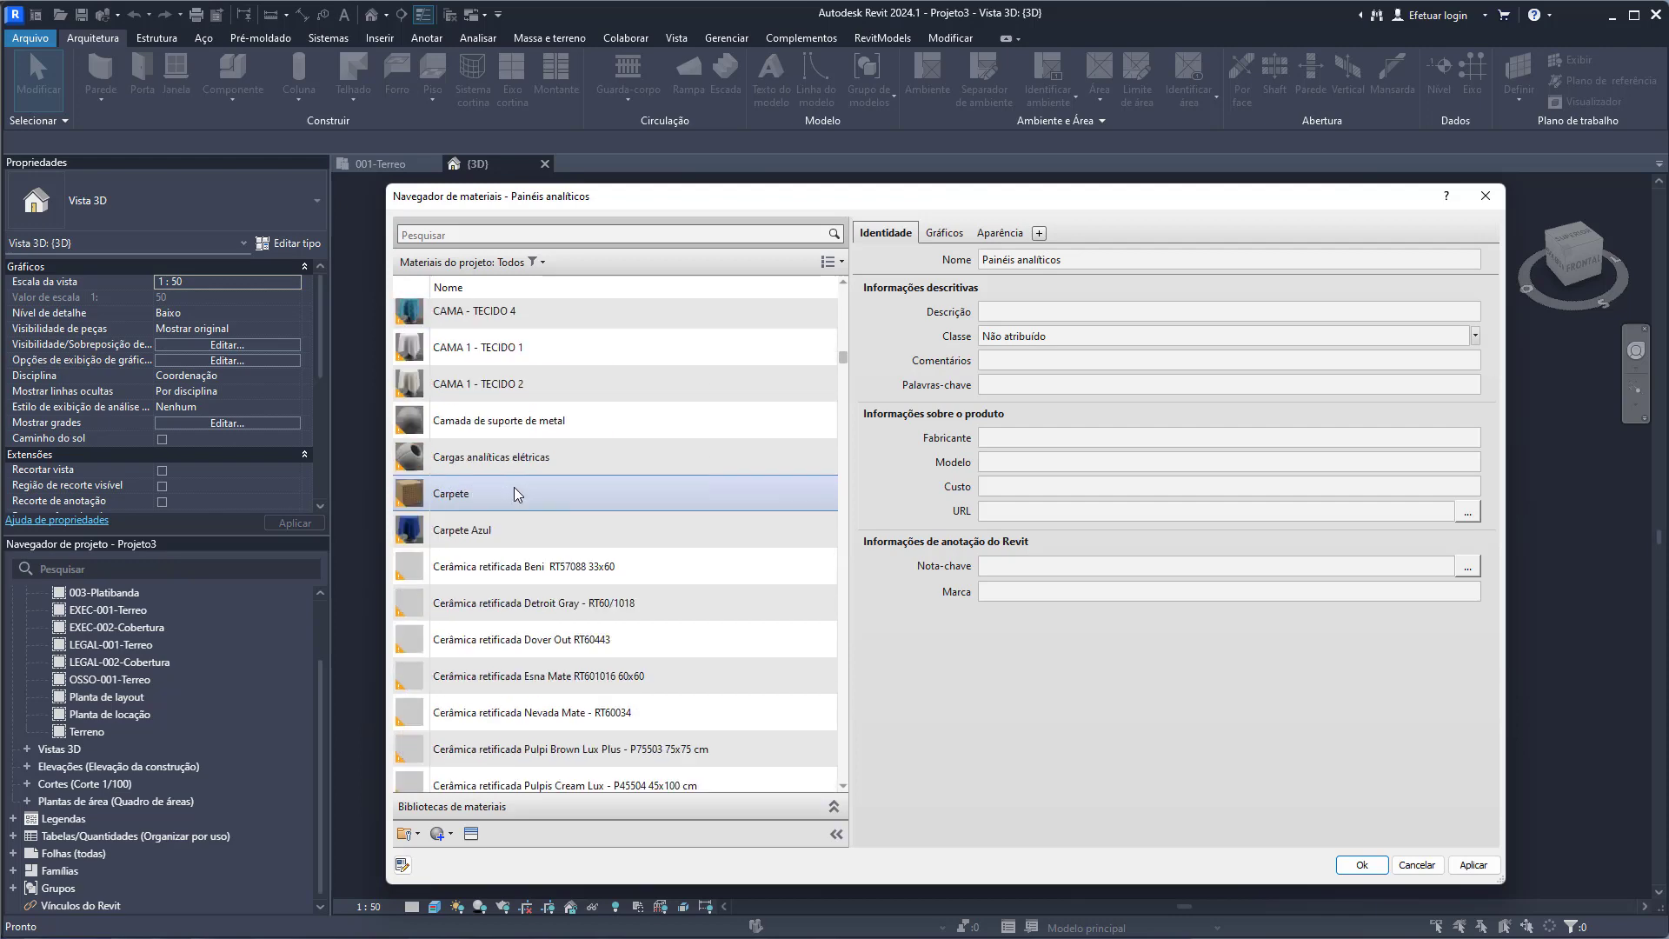
pyautogui.scroll(-5, 496, 556)
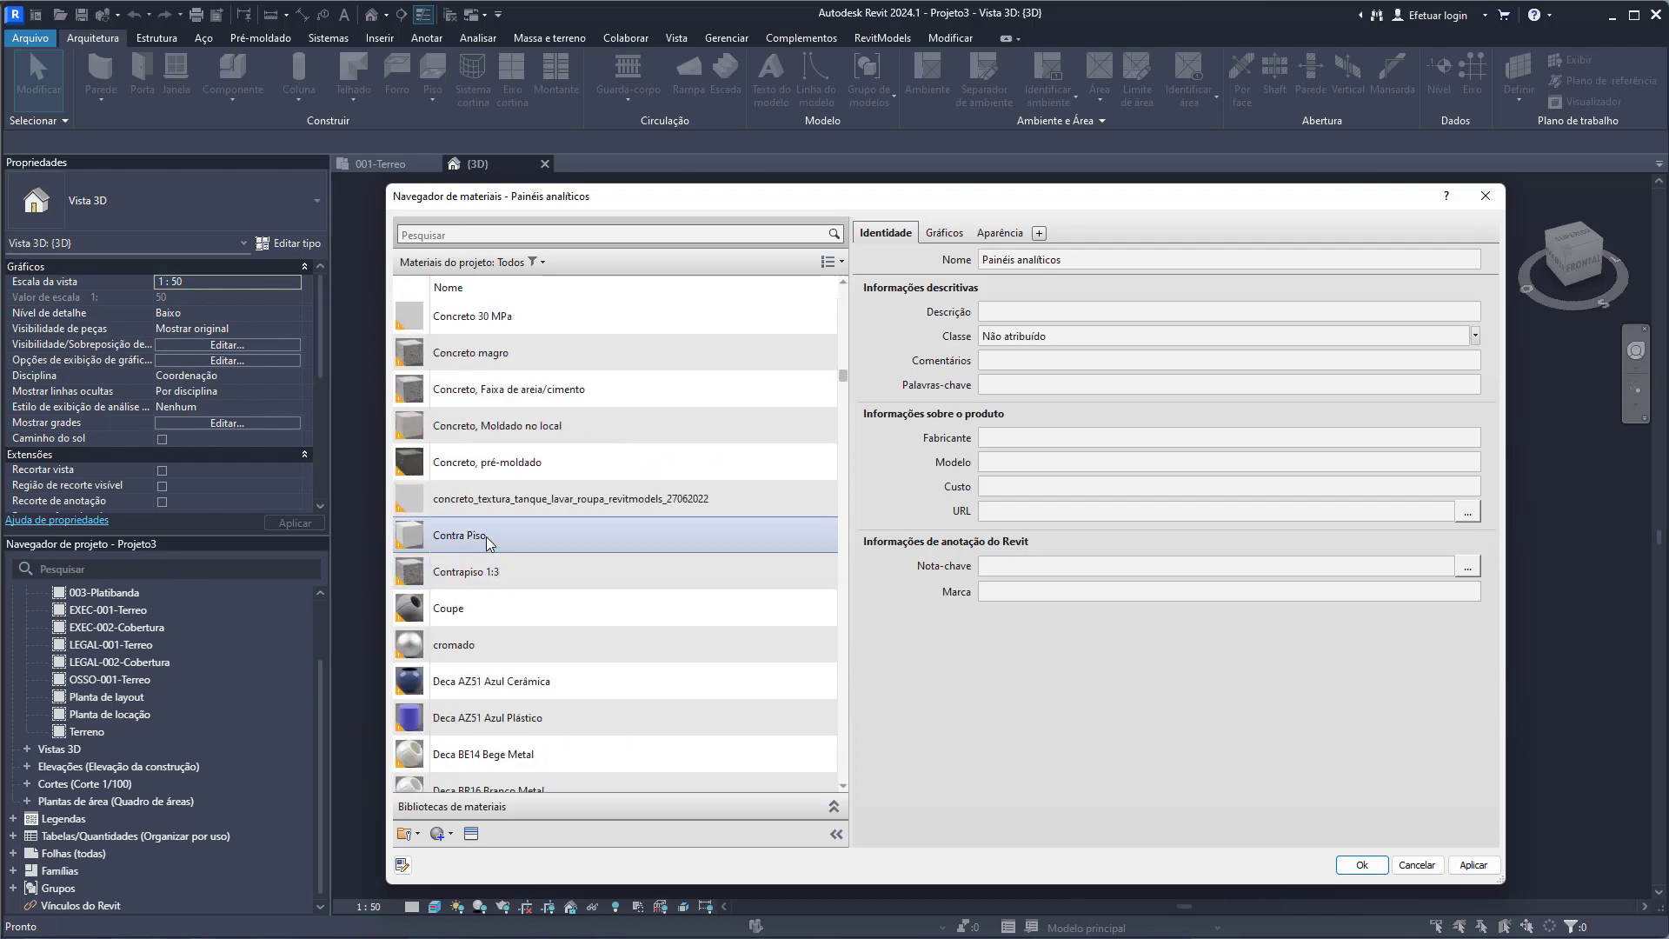
pyautogui.click(486, 539)
pyautogui.click(948, 235)
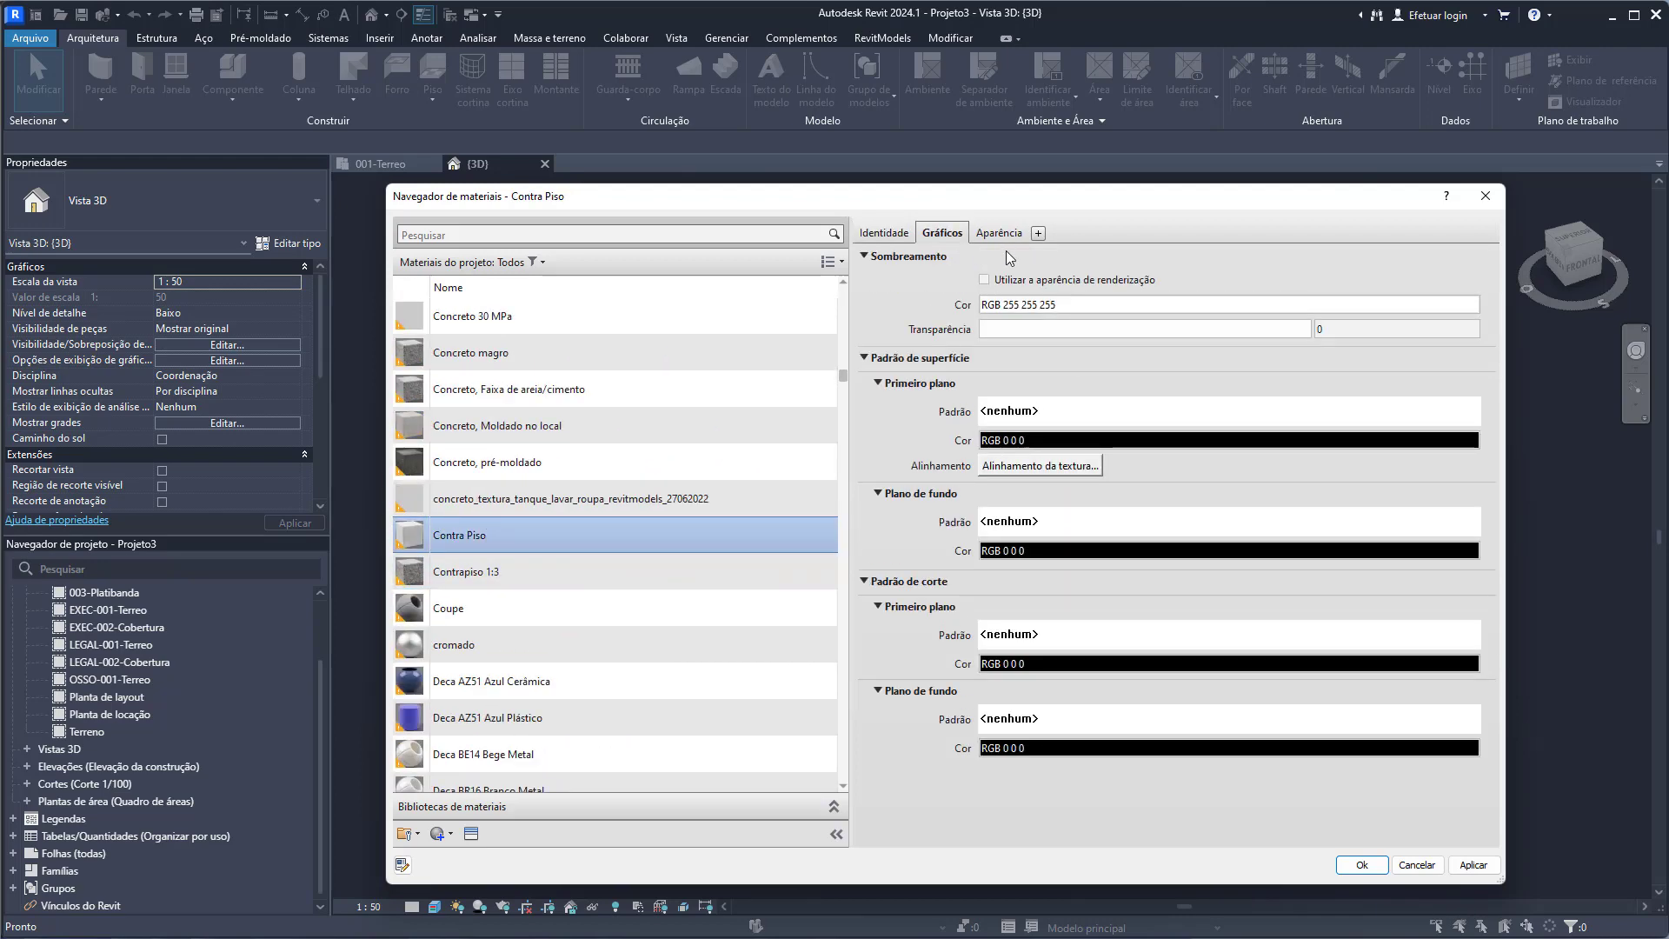
pyautogui.click(908, 237)
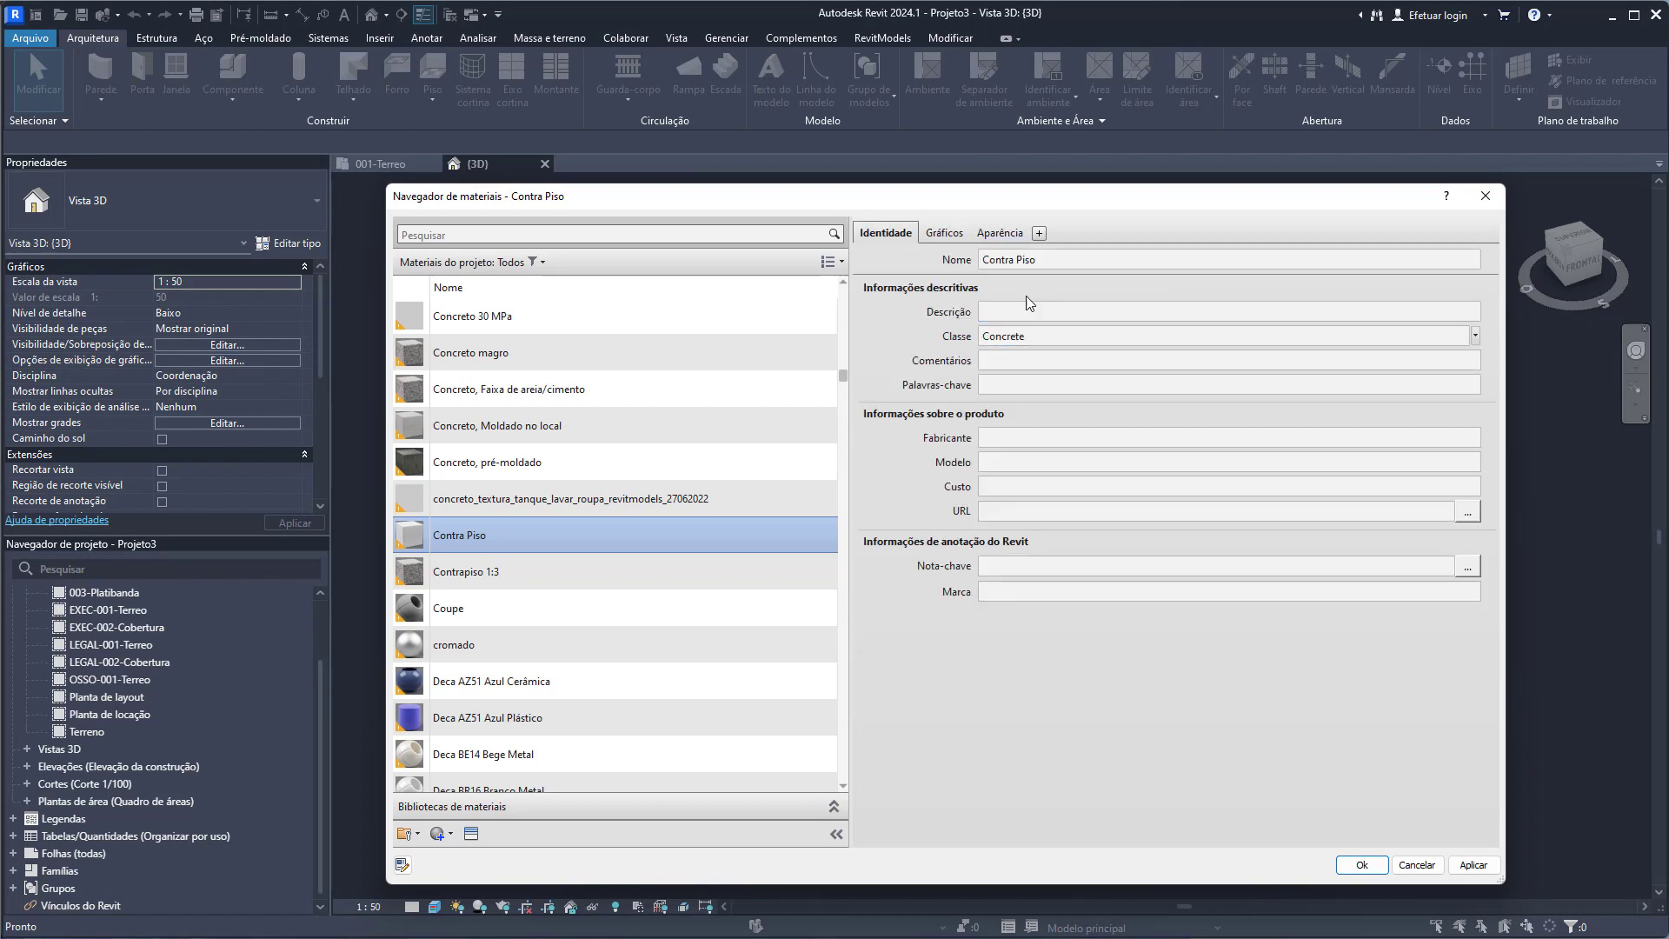
# - Review Contrapiso 1:3's graphics, appearance and identity, then close the Material Browser with Ok
pyautogui.click(476, 574)
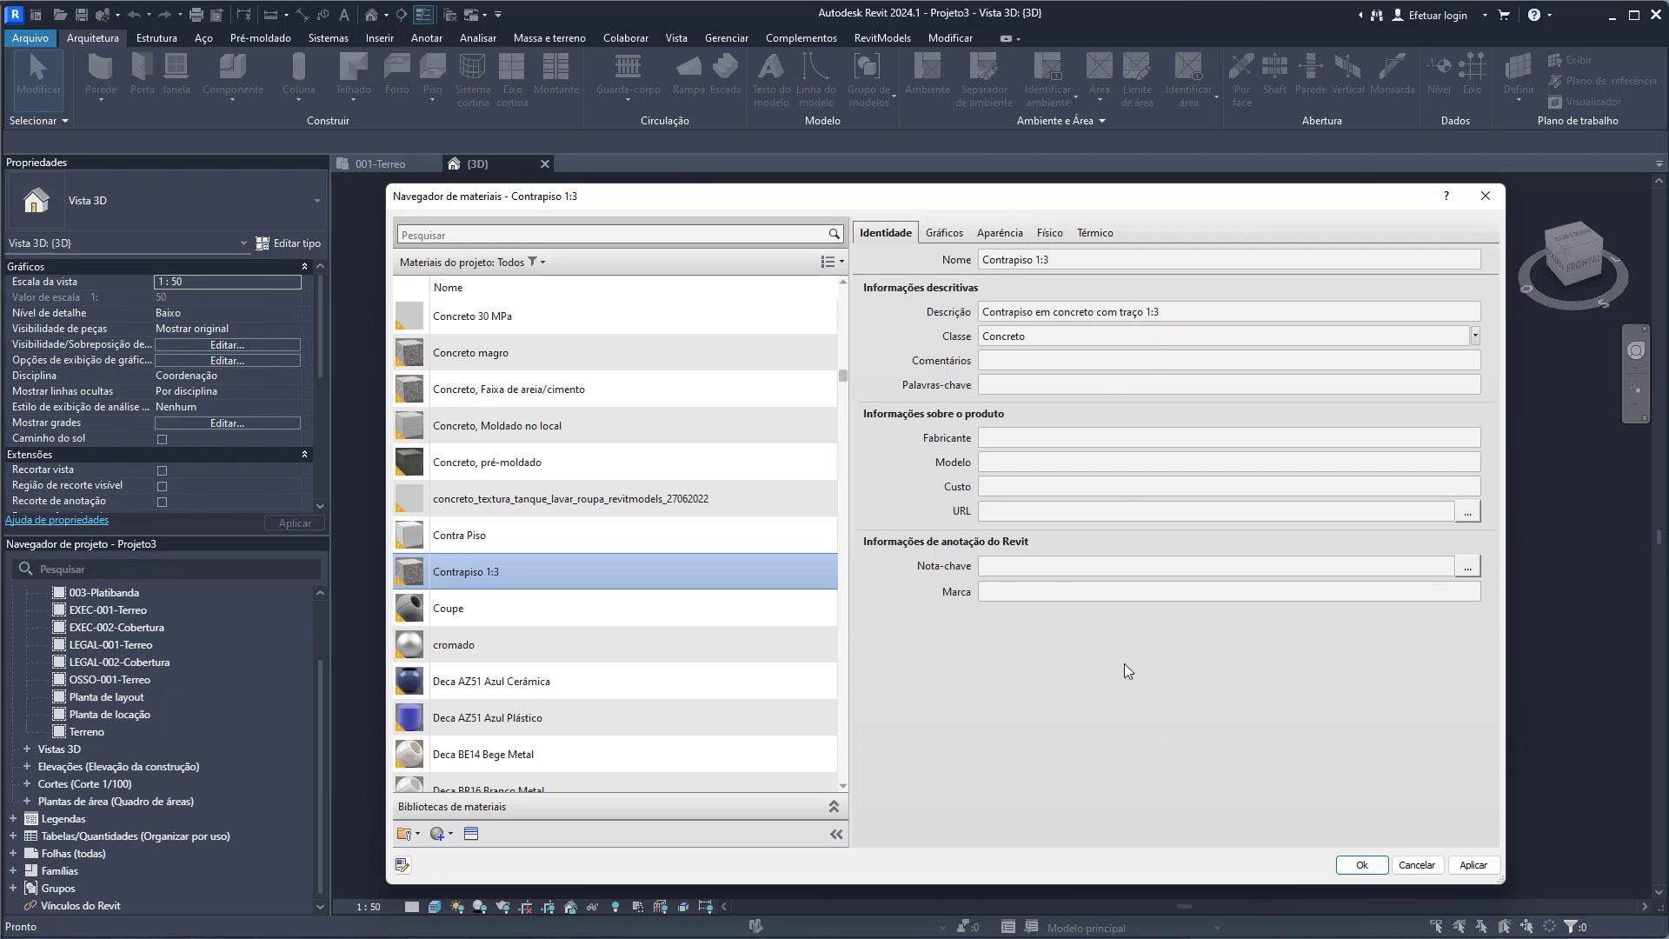
pyautogui.click(956, 233)
pyautogui.click(1009, 235)
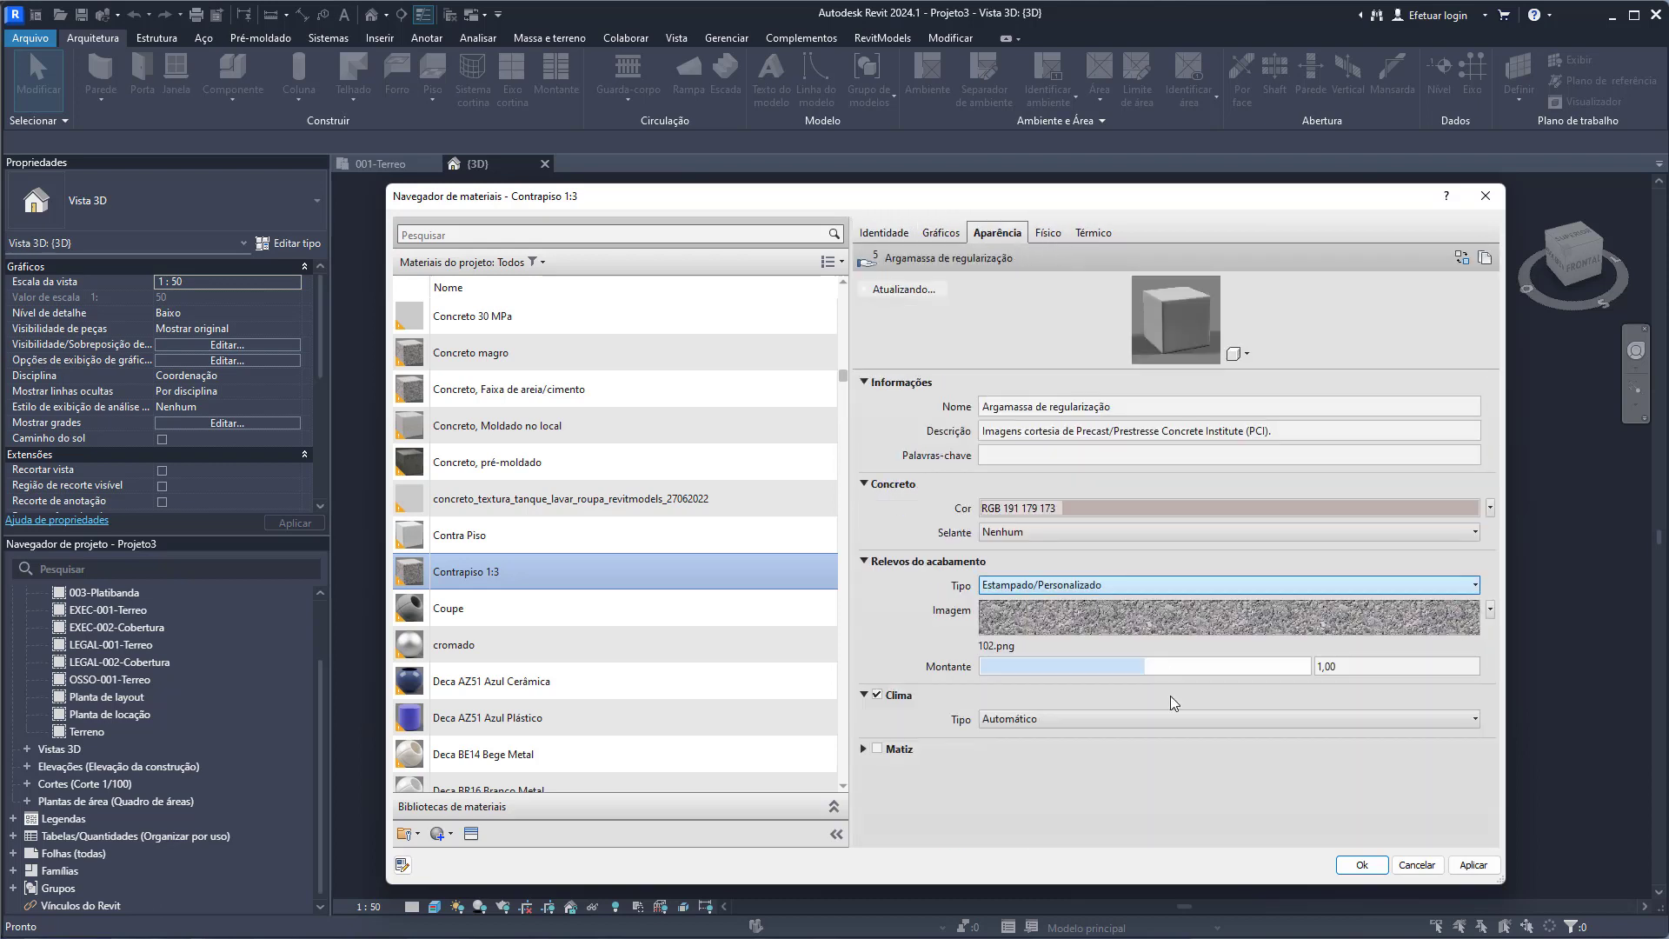
pyautogui.click(879, 235)
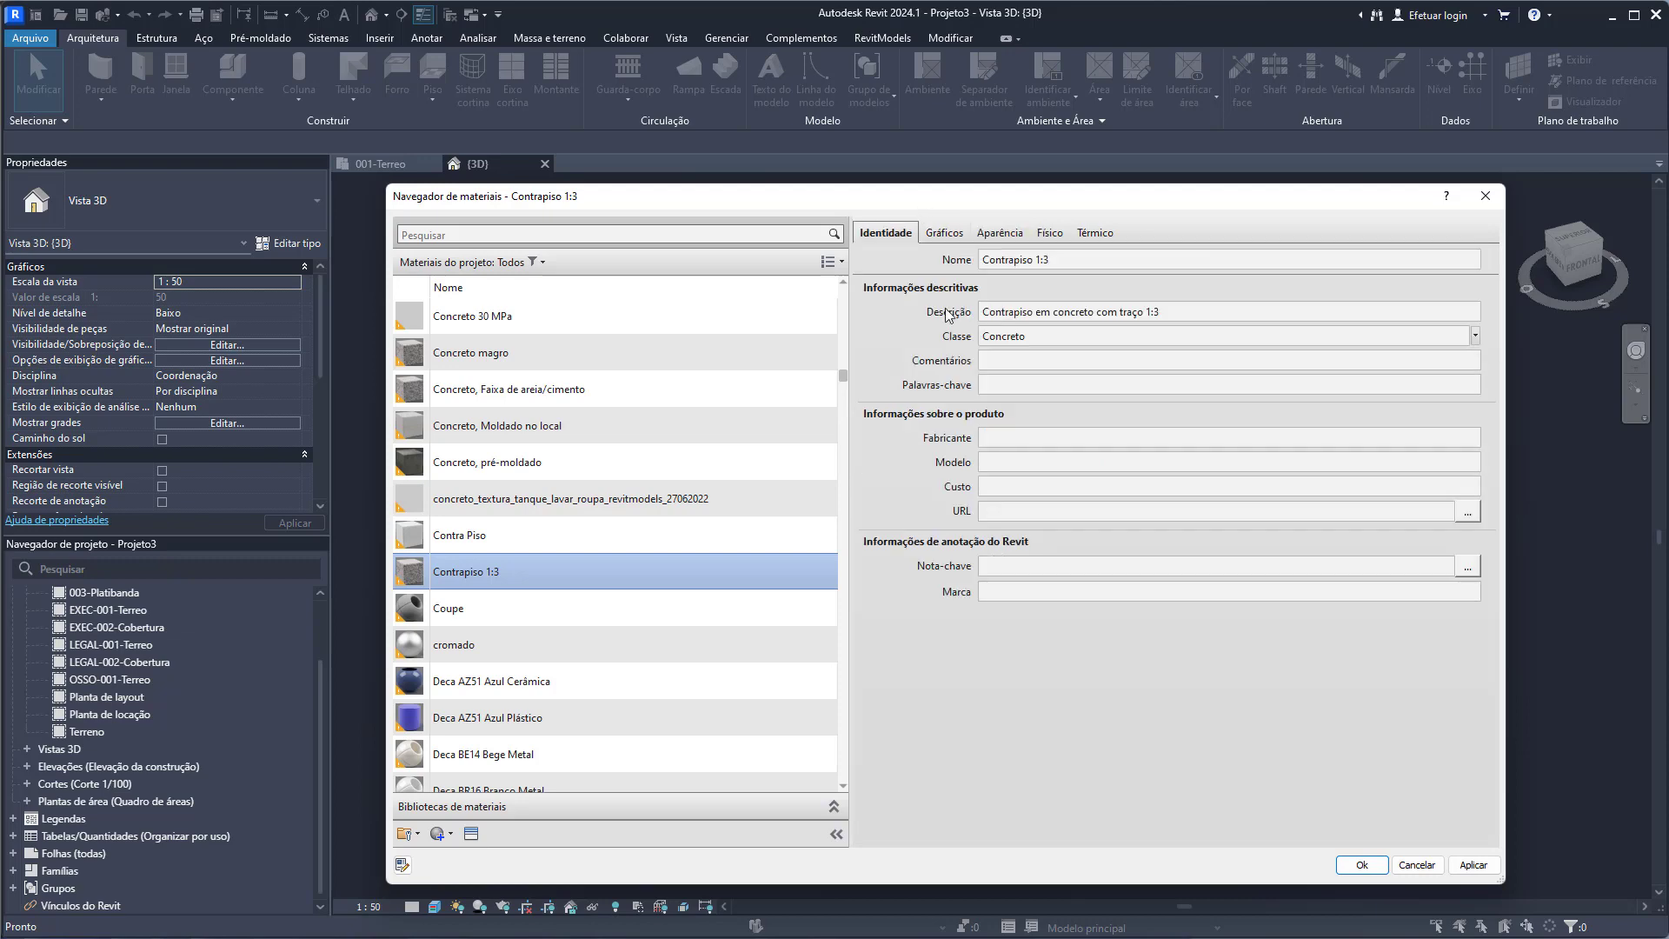
pyautogui.click(1364, 865)
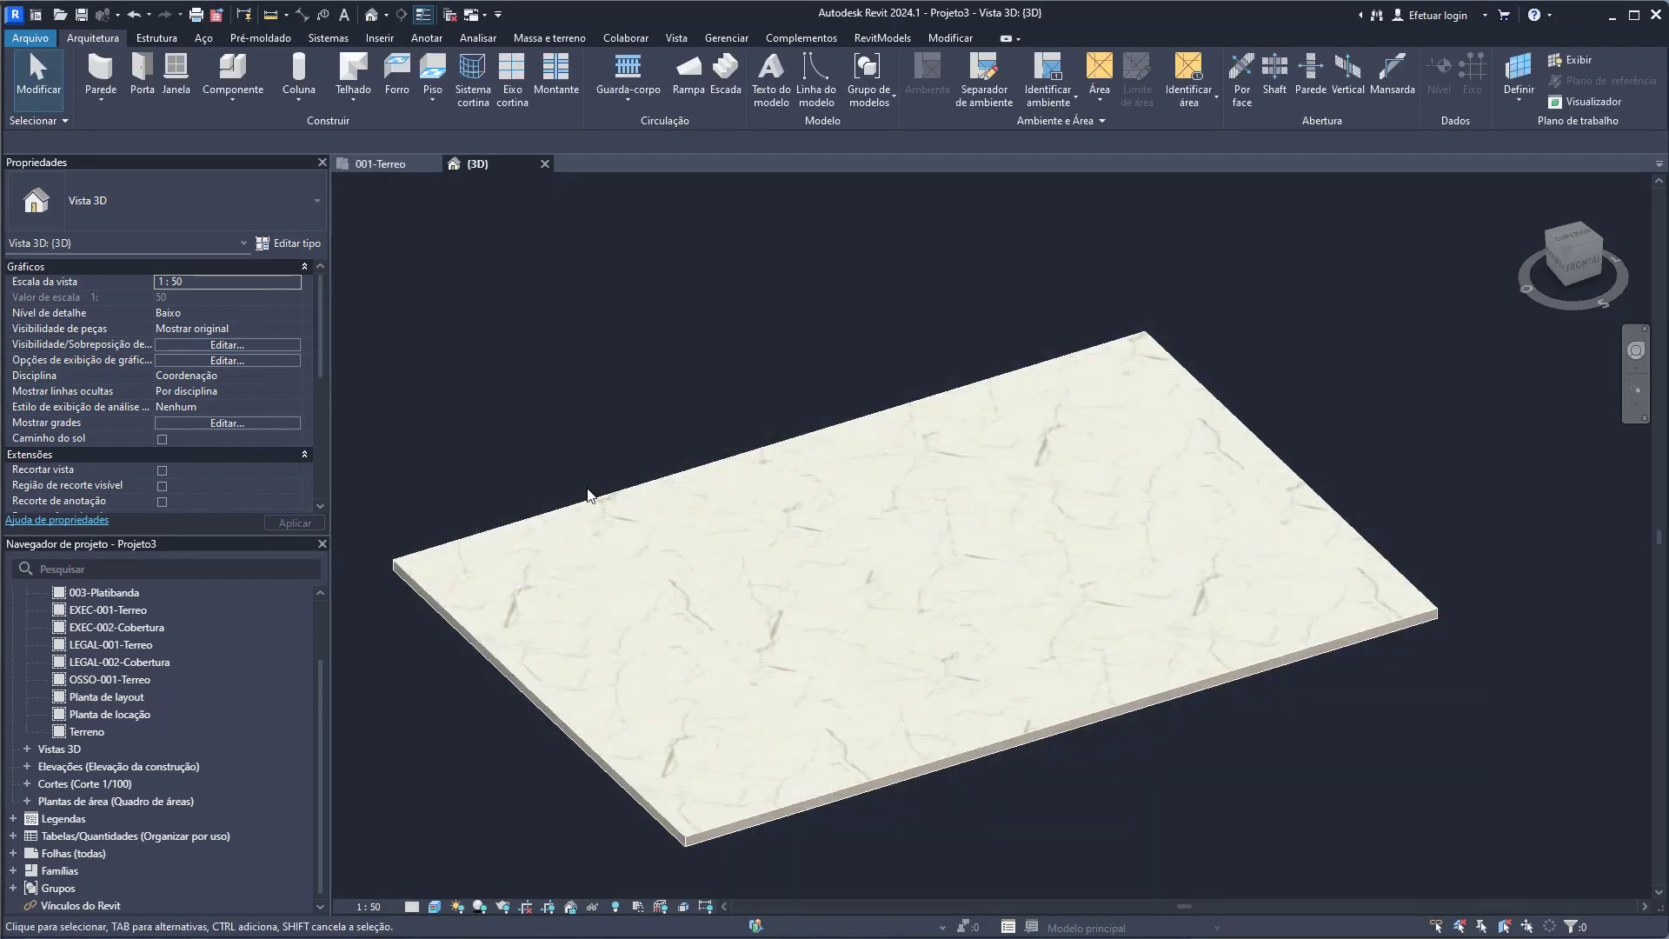
pyautogui.click(565, 509)
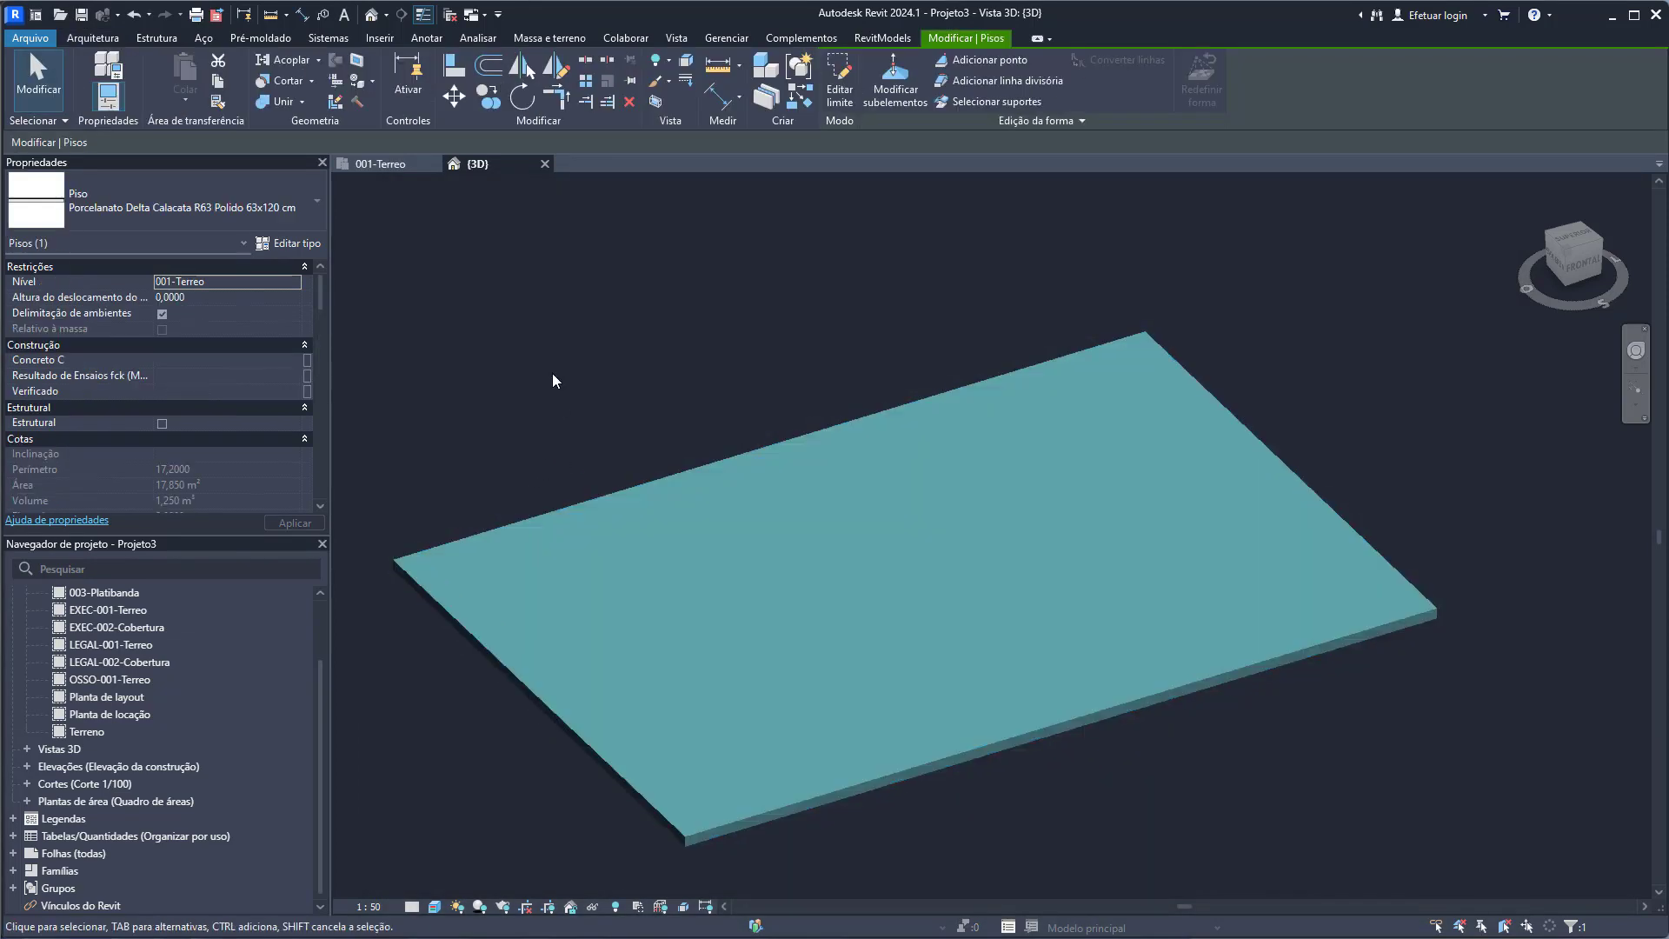
pyautogui.click(237, 205)
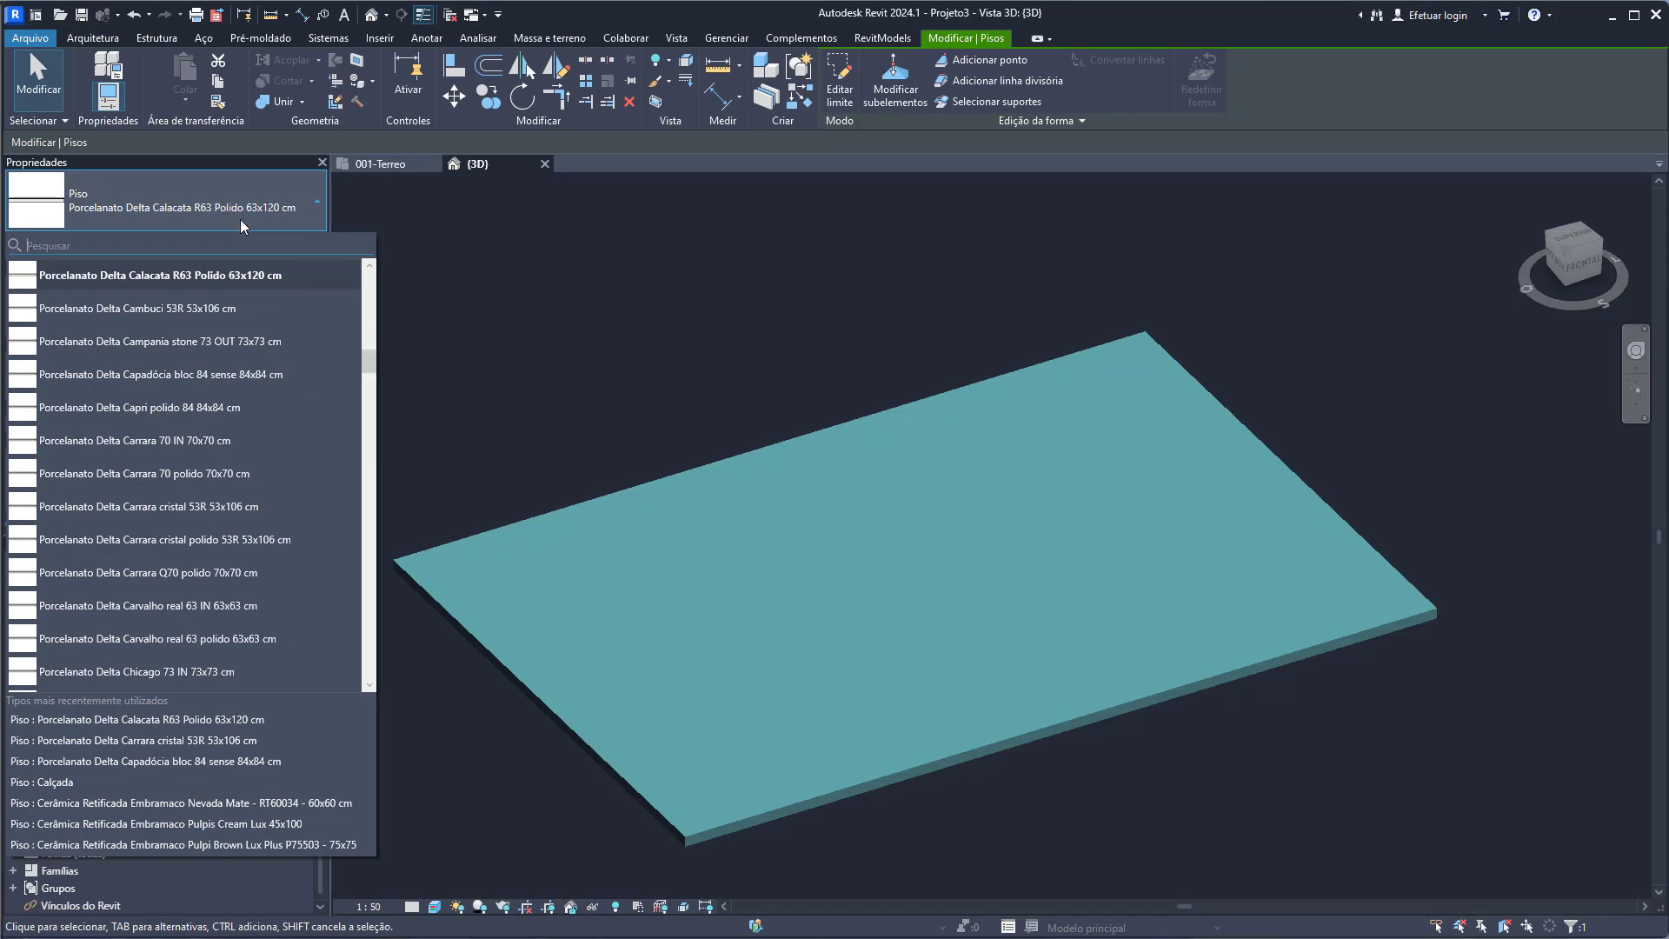
pyautogui.click(437, 358)
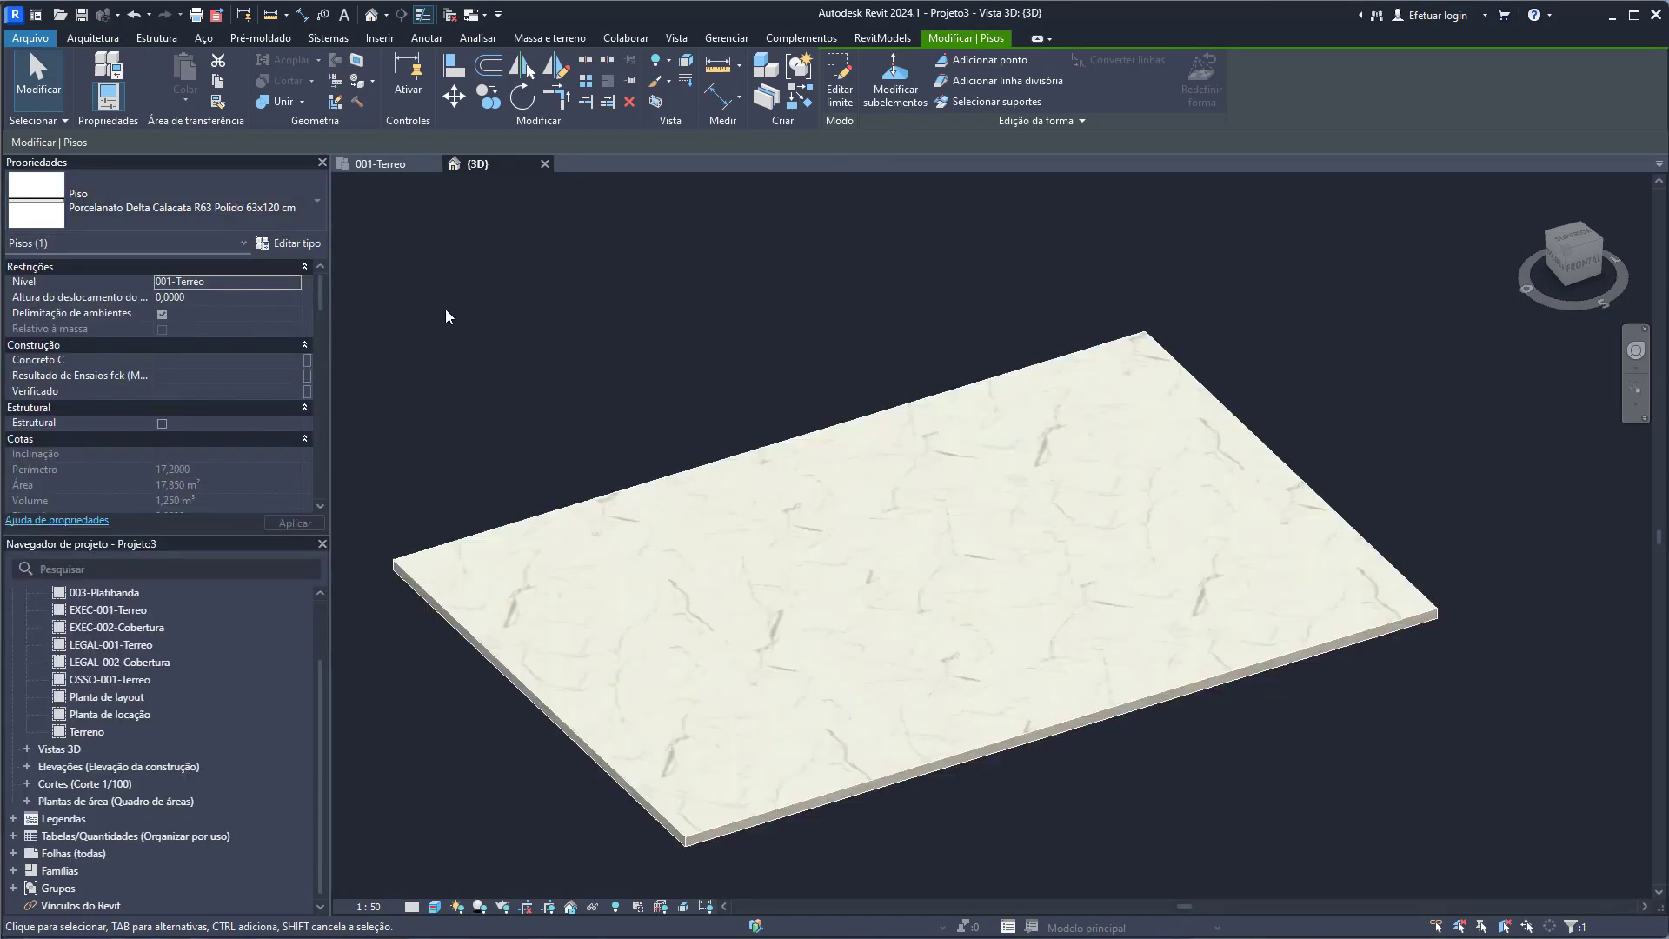
pyautogui.click(519, 664)
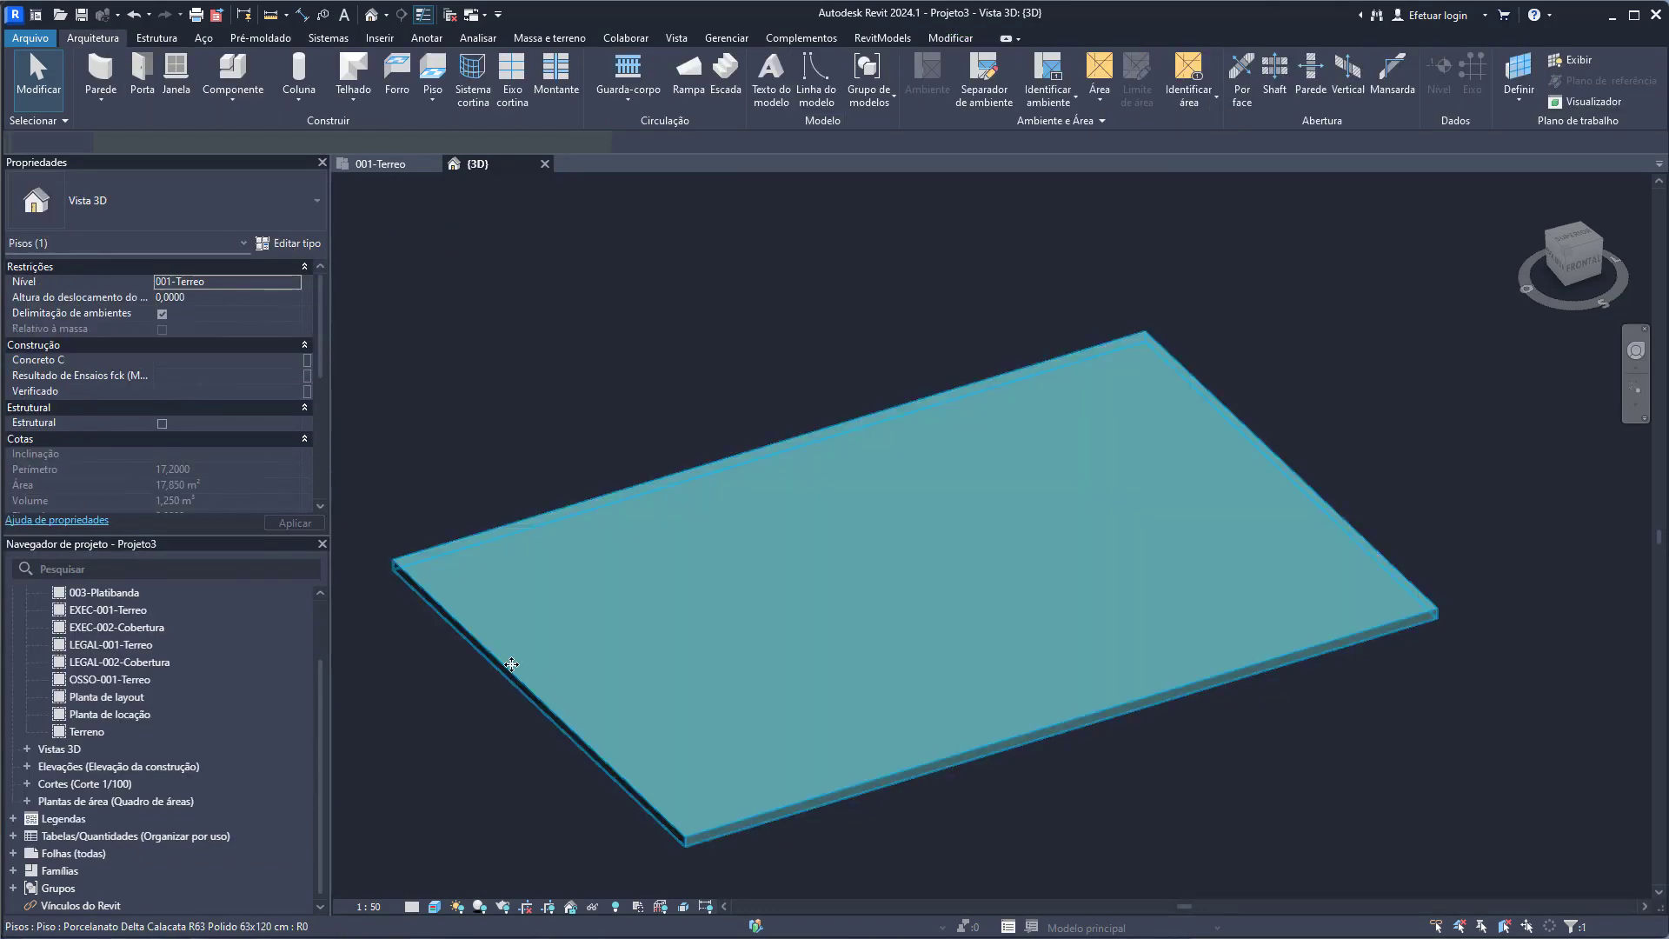
pyautogui.click(310, 248)
pyautogui.click(325, 289)
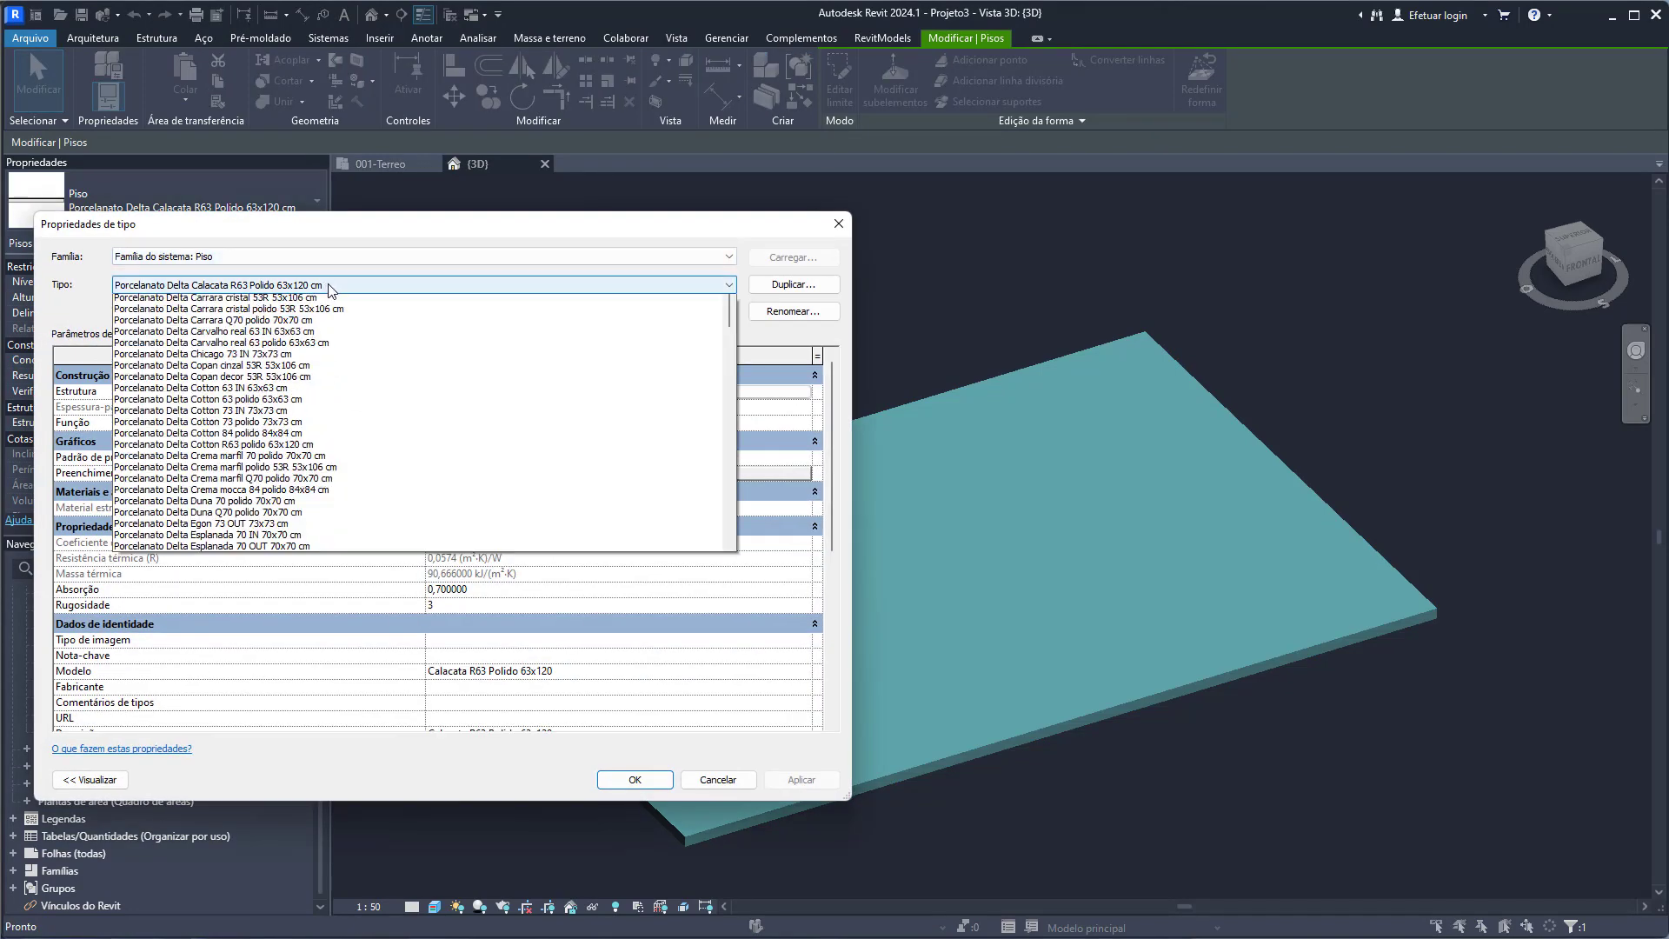
pyautogui.click(326, 289)
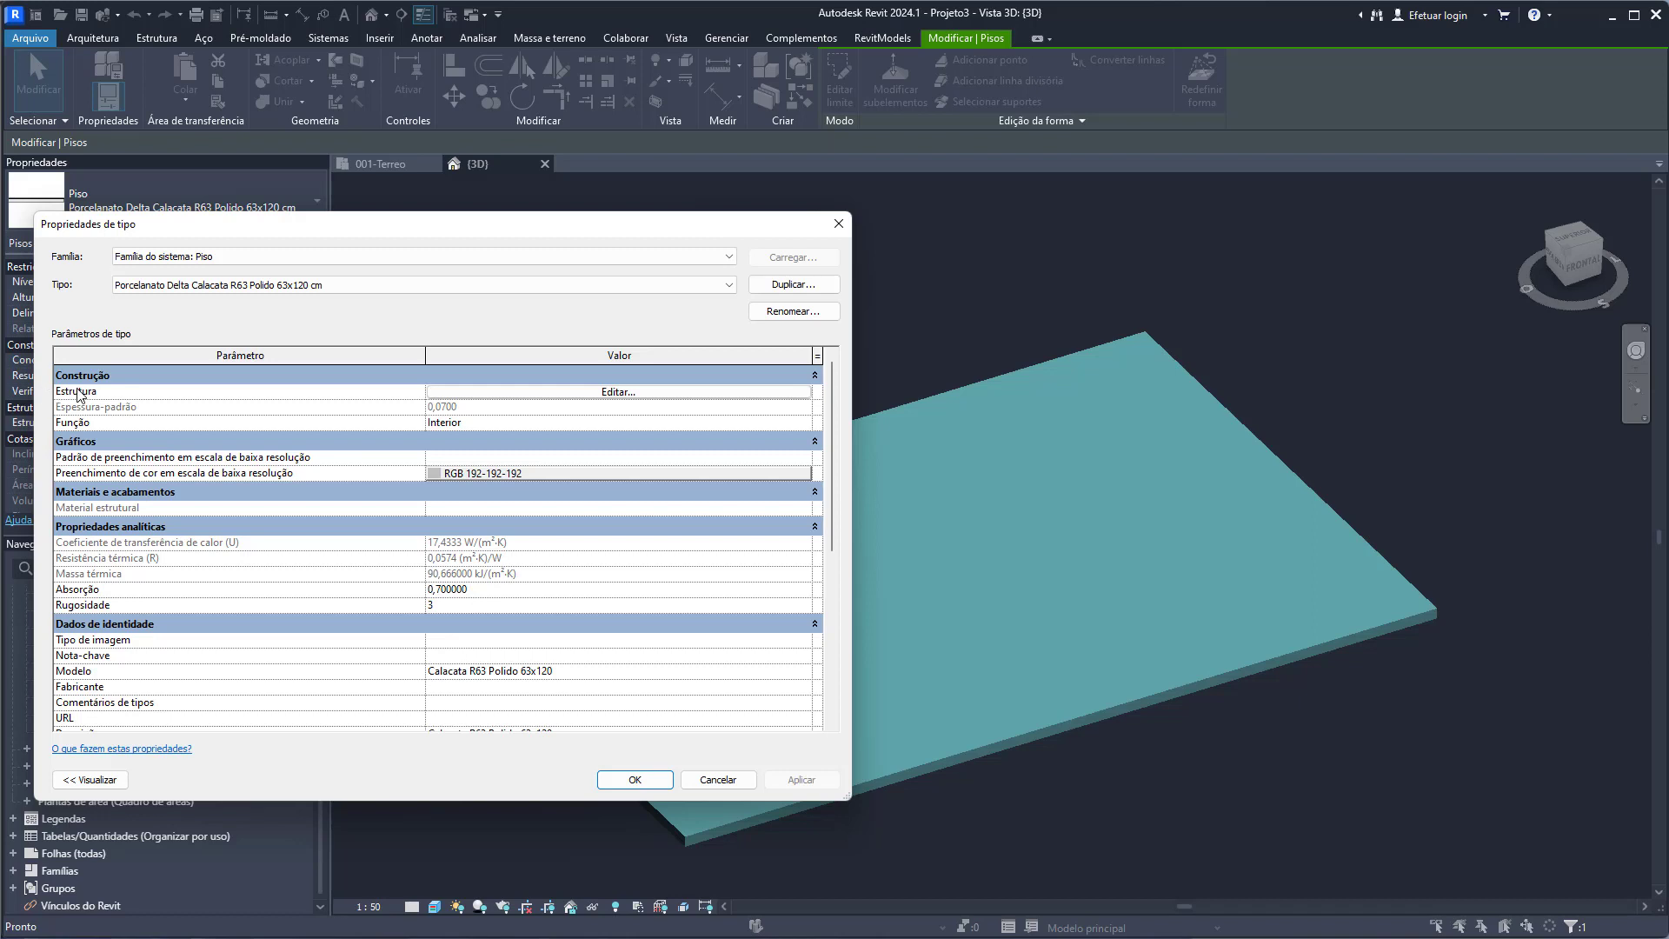
pyautogui.click(579, 391)
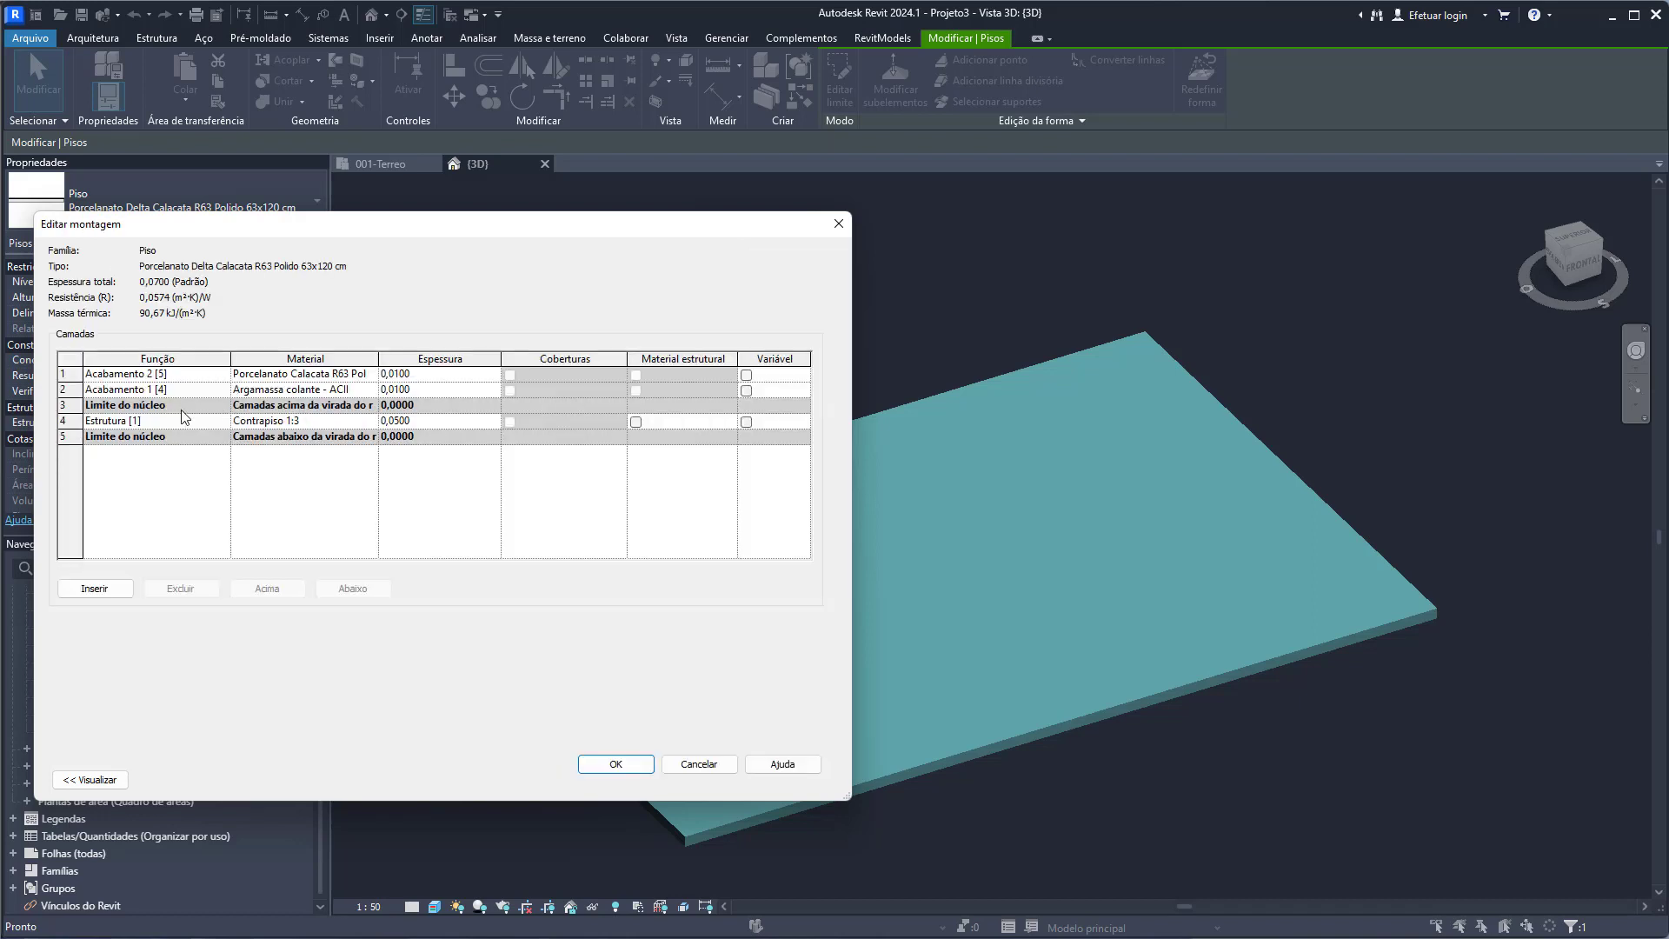
pyautogui.click(312, 423)
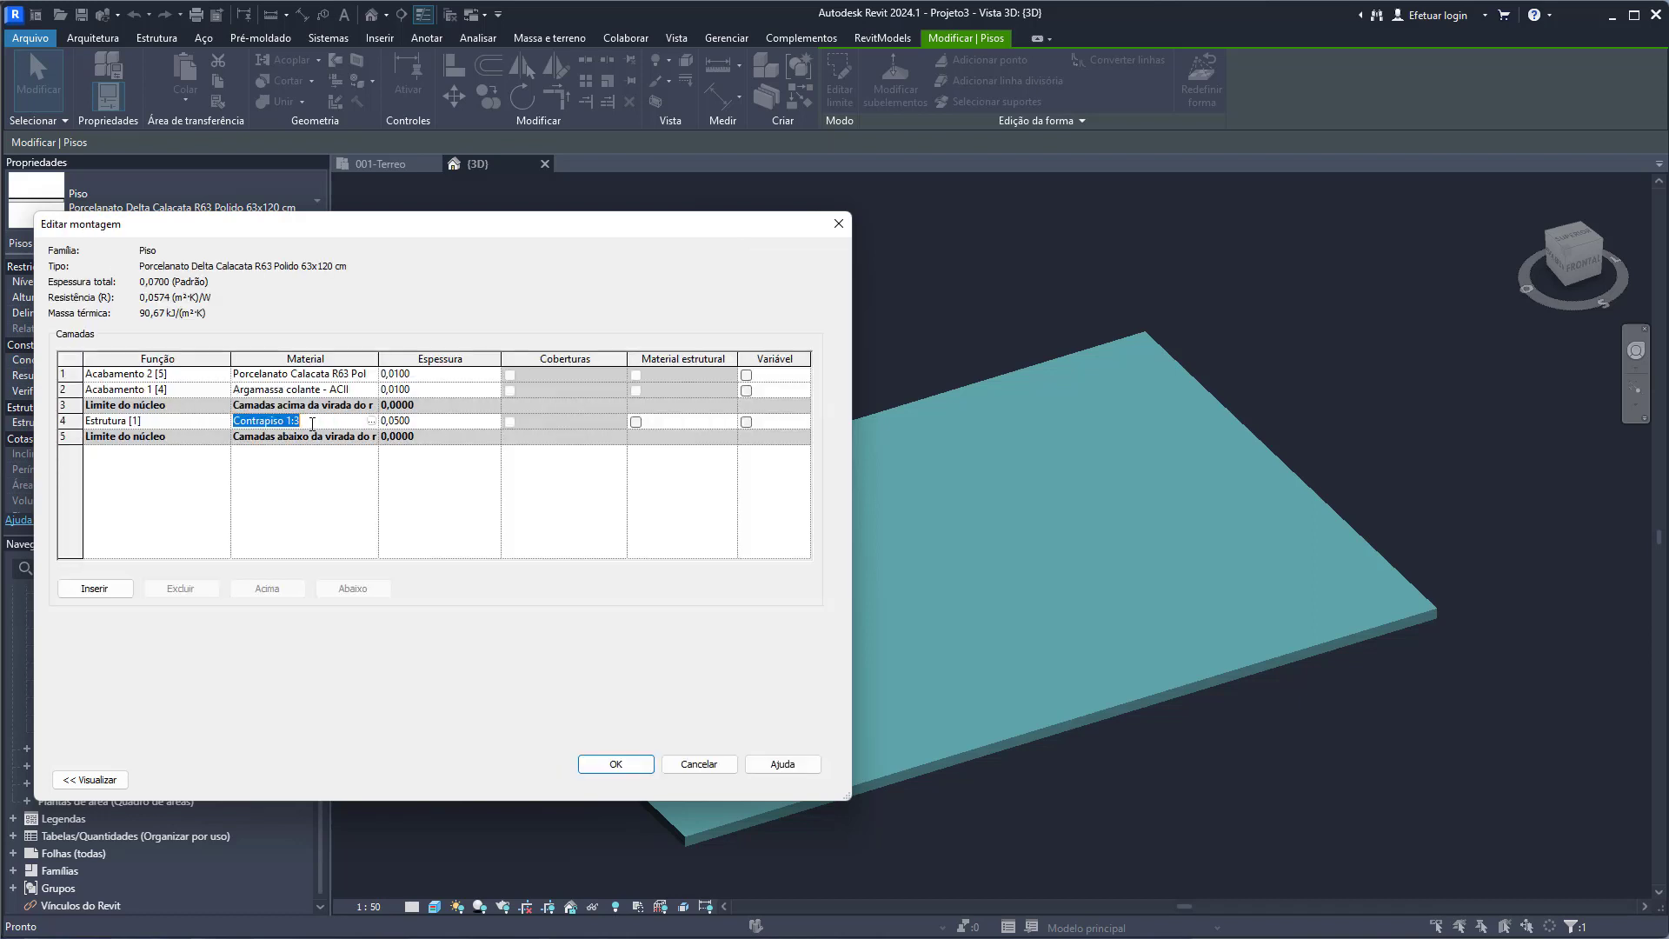
pyautogui.click(357, 390)
pyautogui.moveTo(352, 389); pyautogui.dragTo(188, 392)
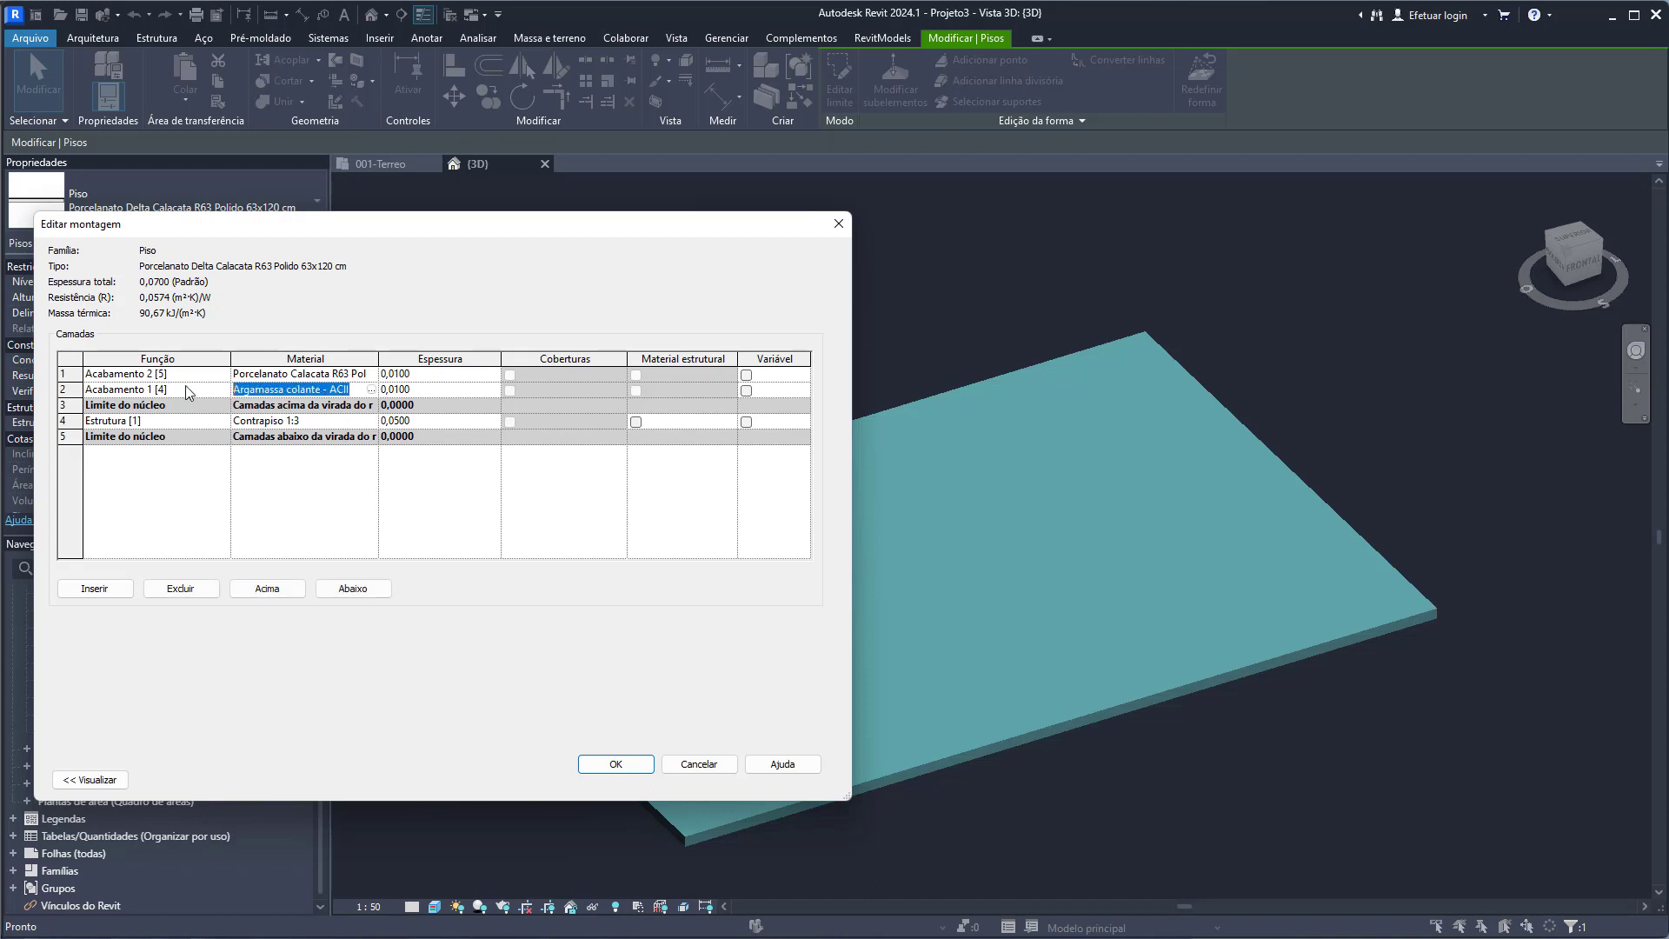
pyautogui.click(357, 377)
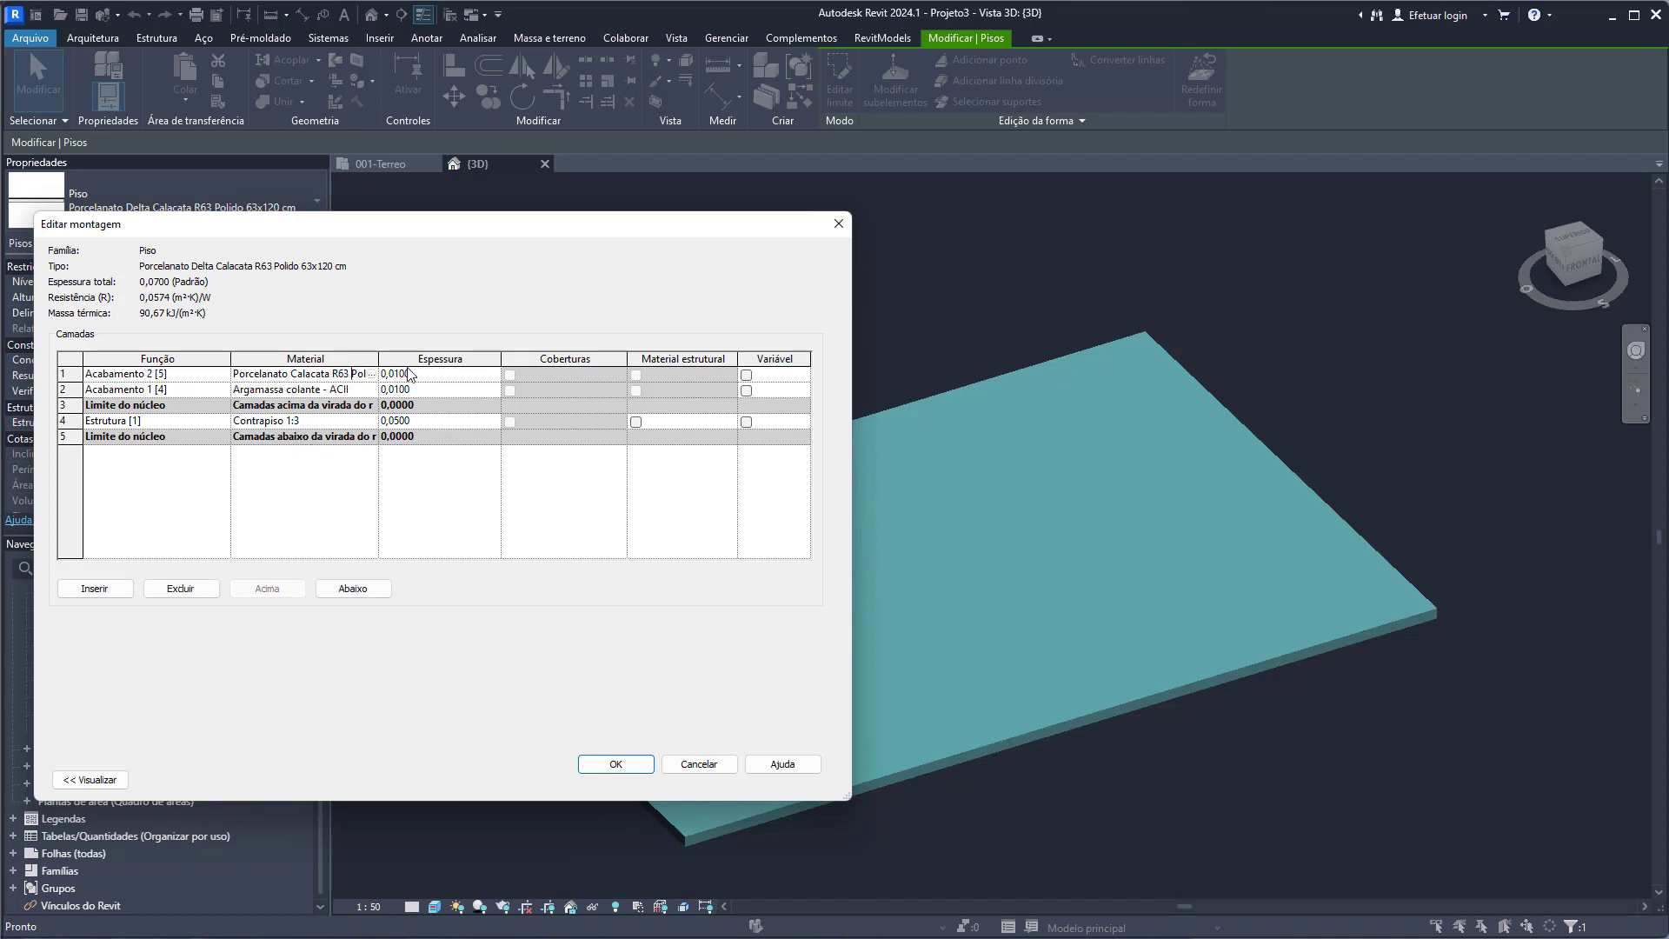
pyautogui.click(422, 422)
pyautogui.click(426, 513)
pyautogui.click(430, 391)
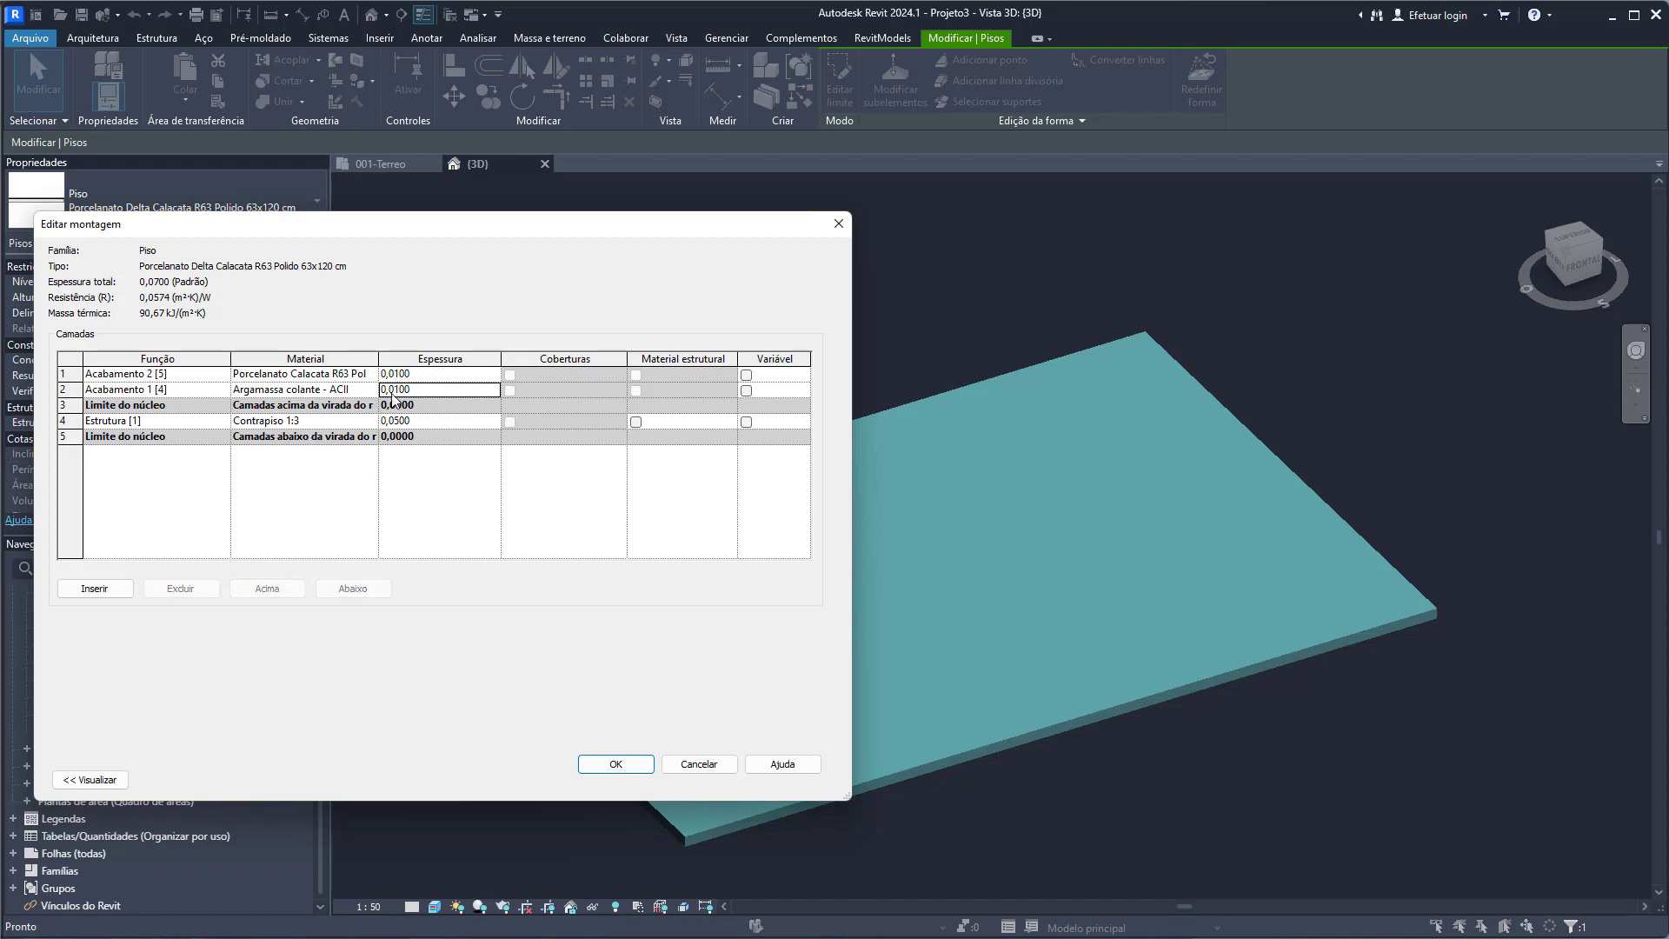
pyautogui.click(420, 375)
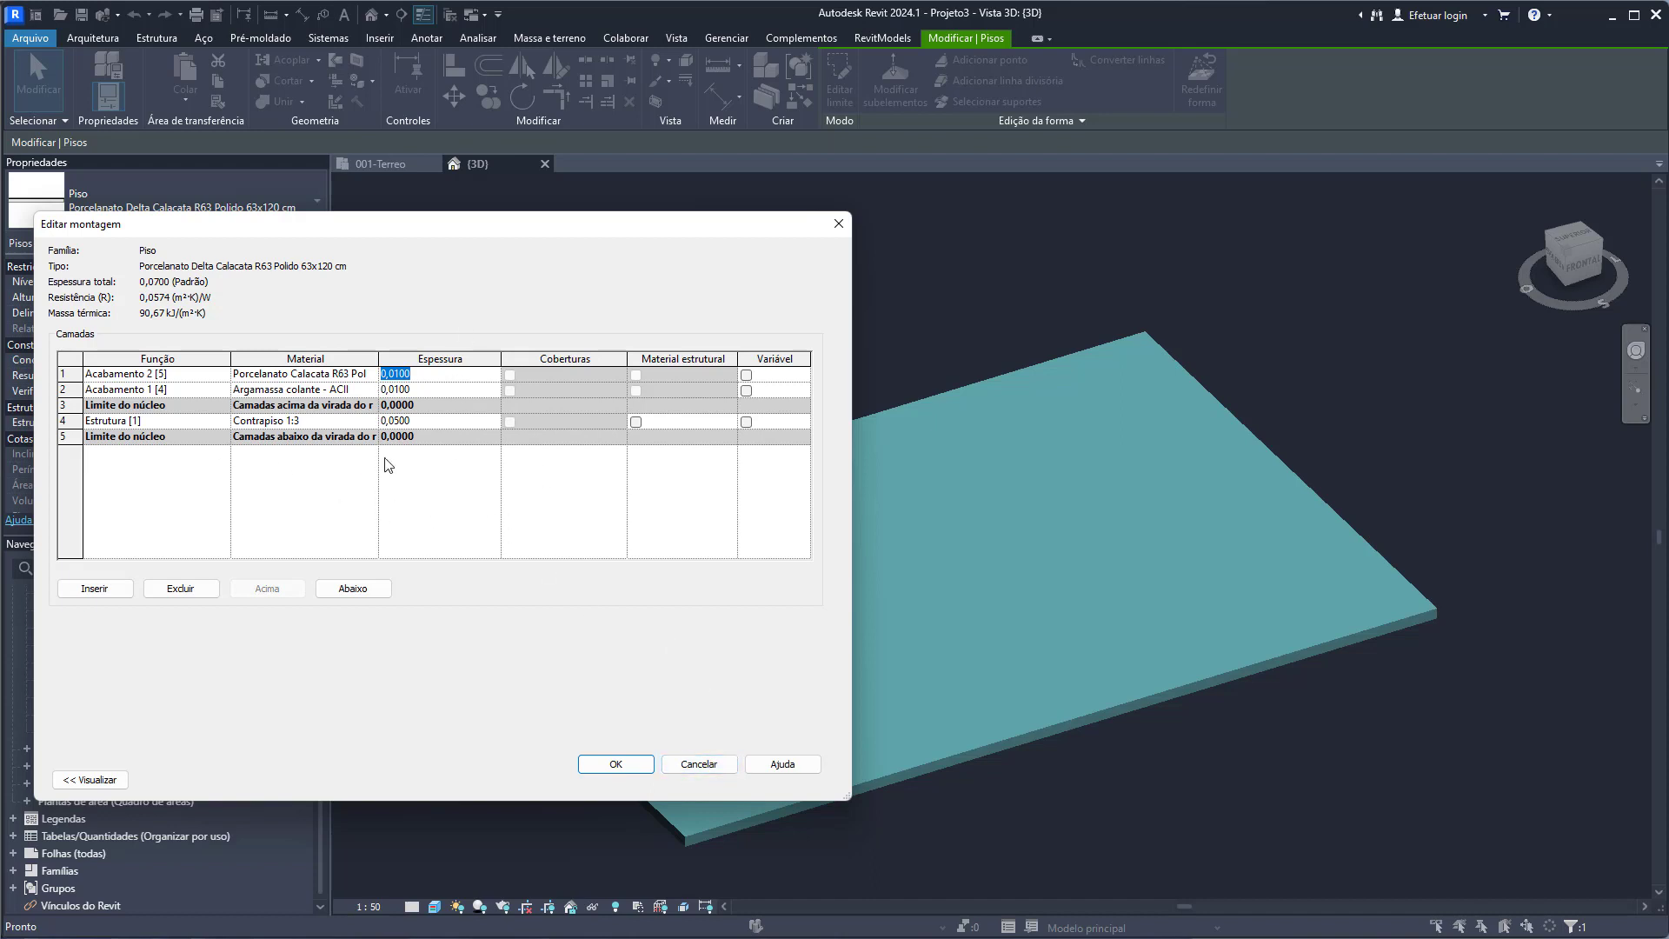
pyautogui.click(700, 765)
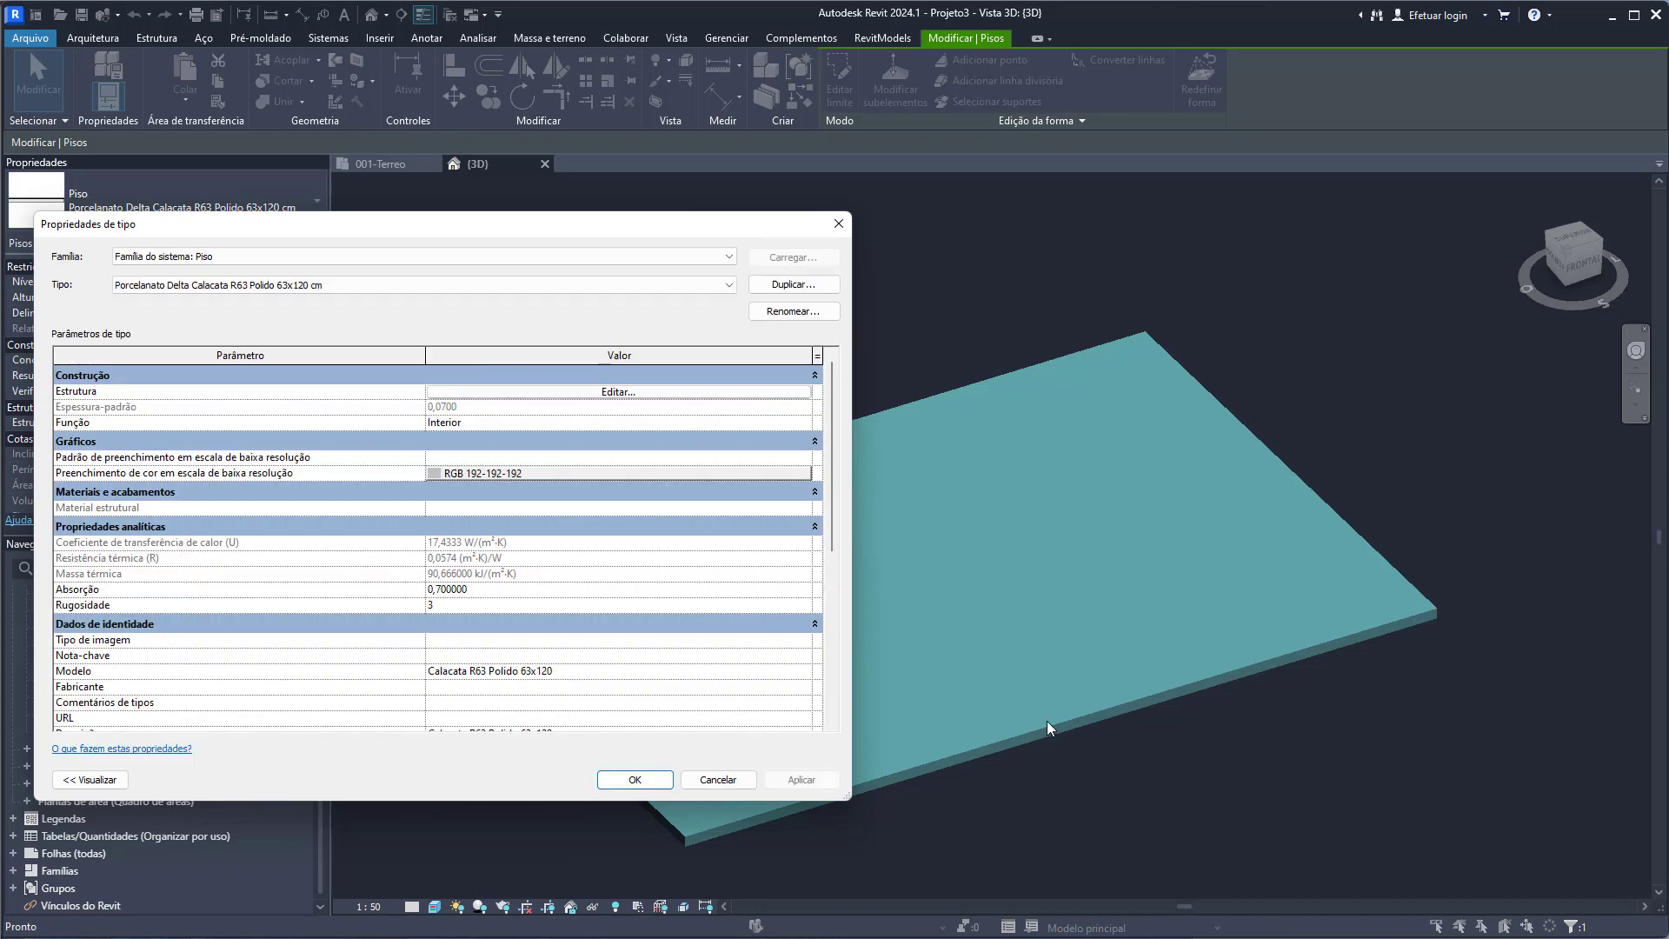
pyautogui.press('Return')
# - Select the floor slab and open the Quantitativo de revestimento - porcelanato schedule
pyautogui.click(1026, 818)
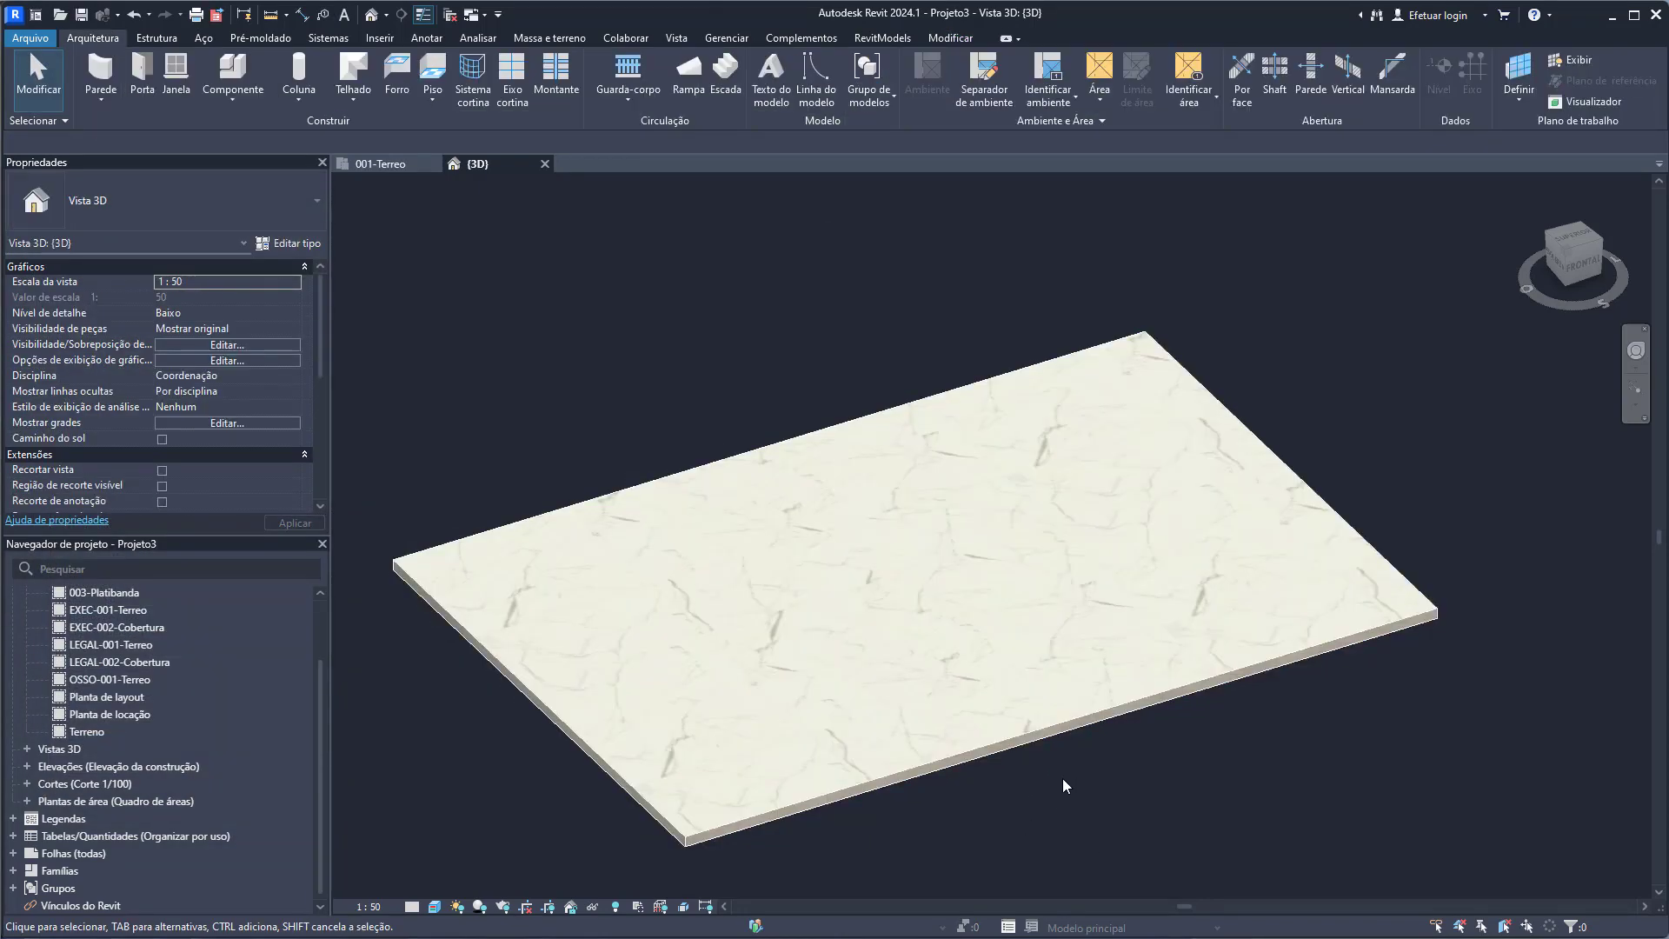
pyautogui.click(982, 751)
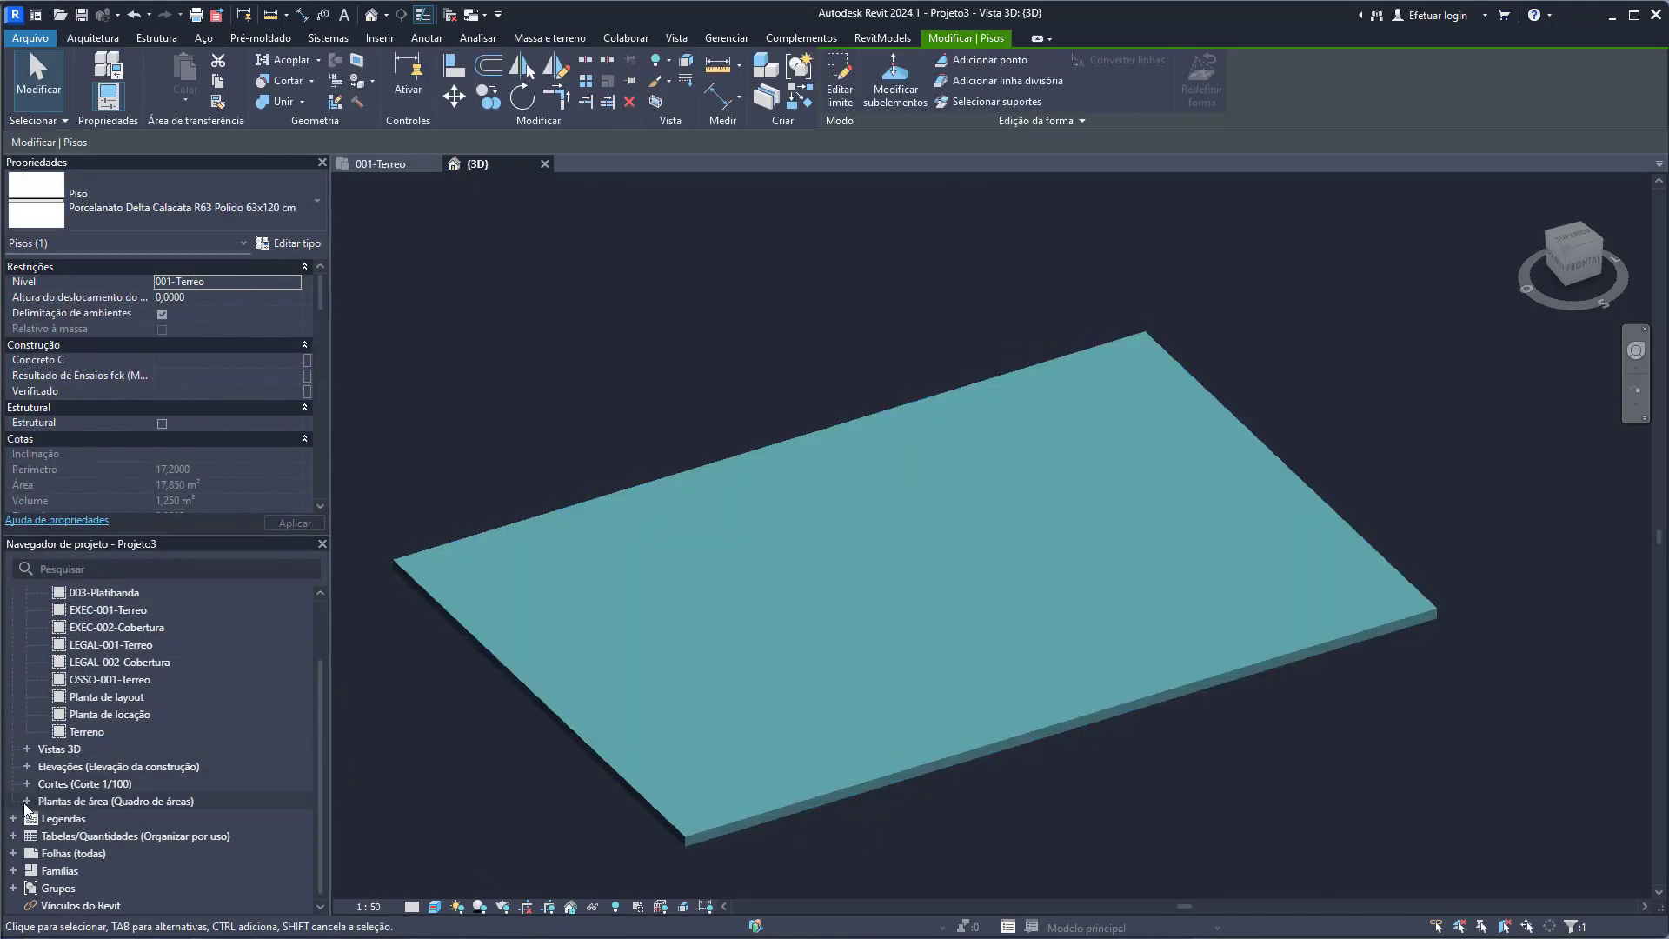
pyautogui.click(14, 835)
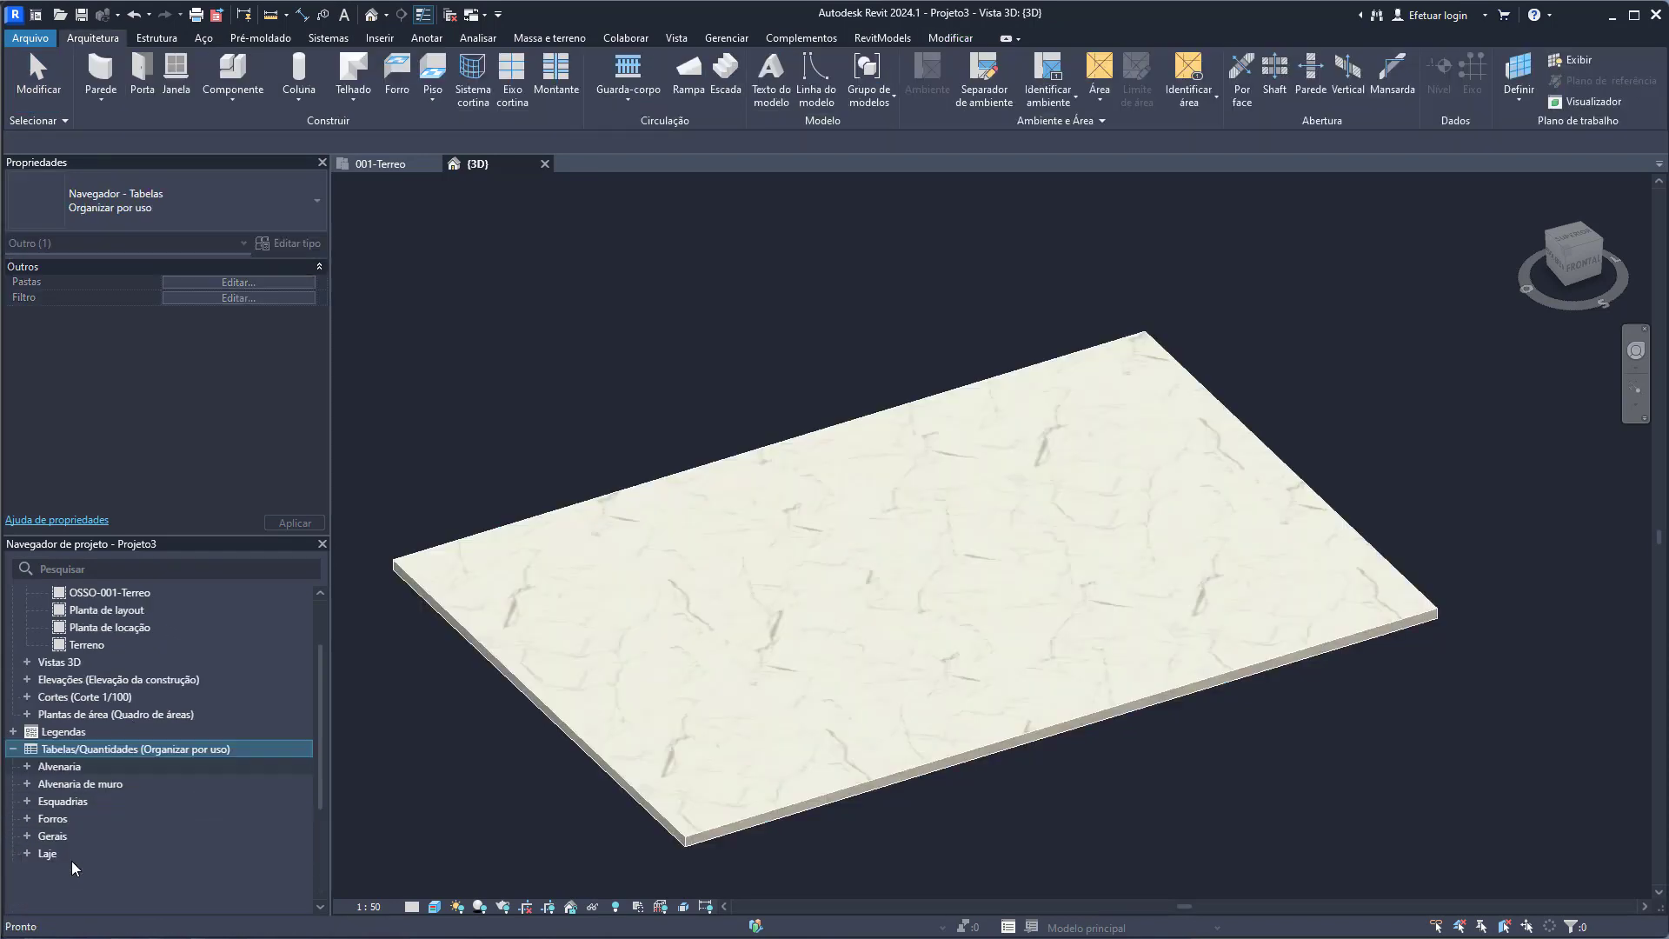
pyautogui.click(27, 818)
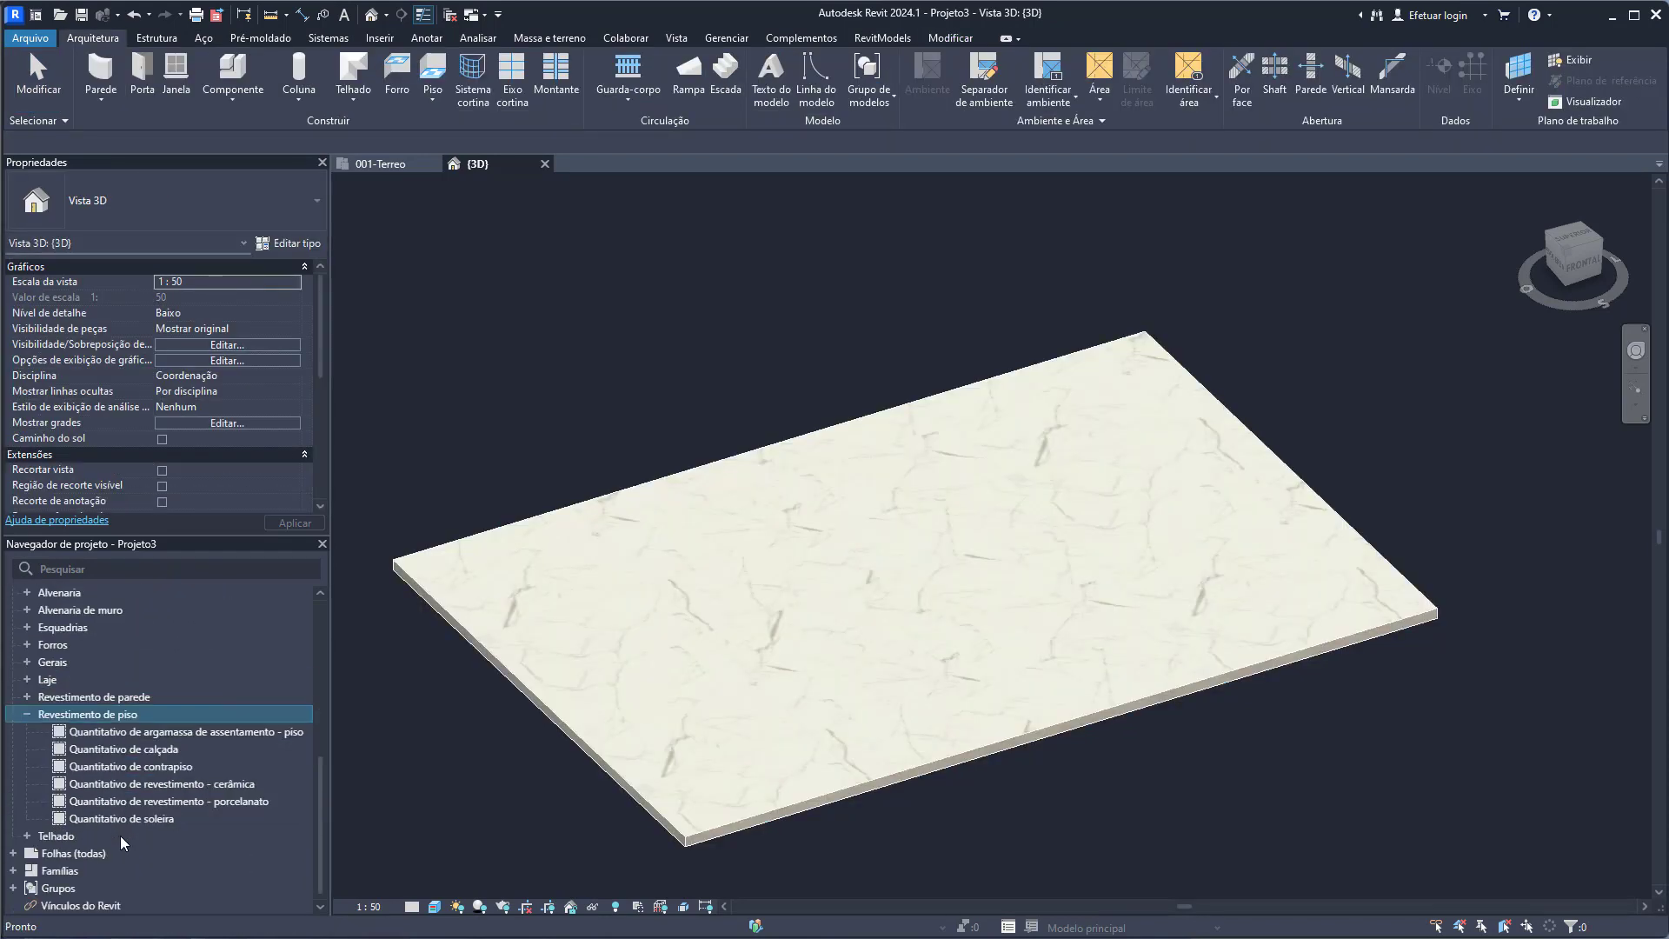
pyautogui.click(153, 801)
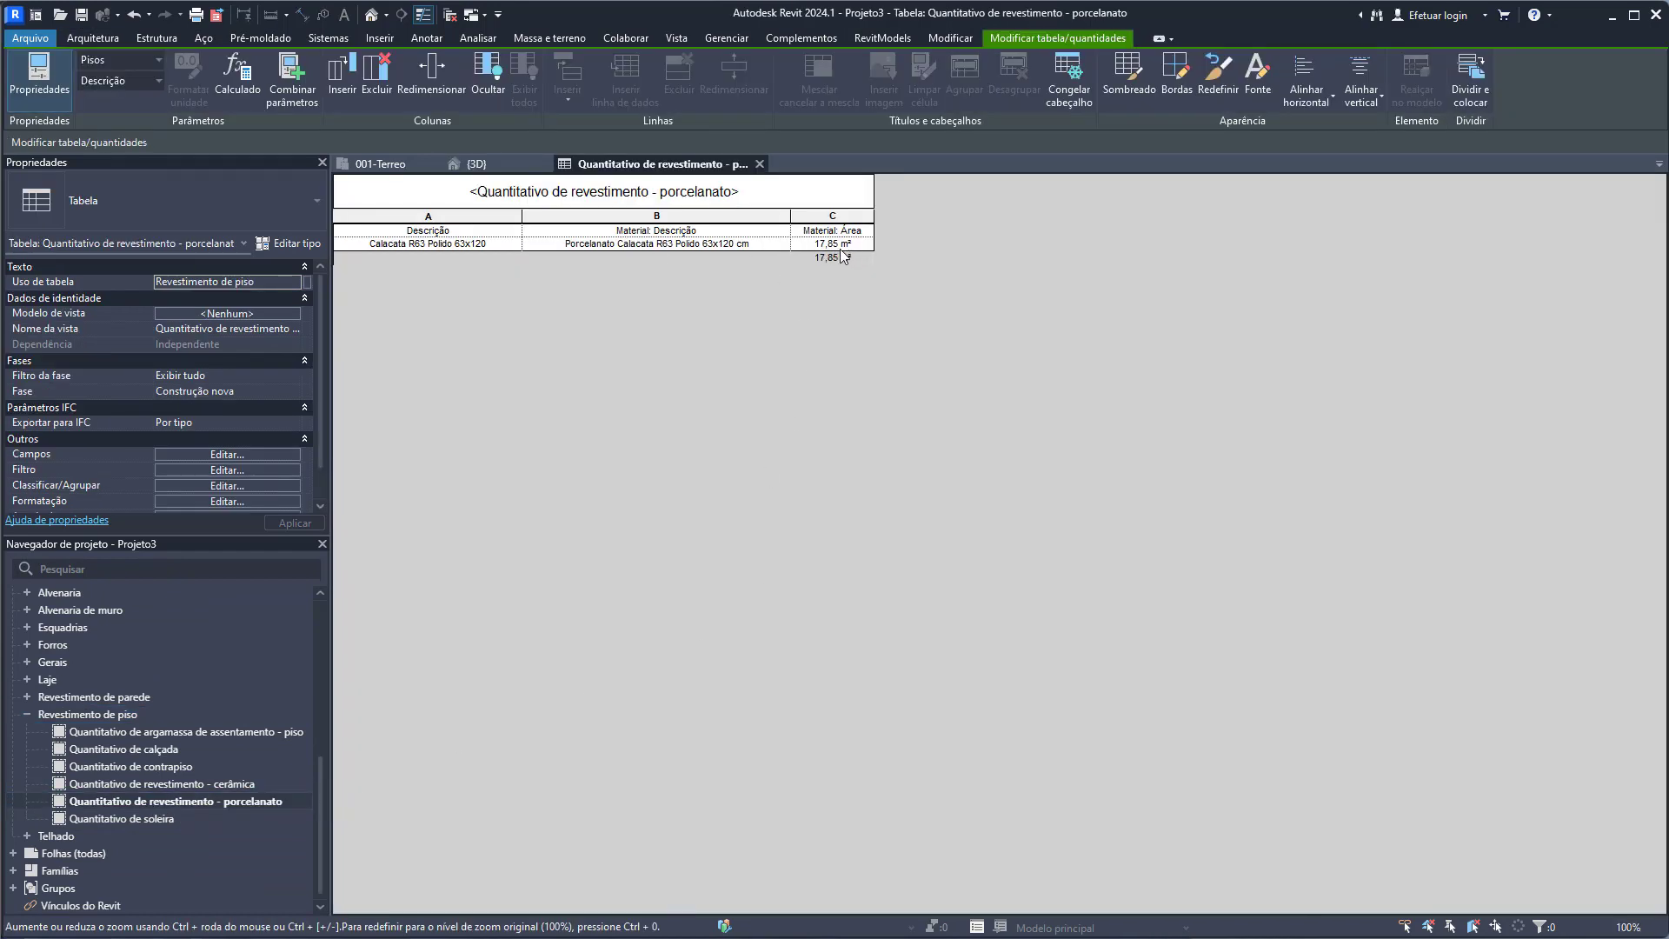
# - Reselect the slab in 3D, then open the Quantitativo de argamassa de assentamento - piso schedule
pyautogui.click(489, 168)
pyautogui.click(613, 593)
pyautogui.click(578, 165)
pyautogui.doubleClick(172, 730)
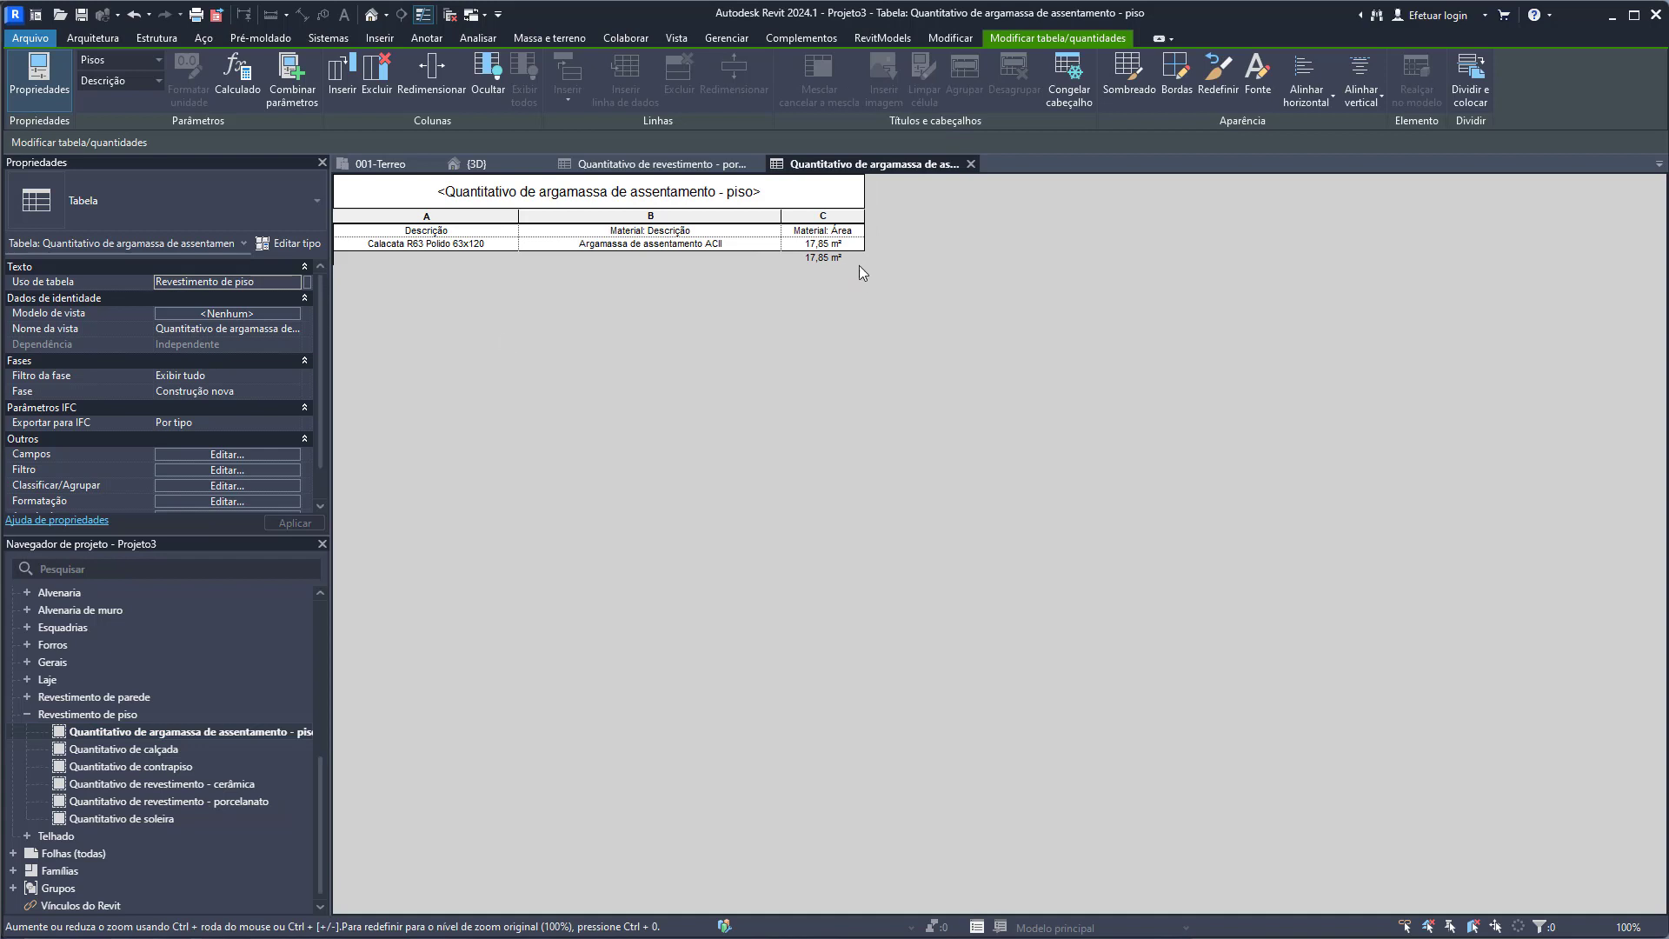
# - Add the Volume field to the setting-mortar schedule, showing 1,25 m³
pyautogui.click(227, 453)
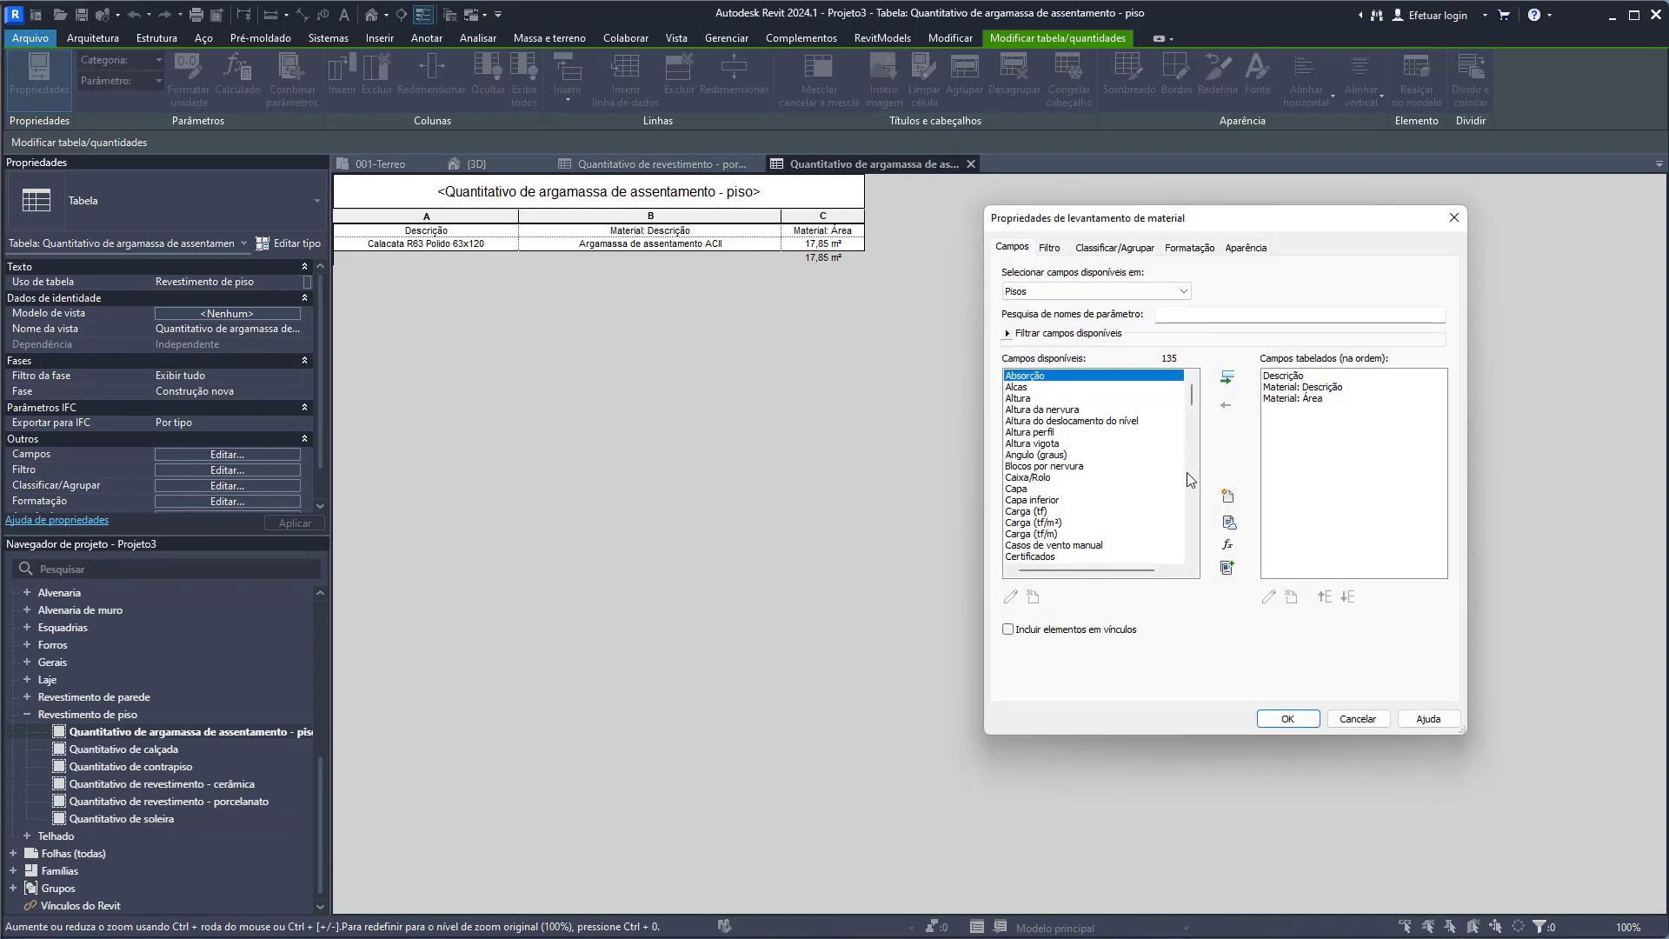
pyautogui.click(1053, 500)
pyautogui.press('v')
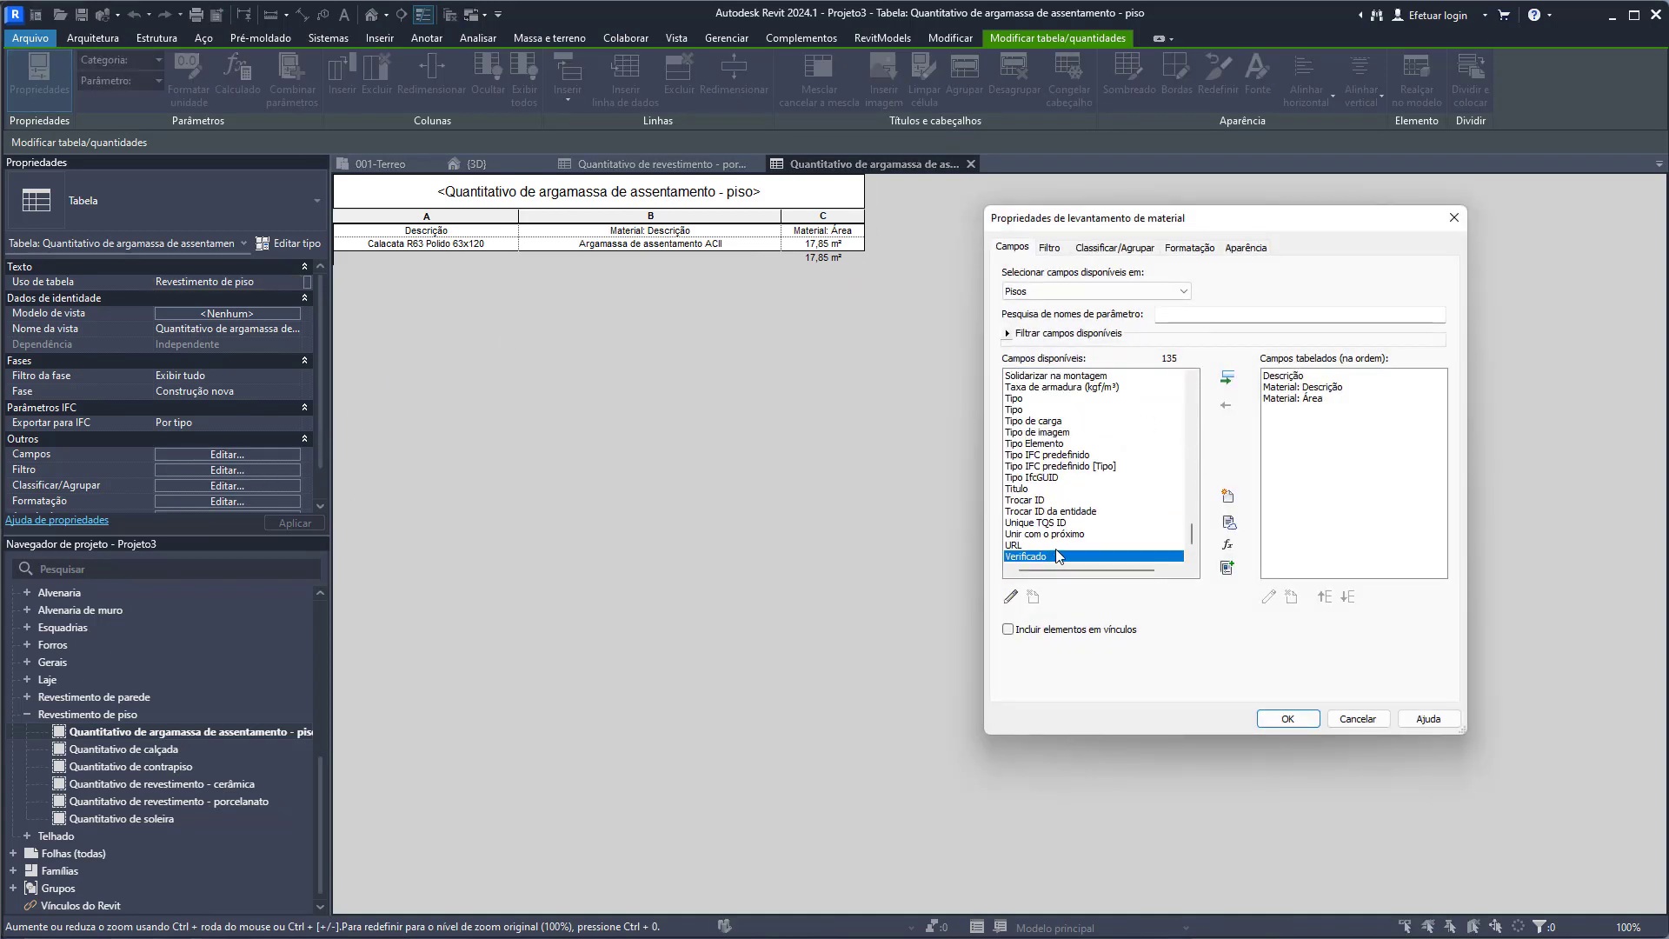
pyautogui.scroll(-1, 1047, 543)
pyautogui.click(1086, 535)
pyautogui.click(1227, 379)
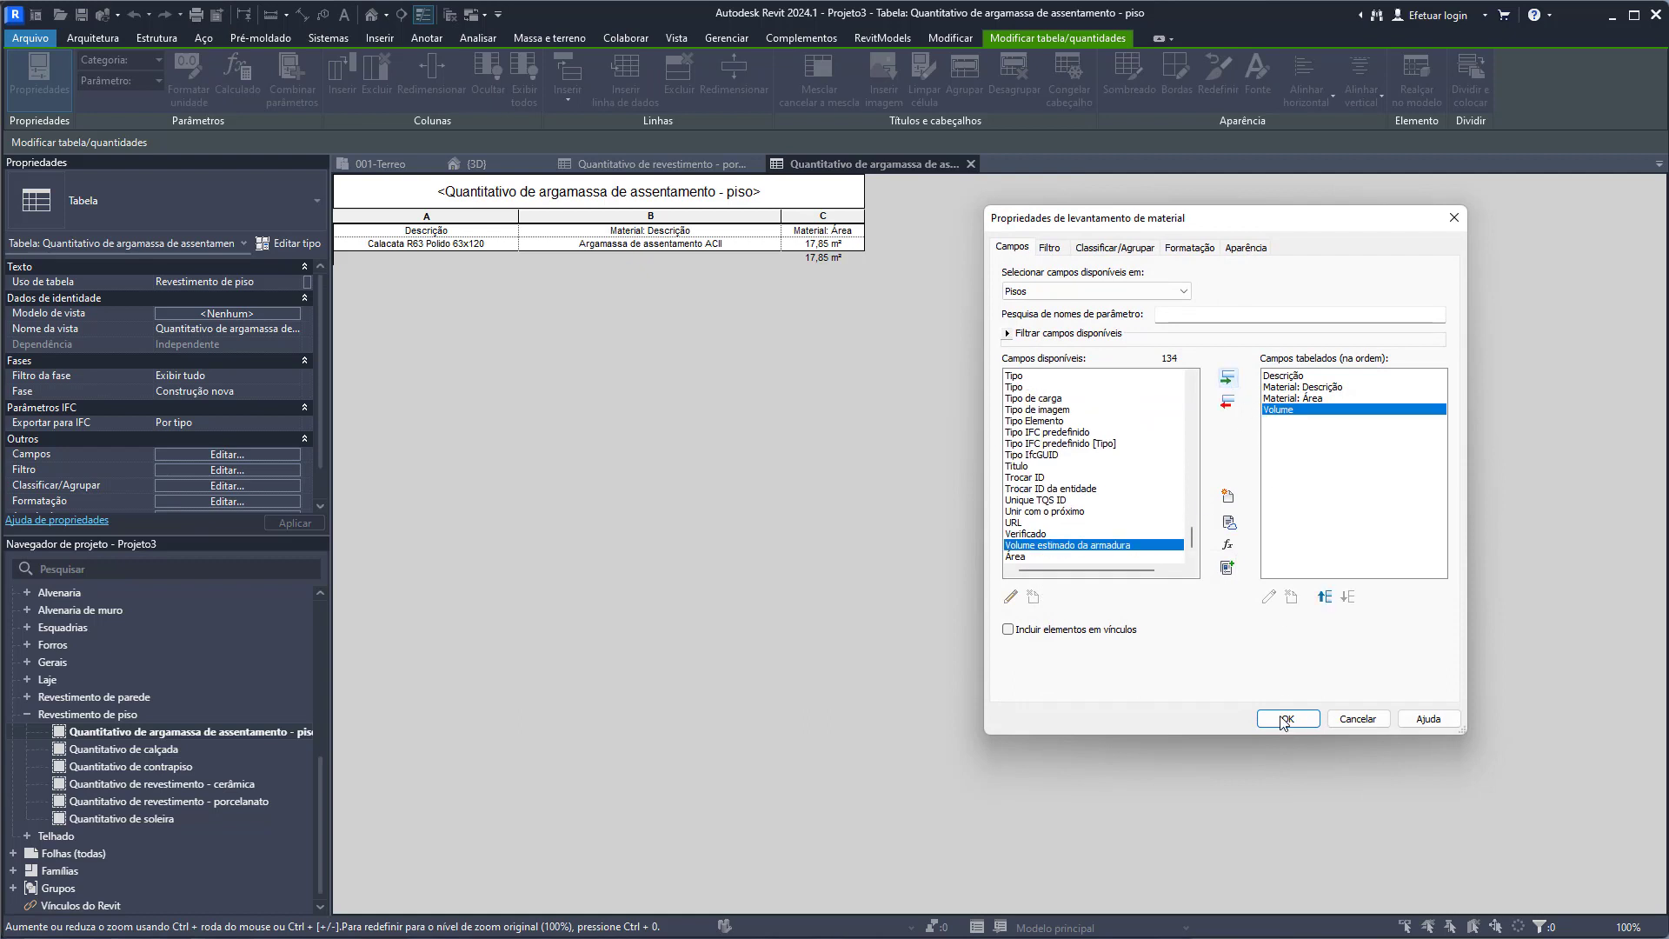
pyautogui.click(1288, 719)
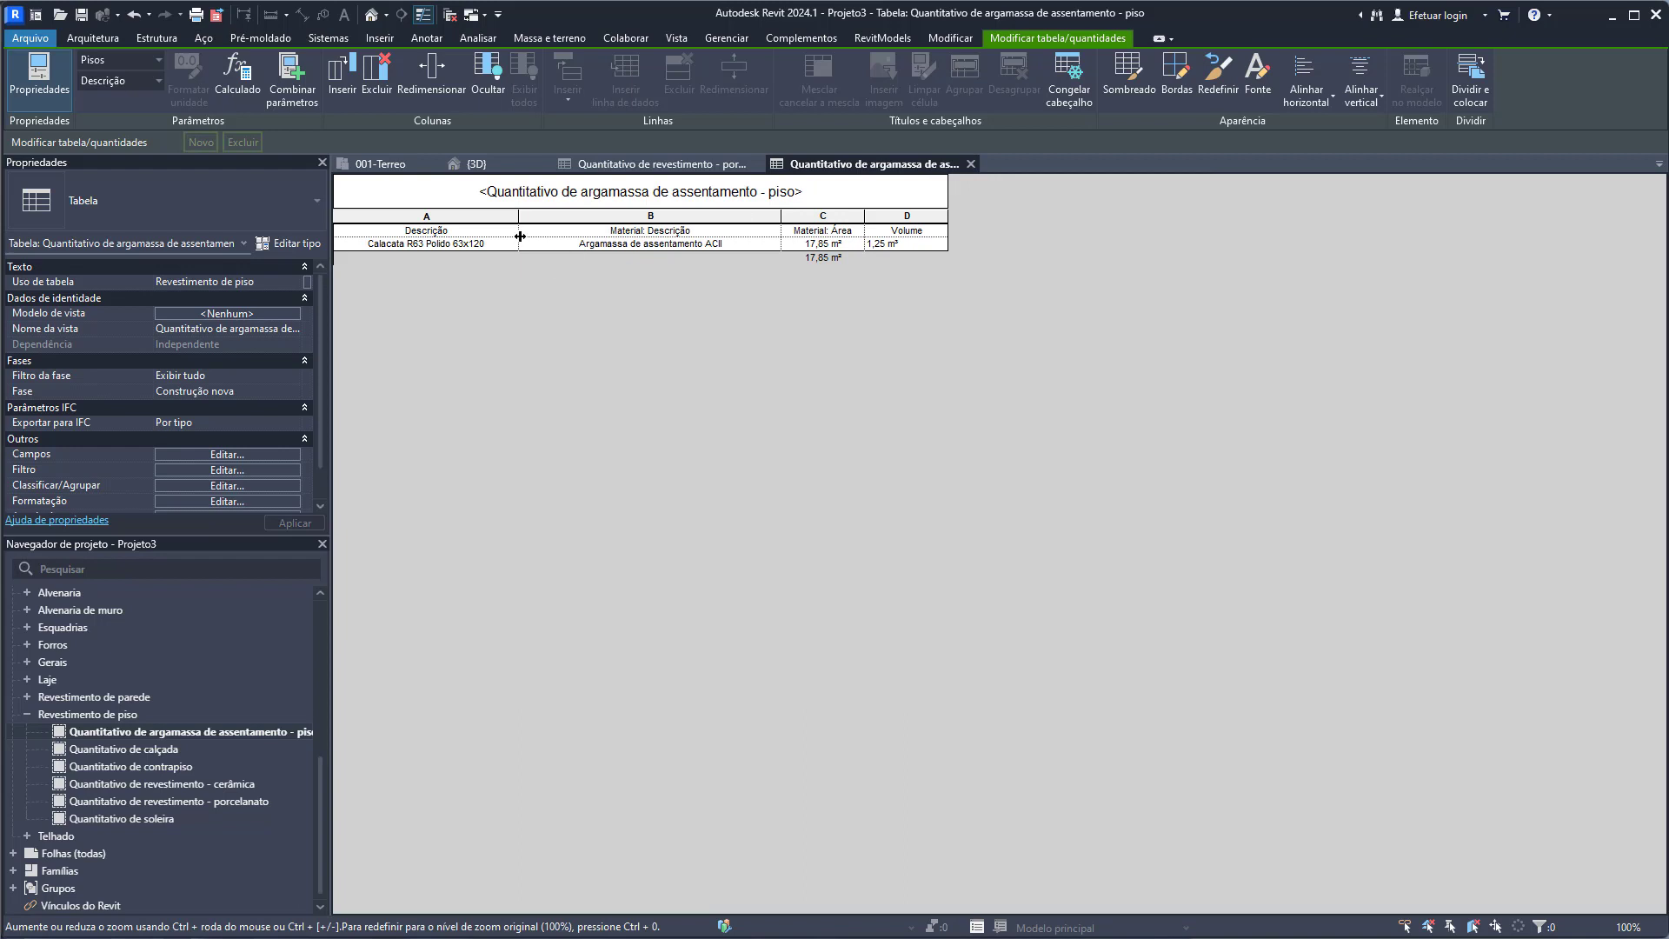
# - Keep Argamassa de assentamento ACII as the row material and close both schedules
pyautogui.click(762, 244)
pyautogui.click(771, 244)
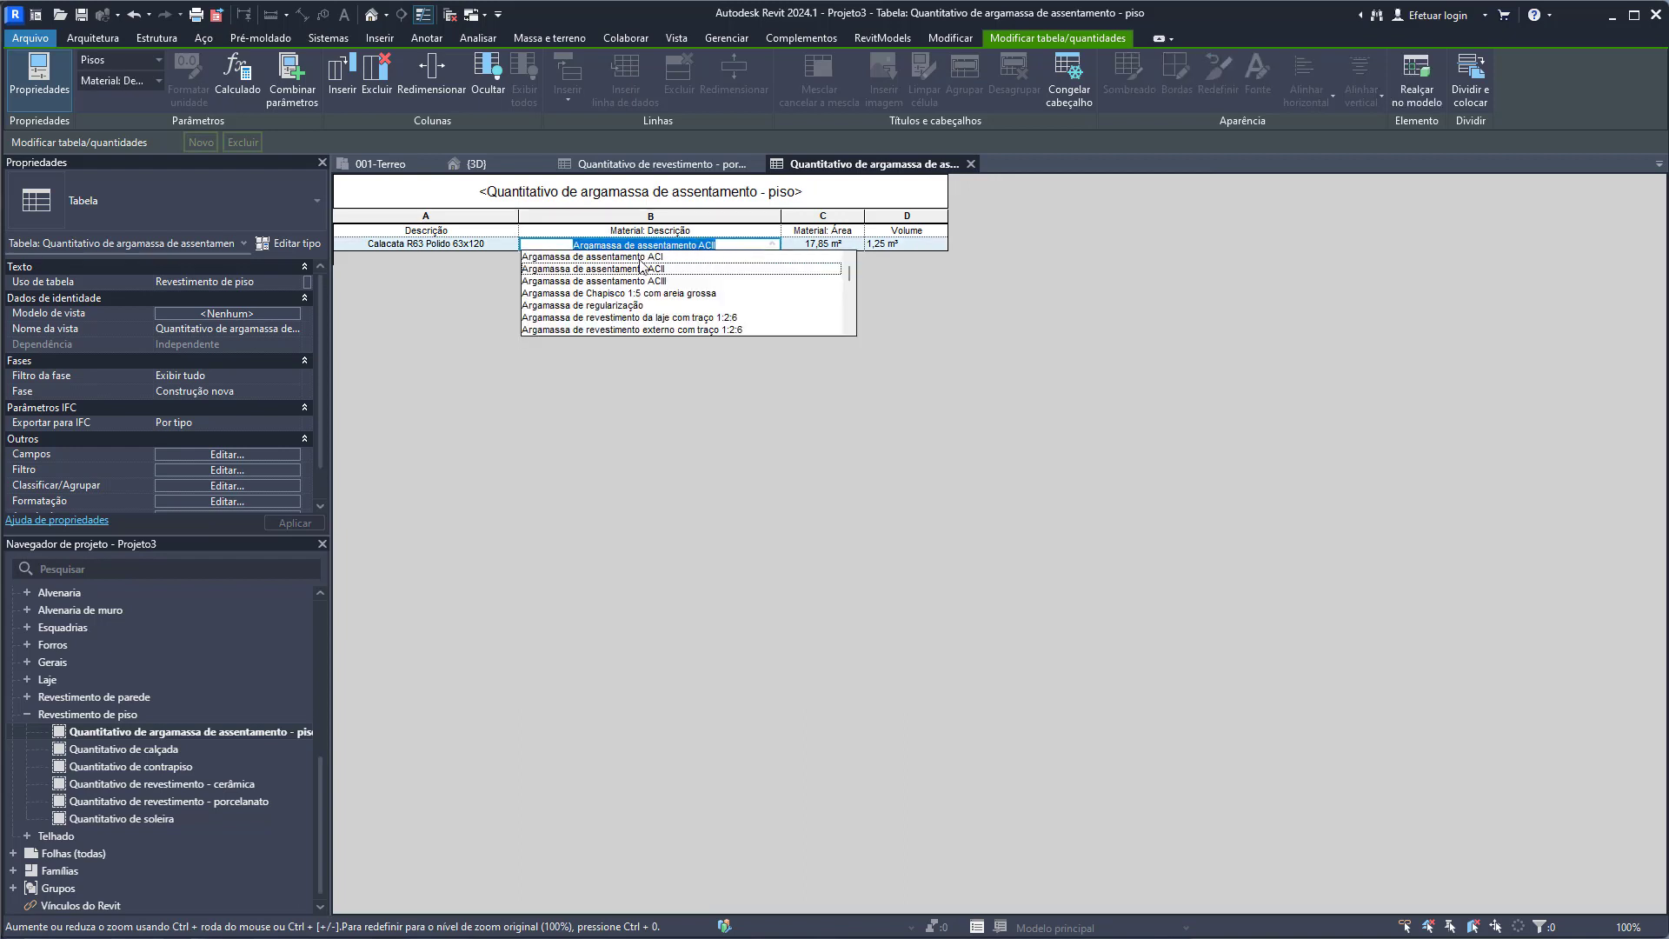
pyautogui.click(1047, 345)
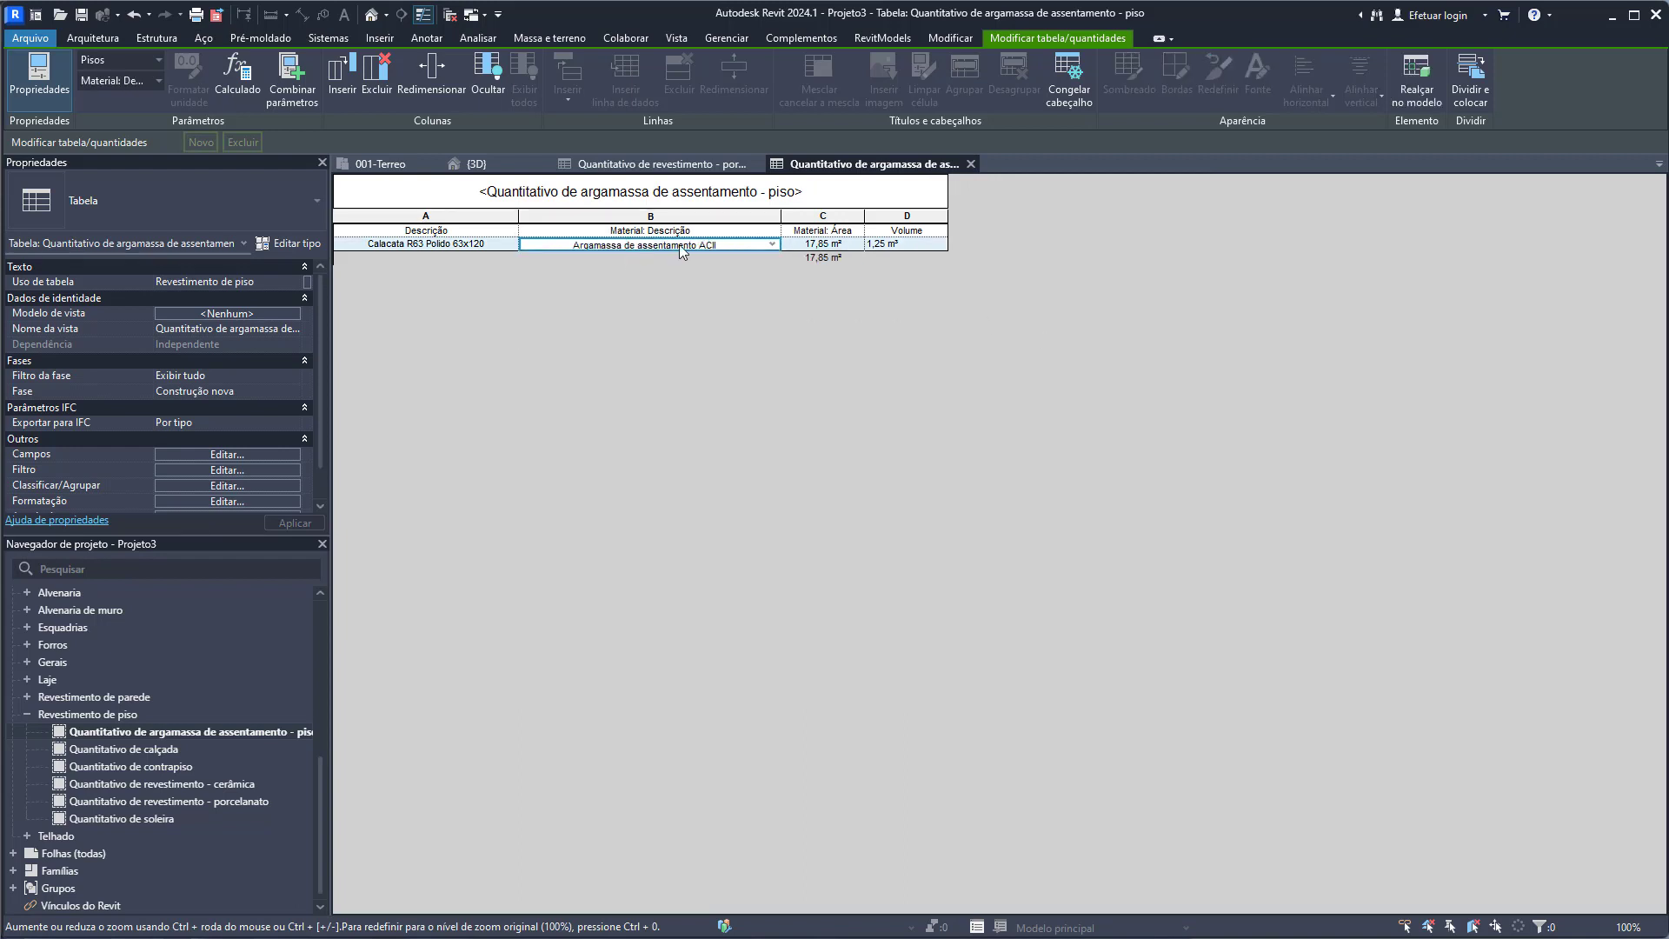
pyautogui.click(773, 246)
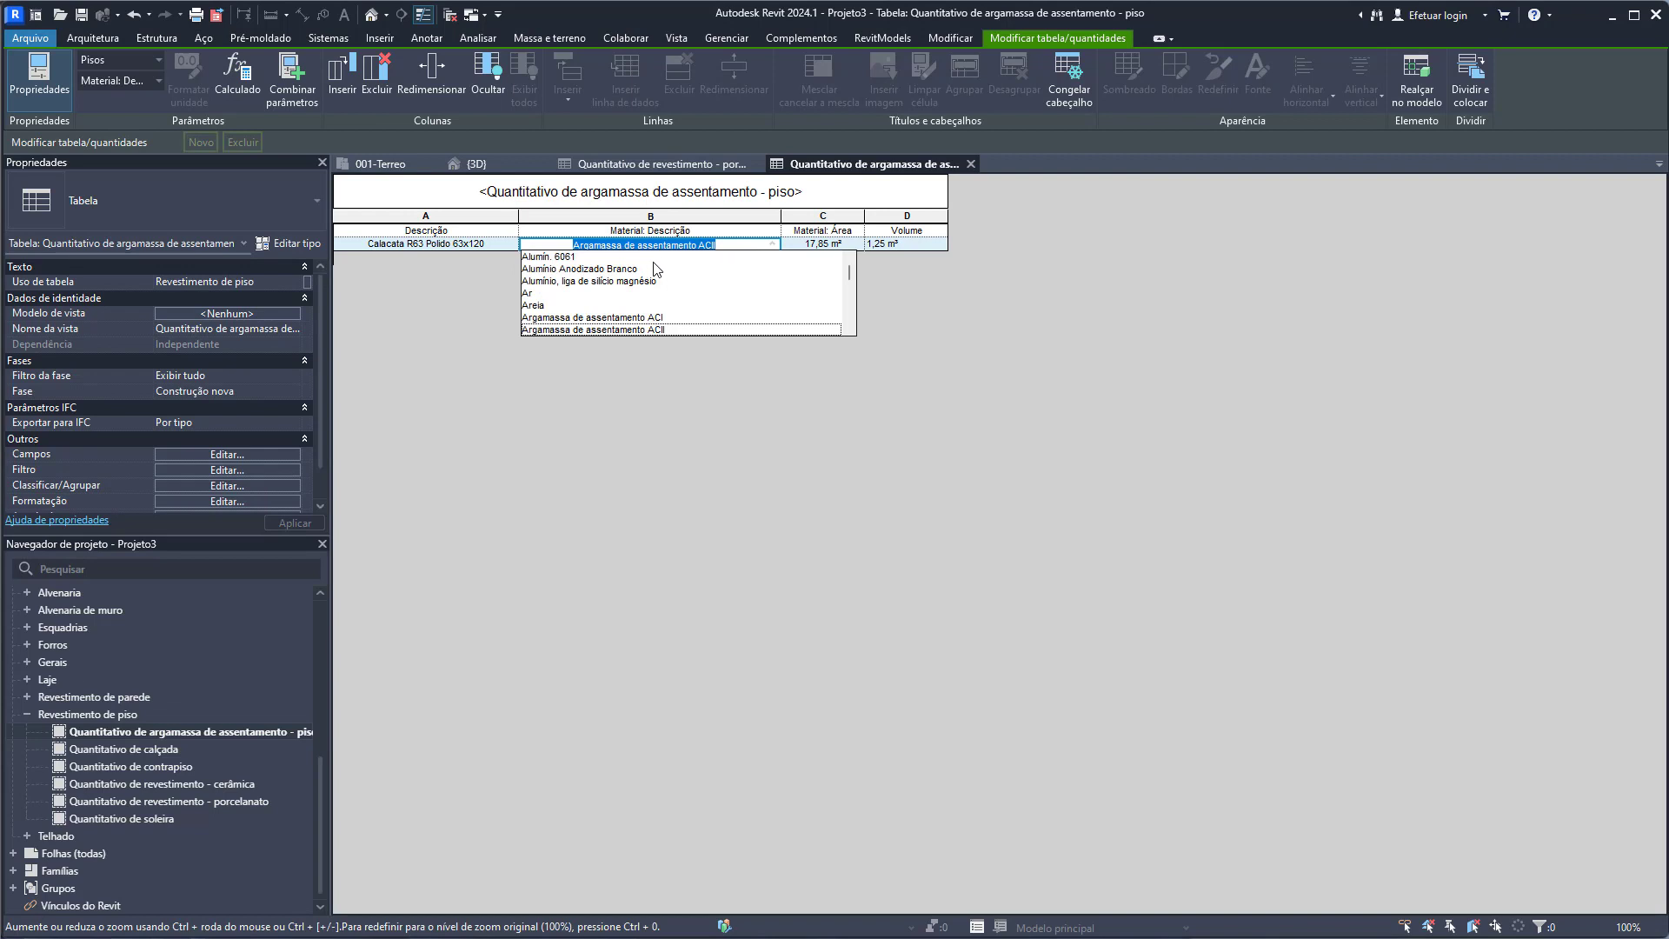
pyautogui.click(654, 328)
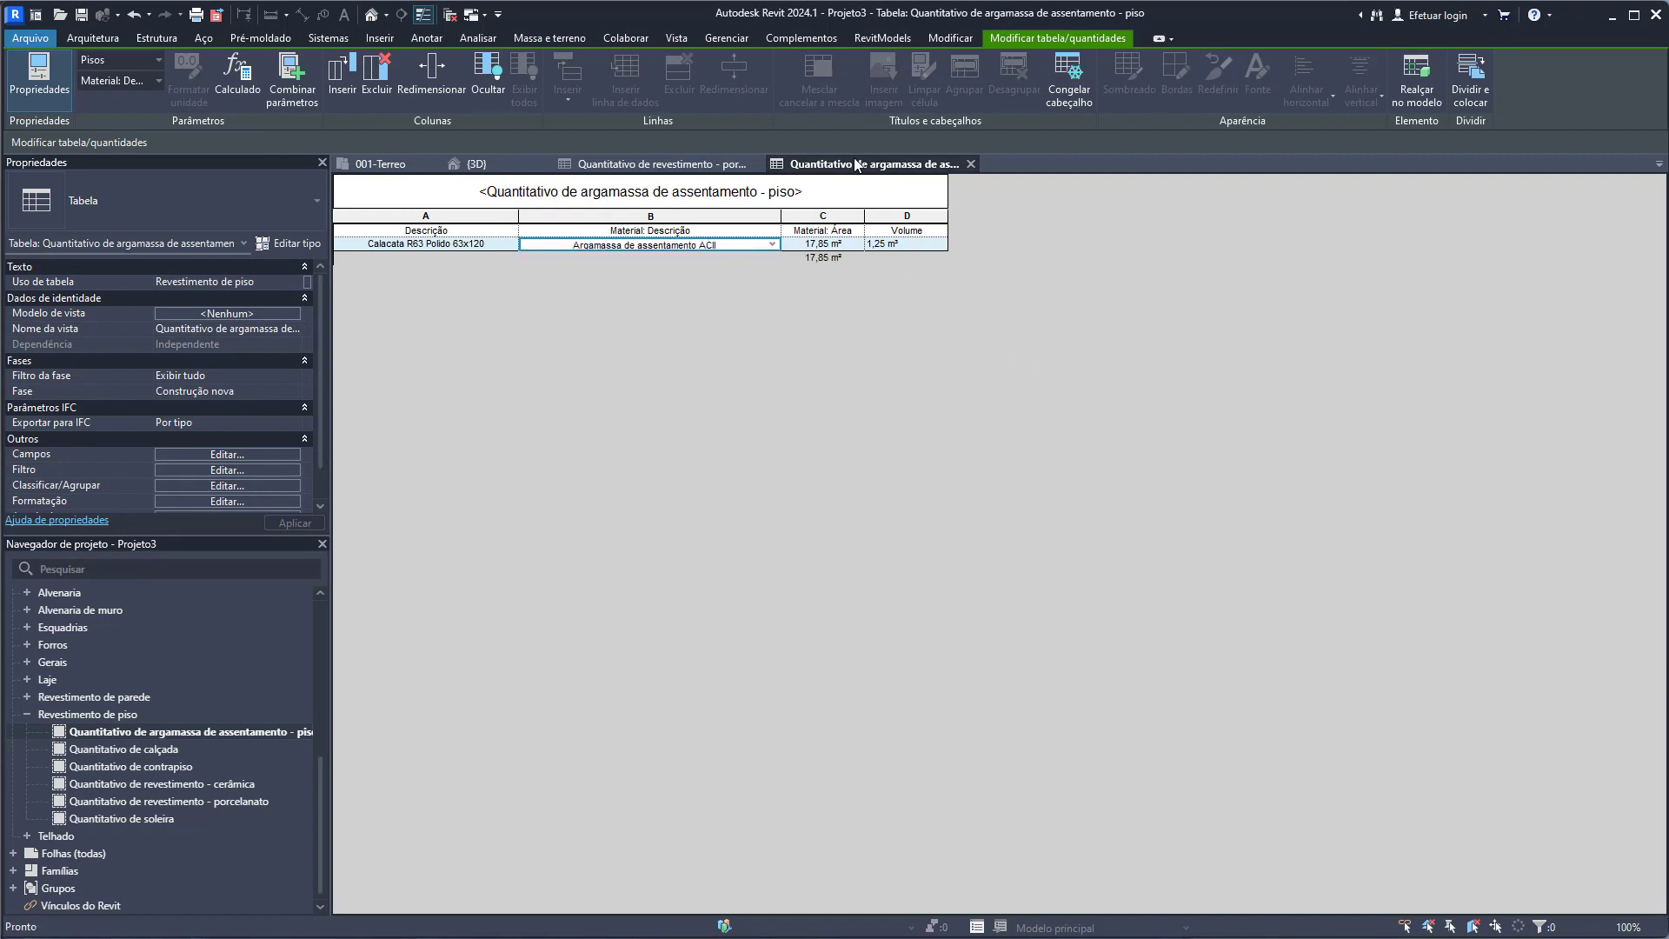
pyautogui.click(971, 163)
pyautogui.click(755, 163)
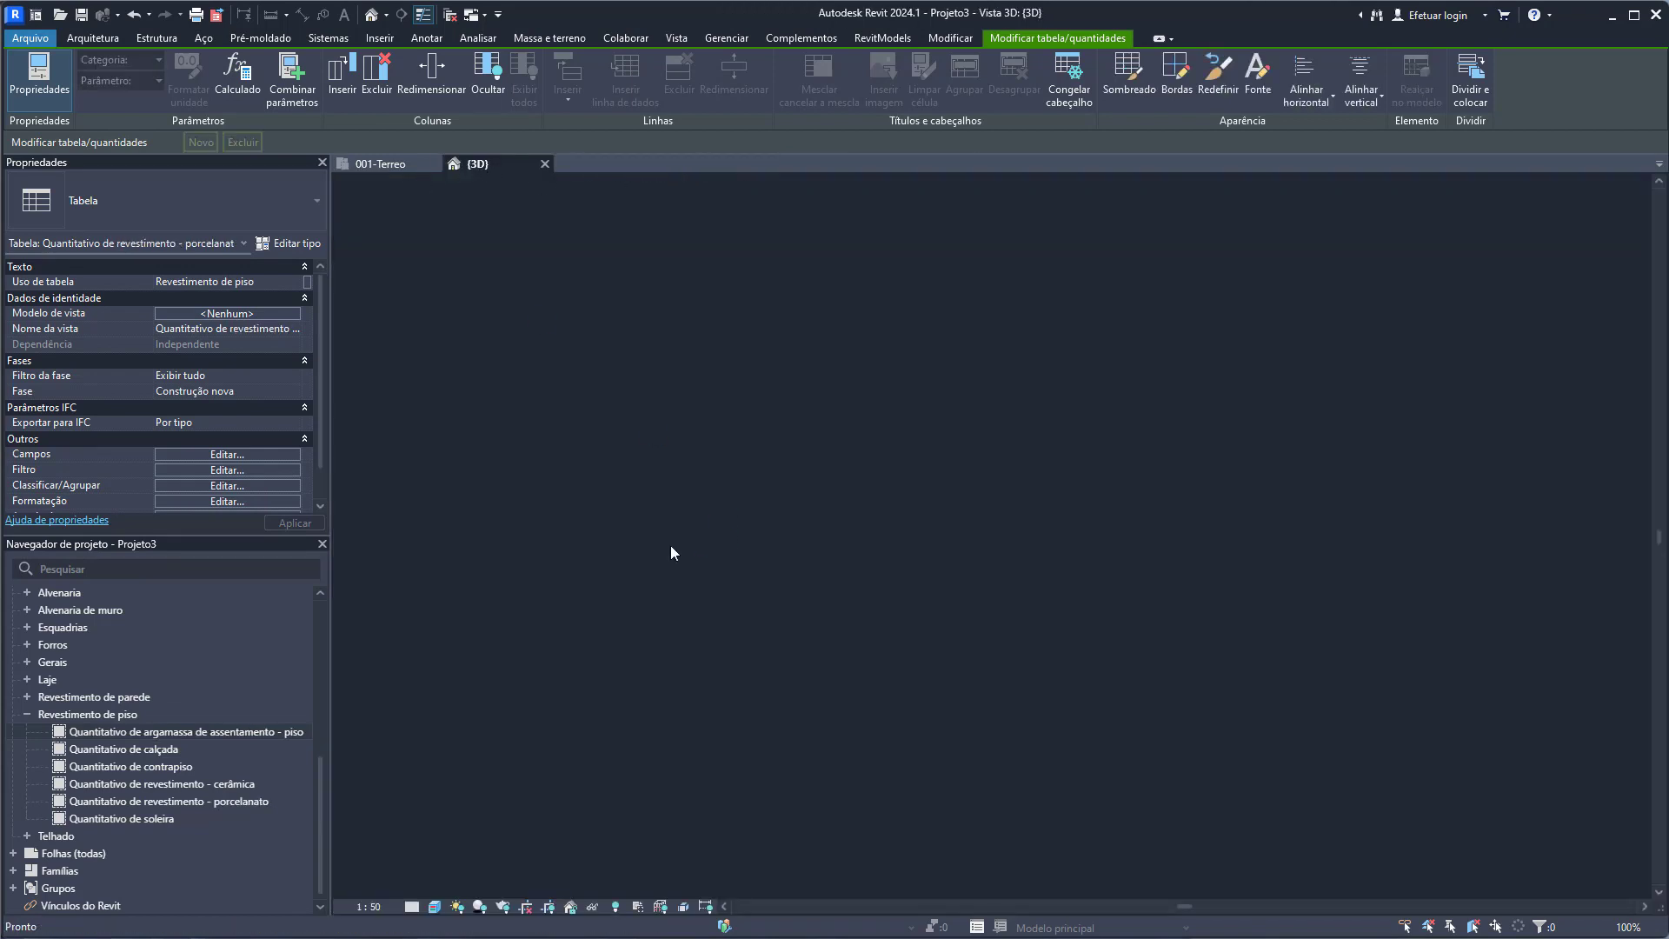
# - Switch the {3D} view's visual style to Sombreado so the floor shows plain with its tile grid
pyautogui.click(435, 906)
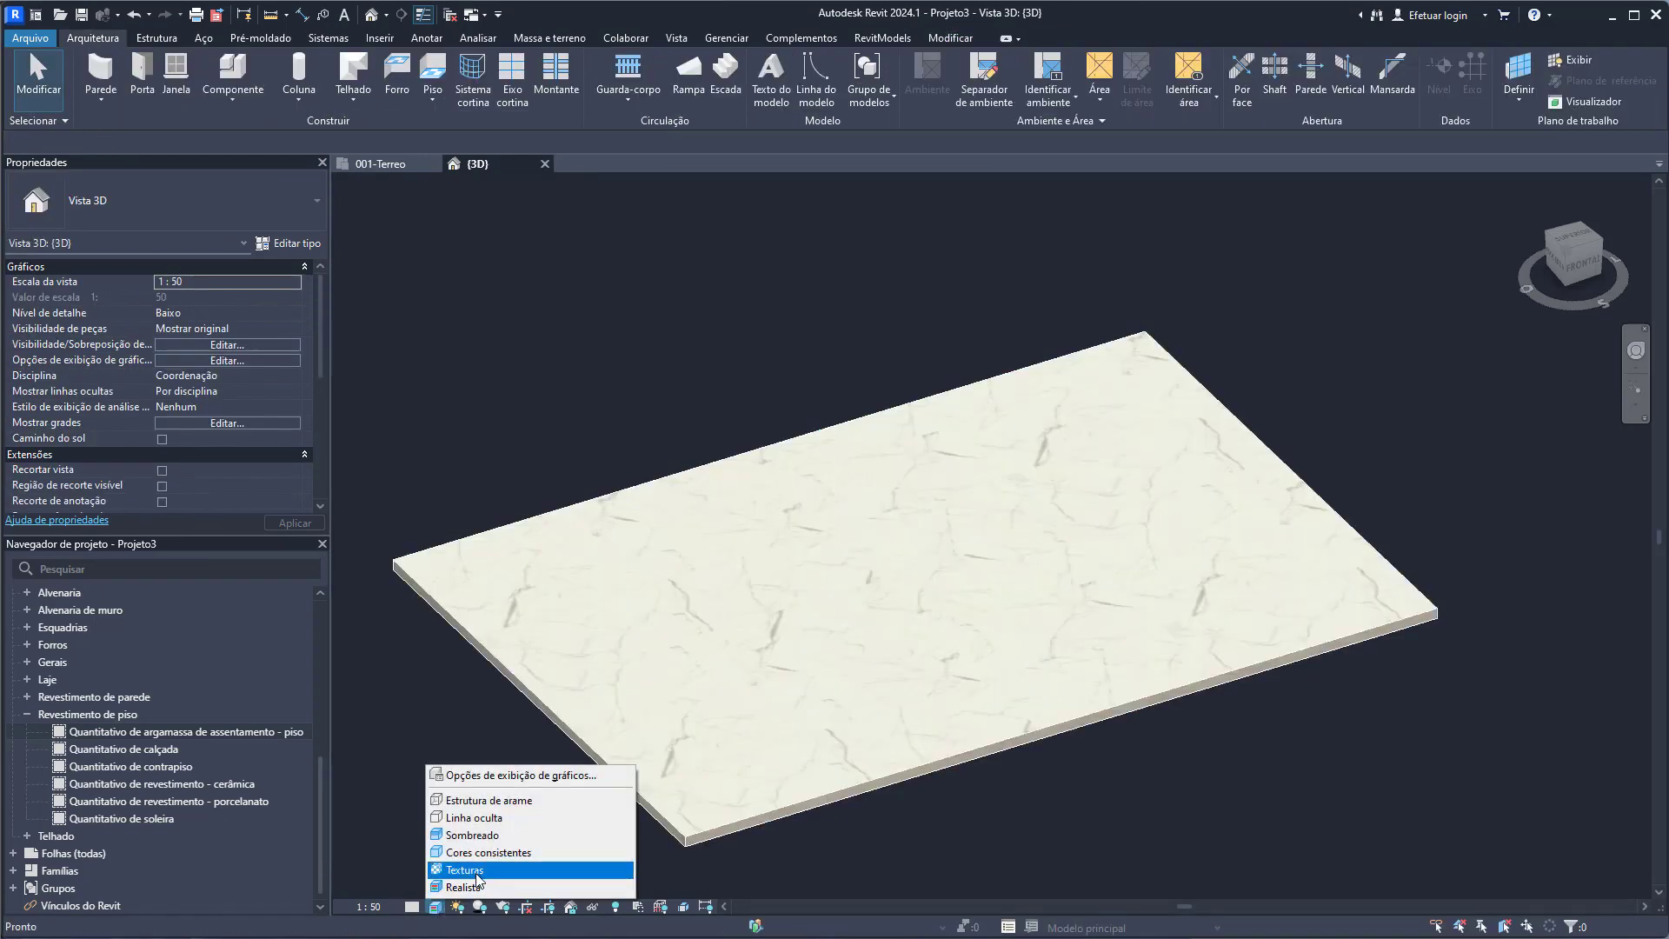
pyautogui.click(482, 836)
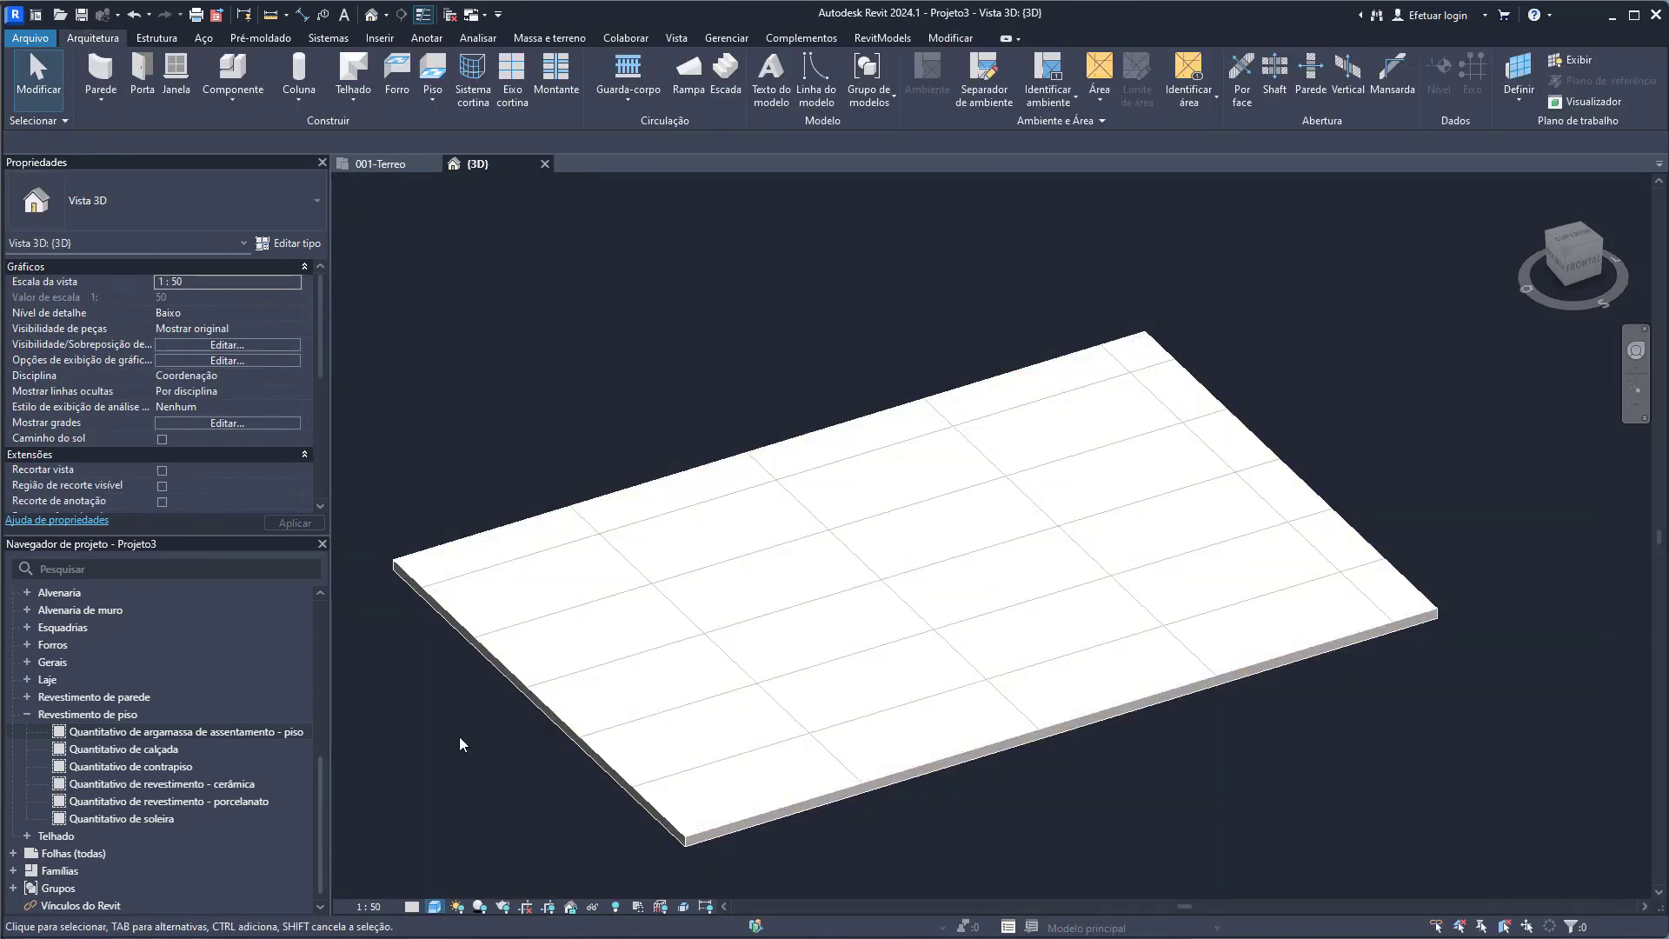